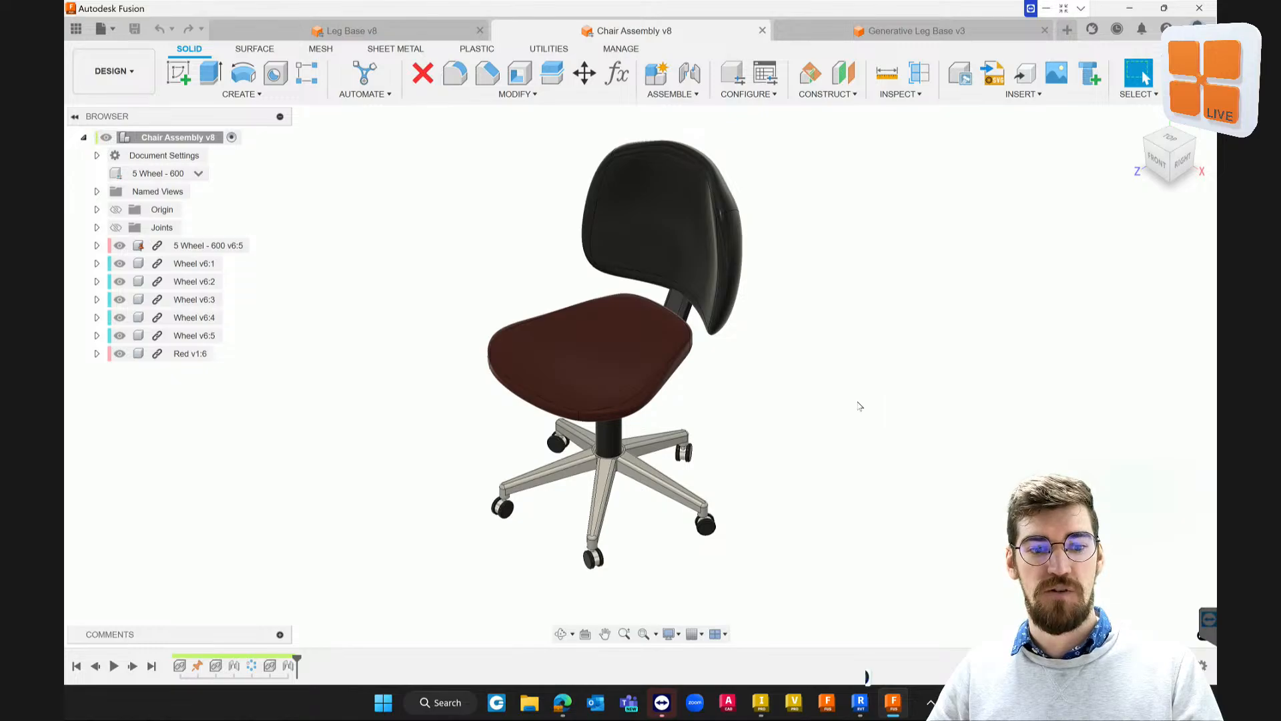
# Switch to the Fusion Team project in the web browser and open the overview of the Generative Leg Base
pyautogui.click(564, 703)
pyautogui.click(642, 646)
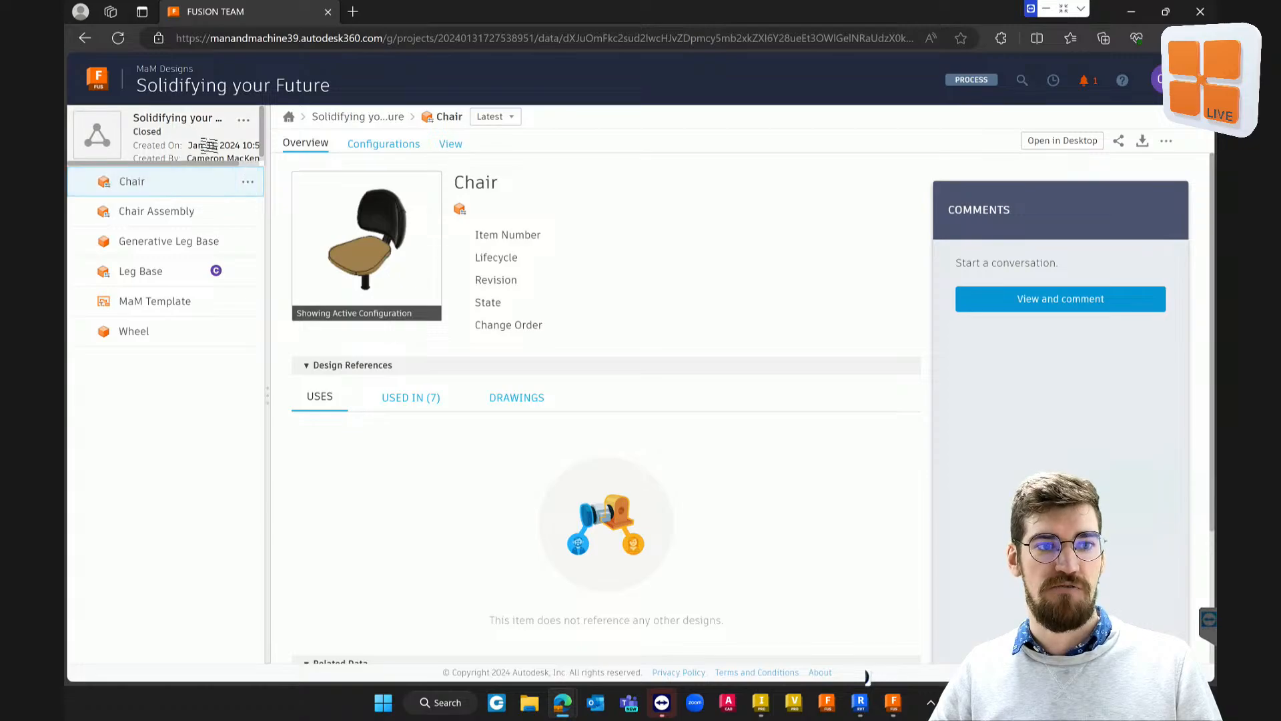
pyautogui.scroll(-1, 208, 145)
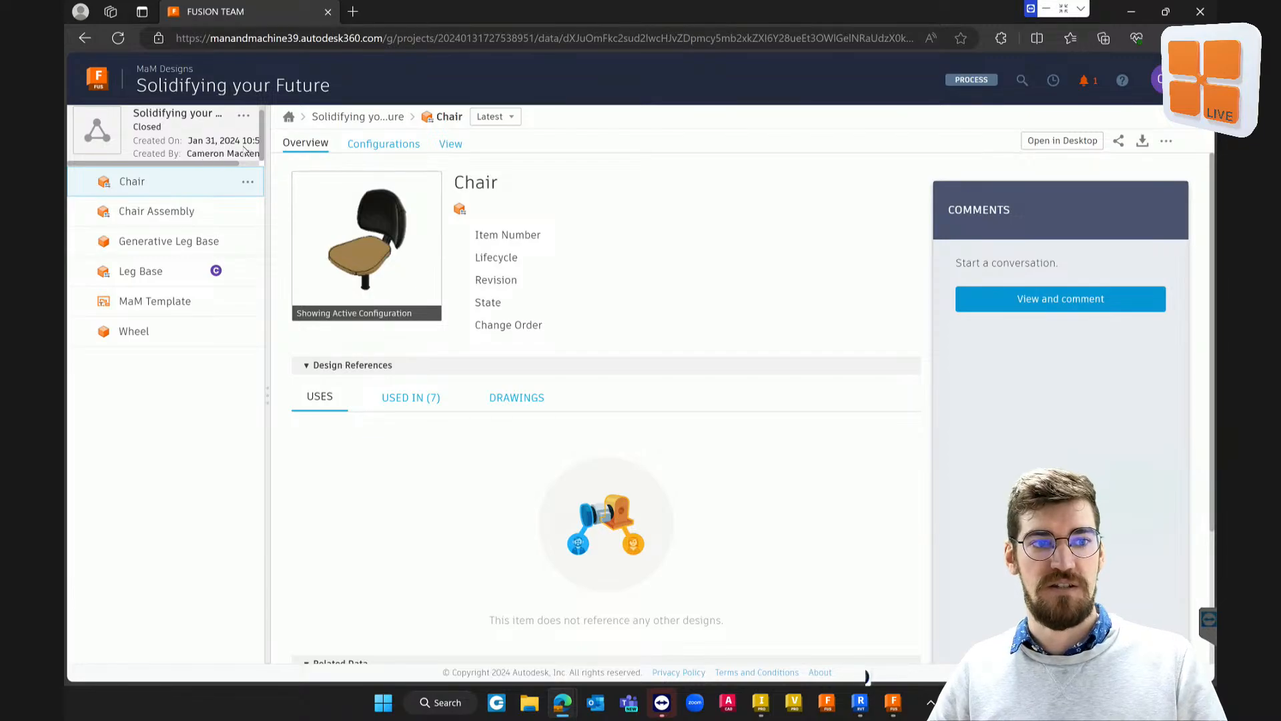
pyautogui.click(156, 212)
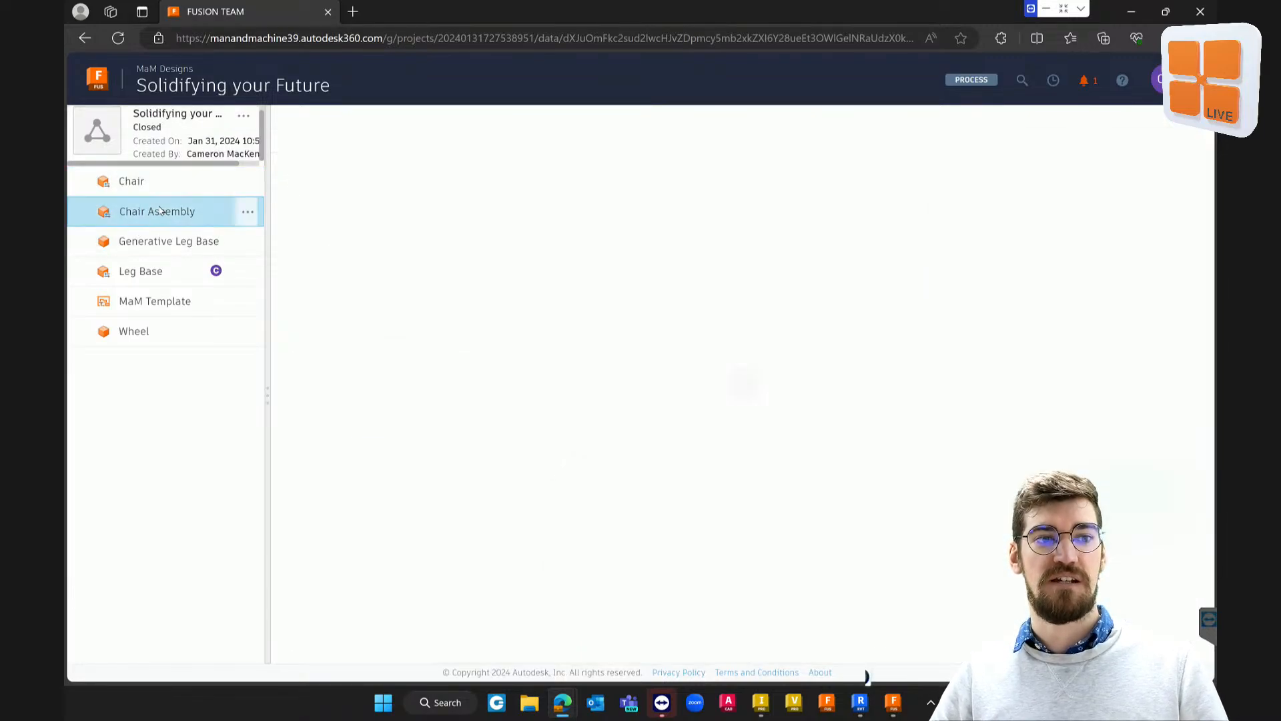
pyautogui.click(163, 243)
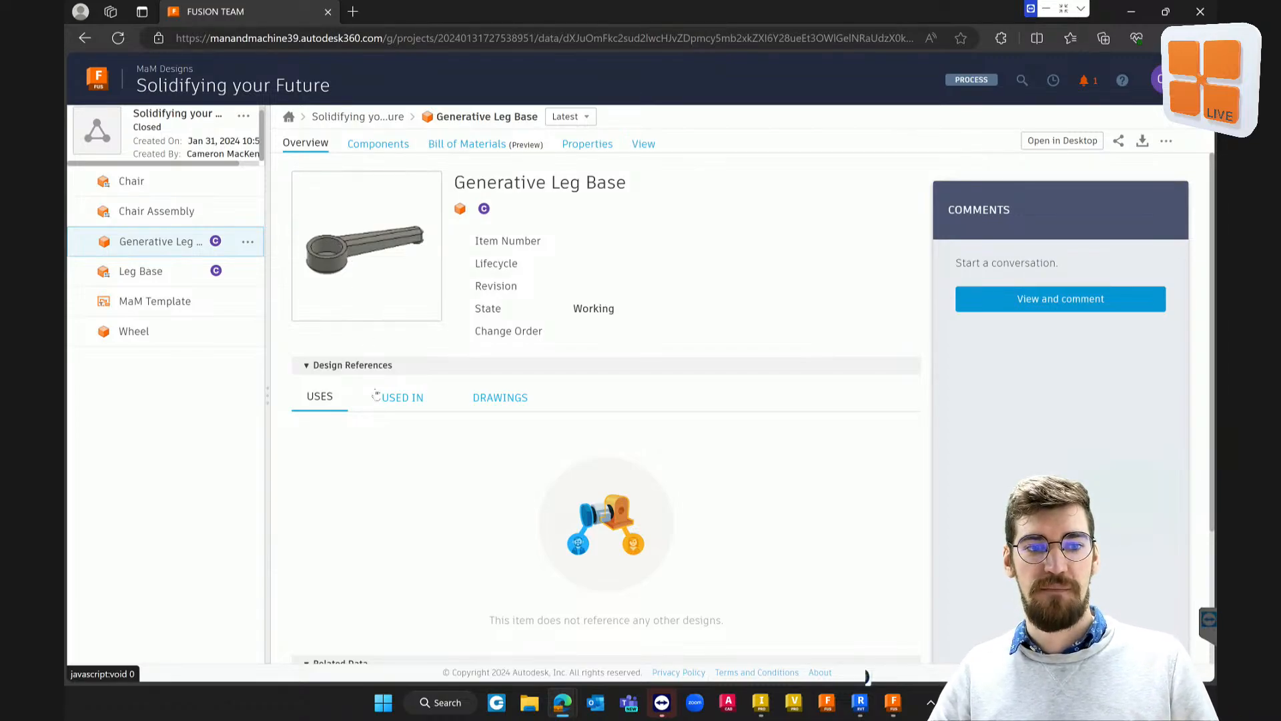
# Review the Chair Assembly's referenced designs and its list of configurations, and request its online 3D view
pyautogui.click(136, 212)
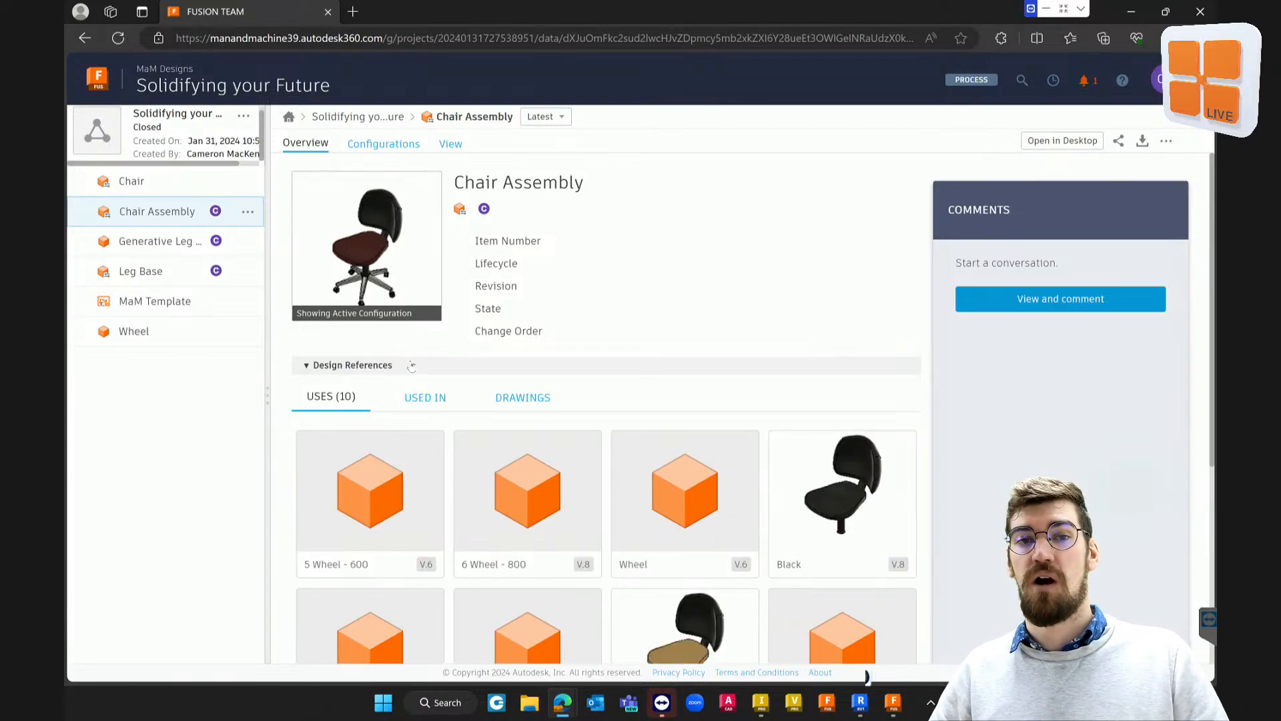
pyautogui.scroll(-1, 587, 482)
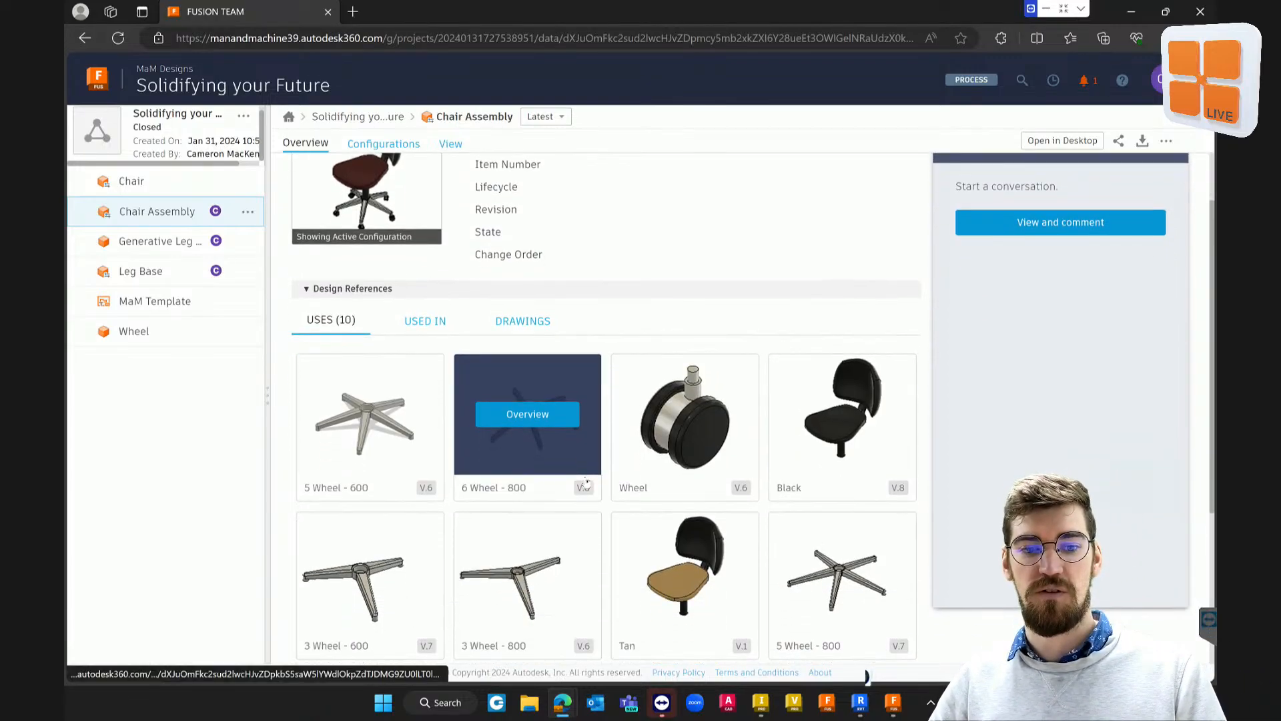
pyautogui.scroll(1, 588, 480)
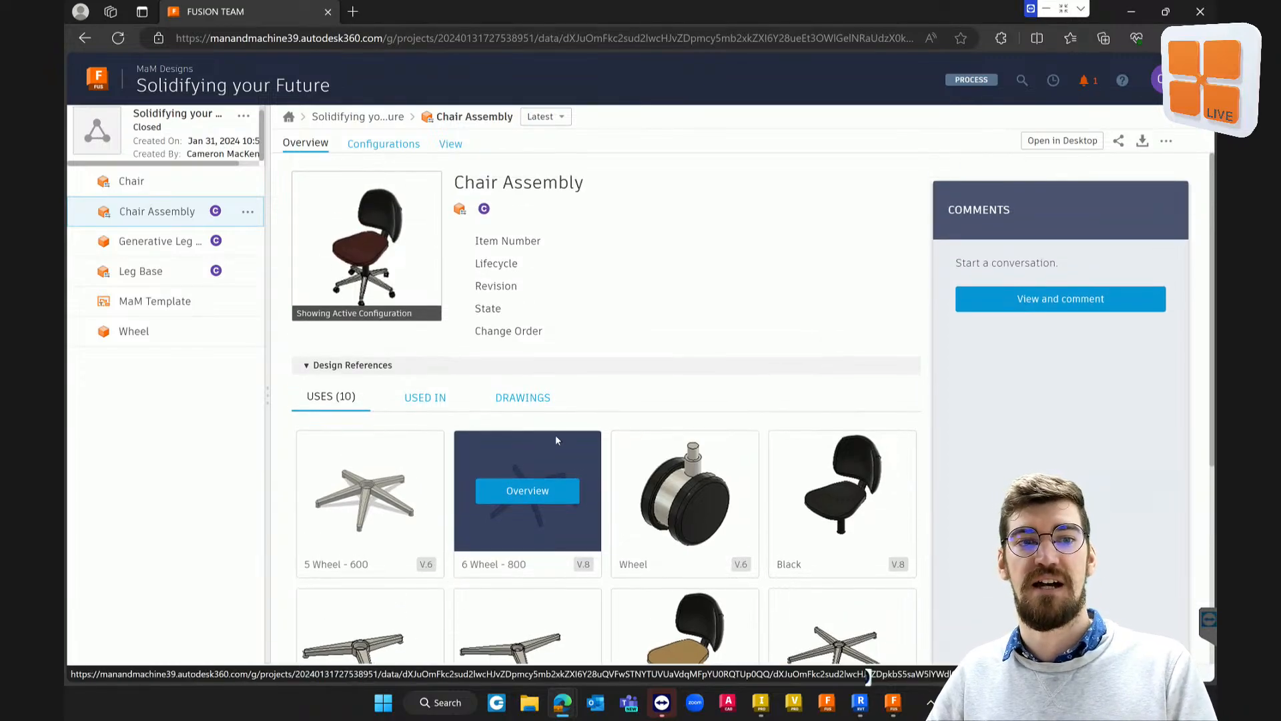
pyautogui.click(388, 146)
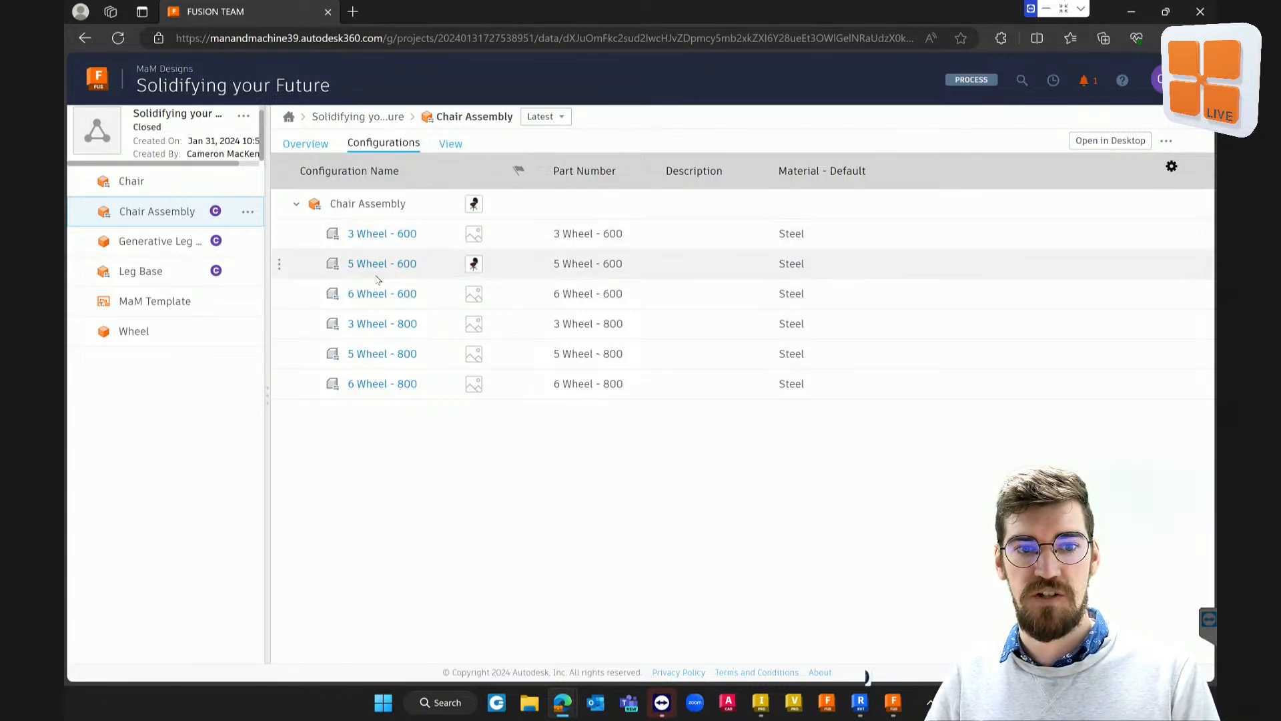
pyautogui.click(451, 145)
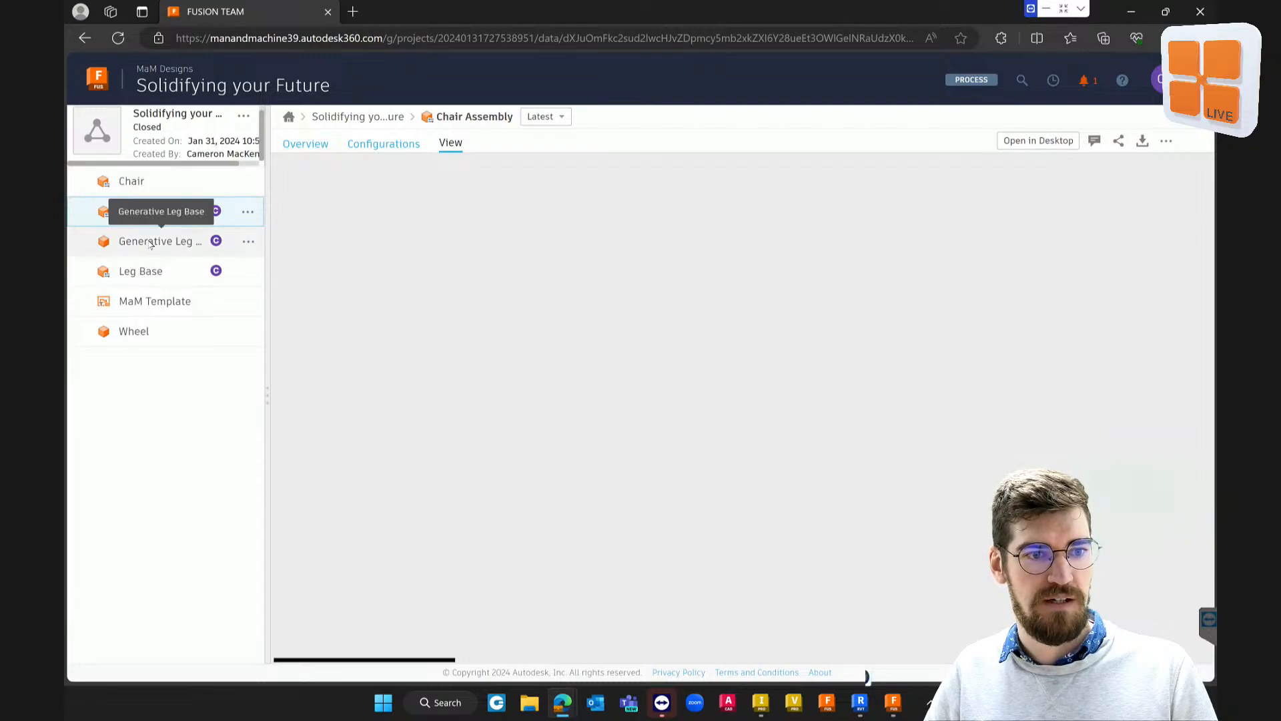
# Show the Leg Base in the online 3D viewer and look at it from a lower side angle
pyautogui.click(153, 271)
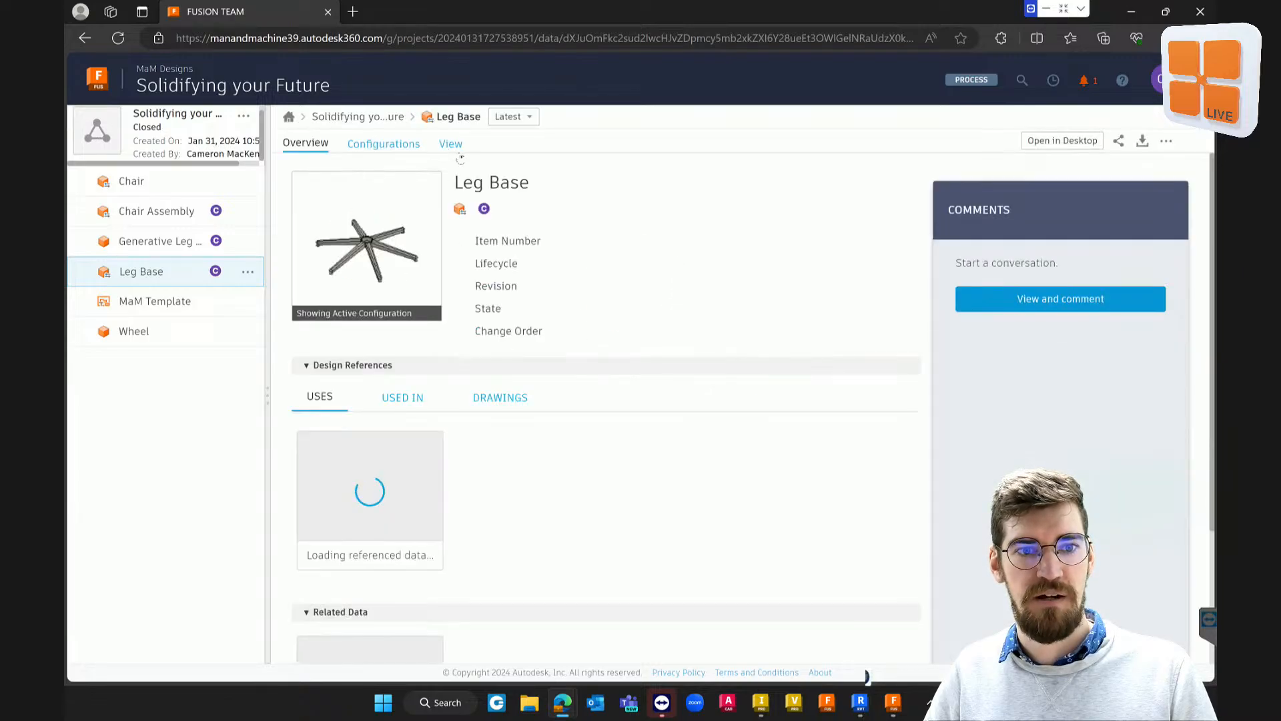
pyautogui.click(450, 143)
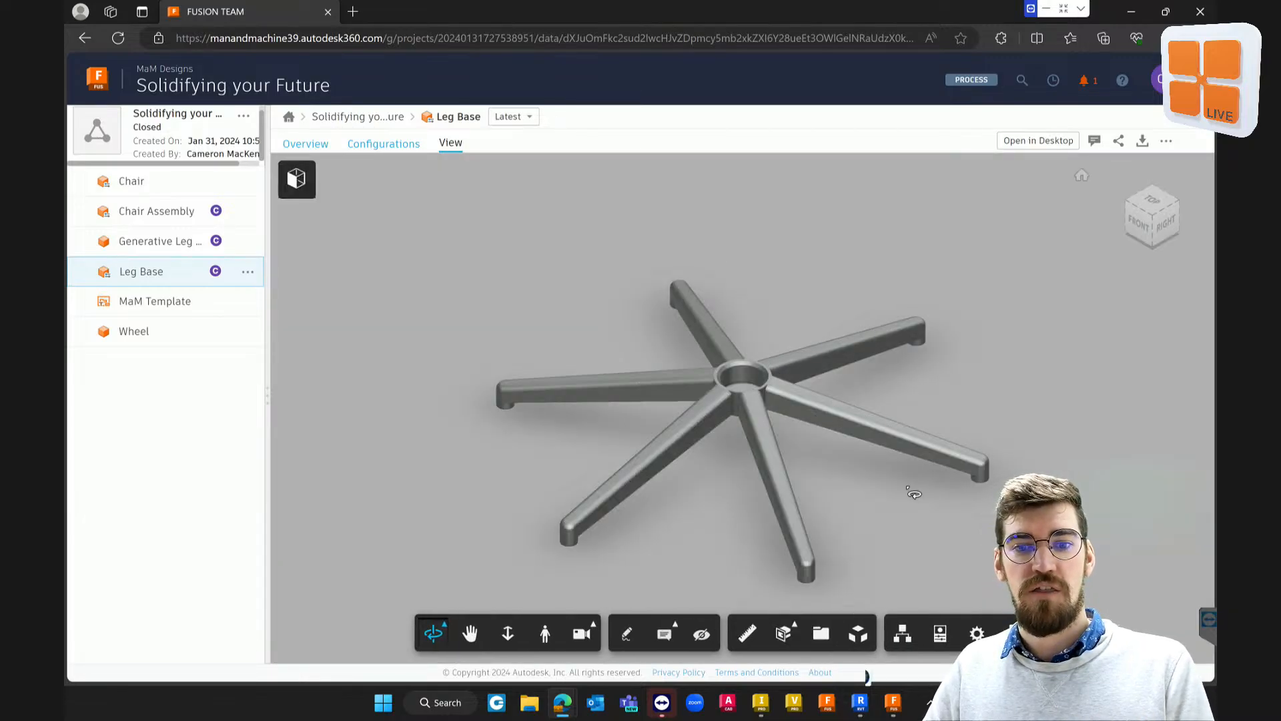
pyautogui.moveTo(910, 486); pyautogui.dragTo(674, 464)
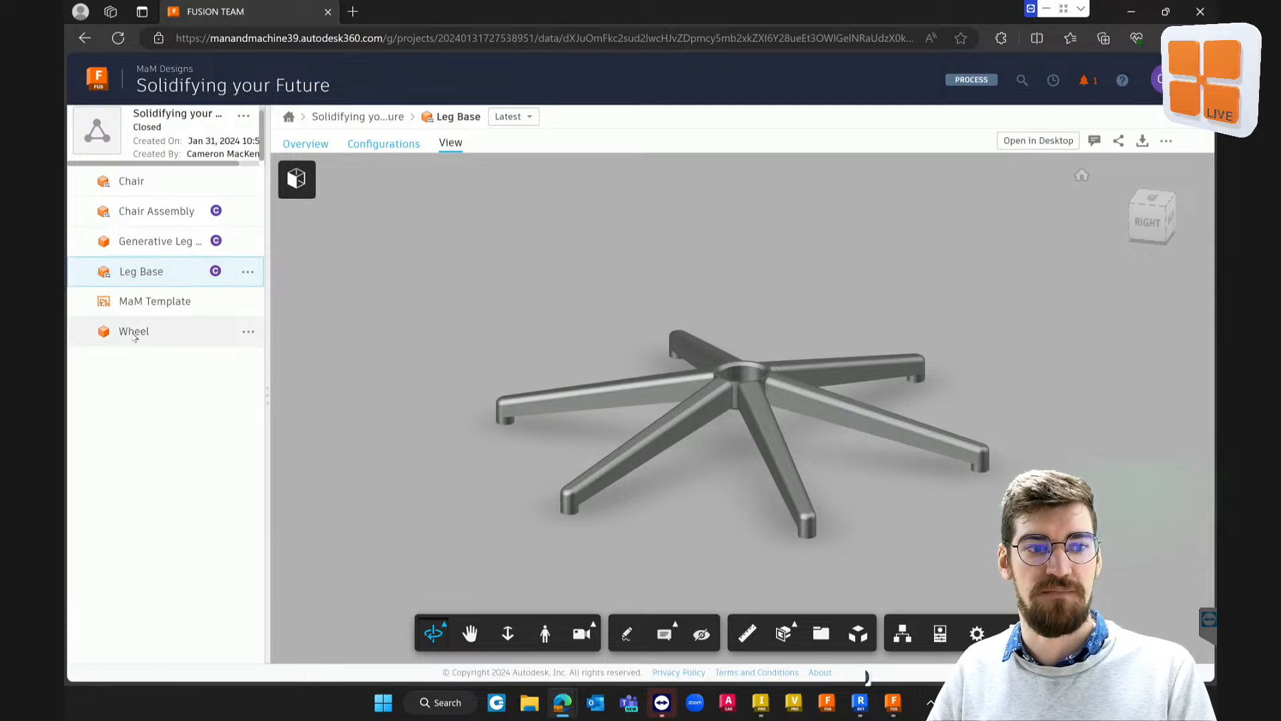
# Return to Autodesk Fusion and bring up the Leg Base design, viewed from the other side
pyautogui.click(1132, 20)
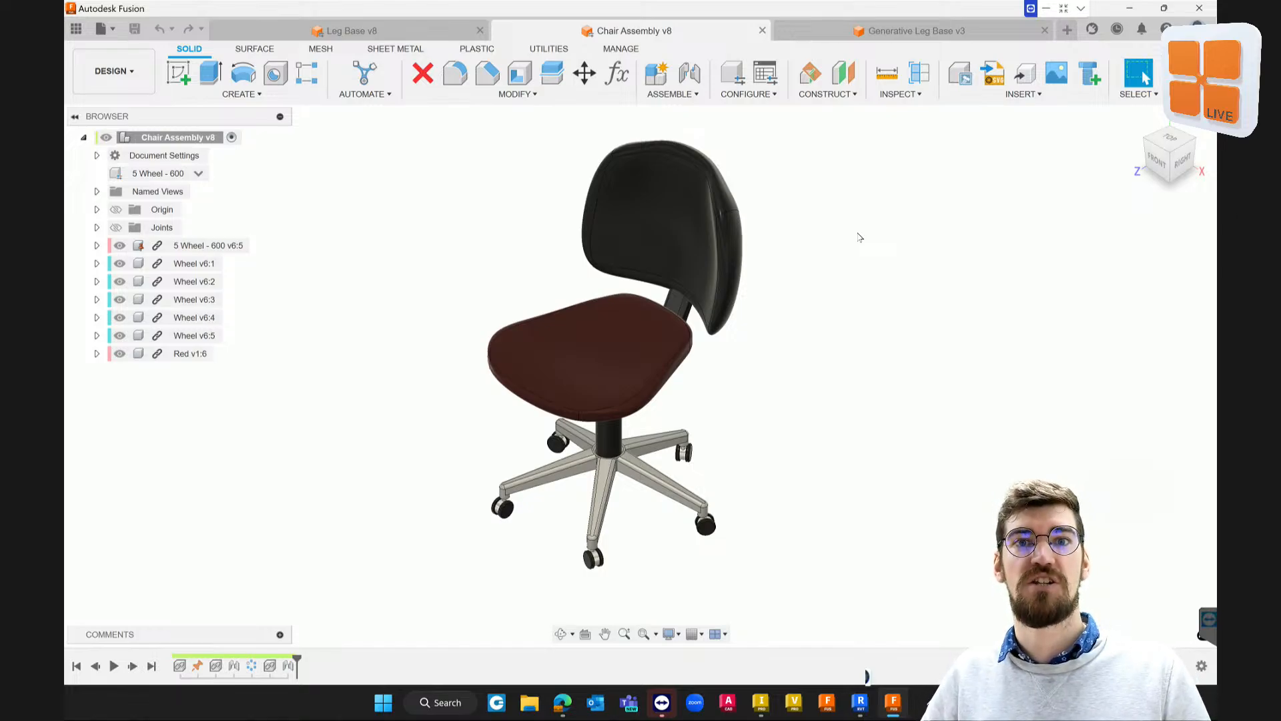
pyautogui.click(354, 31)
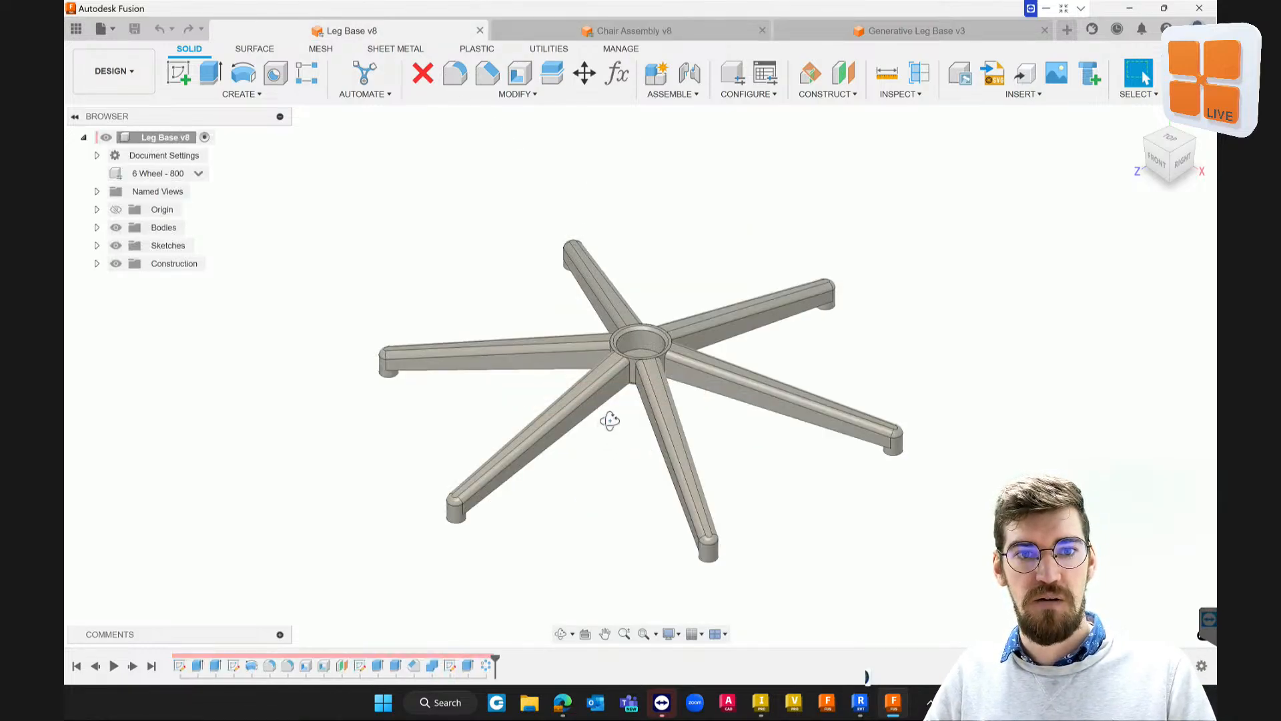
pyautogui.keyDown('shift'); pyautogui.moveTo(603, 412); pyautogui.dragTo(534, 234, button='middle'); pyautogui.keyUp('shift')
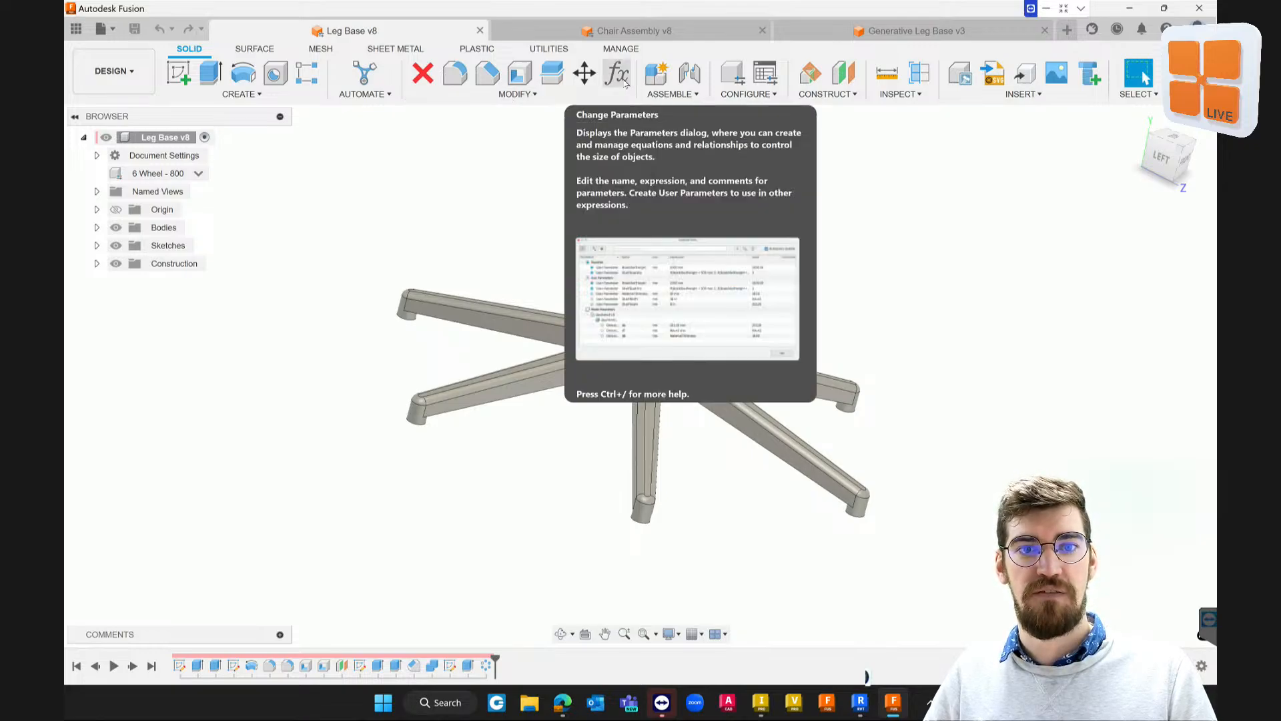
# Set the LegCount user parameter of the leg base to 5, keeping the model in view beside the parameters
pyautogui.click(625, 82)
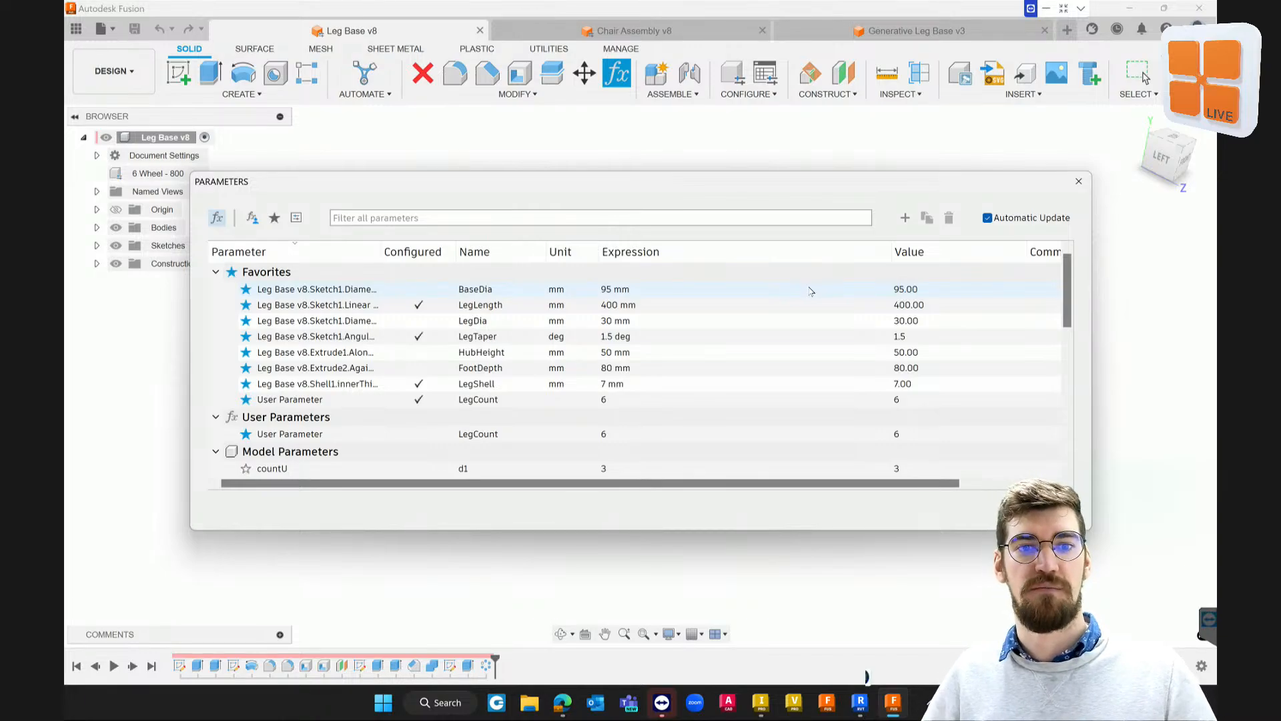
pyautogui.moveTo(847, 188); pyautogui.dragTo(1033, 131)
pyautogui.moveTo(604, 527); pyautogui.dragTo(292, 536, button='middle')
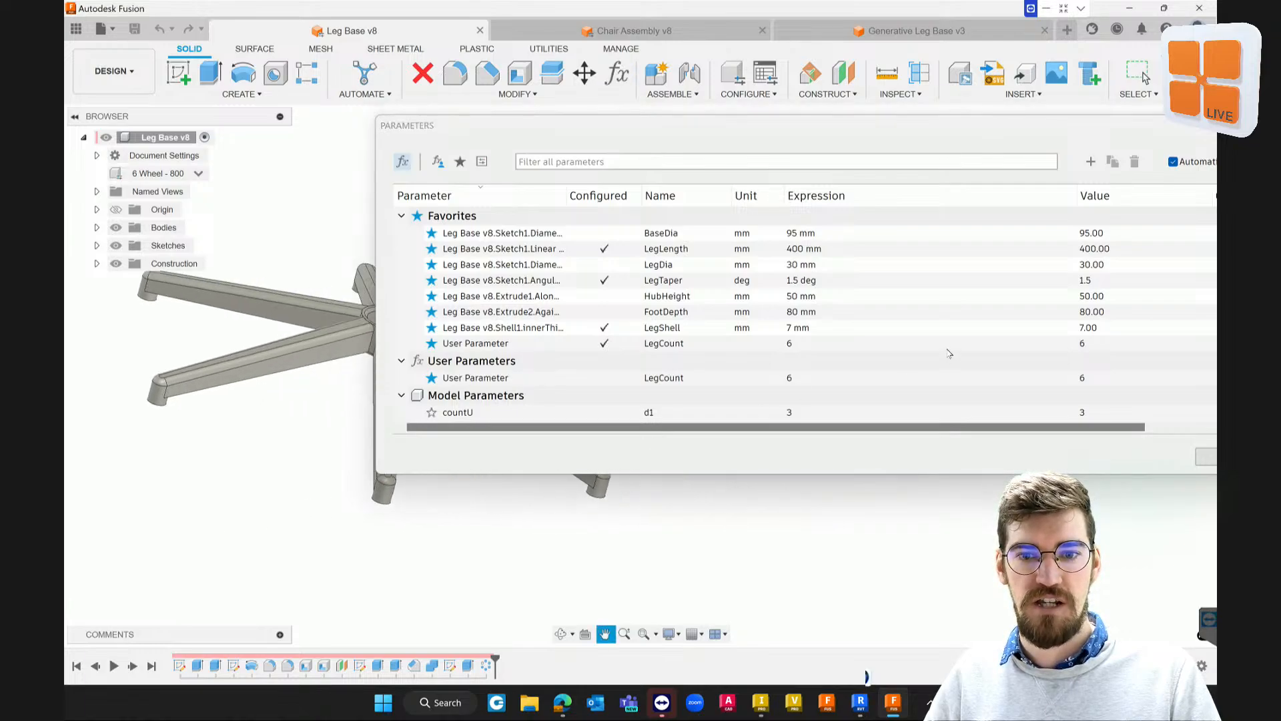
pyautogui.doubleClick(808, 347)
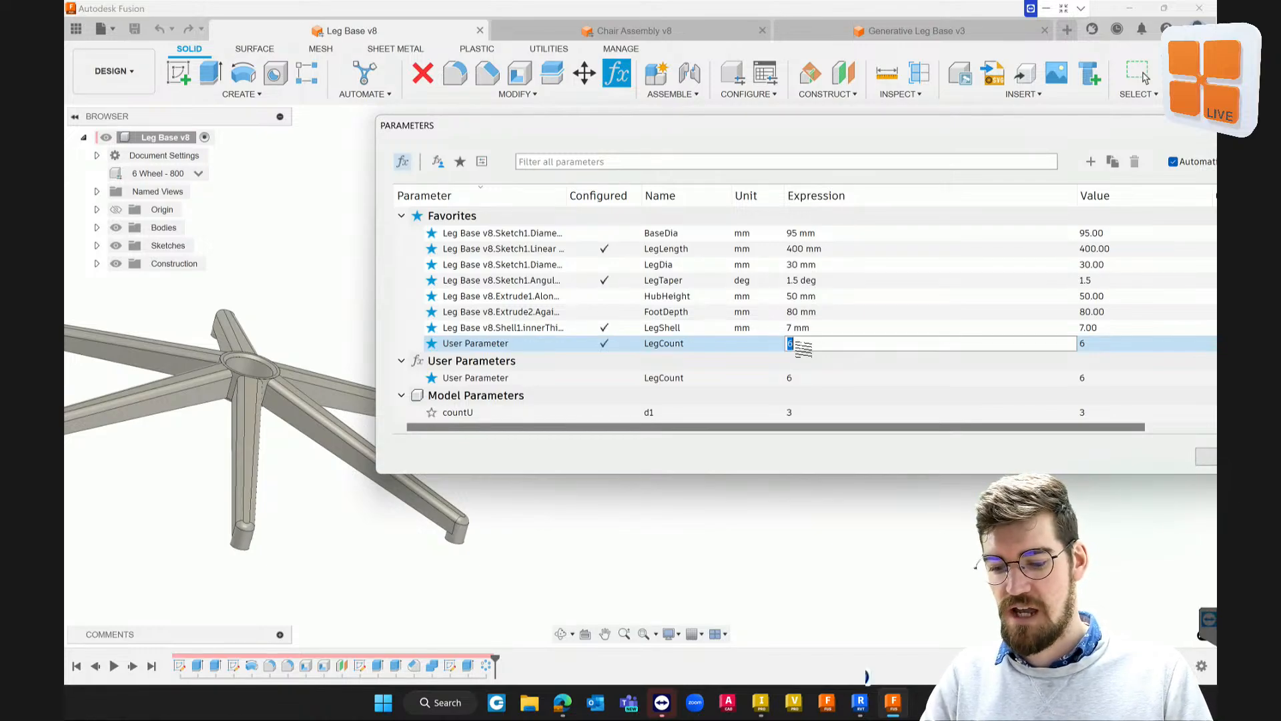
pyautogui.write('5')
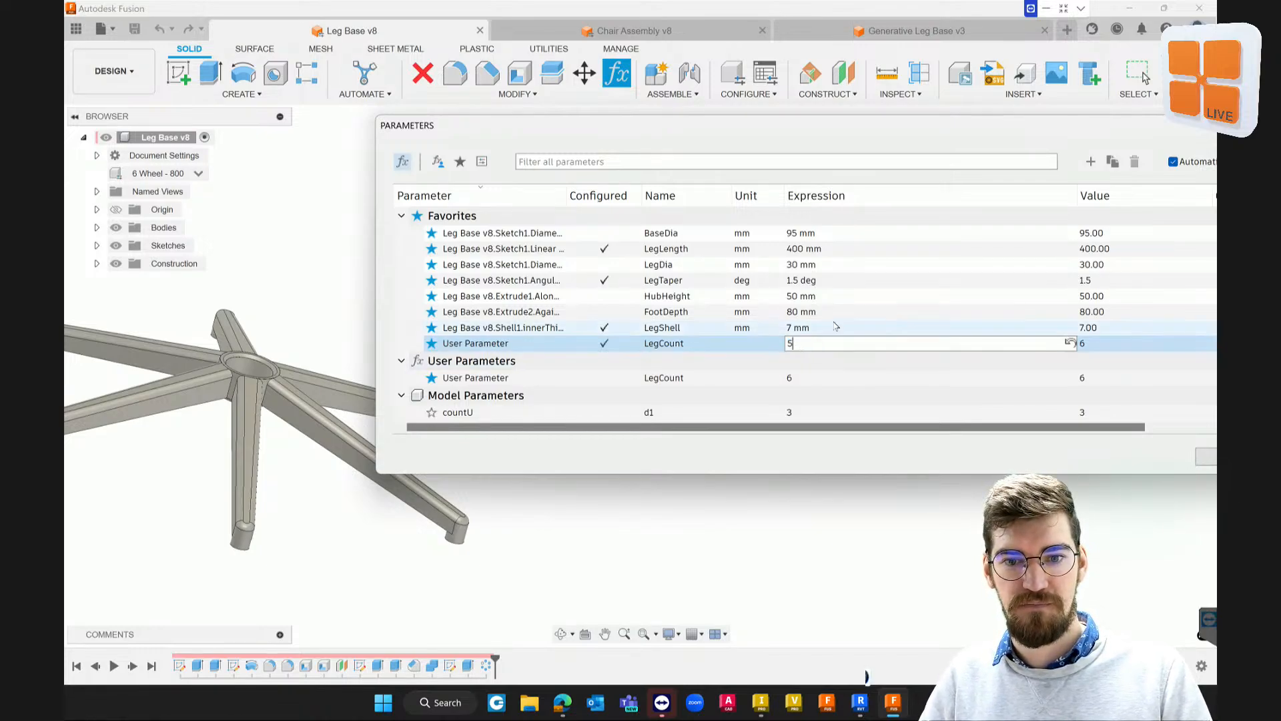
# Set the LegLength parameter of the leg base to 500 mm
pyautogui.doubleClick(858, 267)
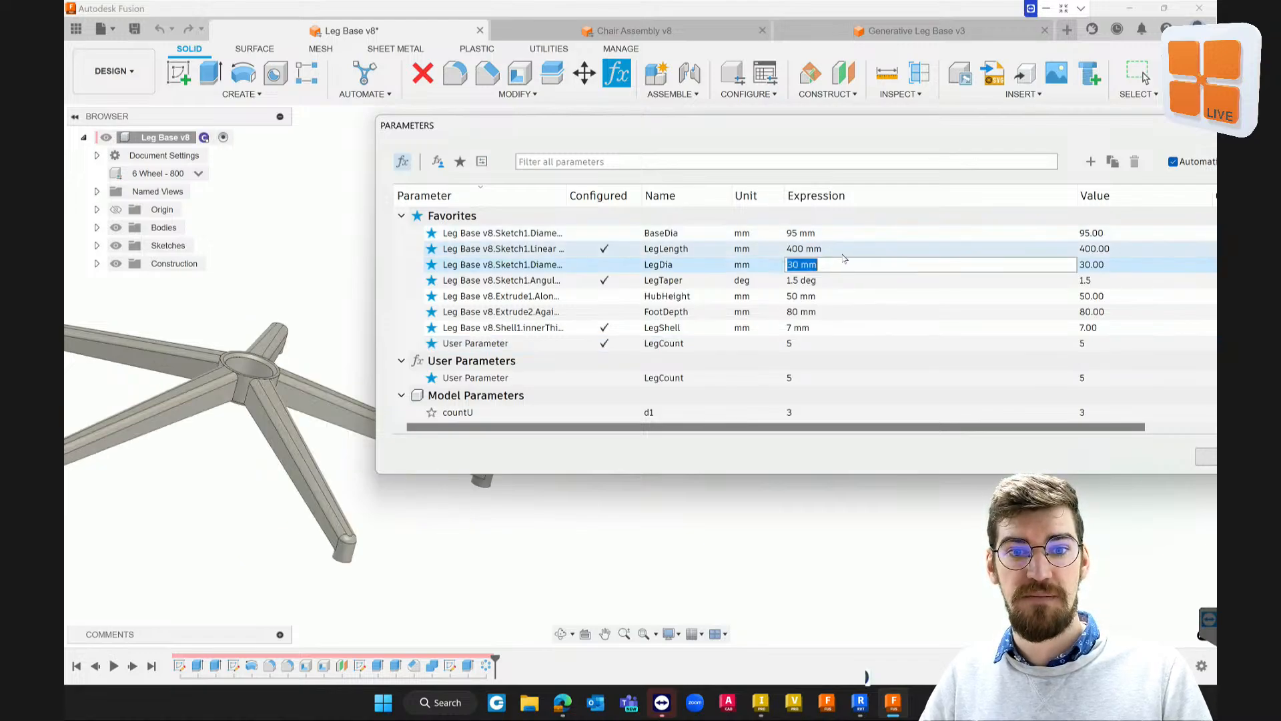
pyautogui.doubleClick(843, 254)
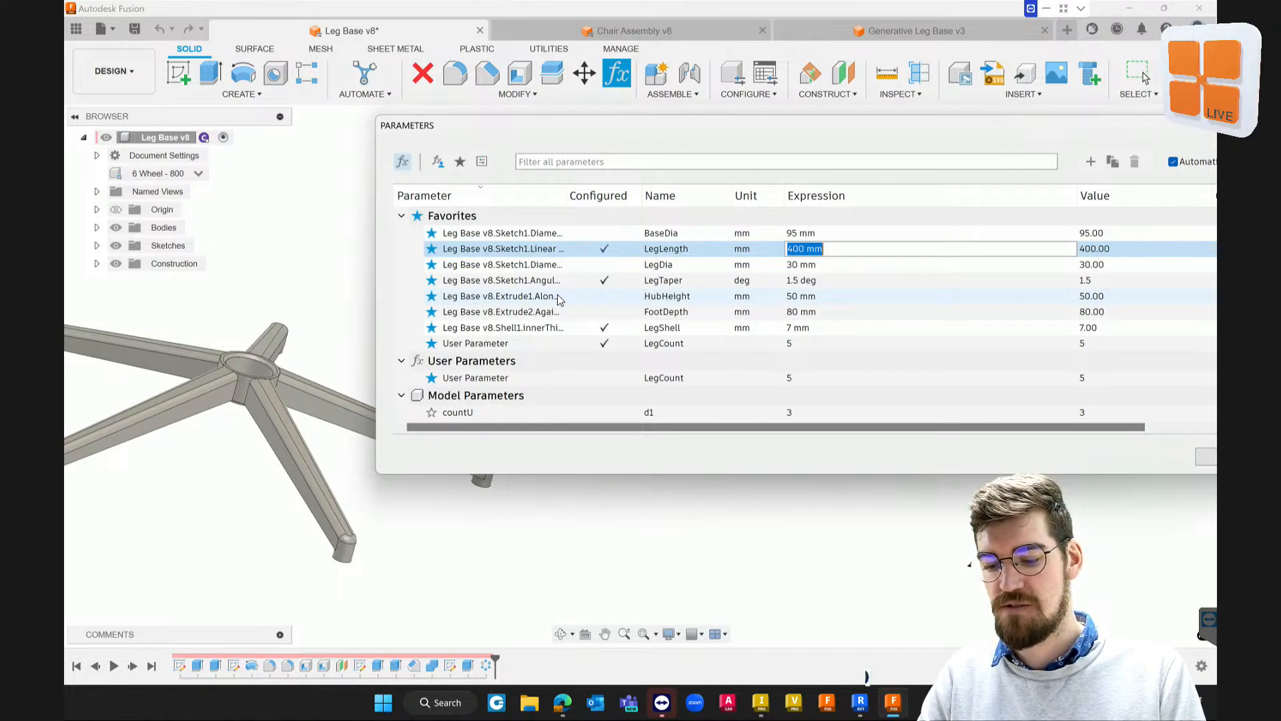
pyautogui.write('500')
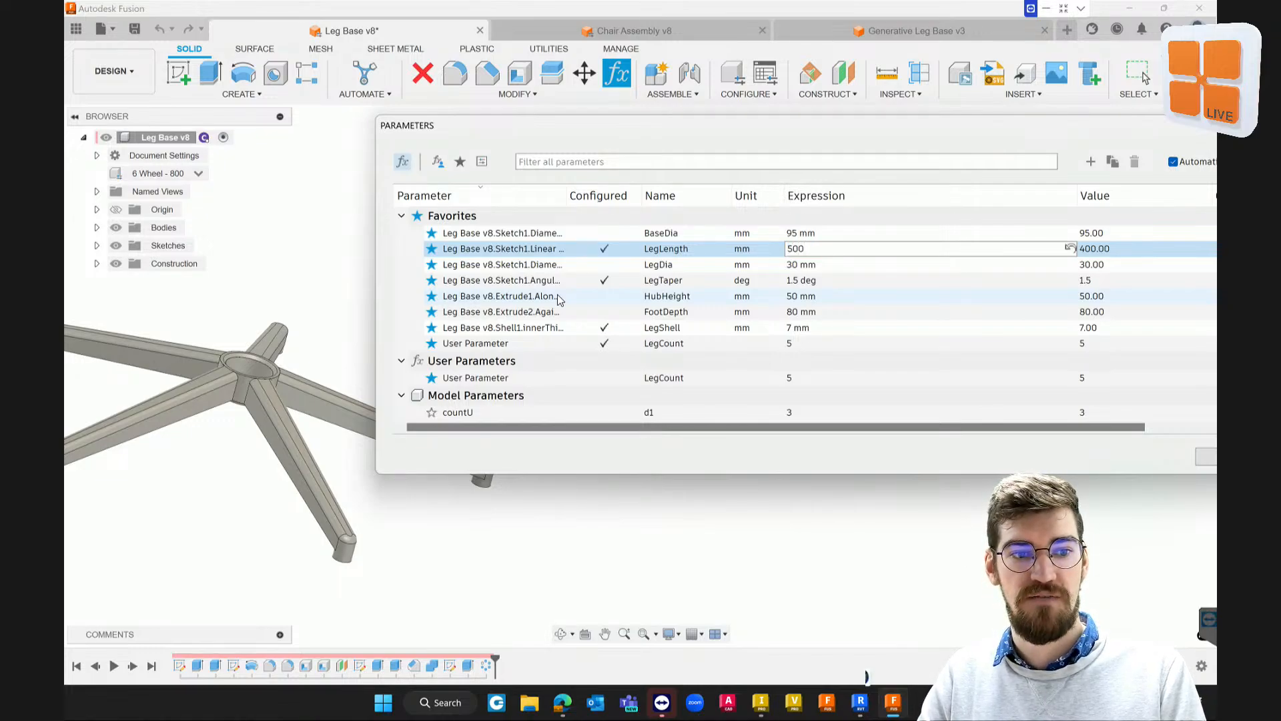
pyautogui.press('Return')
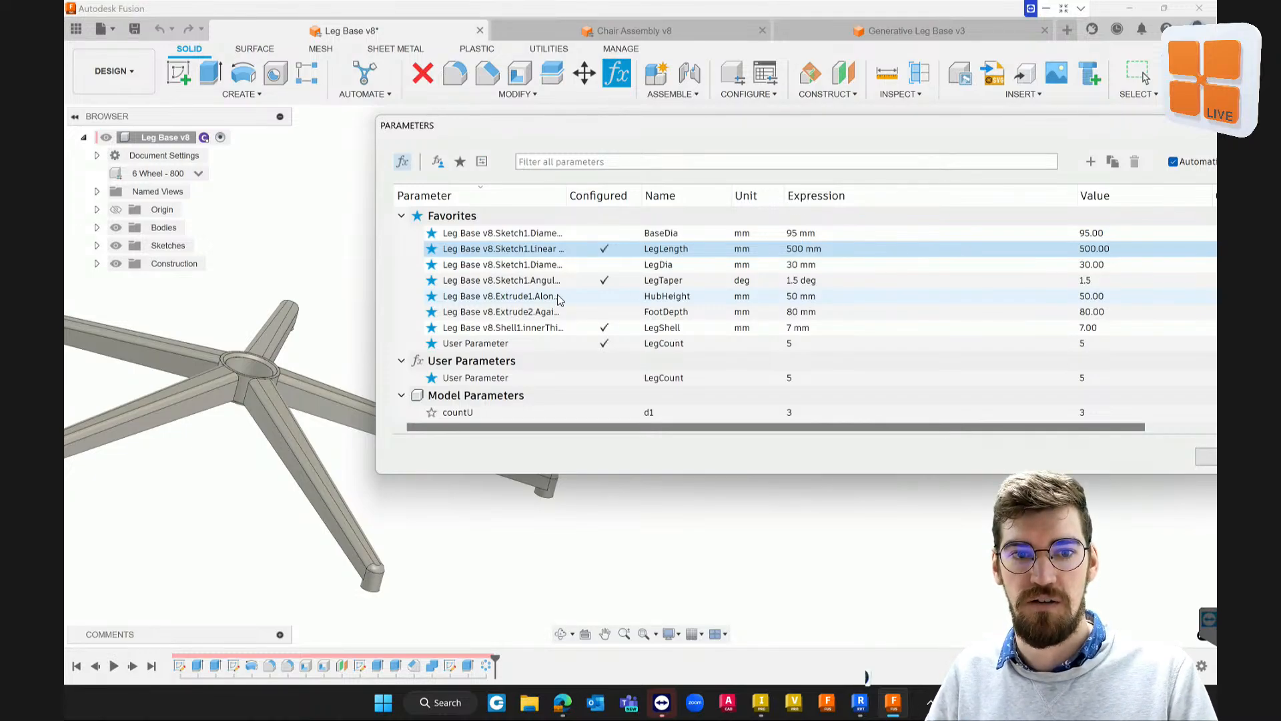
# Browse the user and model parameters, close the parameter list and inspect the updated leg base from the side
pyautogui.moveTo(1085, 133); pyautogui.dragTo(979, 129)
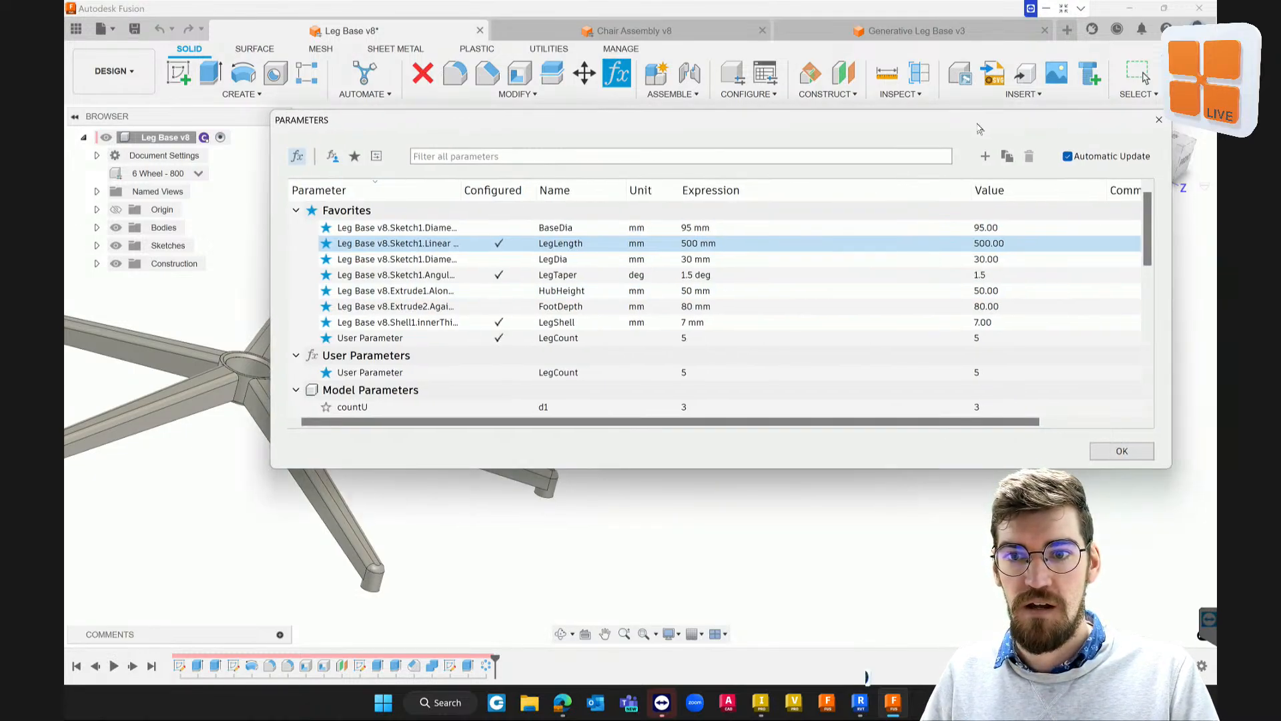
pyautogui.scroll(-4, 599, 347)
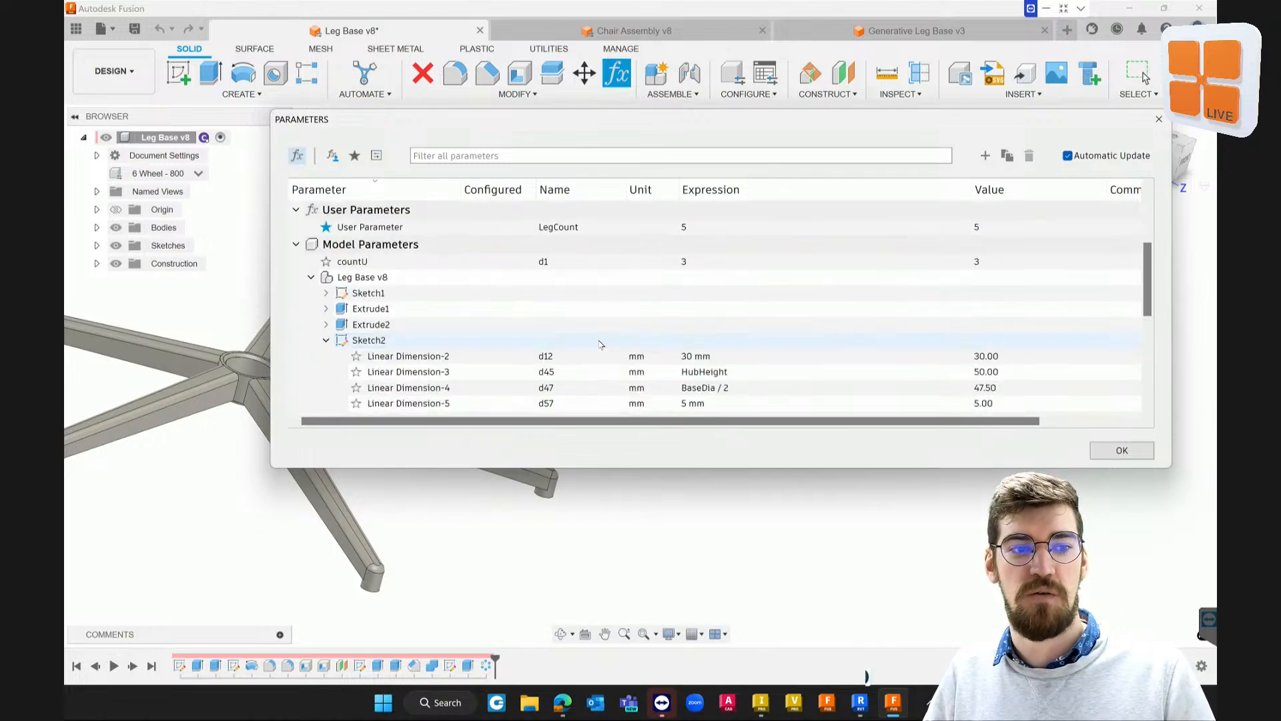
pyautogui.scroll(1, 600, 344)
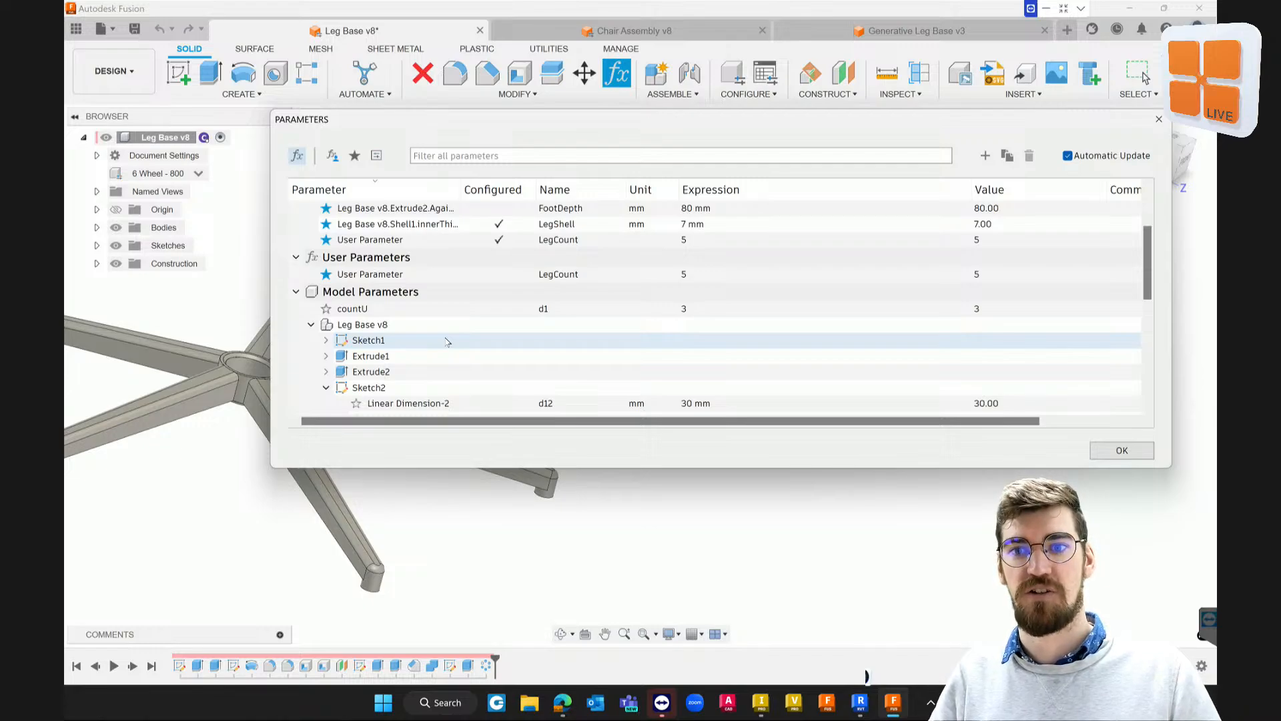
pyautogui.scroll(-4, 623, 329)
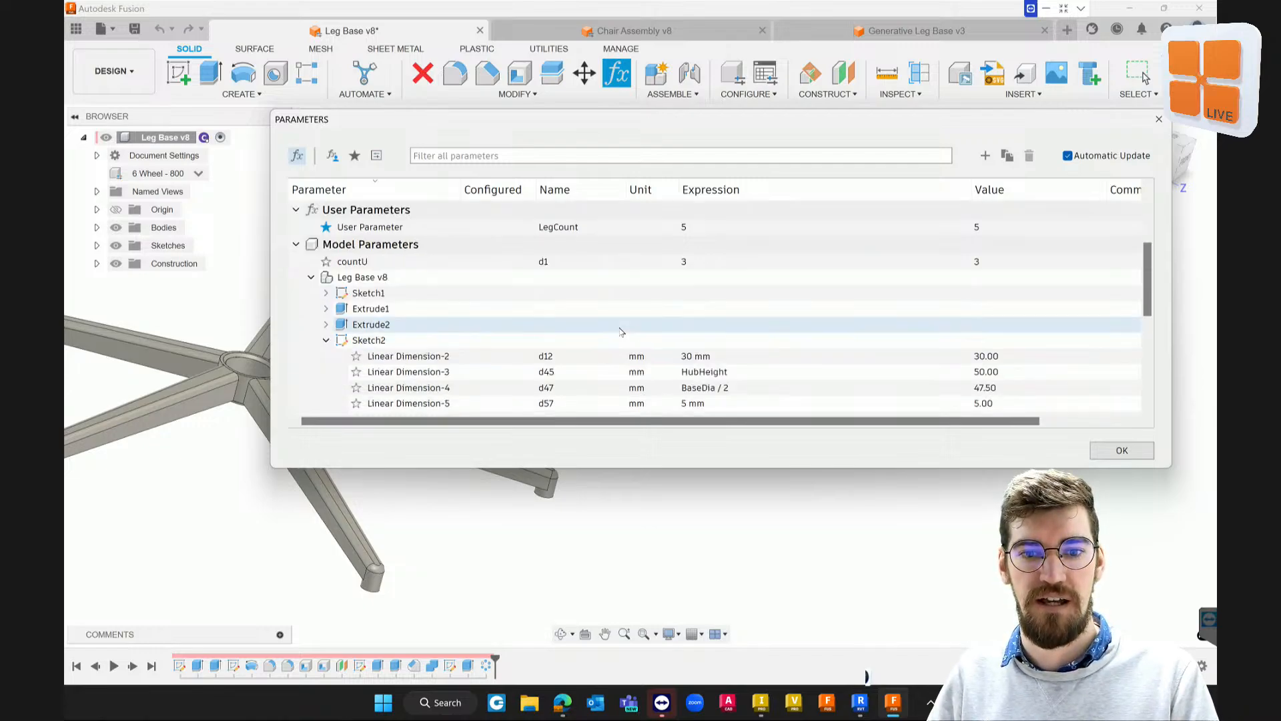
pyautogui.click(1160, 118)
pyautogui.moveTo(694, 302); pyautogui.dragTo(902, 259, button='middle')
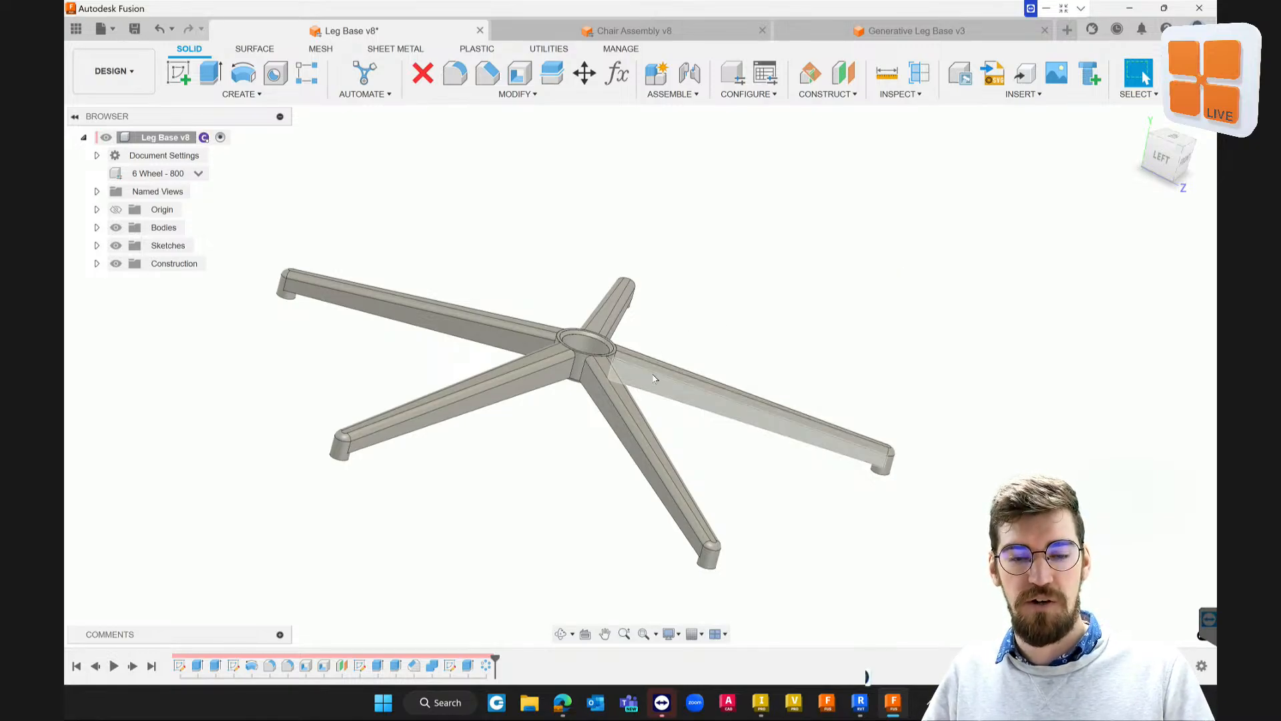
pyautogui.keyDown('shift'); pyautogui.moveTo(678, 347); pyautogui.dragTo(692, 342, button='middle'); pyautogui.keyUp('shift')
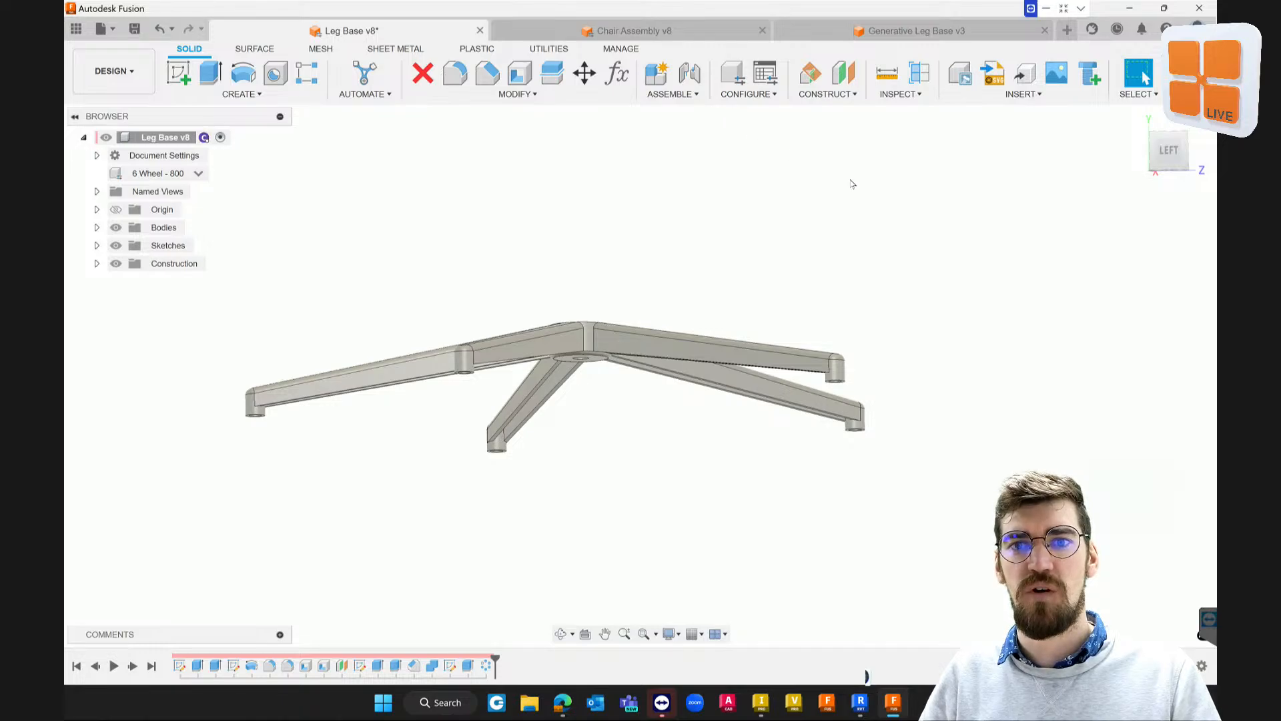
# Bring up the Generative Leg Base design and examine its hub and single leg from the side
pyautogui.click(943, 35)
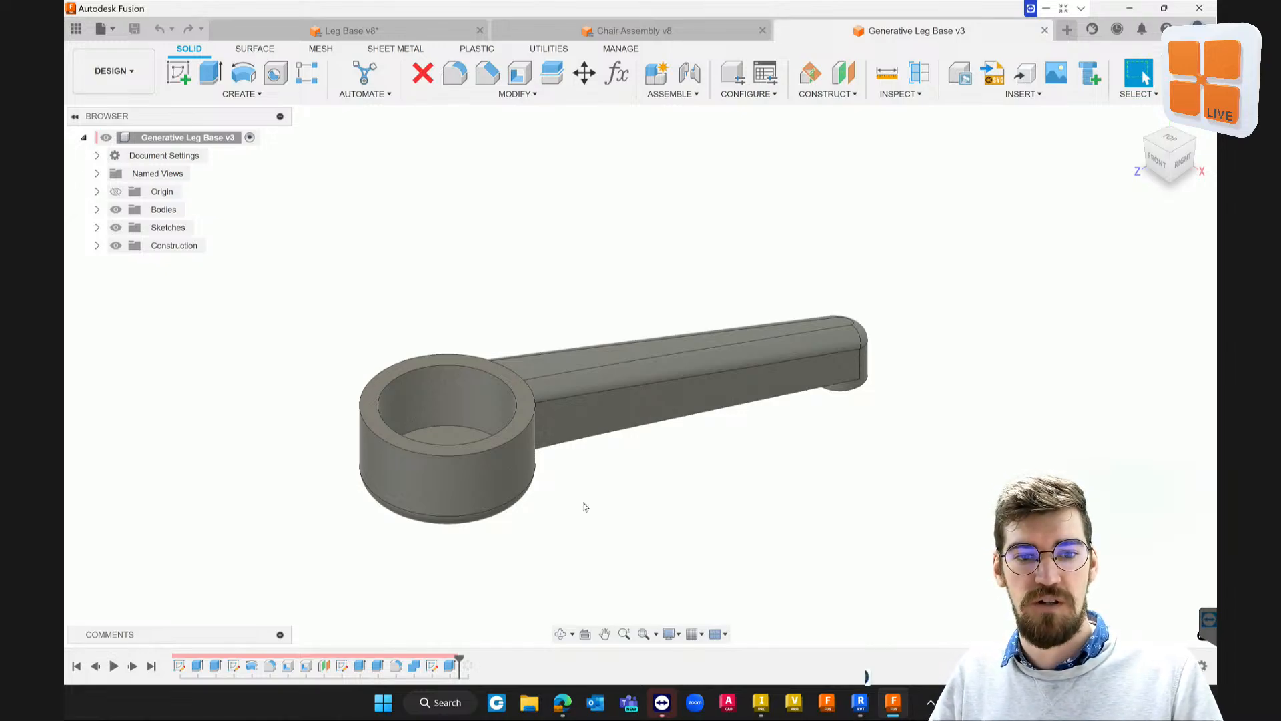
pyautogui.keyDown('shift'); pyautogui.moveTo(586, 471); pyautogui.dragTo(573, 448, button='middle'); pyautogui.keyUp('shift')
pyautogui.keyDown('shift'); pyautogui.moveTo(574, 449); pyautogui.dragTo(564, 450, button='middle'); pyautogui.keyUp('shift')
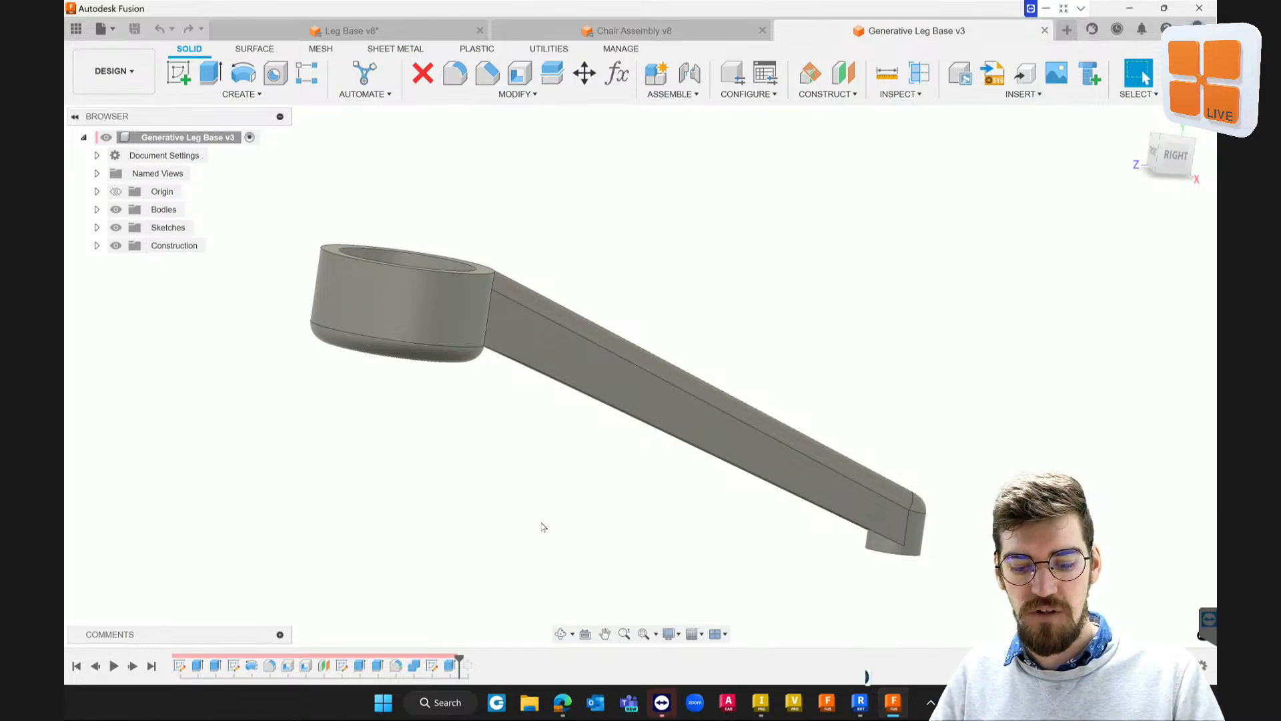
pyautogui.keyDown('shift'); pyautogui.moveTo(626, 263); pyautogui.dragTo(588, 247, button='middle'); pyautogui.keyUp('shift')
# Start a new sketch on the top ring face of the hub
pyautogui.click(178, 73)
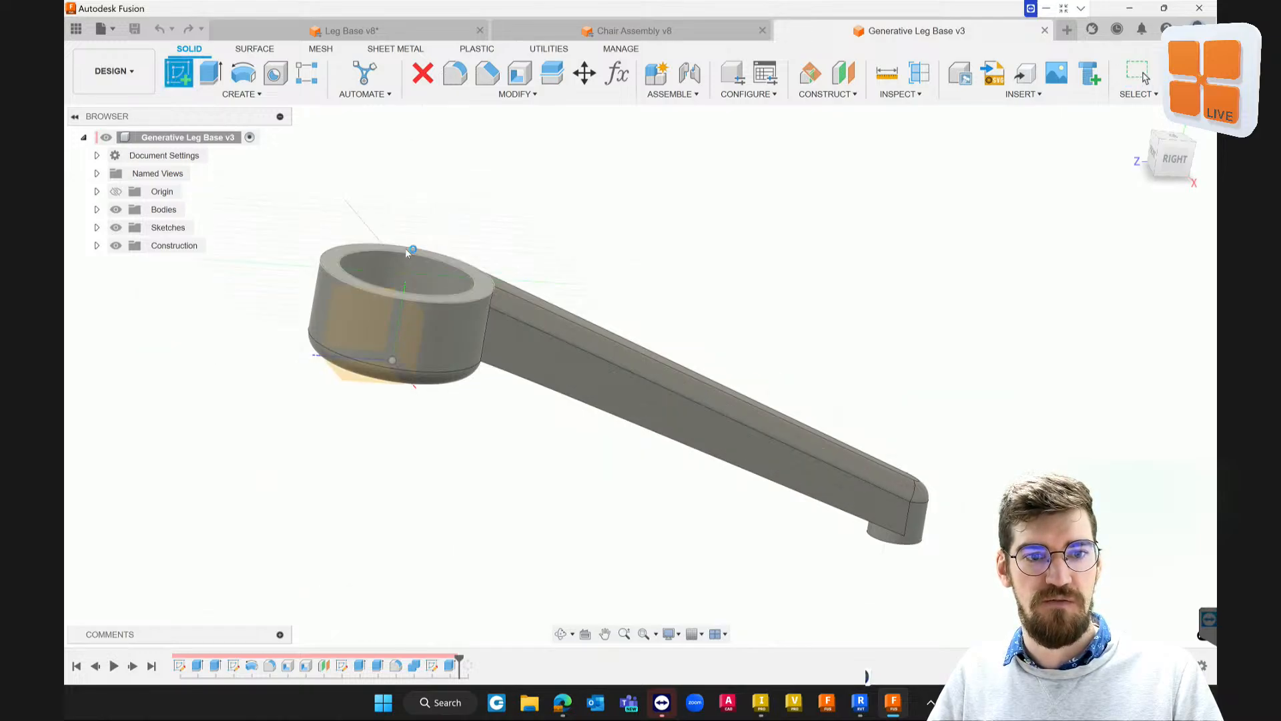
pyautogui.keyDown('shift'); pyautogui.moveTo(408, 247); pyautogui.dragTo(399, 267, button='middle'); pyautogui.keyUp('shift')
pyautogui.click(401, 273)
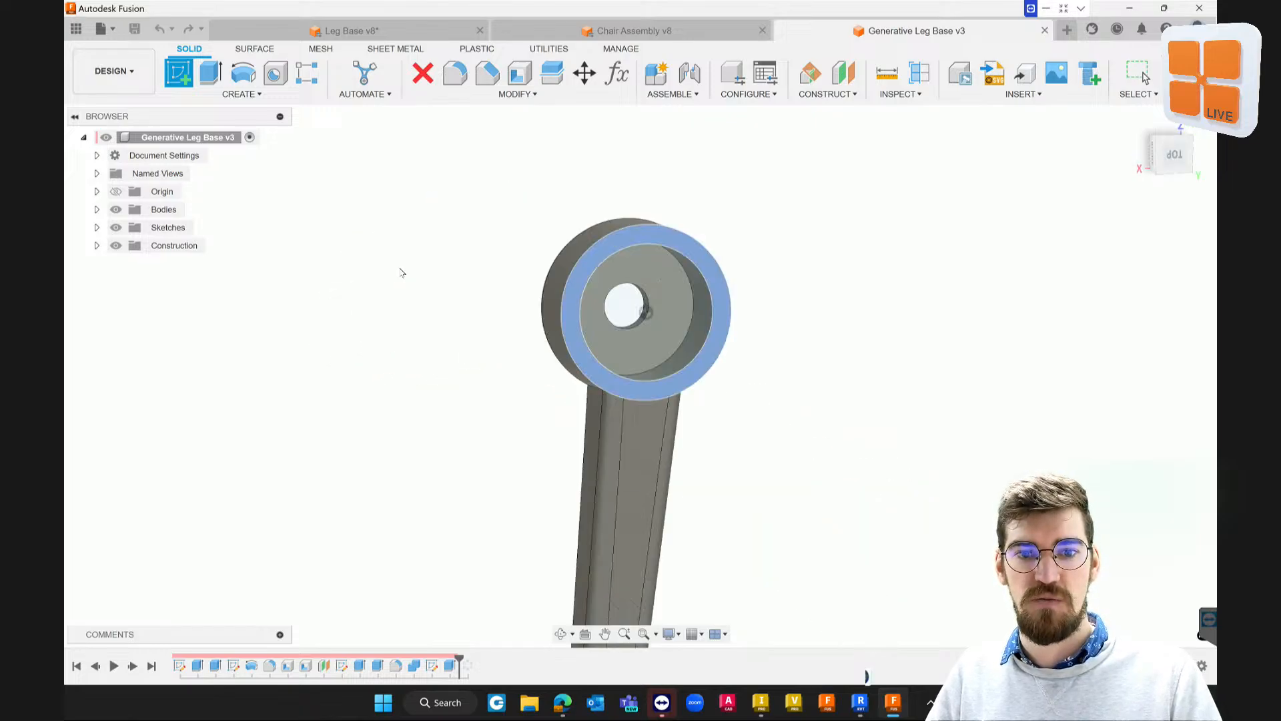
# Draw a circle centred on the hub that matches the ring's inner edge, and finish the sketch
pyautogui.click(243, 72)
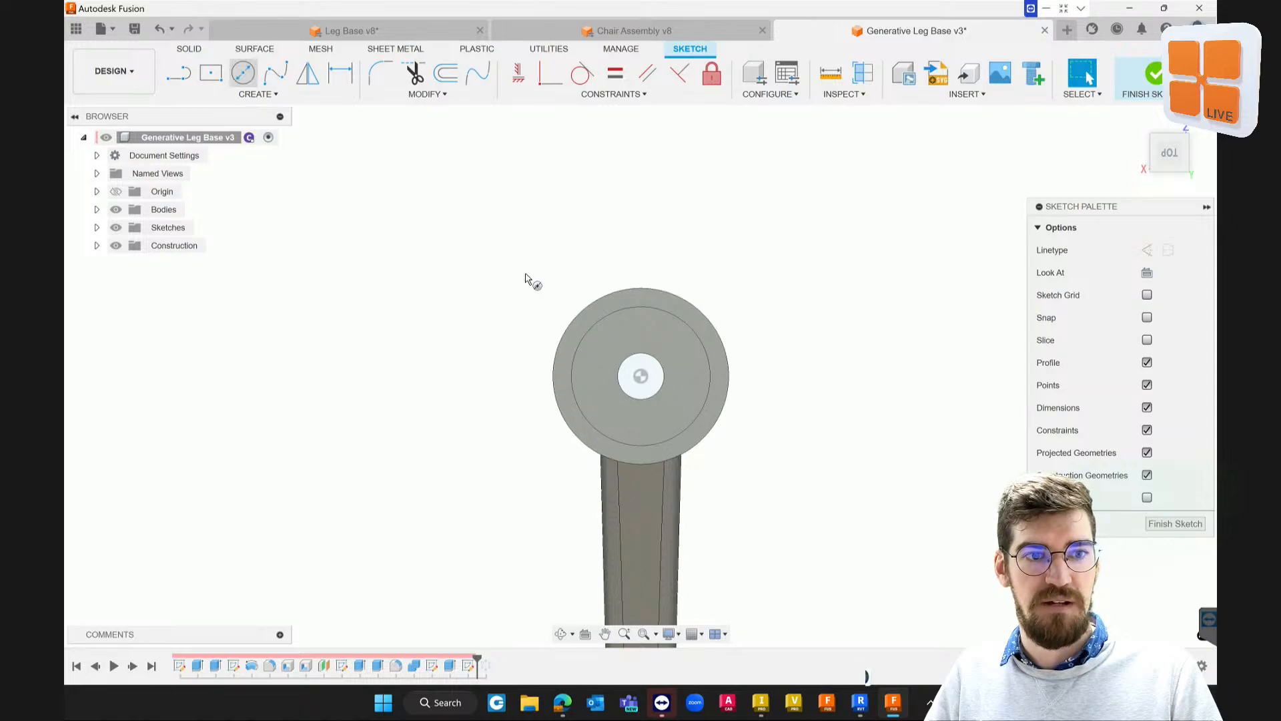
pyautogui.click(641, 376)
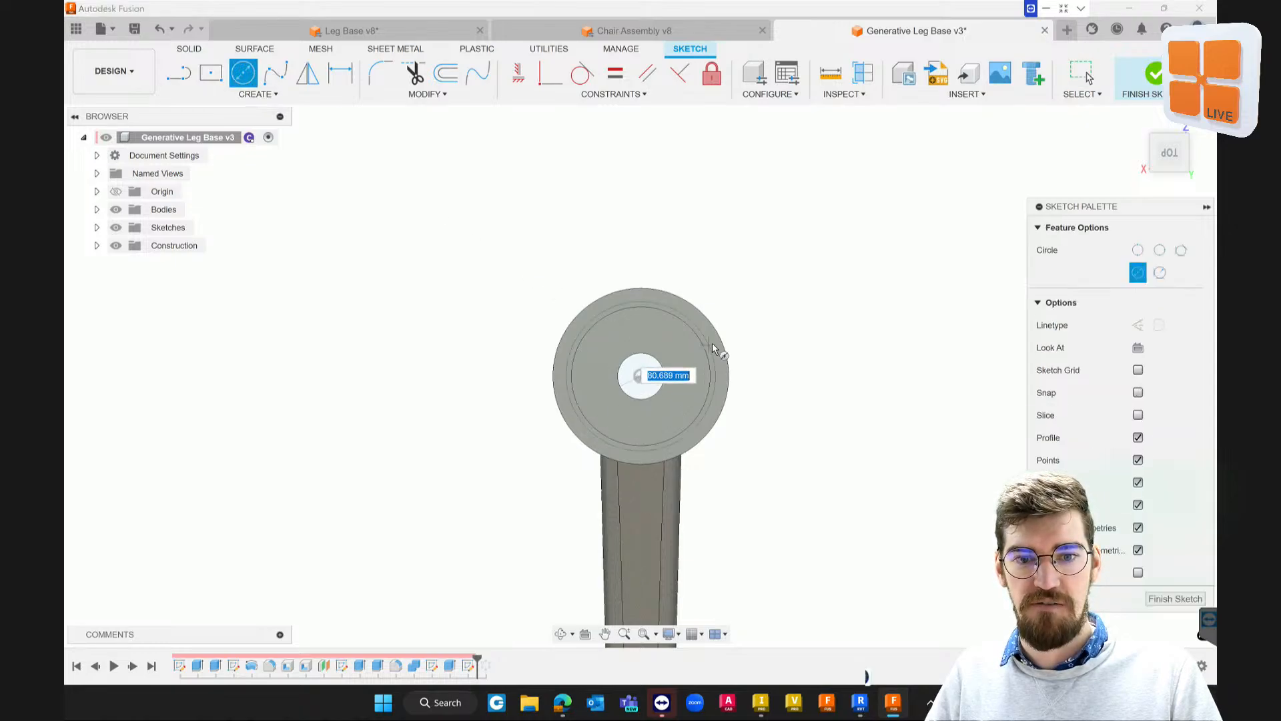
pyautogui.click(679, 322)
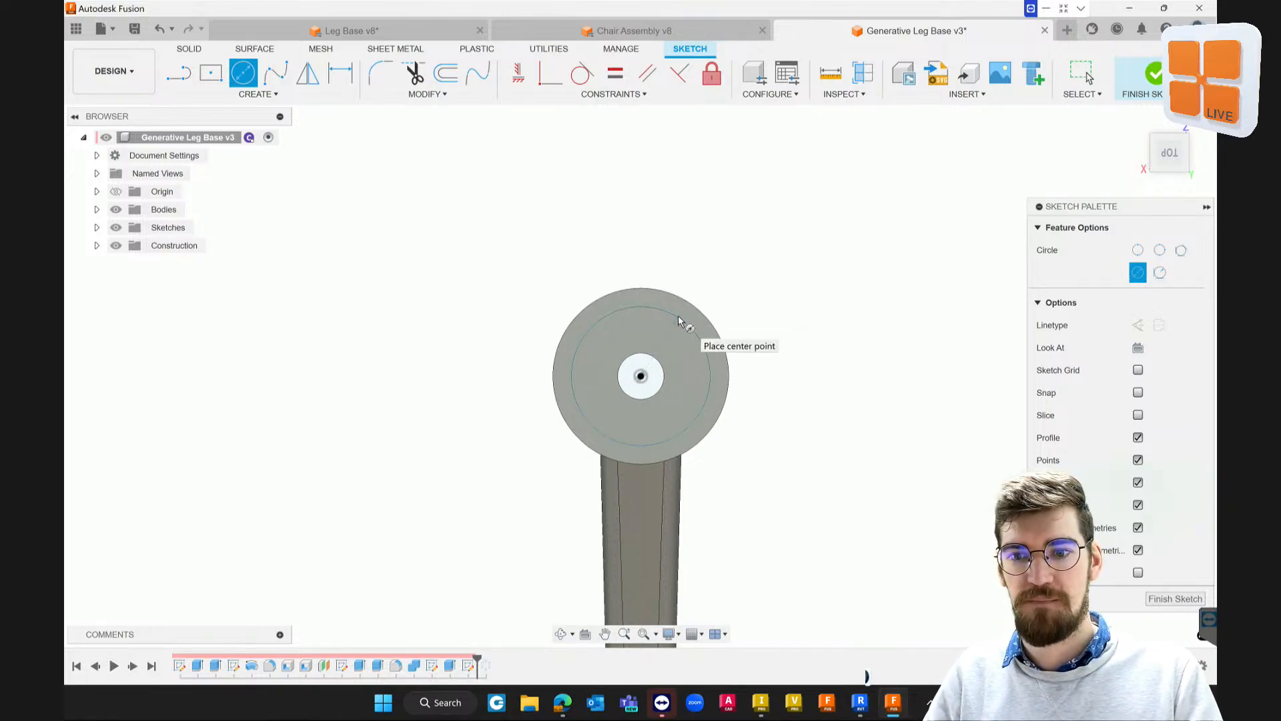
pyautogui.click(1161, 601)
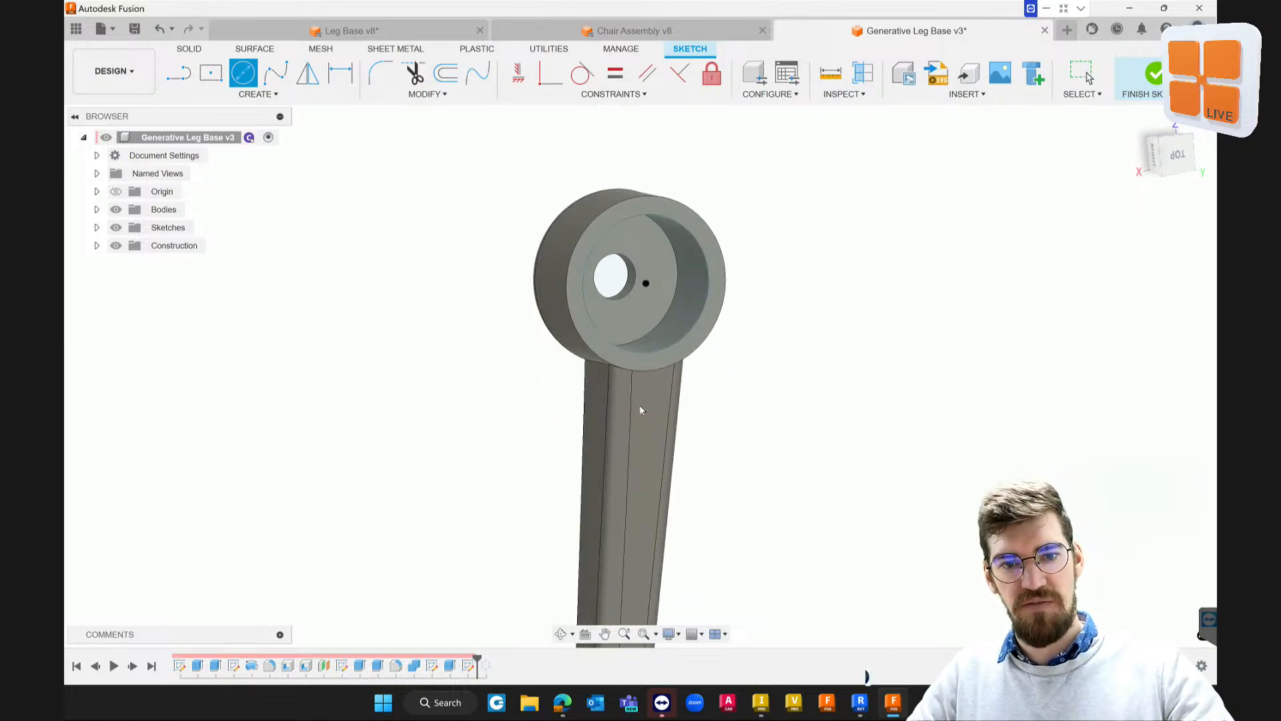
# Extrude the hub's circular profile -40 mm down into the hub as a new body
pyautogui.press('e')
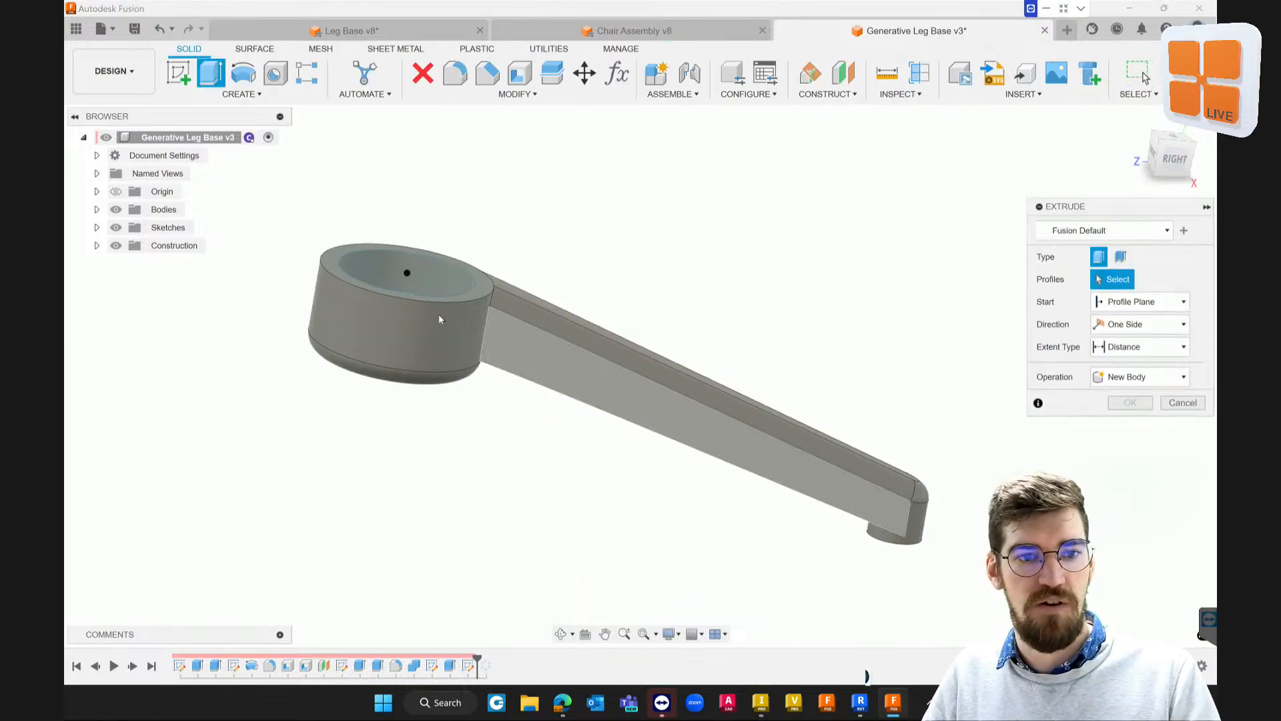
pyautogui.click(413, 273)
pyautogui.moveTo(410, 256); pyautogui.dragTo(395, 331)
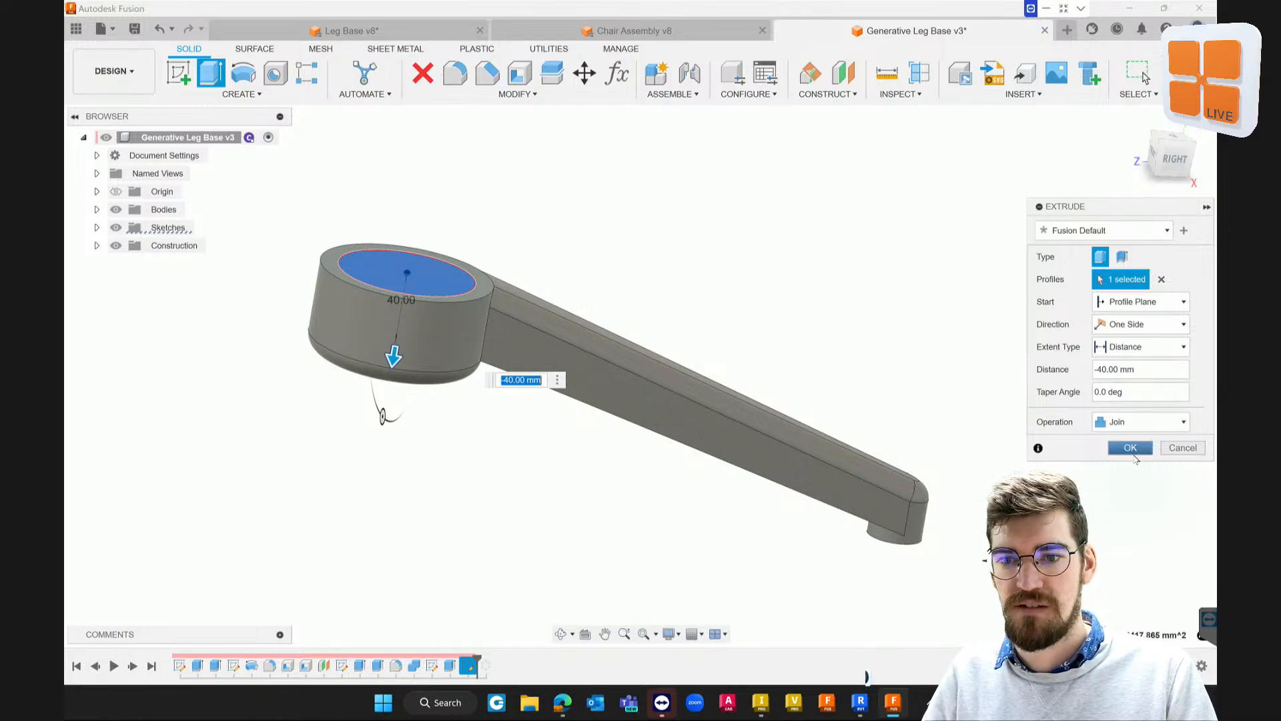
pyautogui.click(1137, 422)
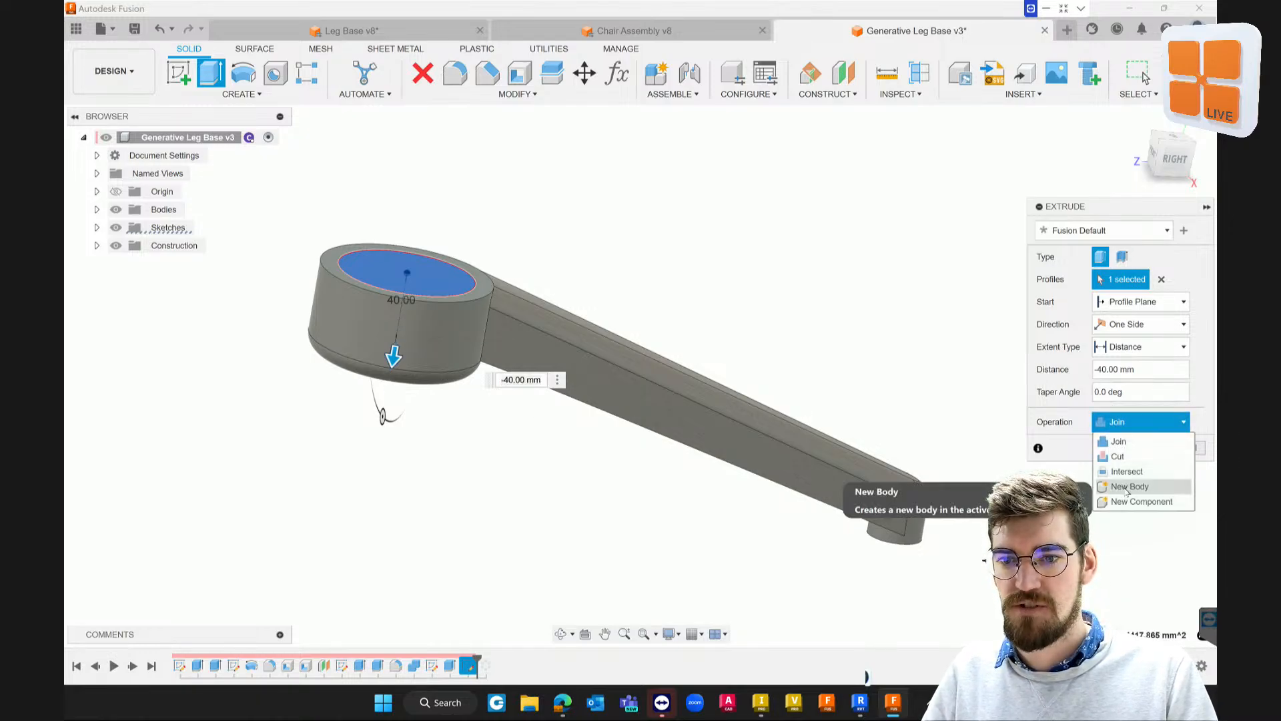
pyautogui.click(1130, 487)
pyautogui.click(1133, 448)
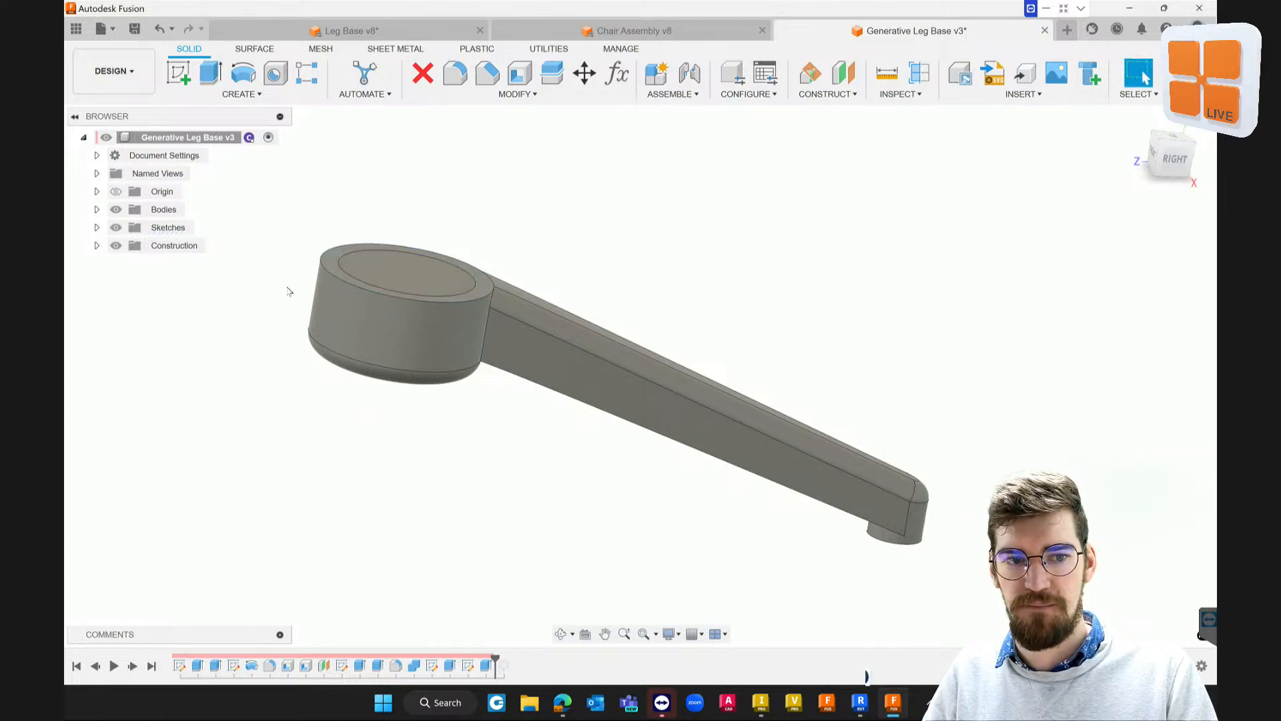
# Start a new sketch on the bottom ring face at the outer end of the leg
pyautogui.keyDown('shift'); pyautogui.moveTo(800, 418); pyautogui.dragTo(837, 345, button='middle'); pyautogui.keyUp('shift')
pyautogui.press('Escape')
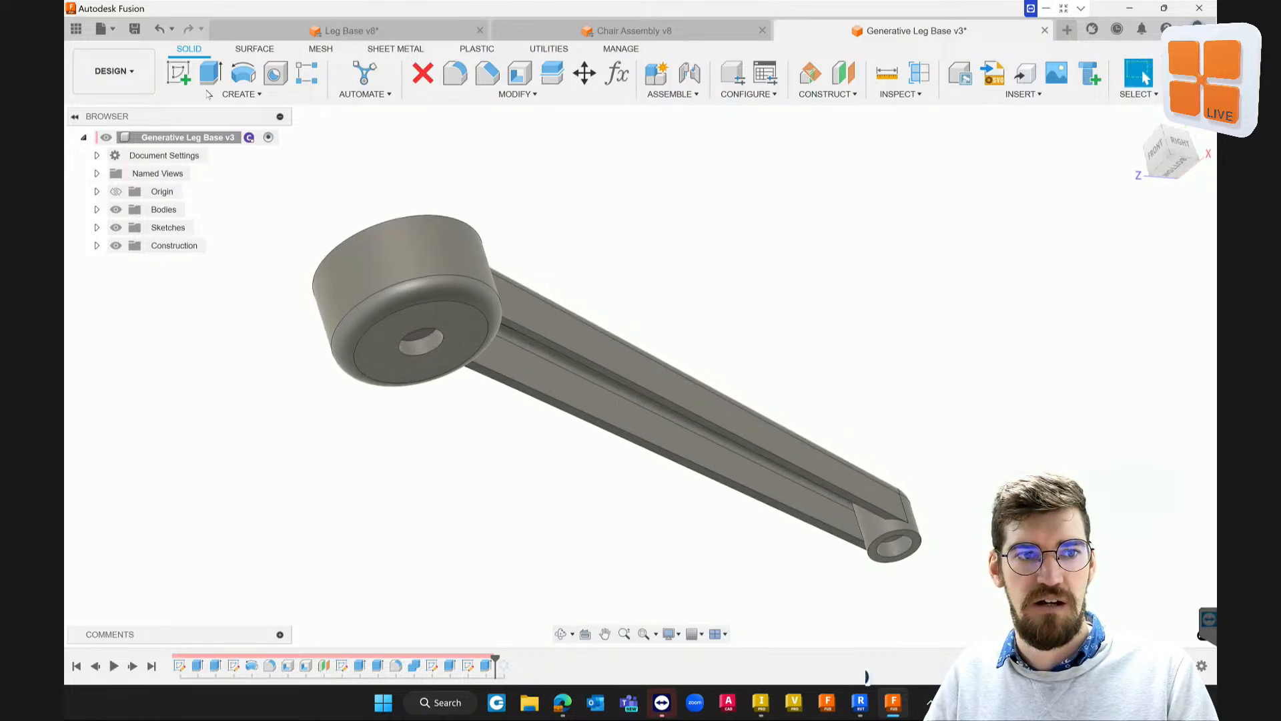
pyautogui.click(178, 72)
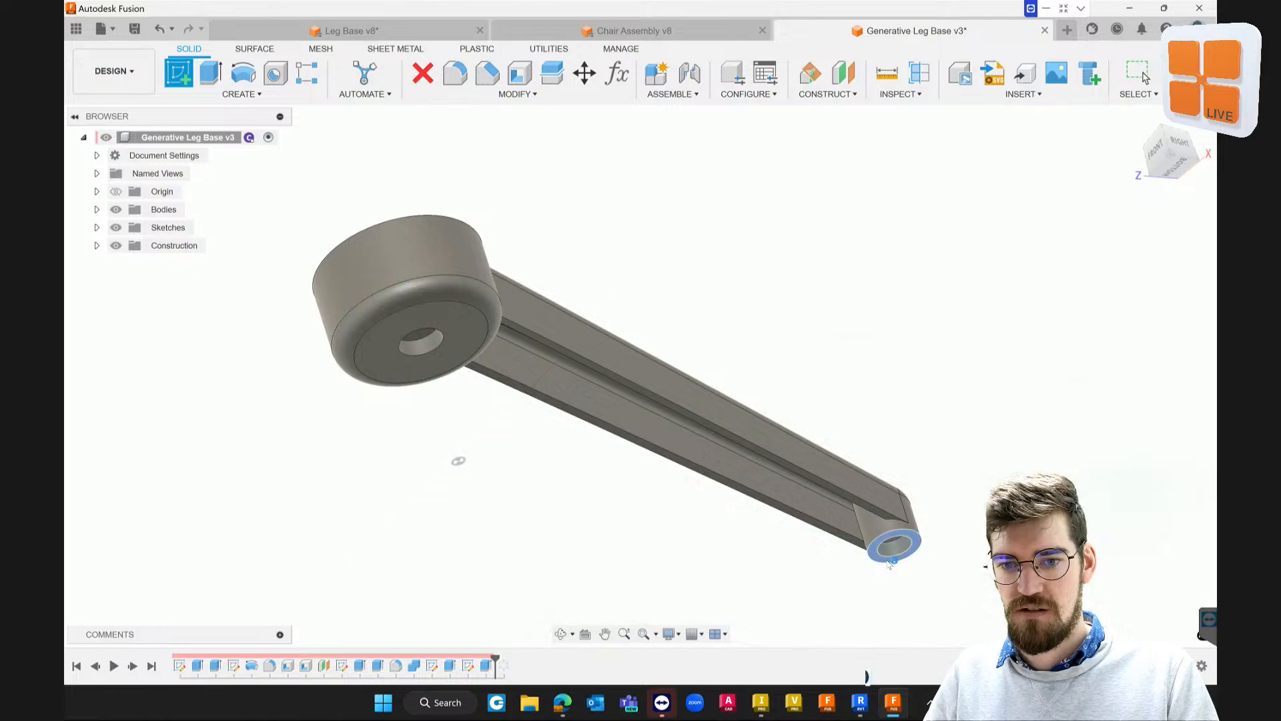
pyautogui.keyDown('shift'); pyautogui.moveTo(890, 563); pyautogui.dragTo(617, 425, button='middle'); pyautogui.keyUp('shift')
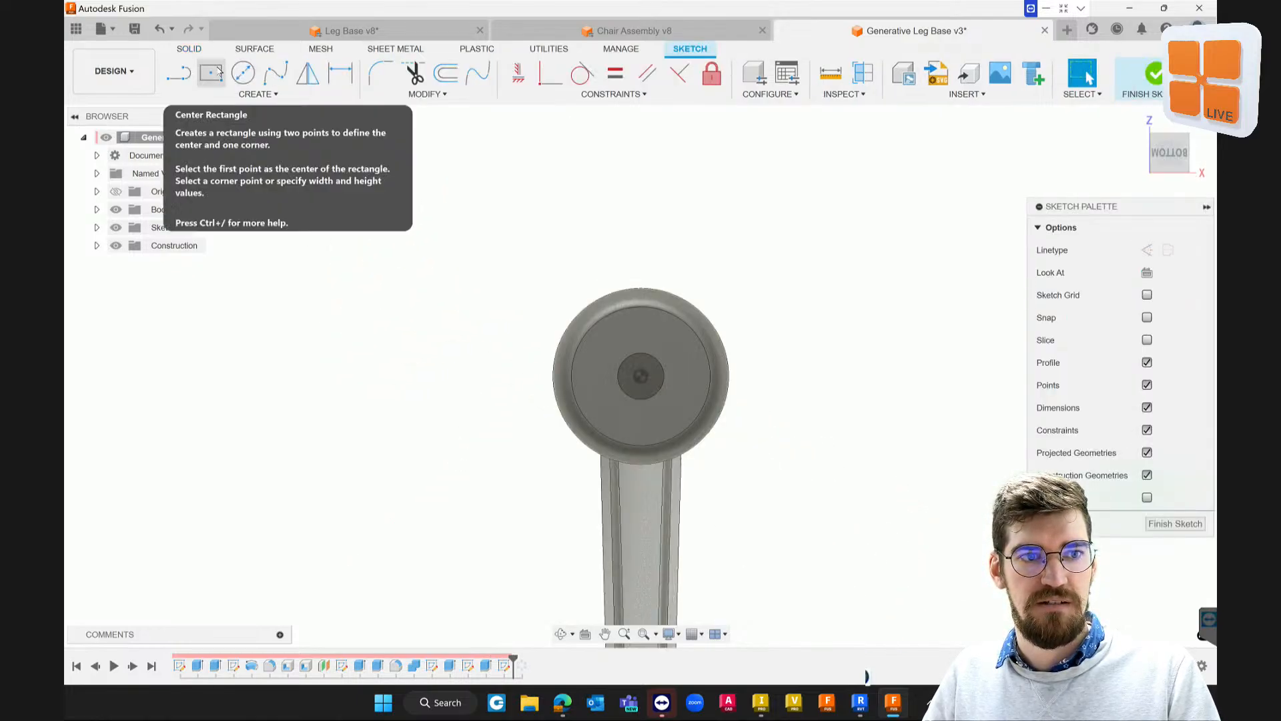
# Draw a 20 mm circle centred on the hole at the leg's outer end, and finish the sketch
pyautogui.click(243, 72)
pyautogui.moveTo(469, 269)
pyautogui.mouseDown(button='middle')
pyautogui.moveTo(553, 409)
pyautogui.moveTo(553, 393)
pyautogui.mouseUp(button='middle')
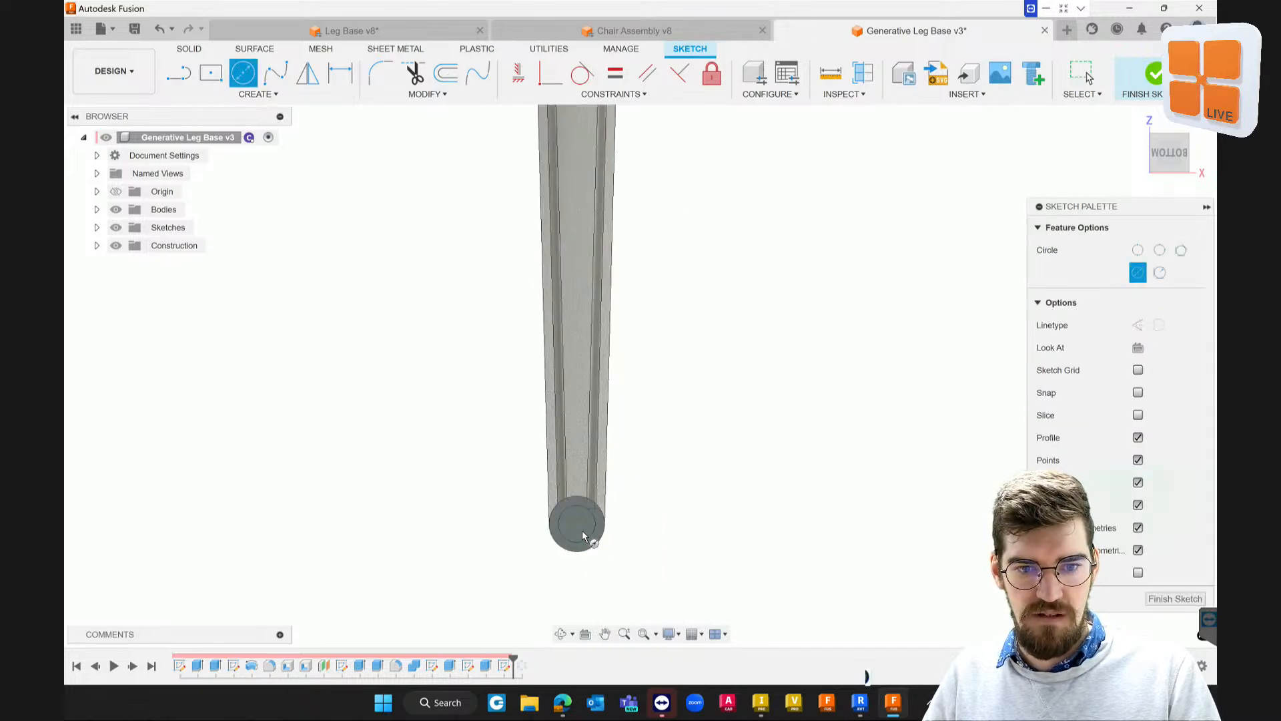
pyautogui.click(578, 519)
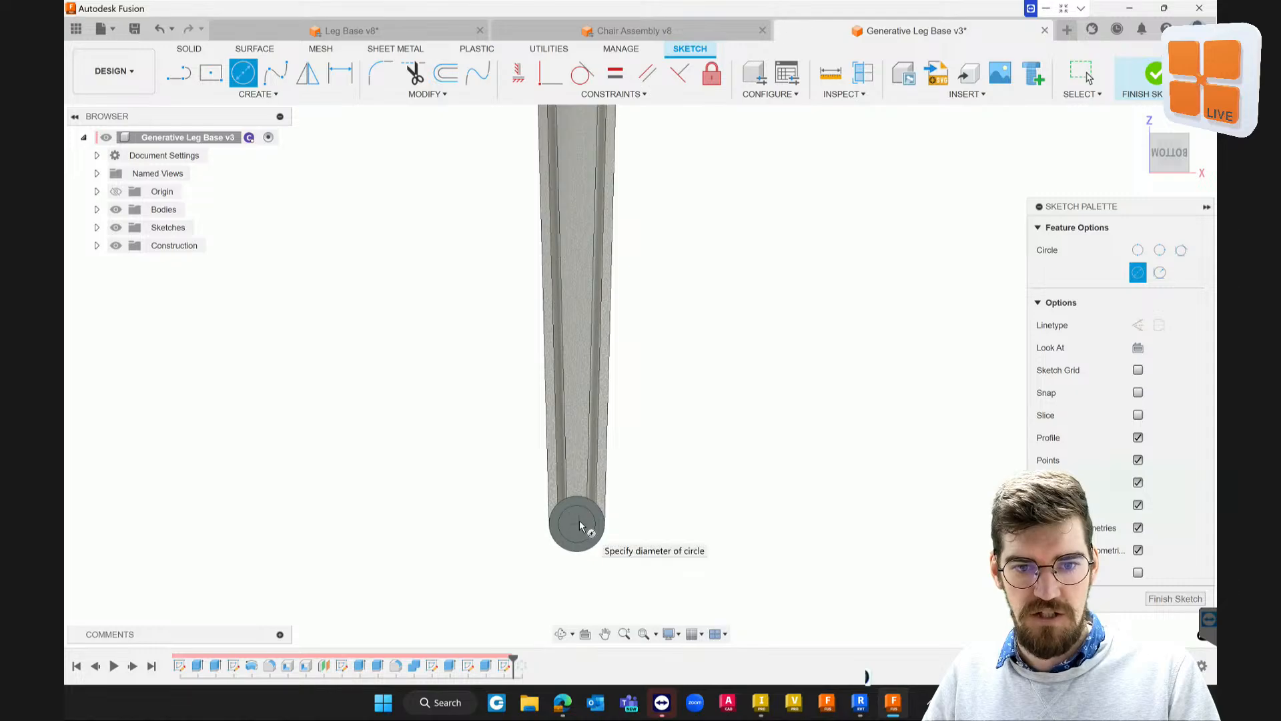
pyautogui.press('Escape')
pyautogui.press('c')
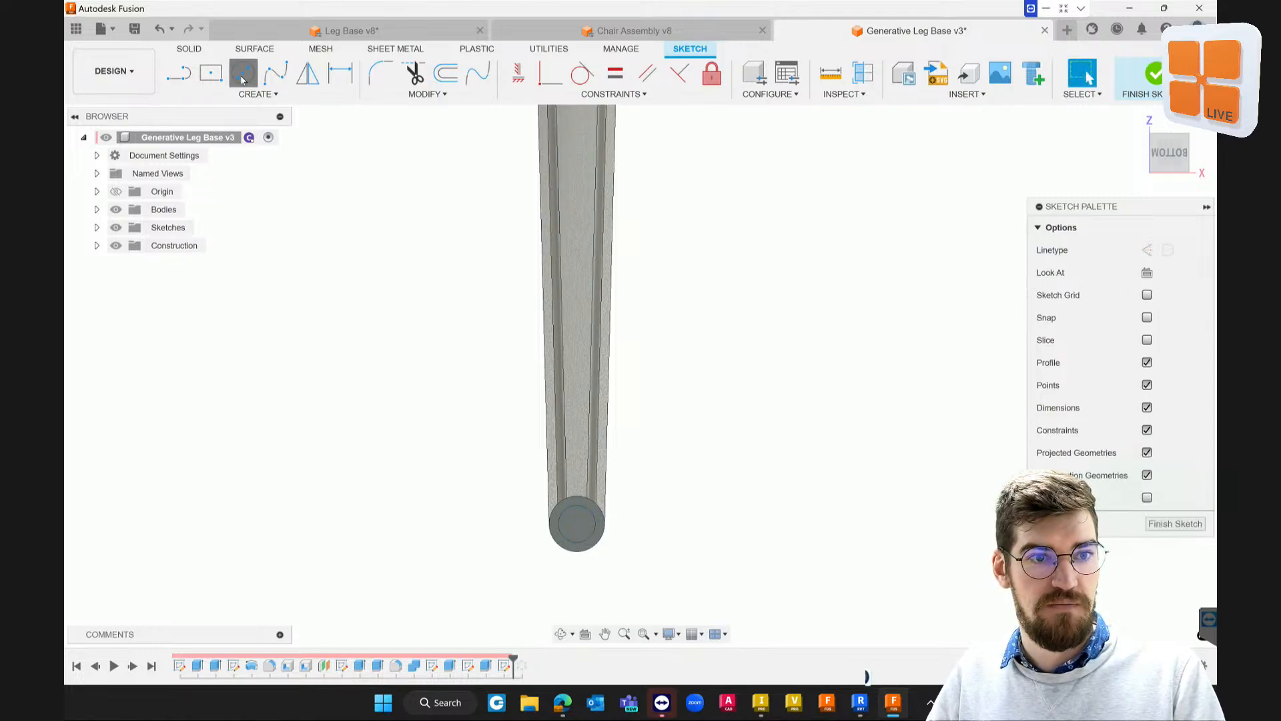
pyautogui.click(578, 524)
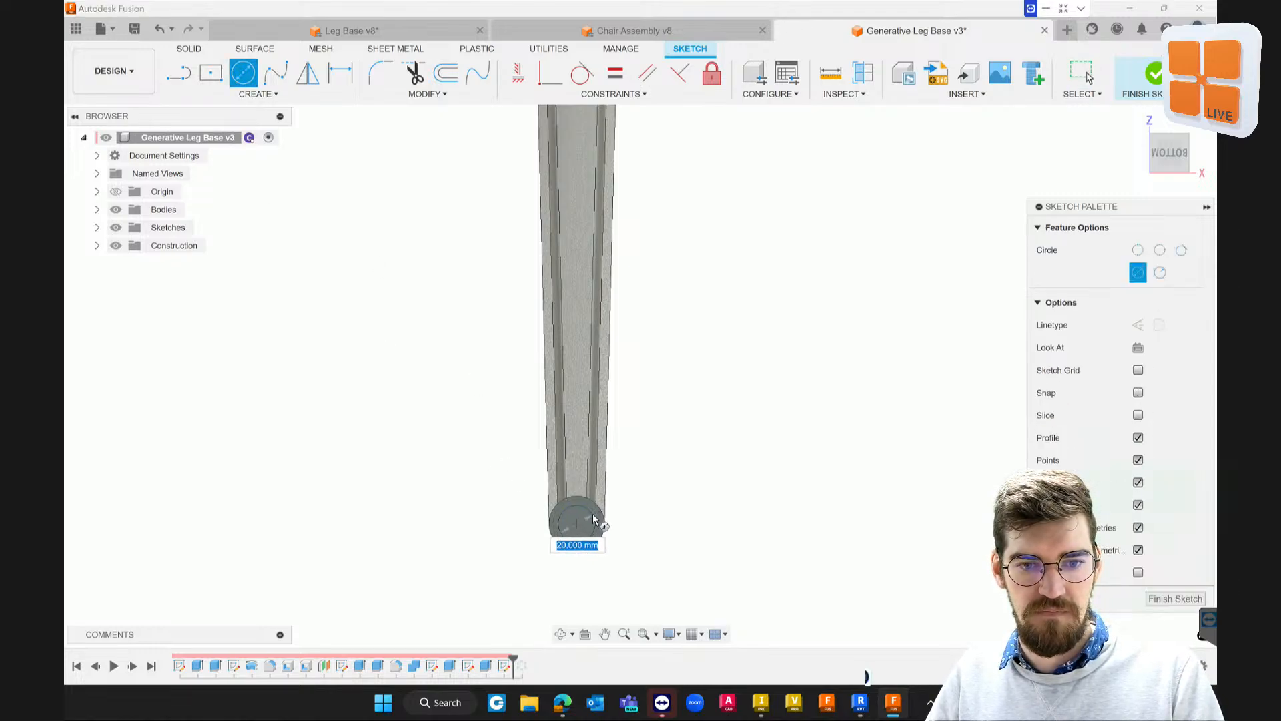
pyautogui.click(594, 519)
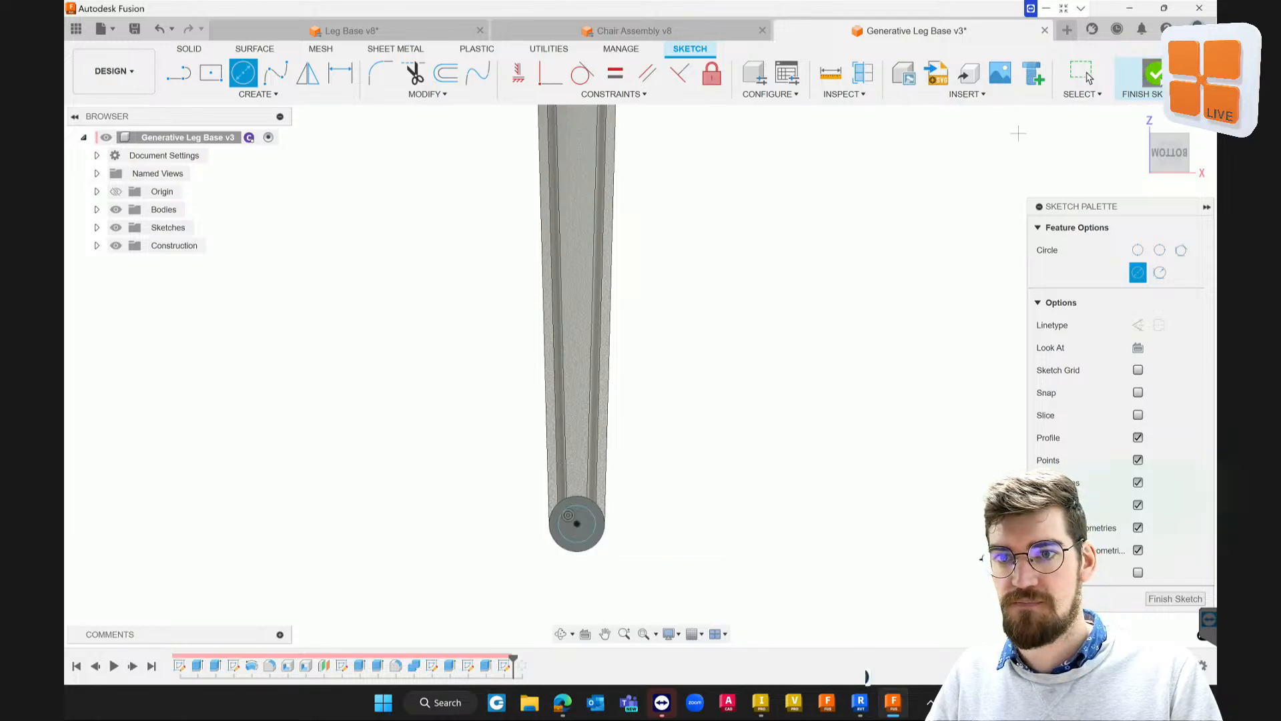
pyautogui.click(1142, 77)
# Extrude the 20 mm circular profile -20 mm into the leg's outer end as a new body
pyautogui.keyDown('shift'); pyautogui.moveTo(293, 347); pyautogui.dragTo(666, 514, button='middle'); pyautogui.keyUp('shift')
pyautogui.press('e')
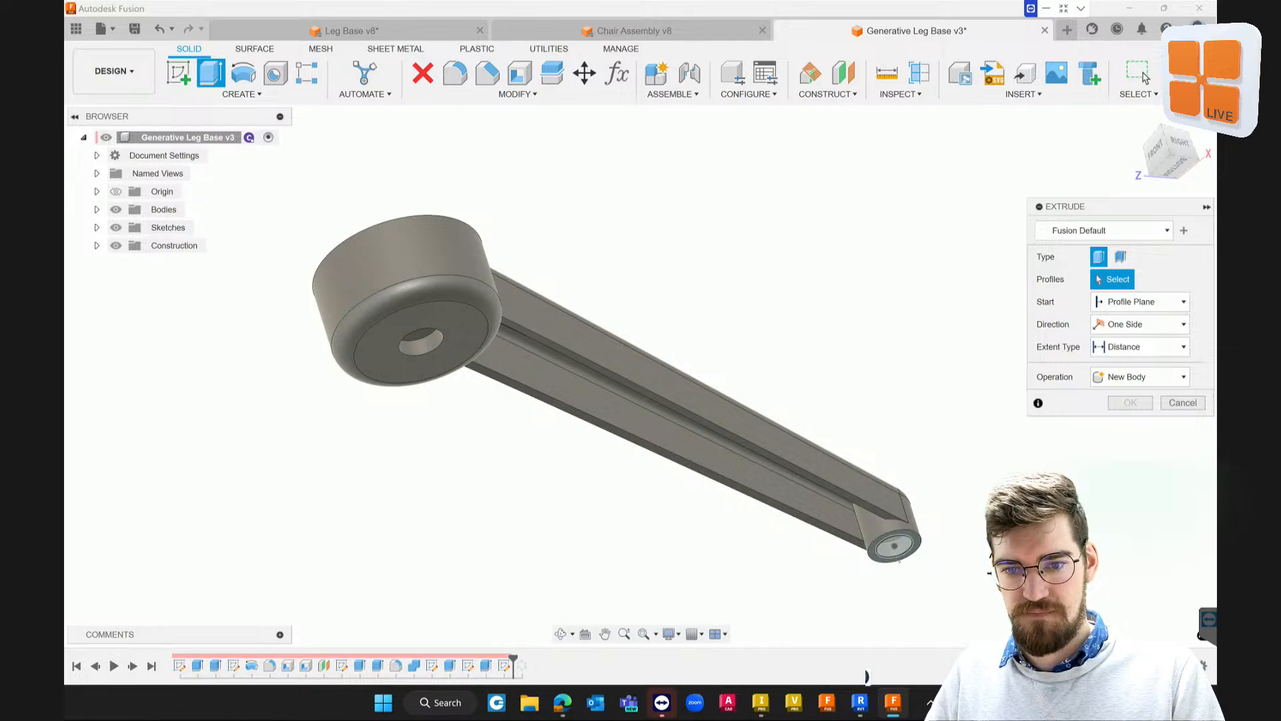
pyautogui.click(897, 555)
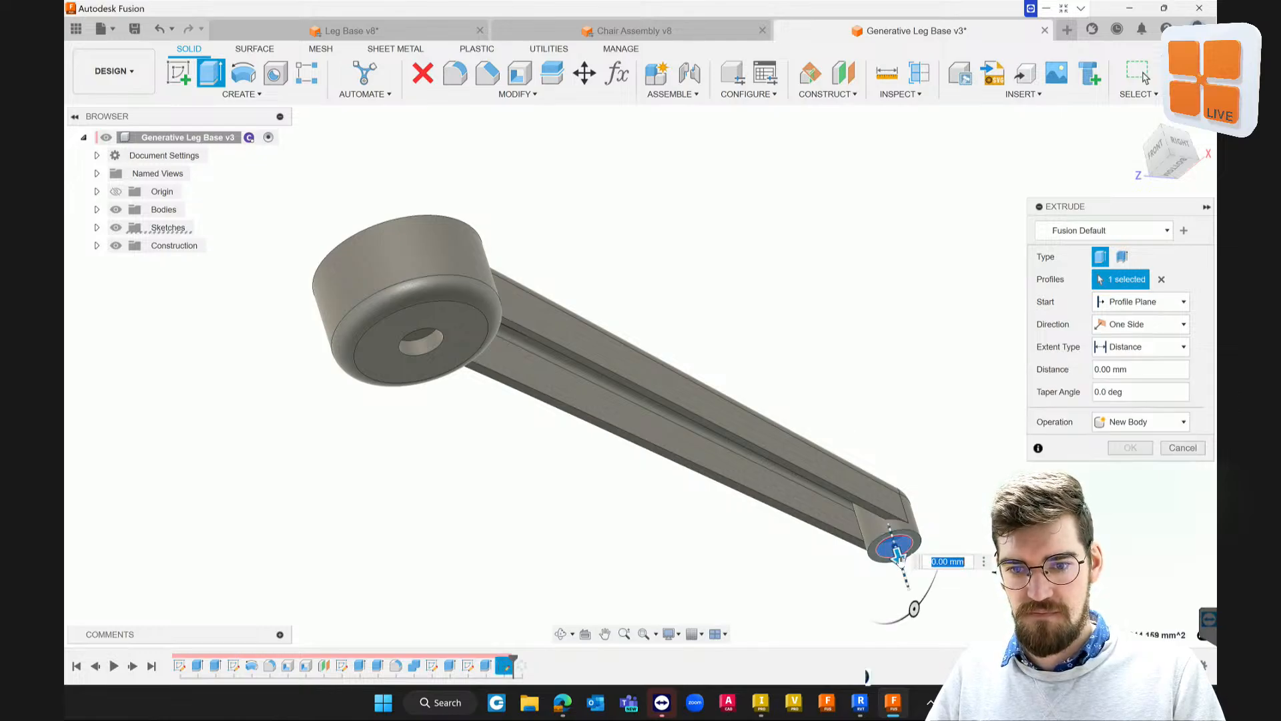
pyautogui.moveTo(902, 542); pyautogui.dragTo(898, 530)
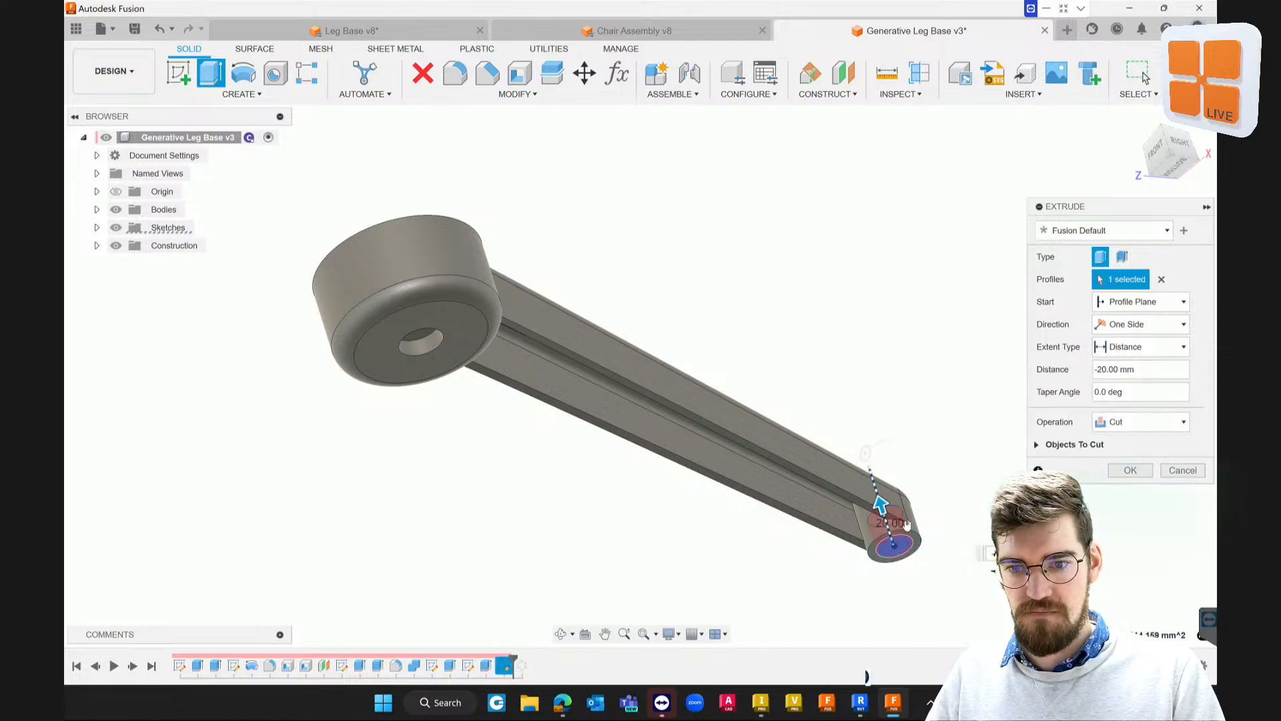
pyautogui.click(1142, 422)
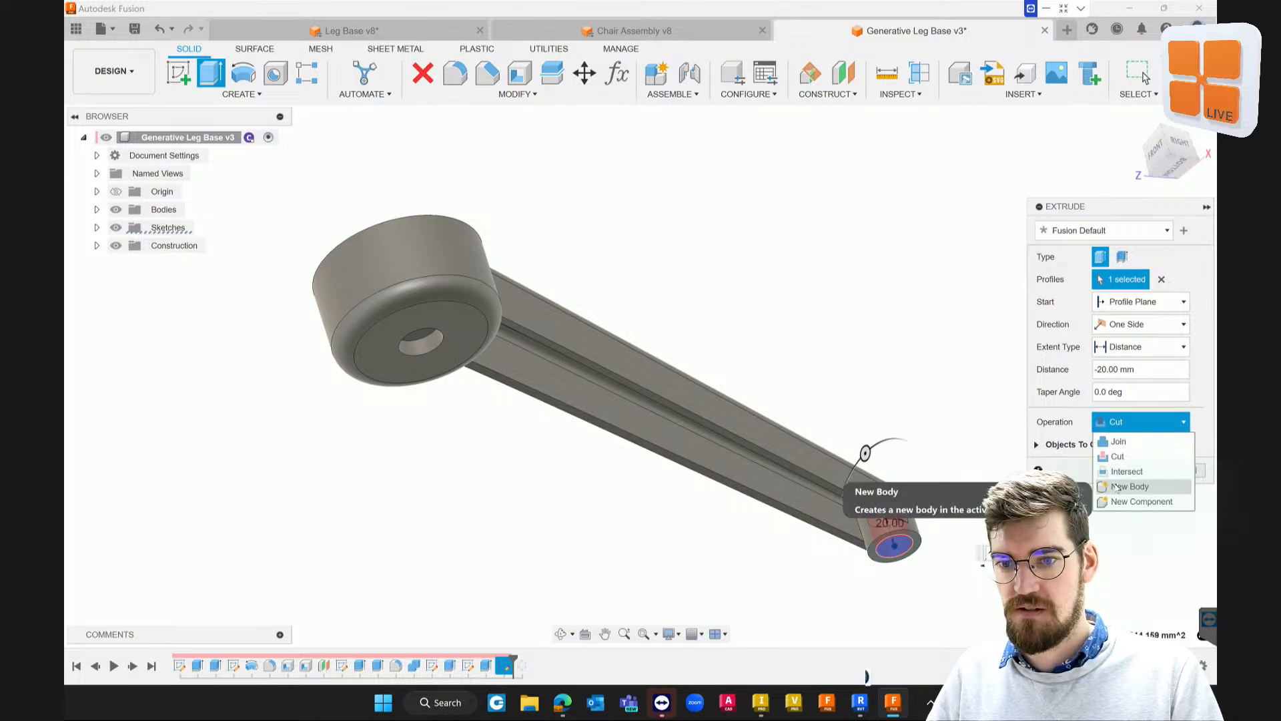
pyautogui.click(1117, 486)
pyautogui.click(1135, 447)
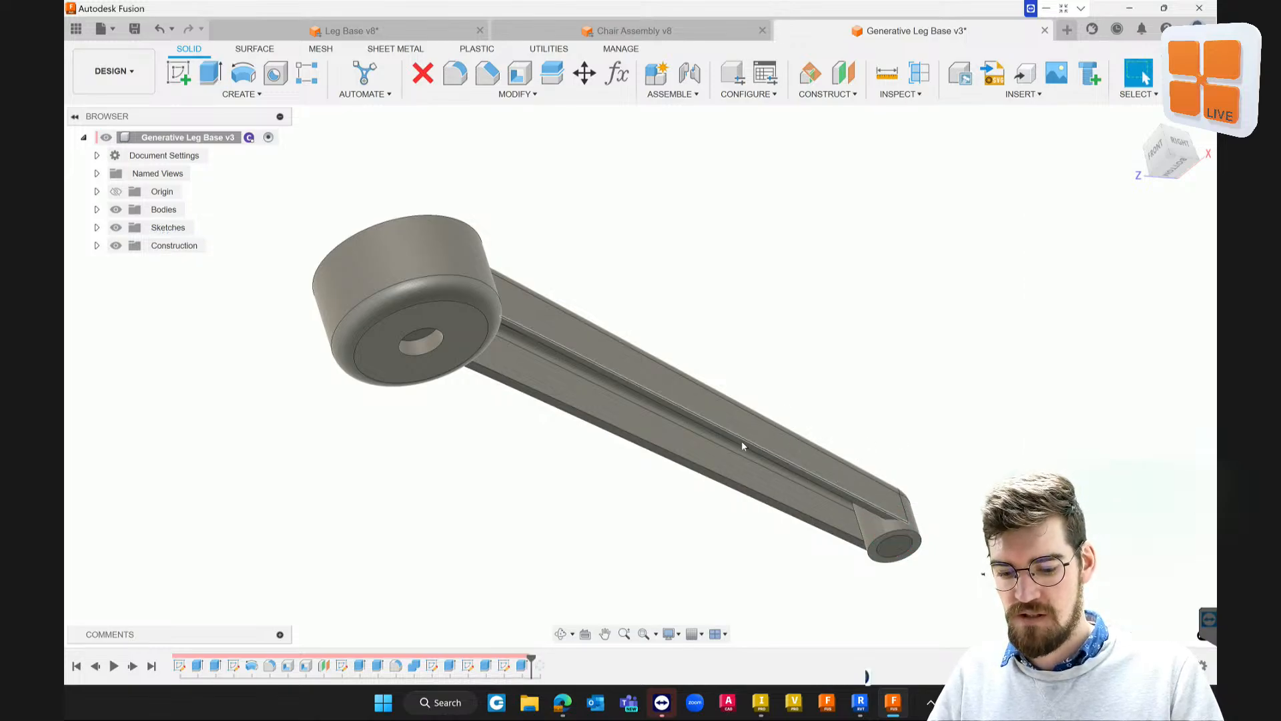
# List the bodies and hide the original leg, Body2, leaving only the two cylinders shown
pyautogui.keyDown('shift'); pyautogui.moveTo(742, 440); pyautogui.dragTo(734, 427, button='middle'); pyautogui.keyUp('shift')
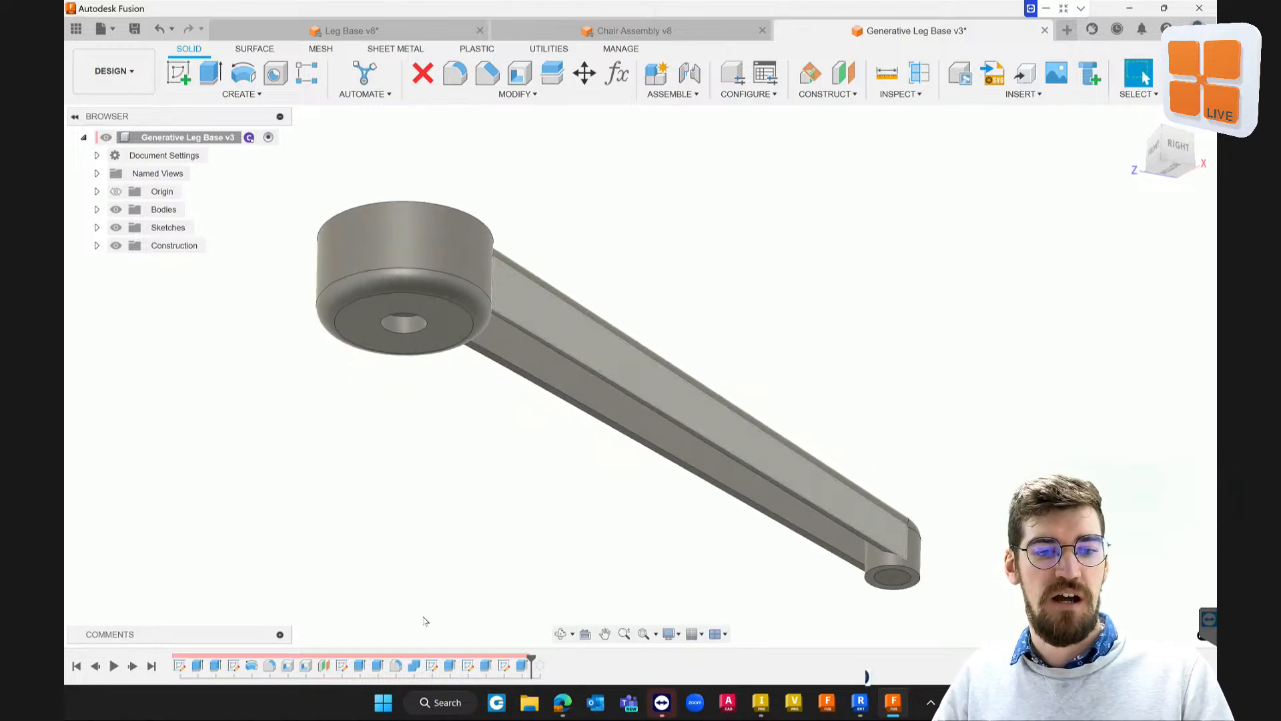
pyautogui.click(96, 210)
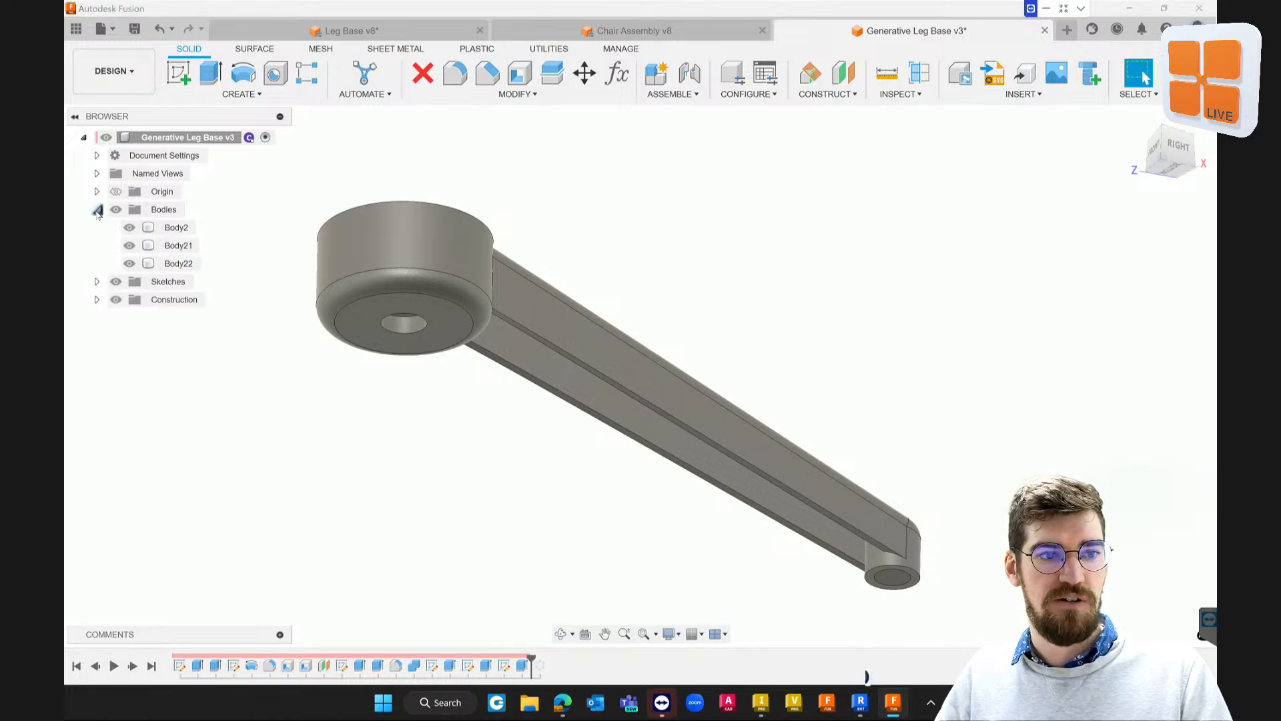
pyautogui.click(174, 228)
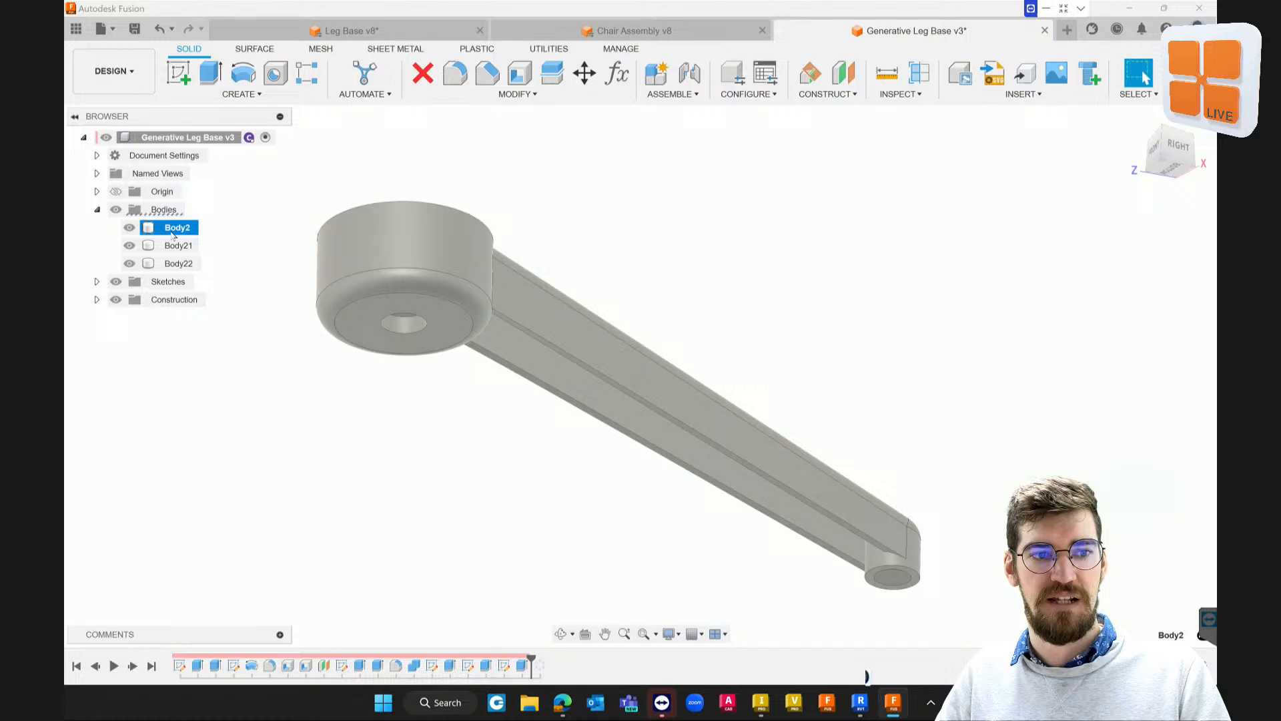
pyautogui.click(129, 227)
pyautogui.keyDown('shift'); pyautogui.moveTo(797, 279); pyautogui.dragTo(768, 323, button='middle'); pyautogui.keyUp('shift')
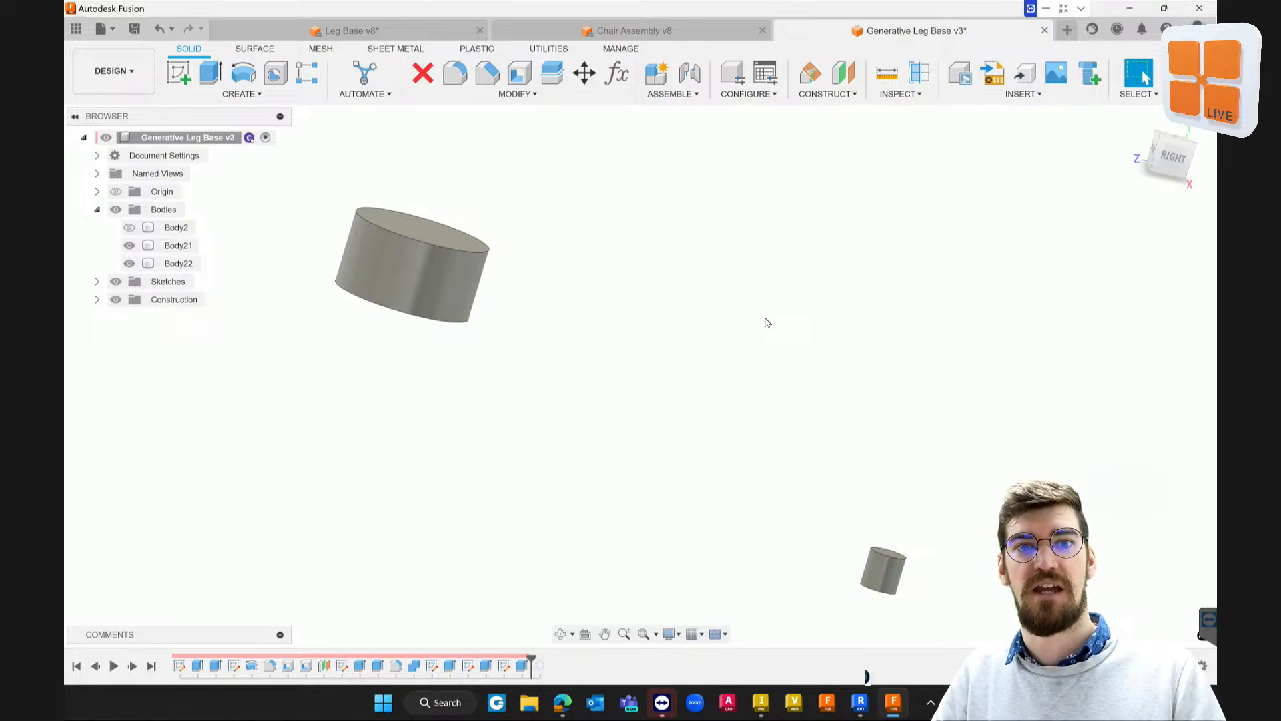
# Generate Automated Modeling shapes as a new body connecting the side faces of the hub cylinder and the small foot cylinder
pyautogui.click(365, 75)
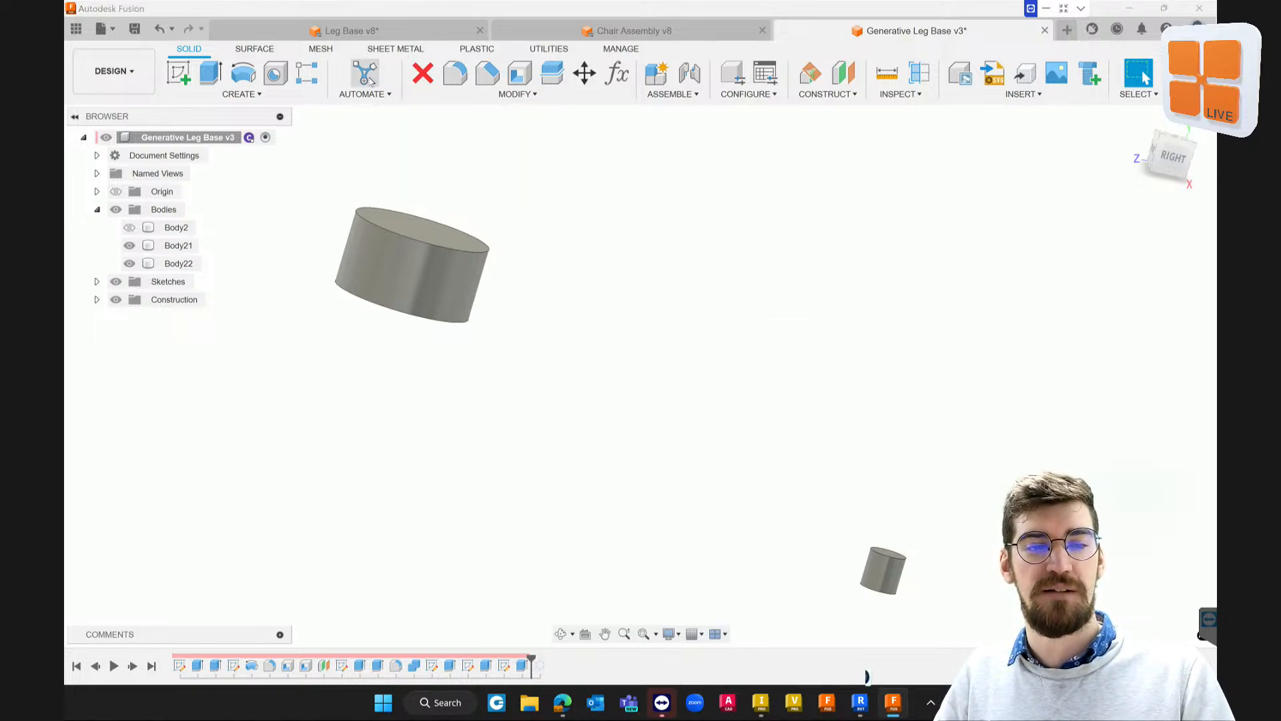
pyautogui.click(467, 293)
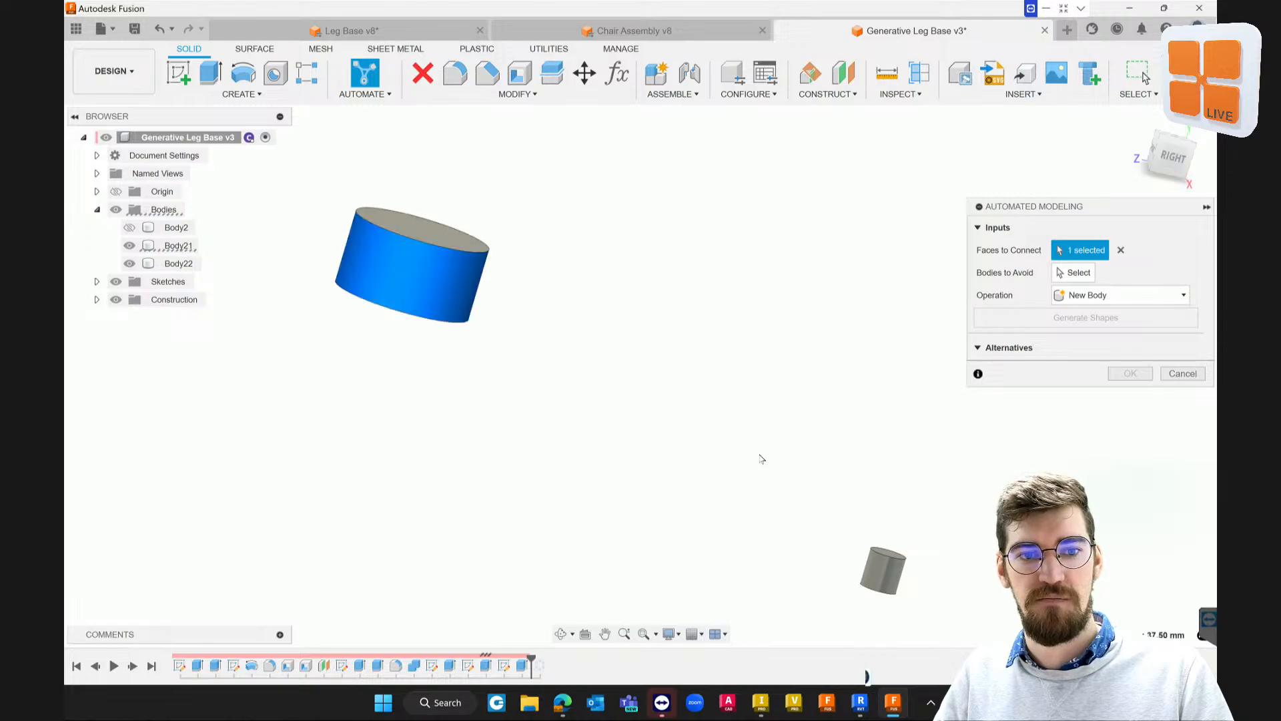
pyautogui.click(865, 582)
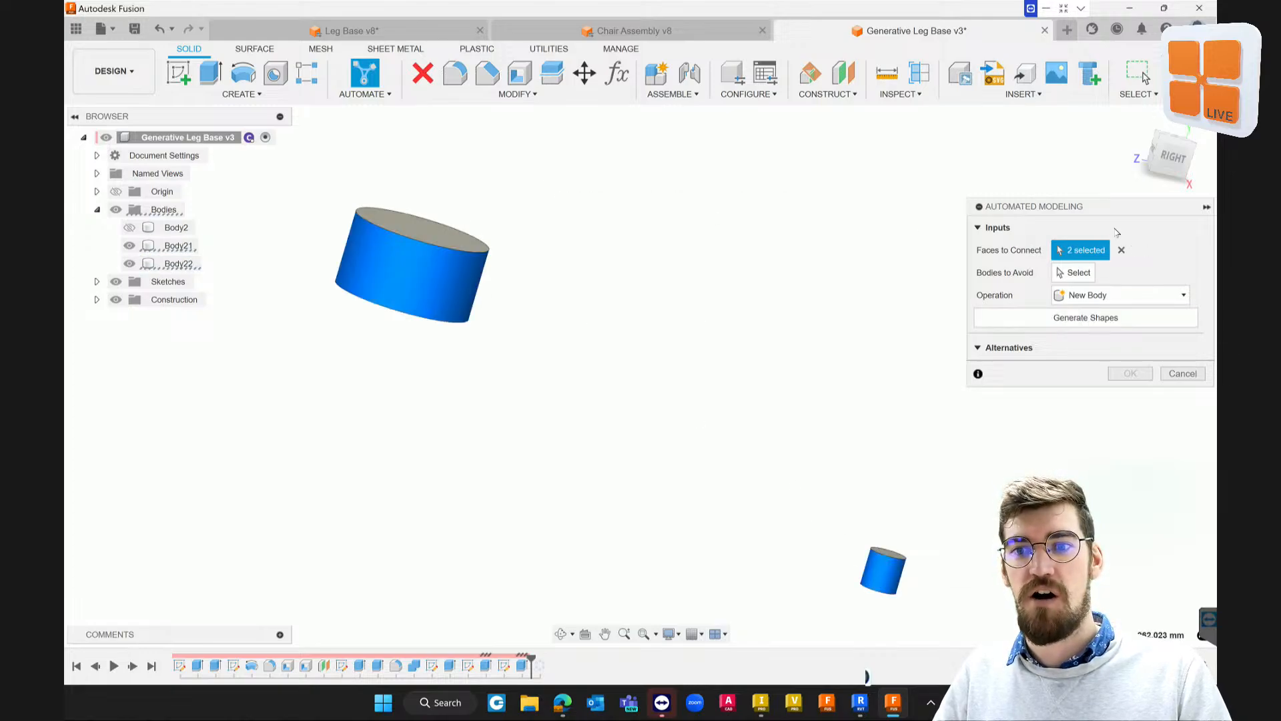
pyautogui.moveTo(1096, 209); pyautogui.dragTo(990, 145)
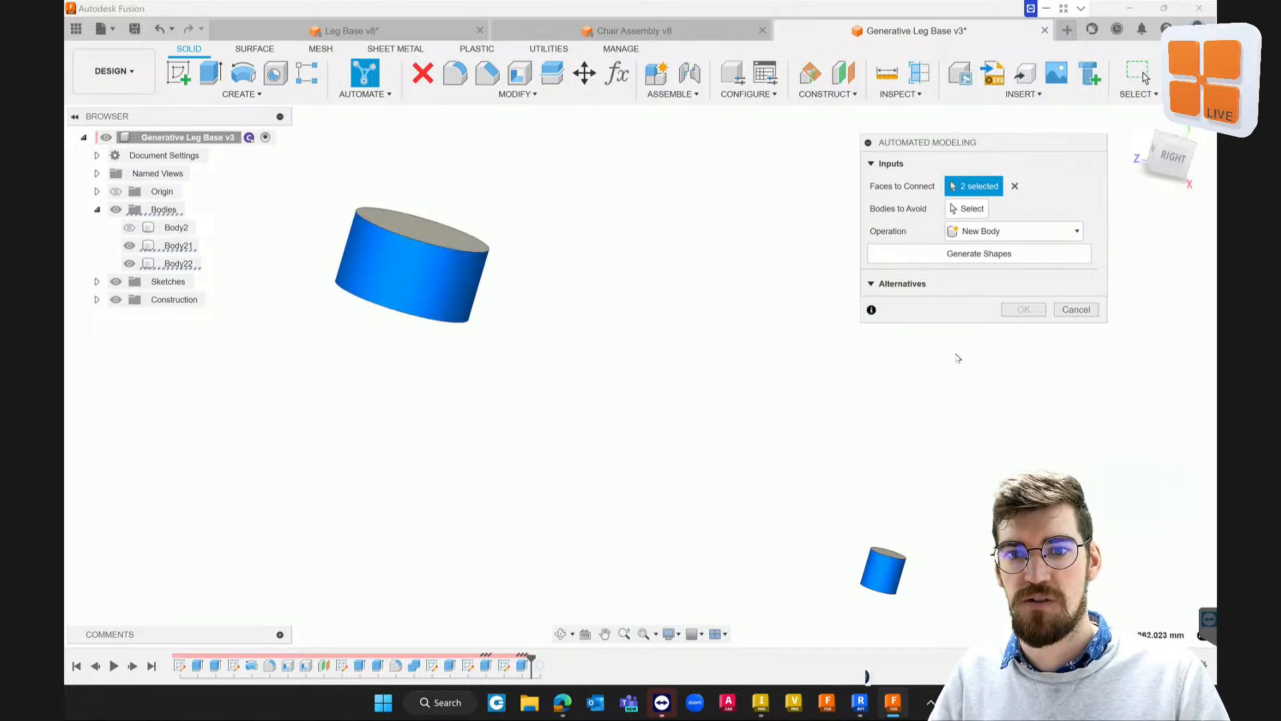
pyautogui.click(977, 255)
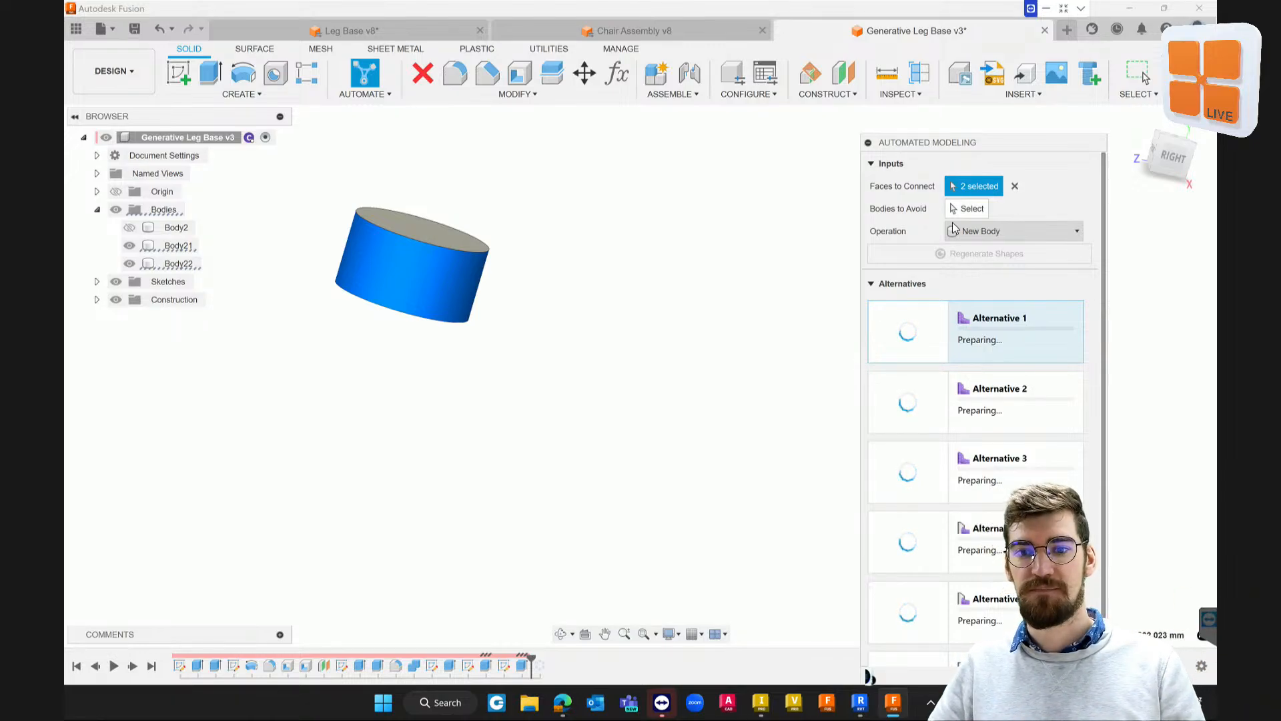
pyautogui.moveTo(1019, 150); pyautogui.dragTo(1031, 61)
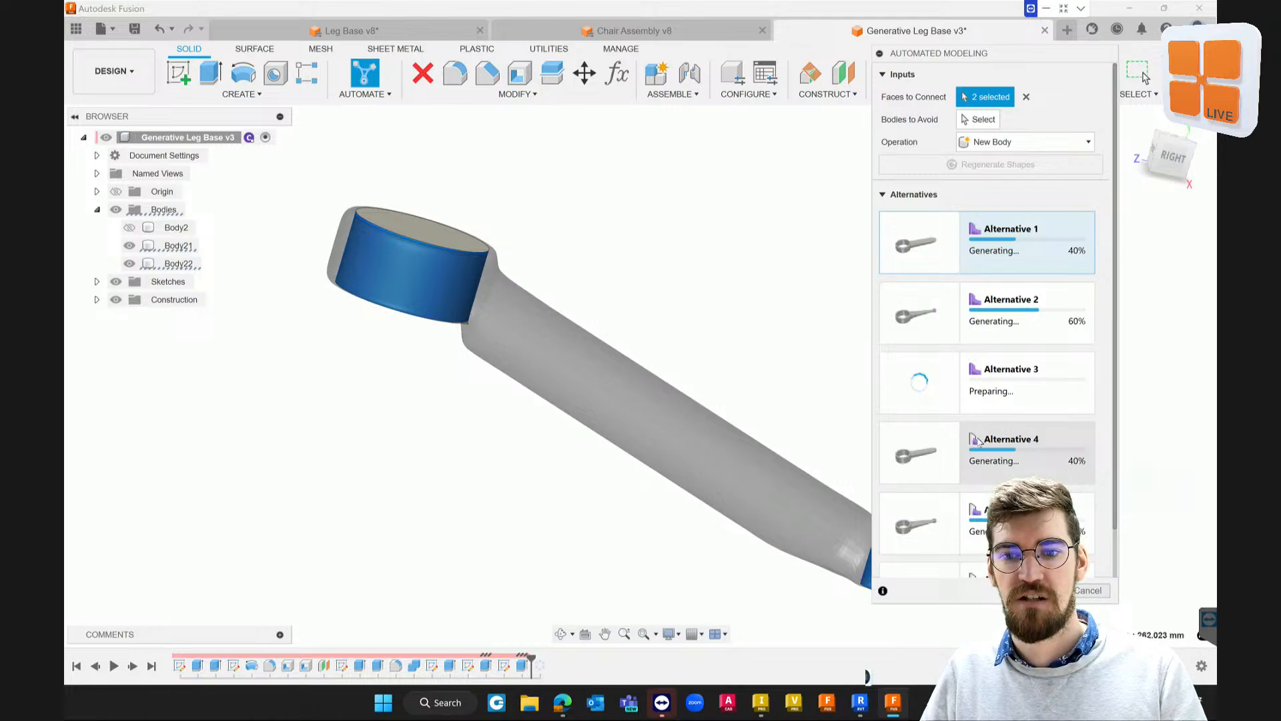
# Inspect the generated leg shapes and preview Alternative 4 with a thicker connecting arm
pyautogui.moveTo(979, 442)
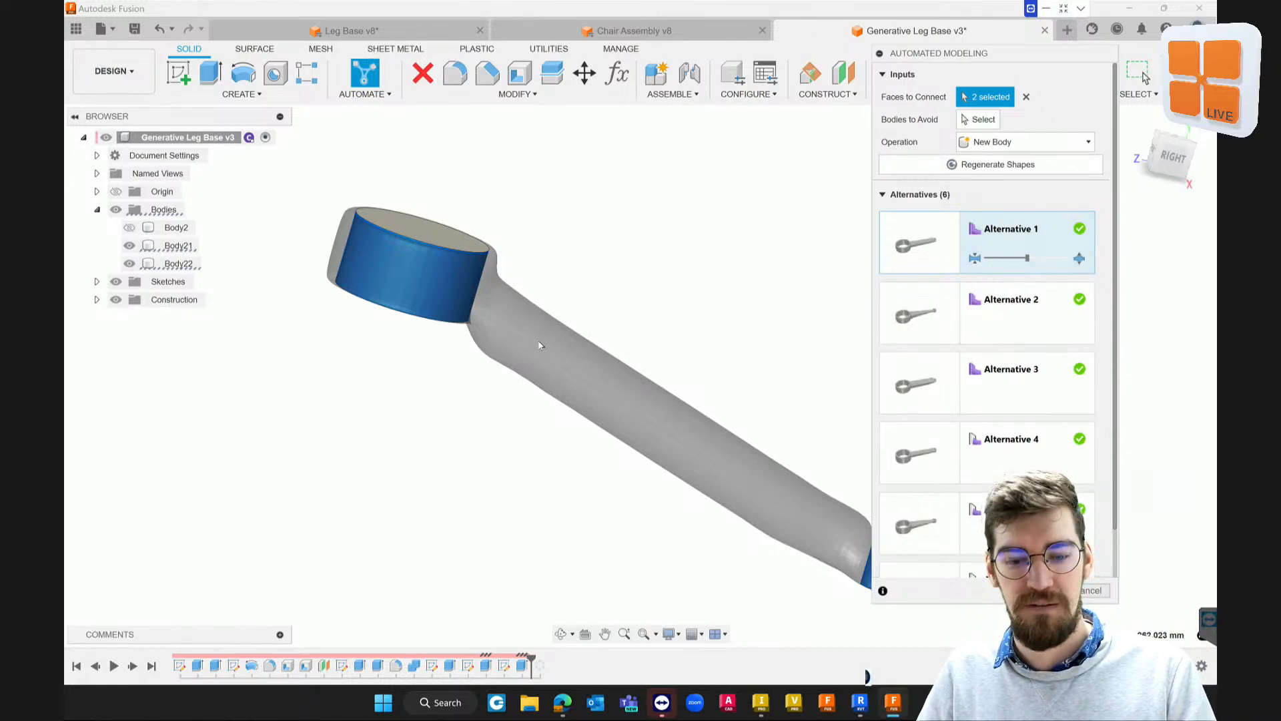
pyautogui.keyDown('shift'); pyautogui.moveTo(566, 300); pyautogui.dragTo(515, 326, button='middle'); pyautogui.keyUp('shift')
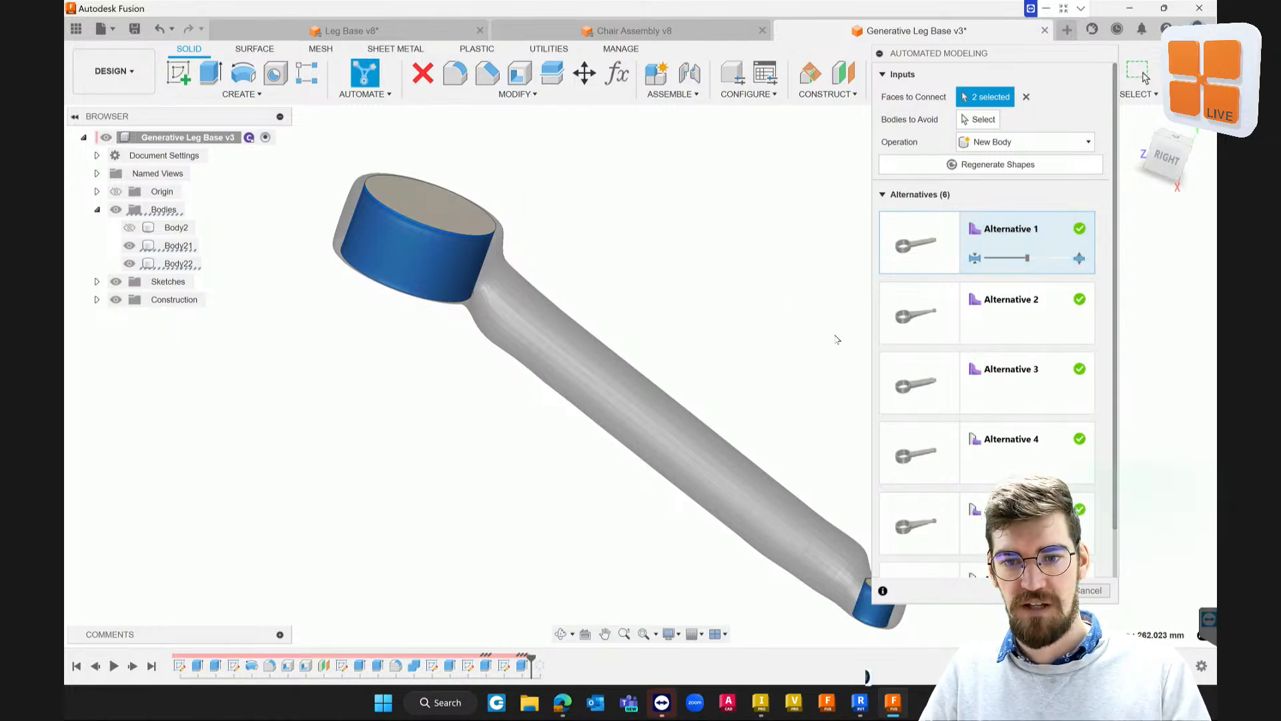
pyautogui.scroll(3, 872, 343)
pyautogui.scroll(-2, 872, 343)
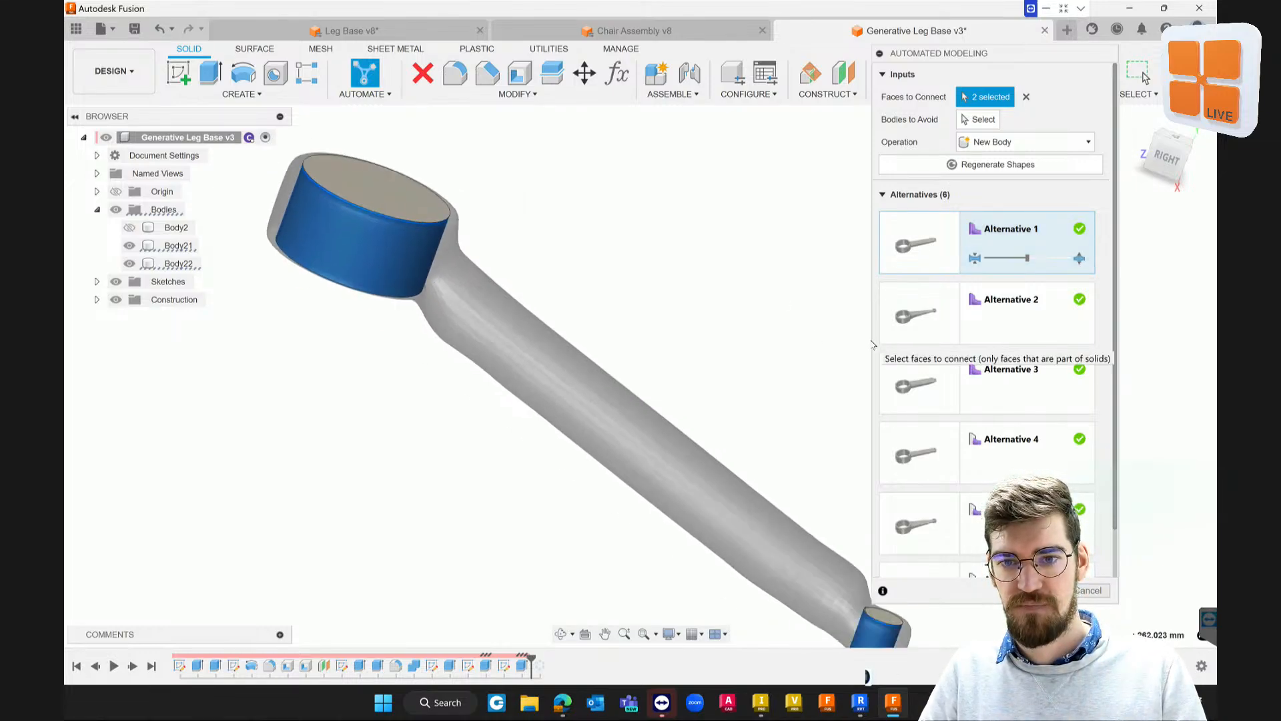
pyautogui.scroll(-1, 975, 334)
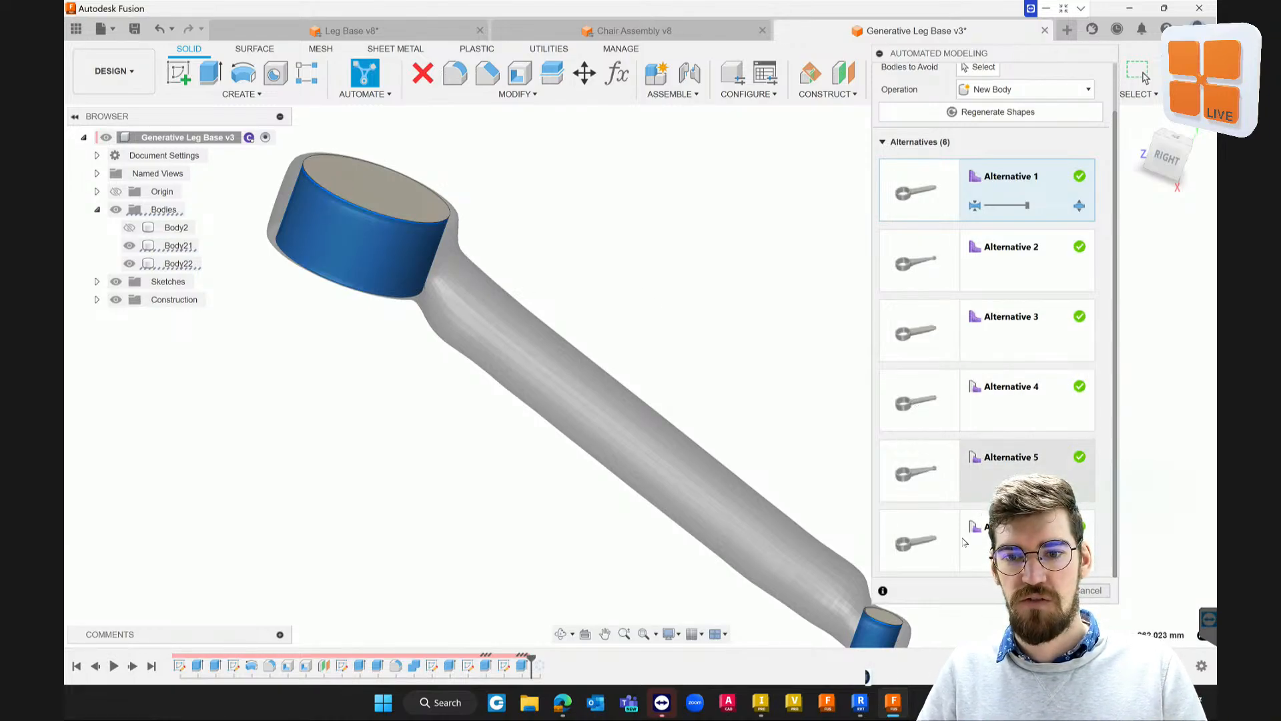
pyautogui.click(1009, 401)
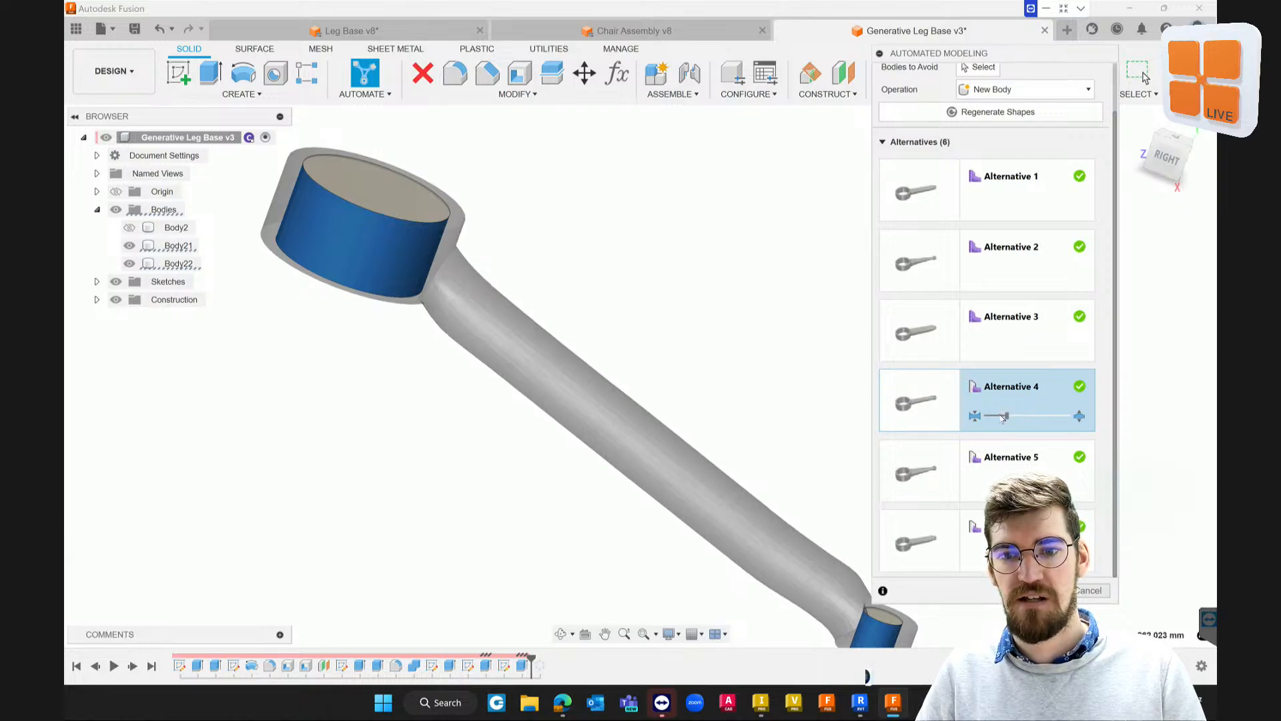
pyautogui.moveTo(999, 418); pyautogui.dragTo(1028, 419)
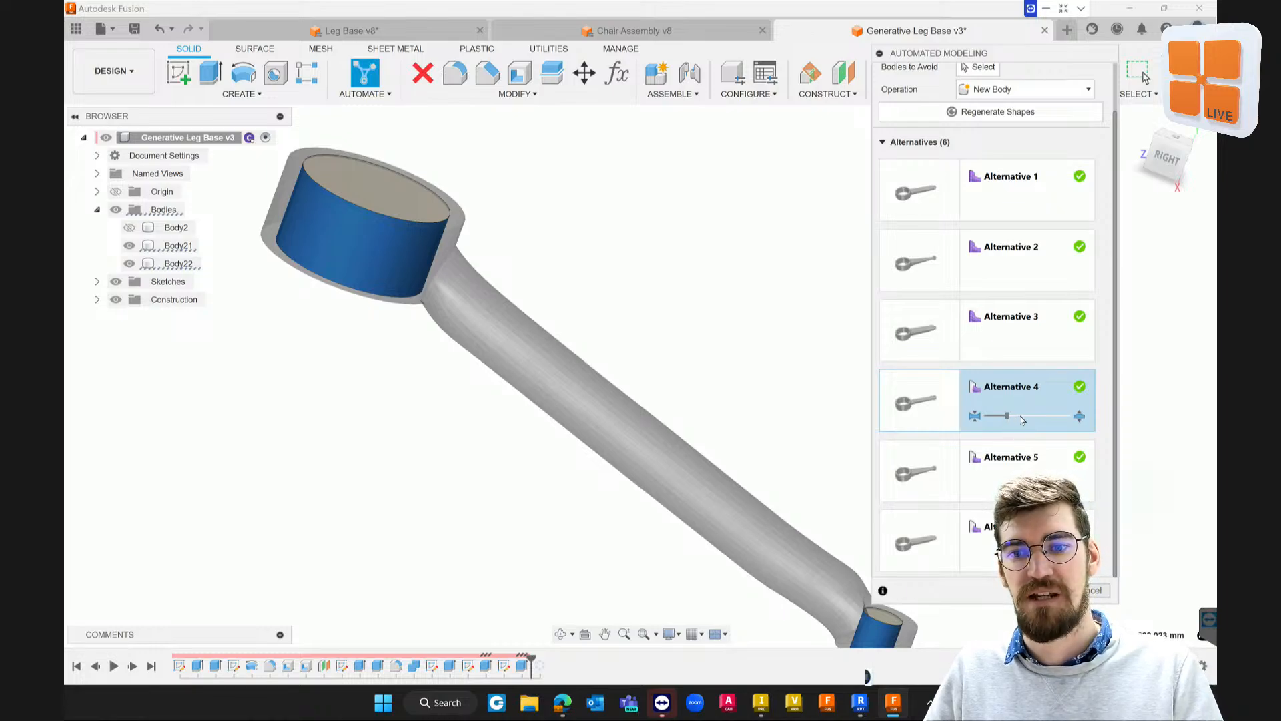
pyautogui.moveTo(1022, 419); pyautogui.dragTo(1042, 421)
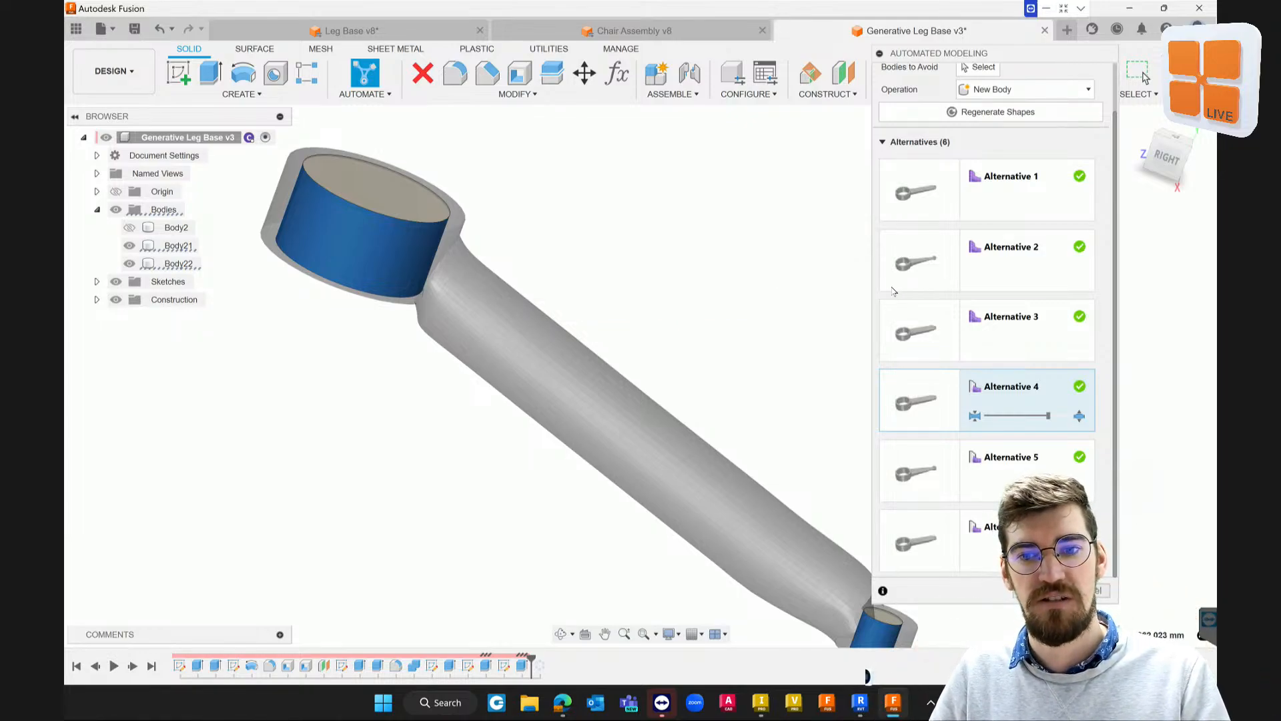
# Choose Alternative 5, inspect its tapered shape, and accept it as the new leg body
pyautogui.click(933, 473)
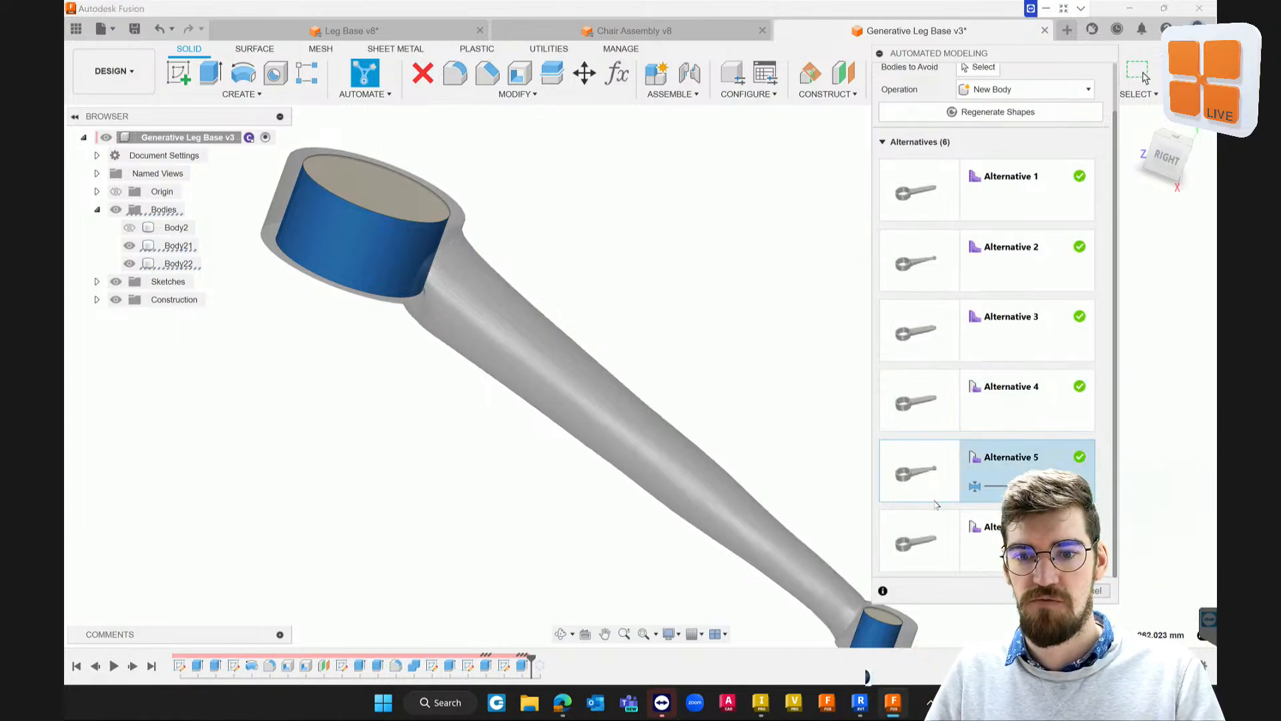
pyautogui.keyDown('shift'); pyautogui.moveTo(692, 435); pyautogui.dragTo(662, 424, button='middle'); pyautogui.keyUp('shift')
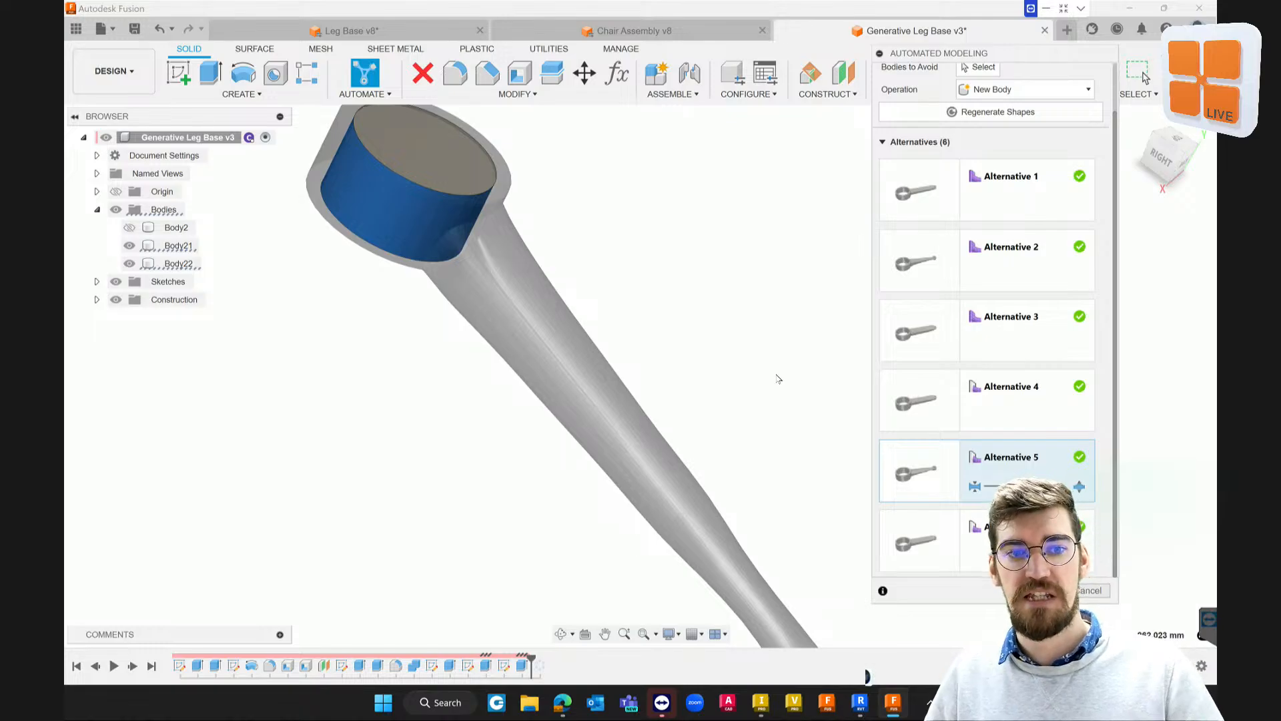
pyautogui.press('Return')
pyautogui.hotkey('alt', 'Tab')
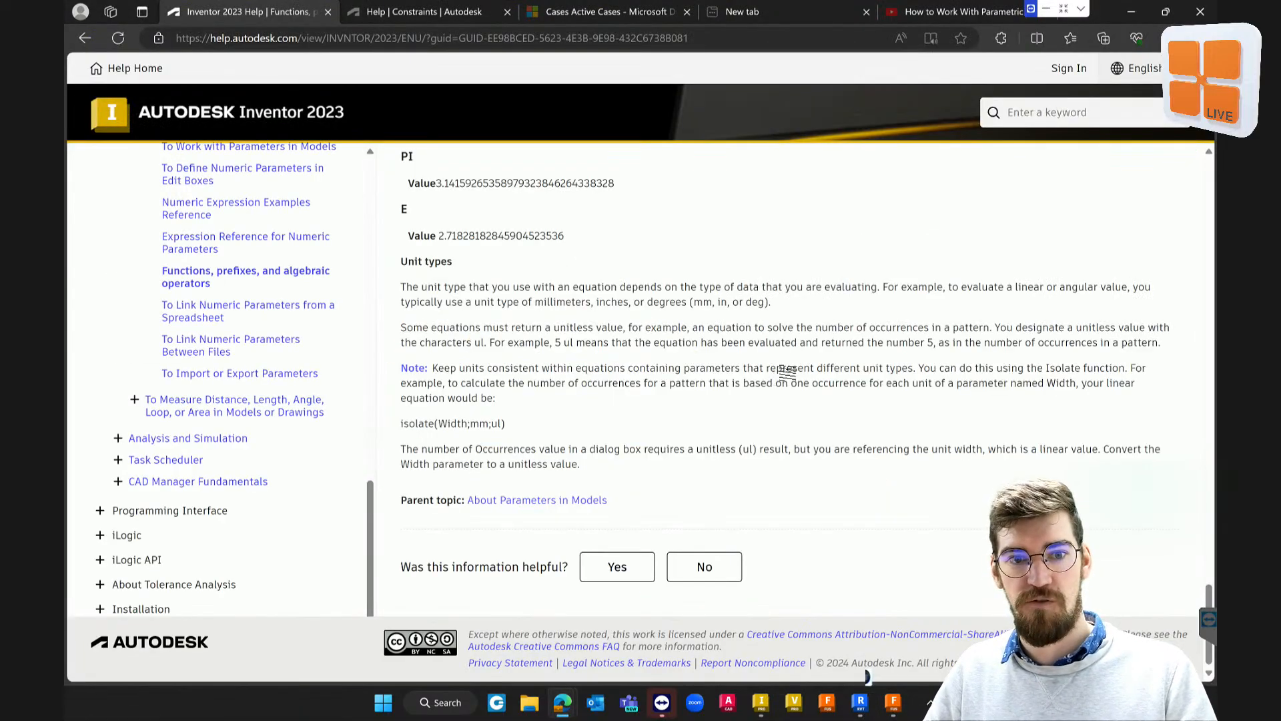
pyautogui.click(892, 708)
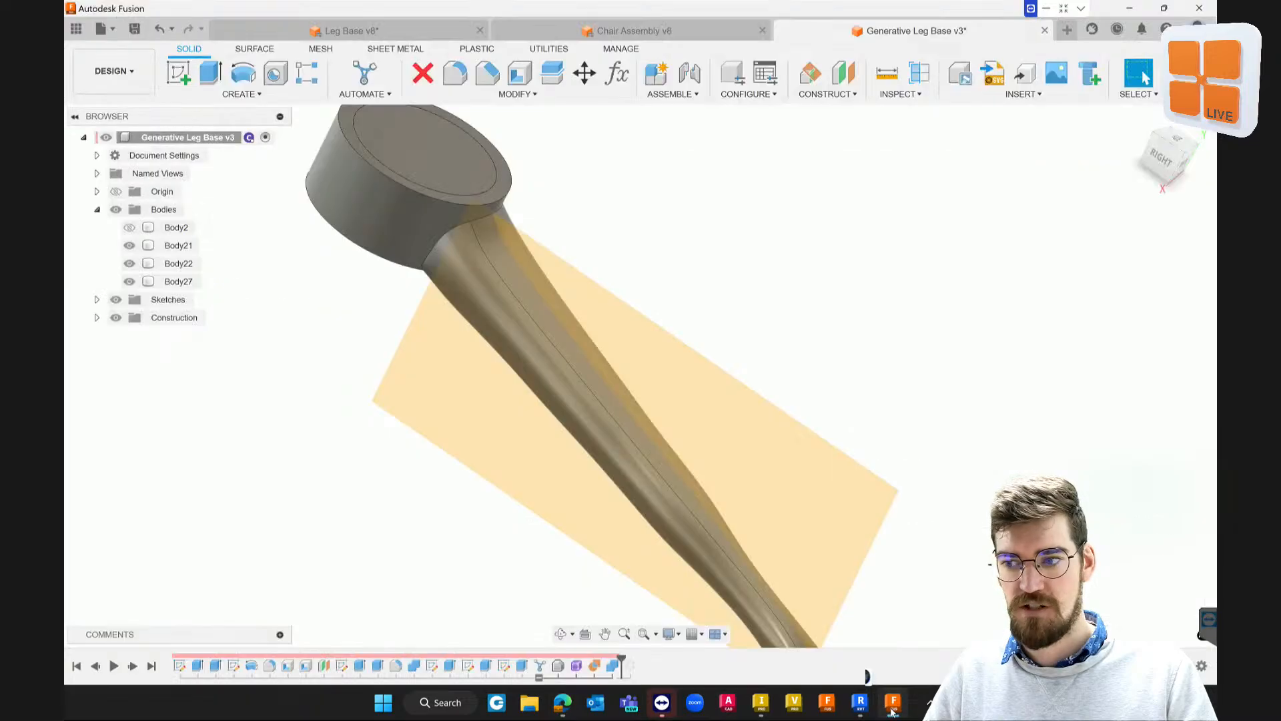
# Open the generated leg's form feature for editing and move a 12-edge loop near the middle of the leg to create a bulge
pyautogui.keyDown('shift'); pyautogui.moveTo(687, 278); pyautogui.dragTo(640, 337, button='middle'); pyautogui.keyUp('shift')
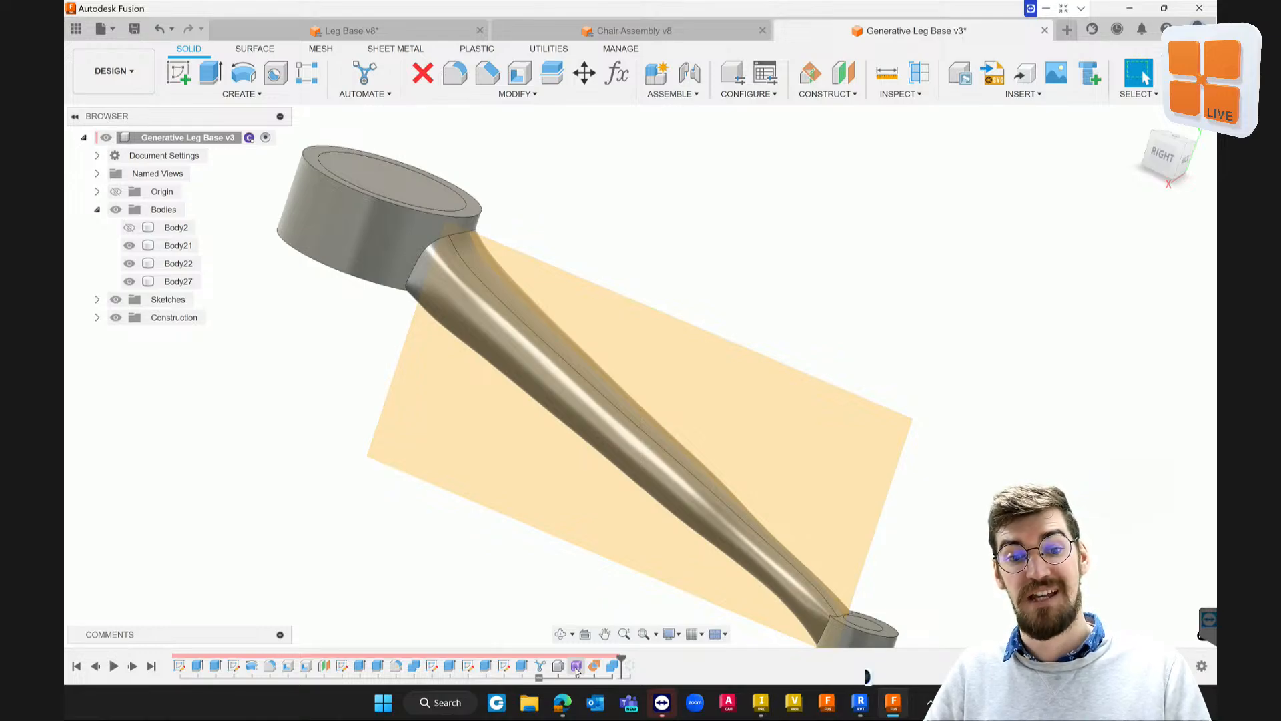
pyautogui.doubleClick(577, 667)
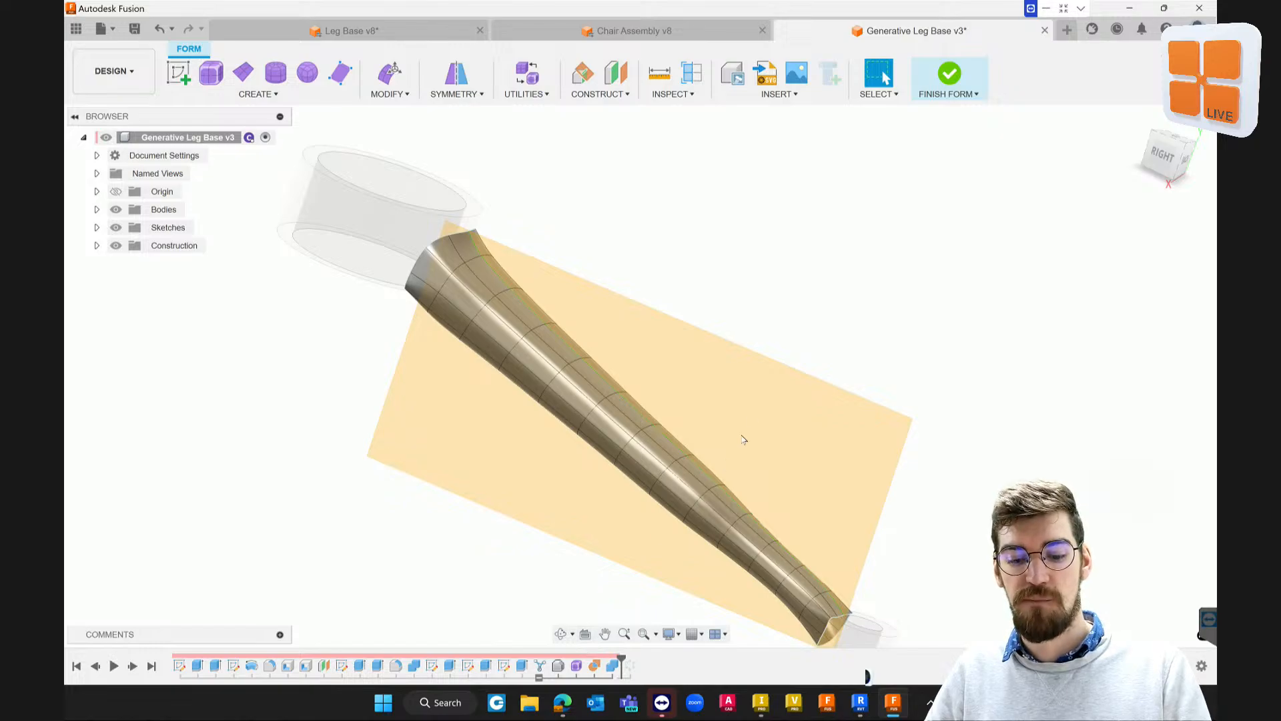
pyautogui.keyDown('shift'); pyautogui.moveTo(720, 281); pyautogui.dragTo(683, 251, button='middle'); pyautogui.keyUp('shift')
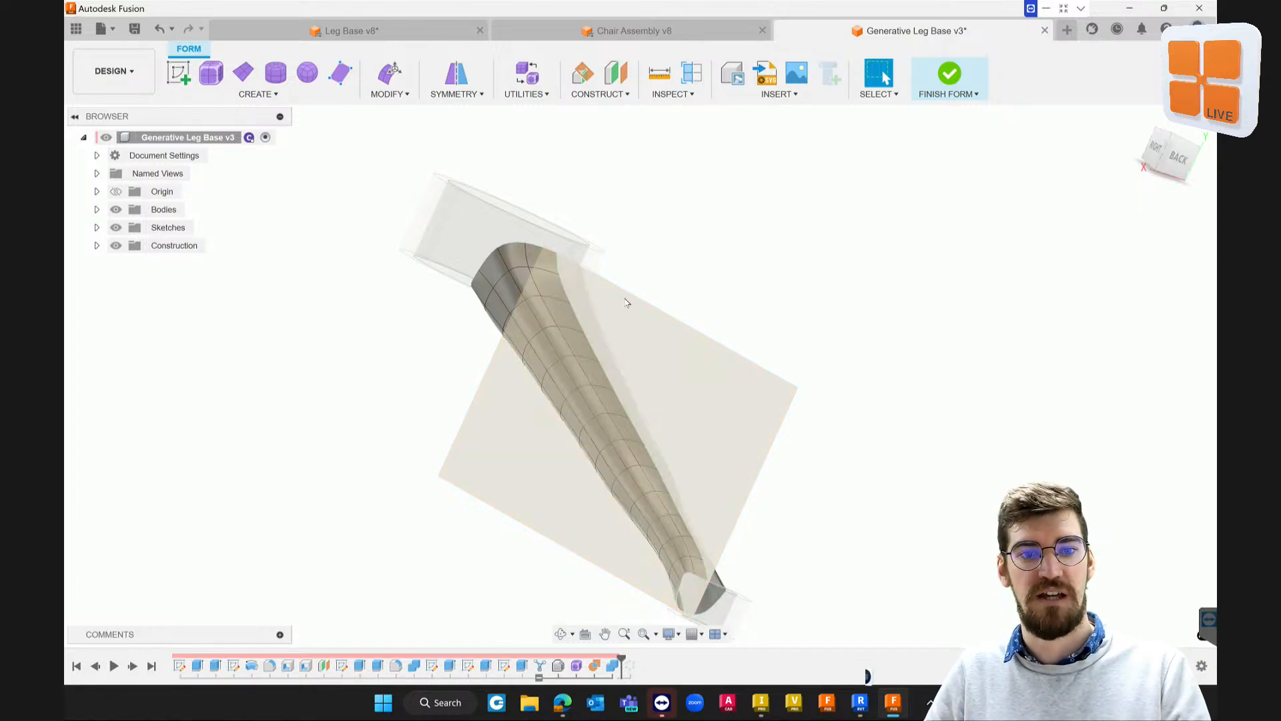
pyautogui.click(386, 79)
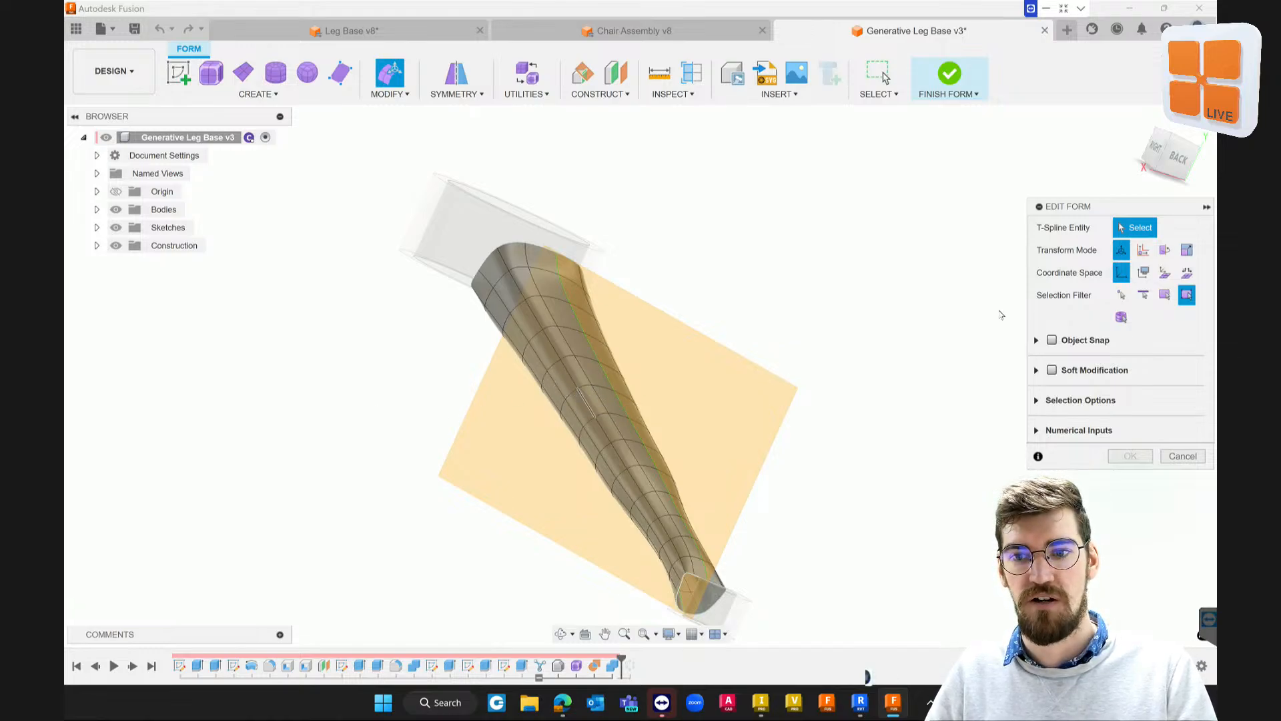
pyautogui.moveTo(1110, 205); pyautogui.dragTo(1070, 184)
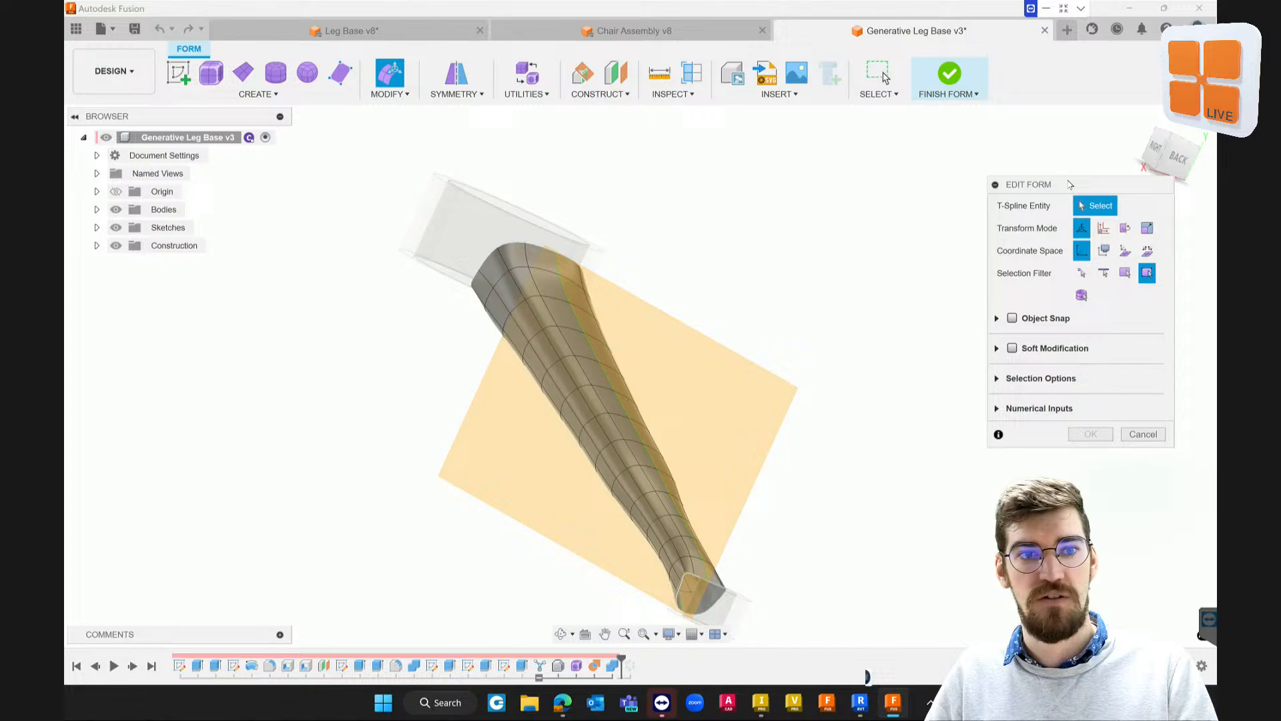
pyautogui.doubleClick(583, 391)
pyautogui.scroll(1, 586, 394)
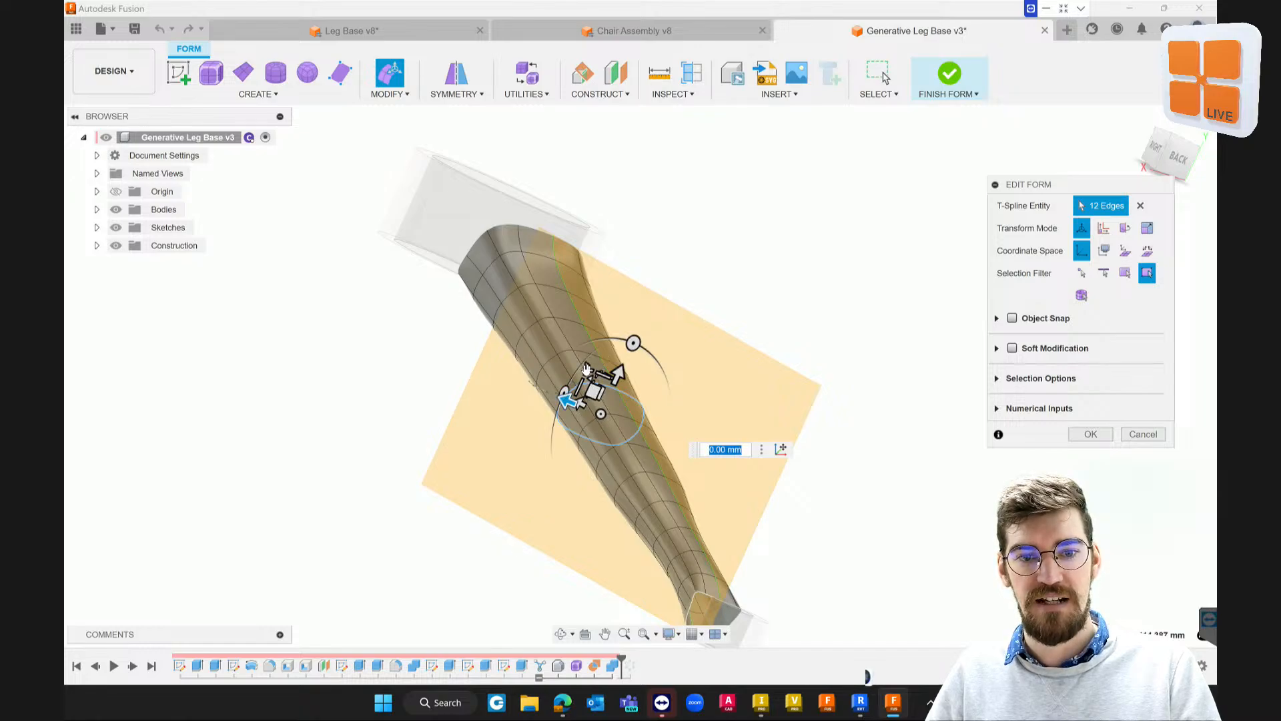
pyautogui.moveTo(586, 369); pyautogui.dragTo(606, 388)
pyautogui.keyDown('shift'); pyautogui.moveTo(669, 349); pyautogui.dragTo(624, 367, button='middle'); pyautogui.keyUp('shift')
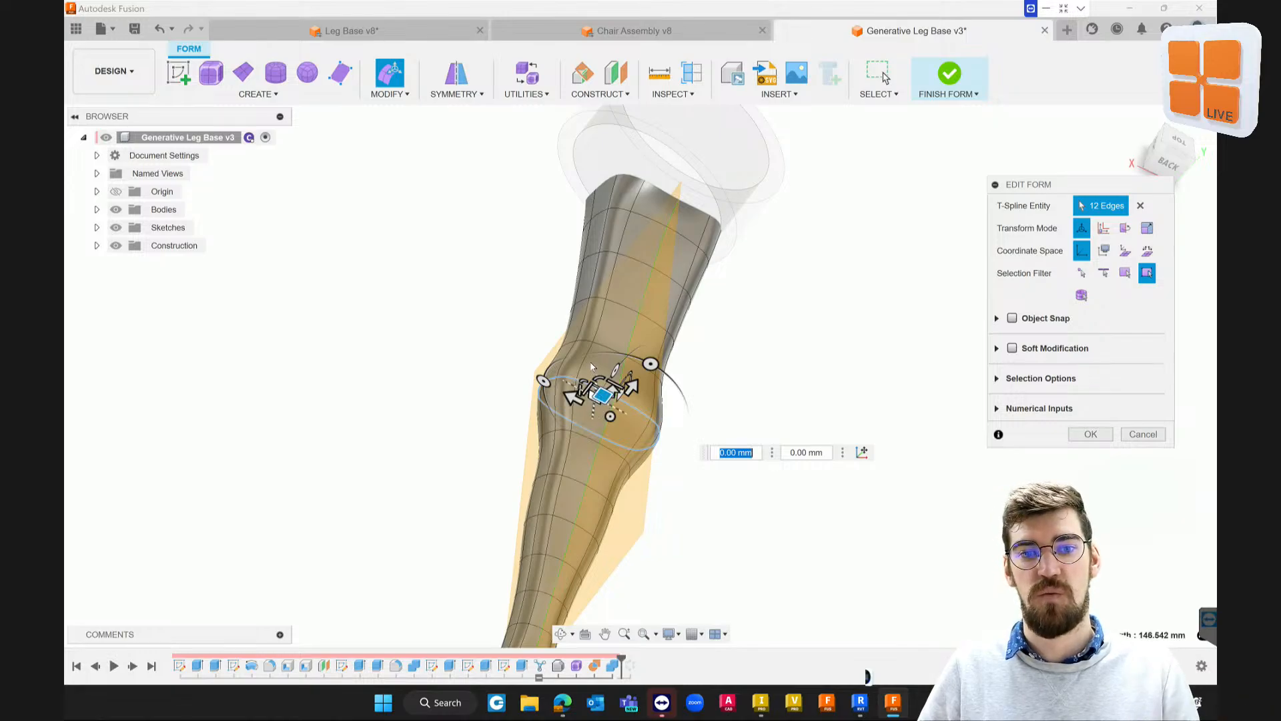
# Pull two vertices on the leg's side between the bulge and the hub outward by 20 mm each
pyautogui.click(590, 300)
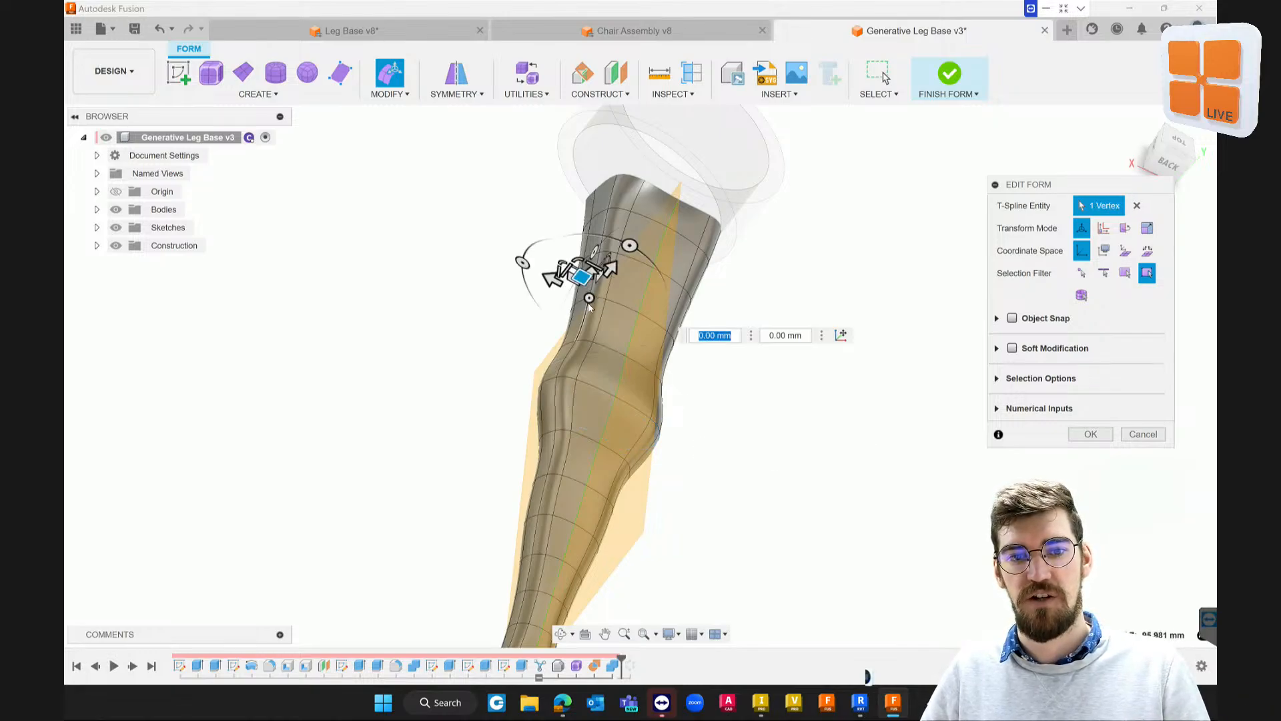
pyautogui.moveTo(556, 280); pyautogui.dragTo(525, 250)
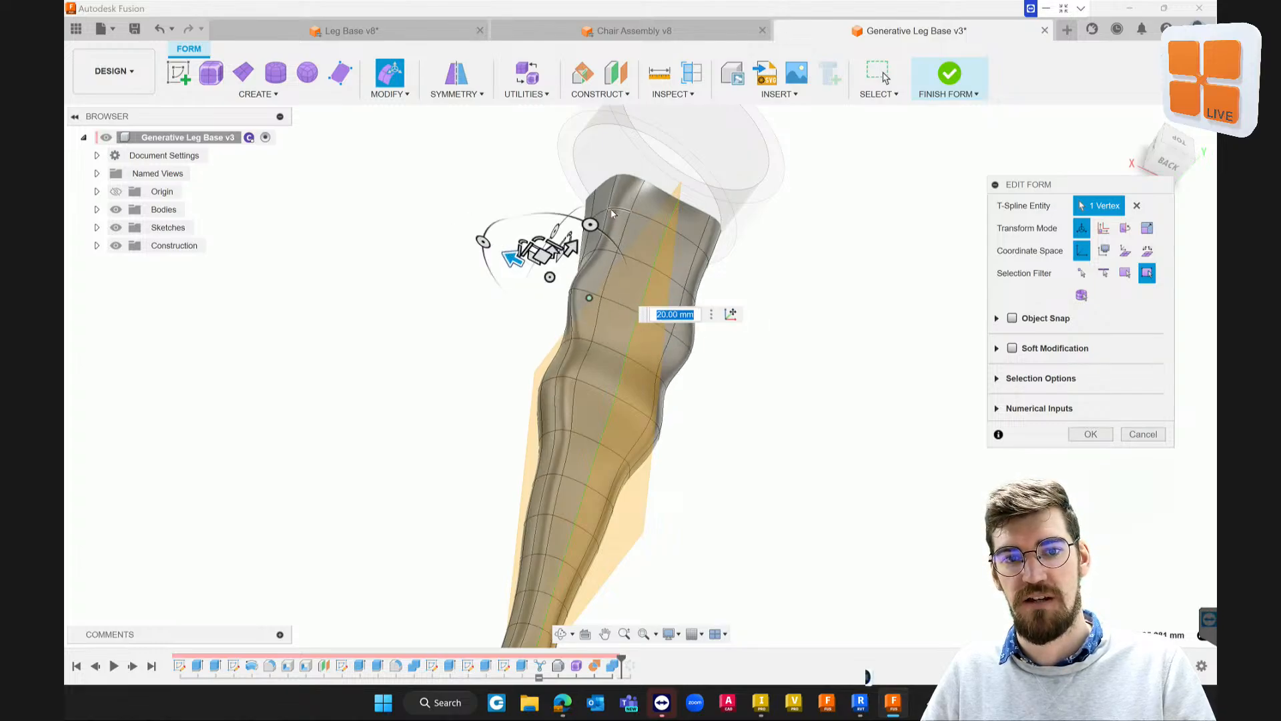
pyautogui.click(608, 211)
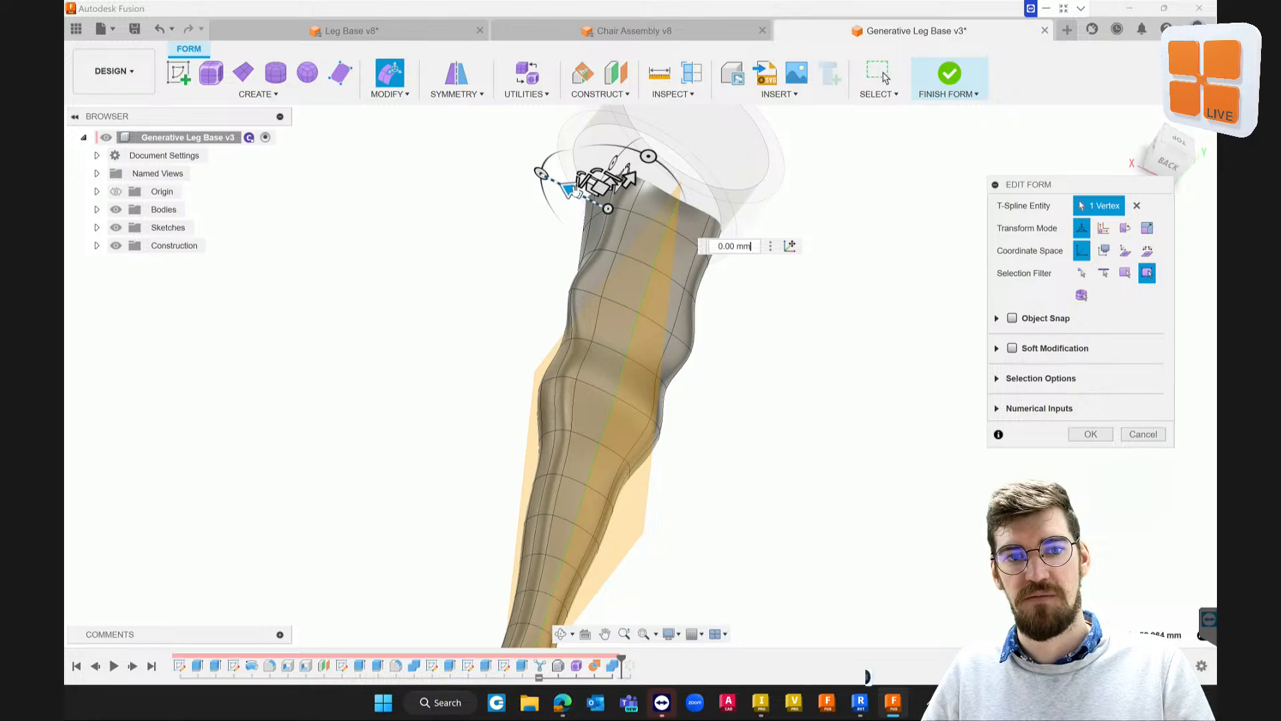
pyautogui.moveTo(573, 189); pyautogui.dragTo(529, 166)
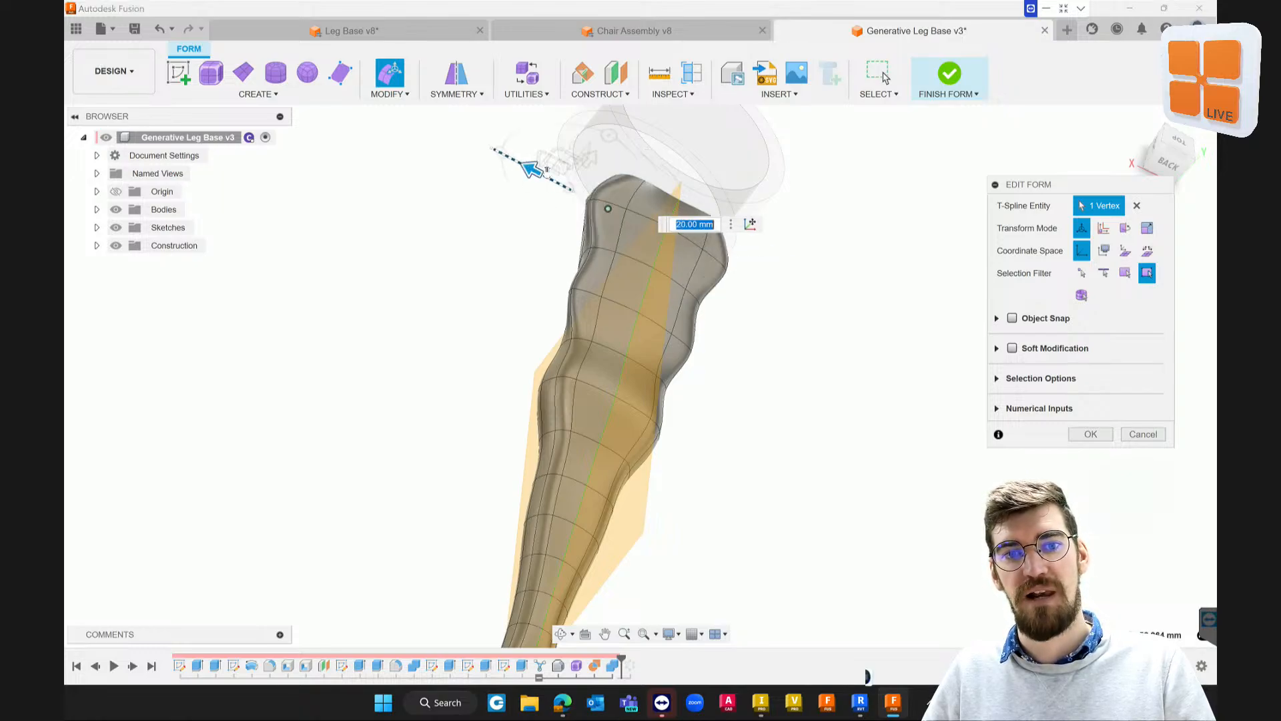
pyautogui.keyDown('shift'); pyautogui.moveTo(654, 448); pyautogui.dragTo(688, 412, button='middle'); pyautogui.keyUp('shift')
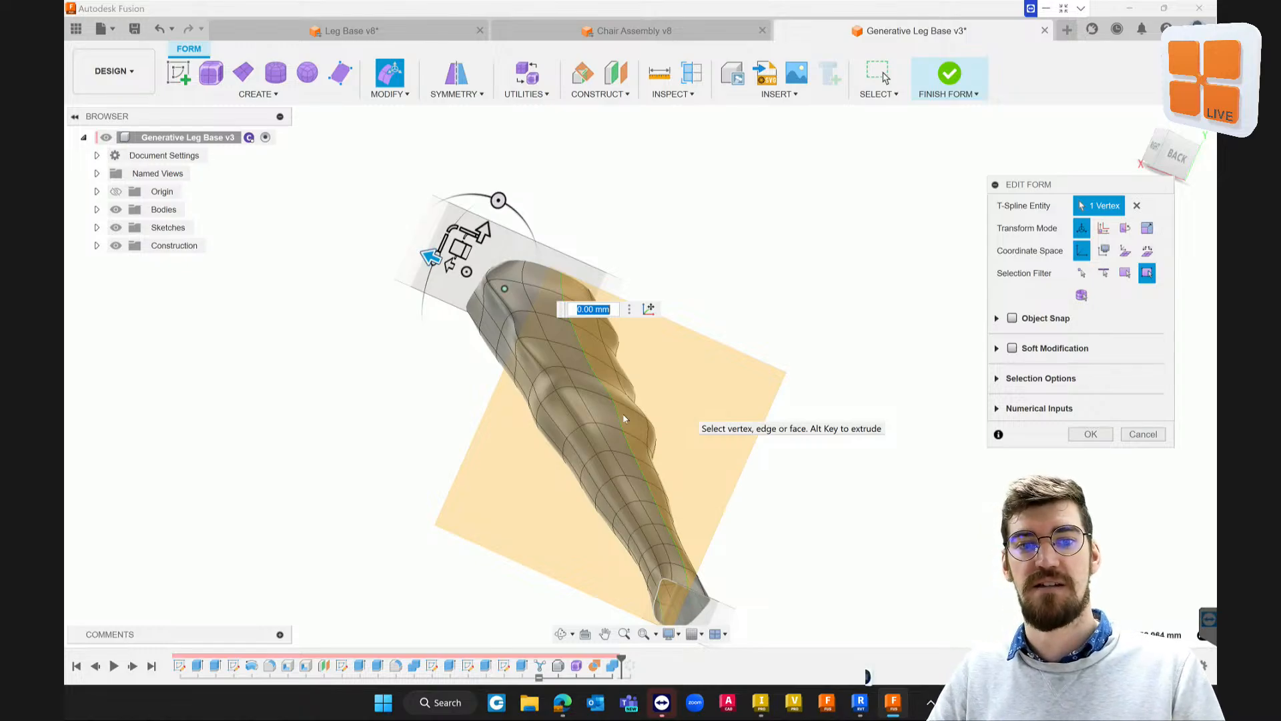
# Raise a 12-edge loop on the hub half of the leg by 10 mm, and try raising a nearby single edge 10 mm
pyautogui.doubleClick(567, 346)
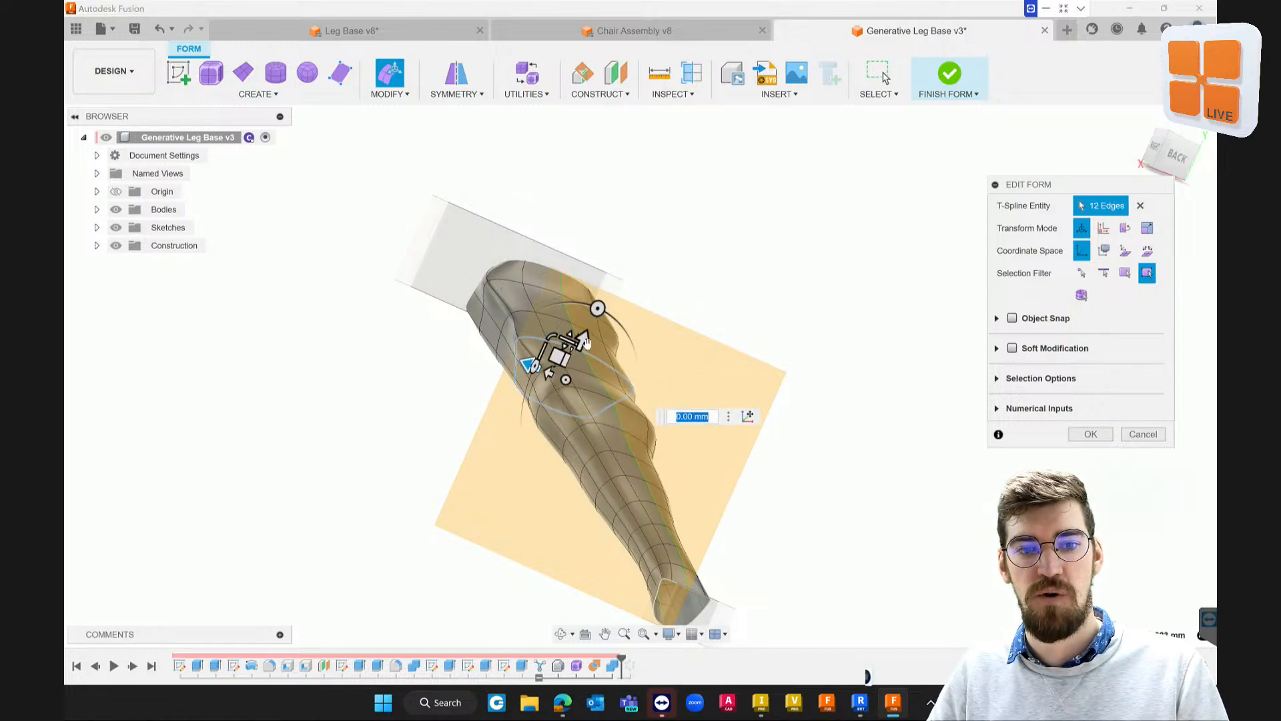
pyautogui.click(1155, 147)
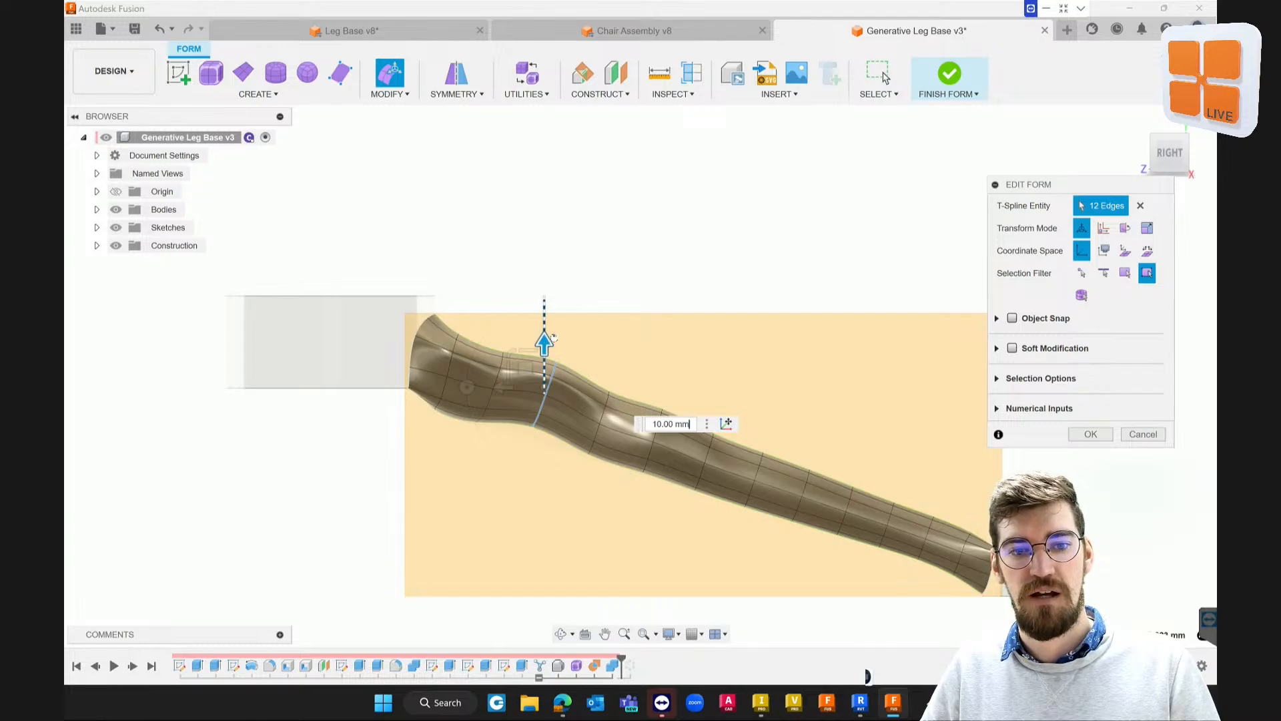
pyautogui.click(608, 401)
pyautogui.write('10')
pyautogui.press('Return')
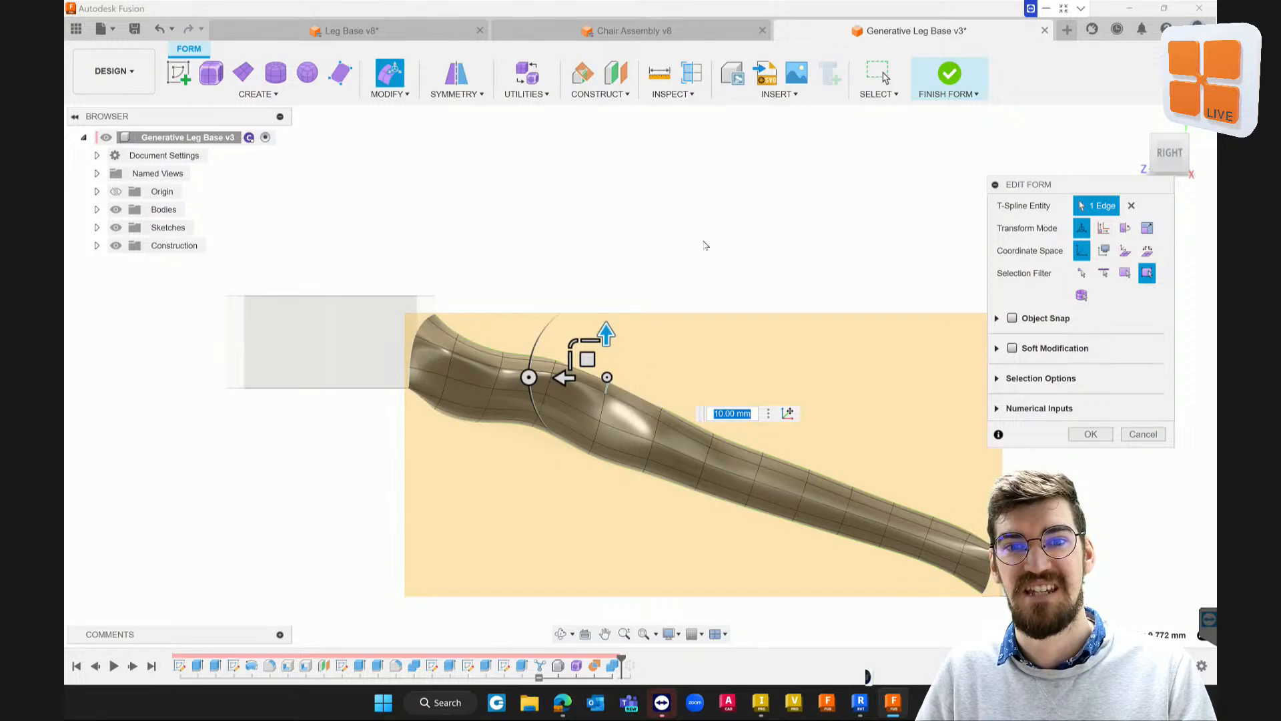
pyautogui.click(1143, 435)
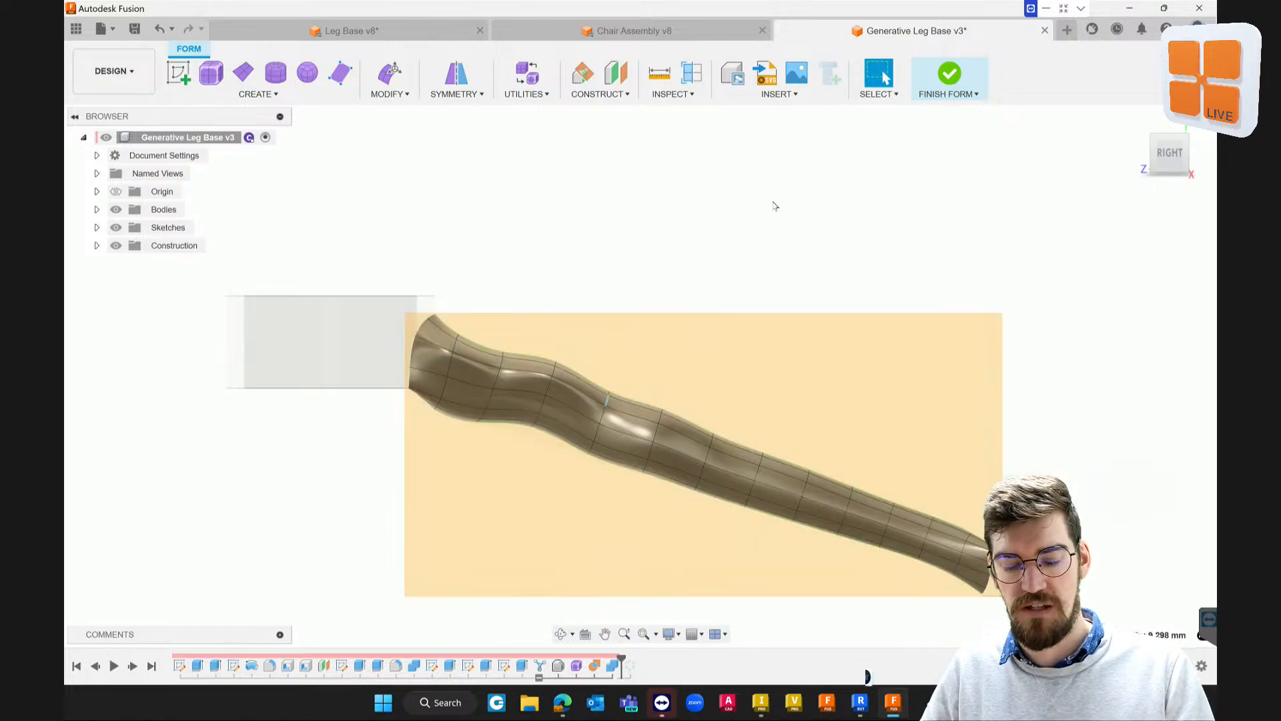
# Finish the form edit and inspect the reshaped leg between the two cylinders
pyautogui.keyDown('shift'); pyautogui.moveTo(778, 202); pyautogui.dragTo(769, 204, button='middle'); pyautogui.keyUp('shift')
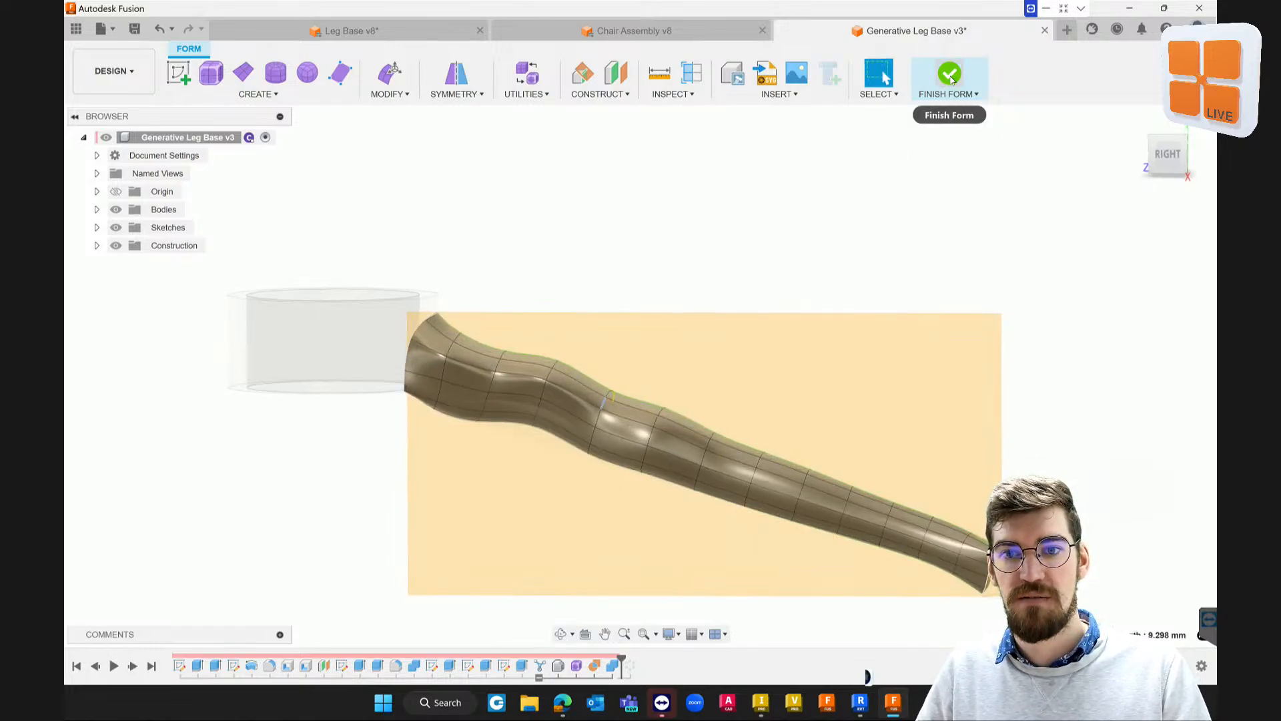
pyautogui.click(951, 78)
pyautogui.keyDown('shift'); pyautogui.moveTo(557, 410); pyautogui.dragTo(601, 467, button='middle'); pyautogui.keyUp('shift')
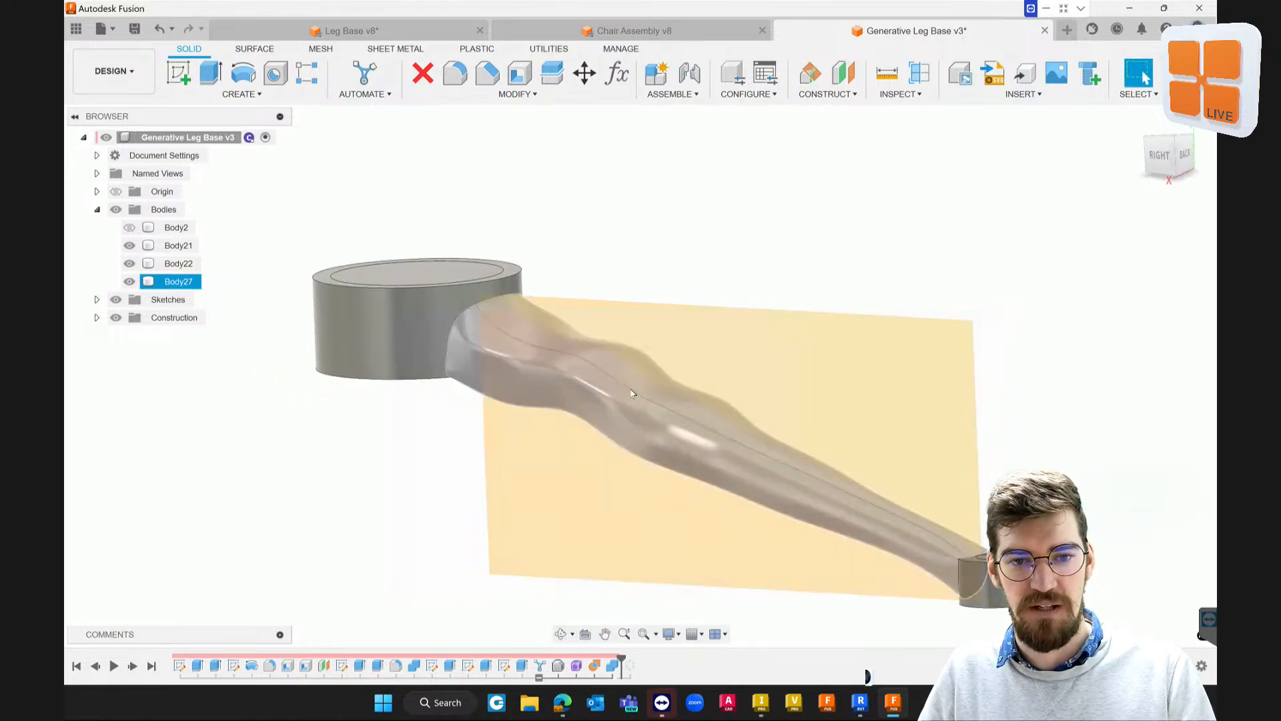
pyautogui.press('Escape')
pyautogui.scroll(-2, 420, 407)
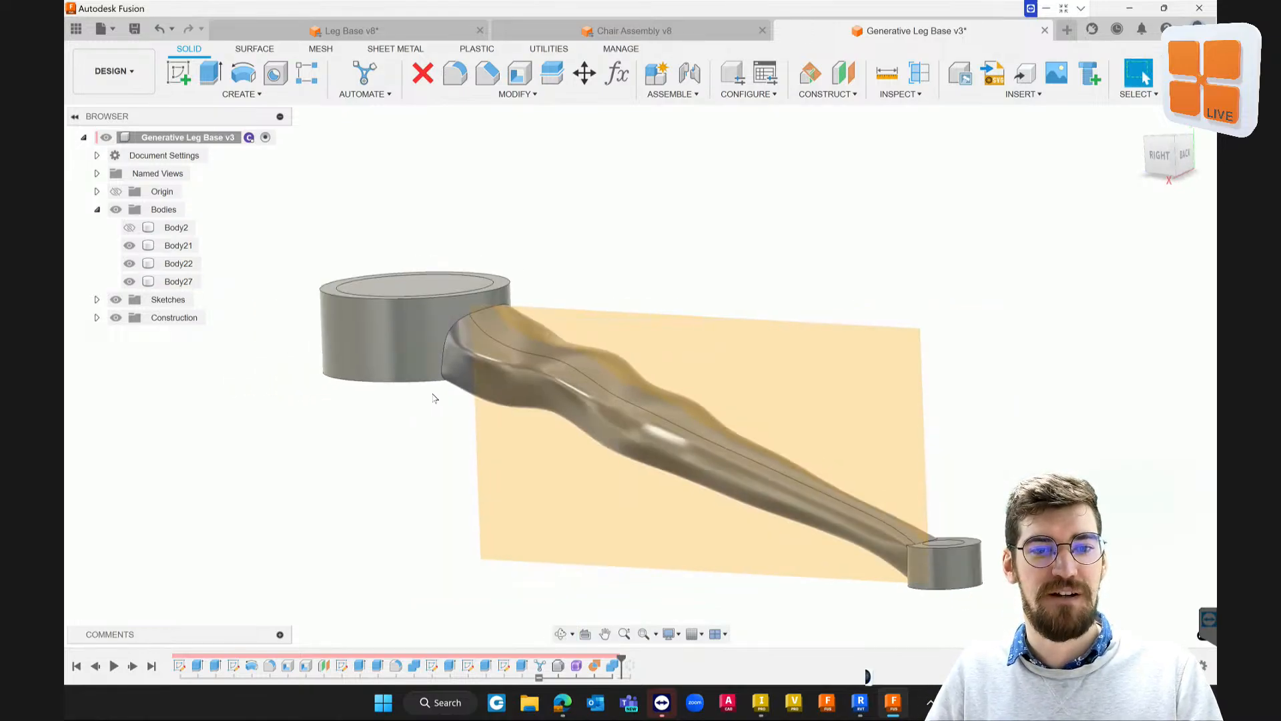
pyautogui.scroll(-1, 434, 398)
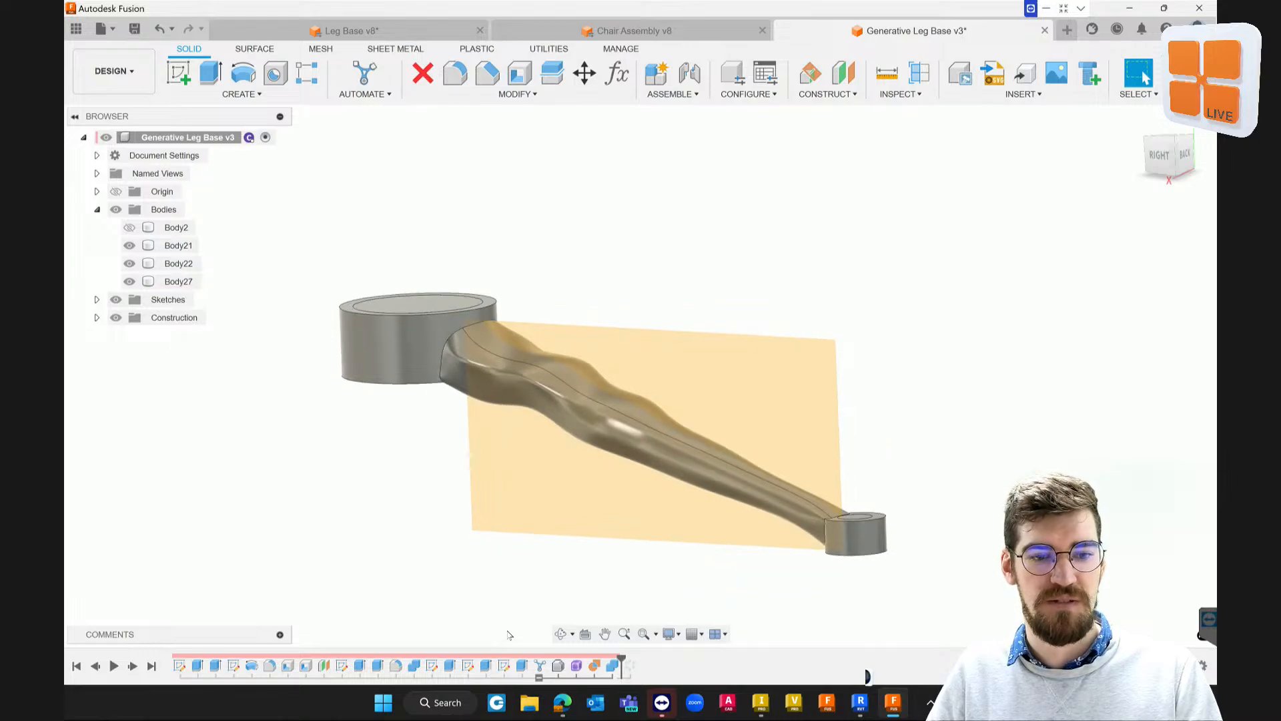
# Create a full circular pattern of the leg body around the hub's vertical axis with a quantity of 6
pyautogui.moveTo(622, 674)
pyautogui.mouseDown()
pyautogui.moveTo(640, 666)
pyautogui.moveTo(621, 660)
pyautogui.mouseUp()
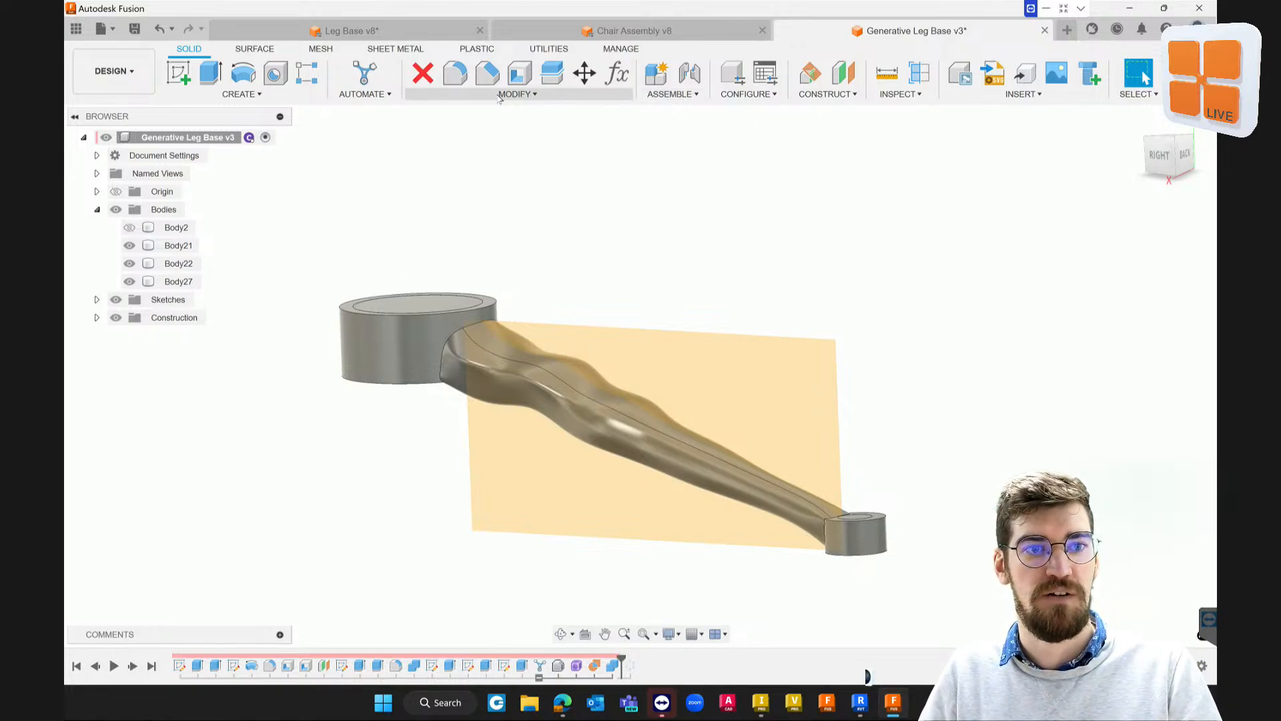
pyautogui.click(244, 95)
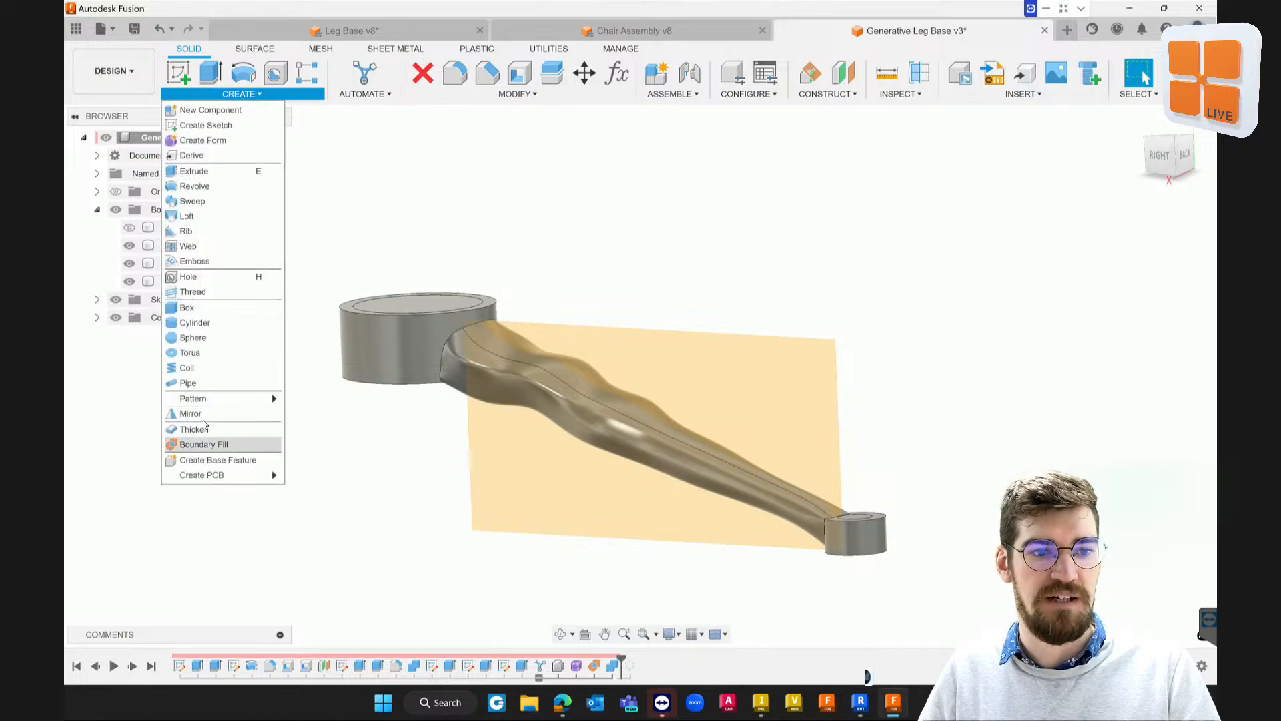
pyautogui.moveTo(220, 398)
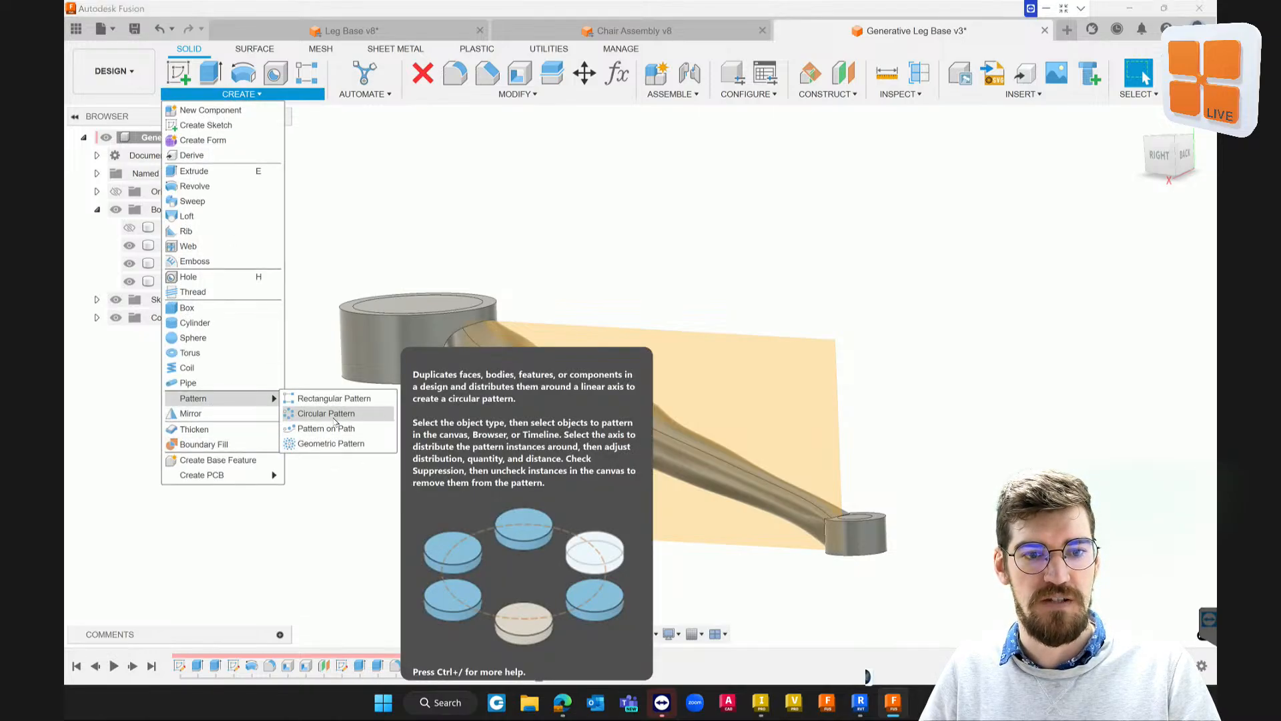
pyautogui.click(343, 414)
pyautogui.click(462, 375)
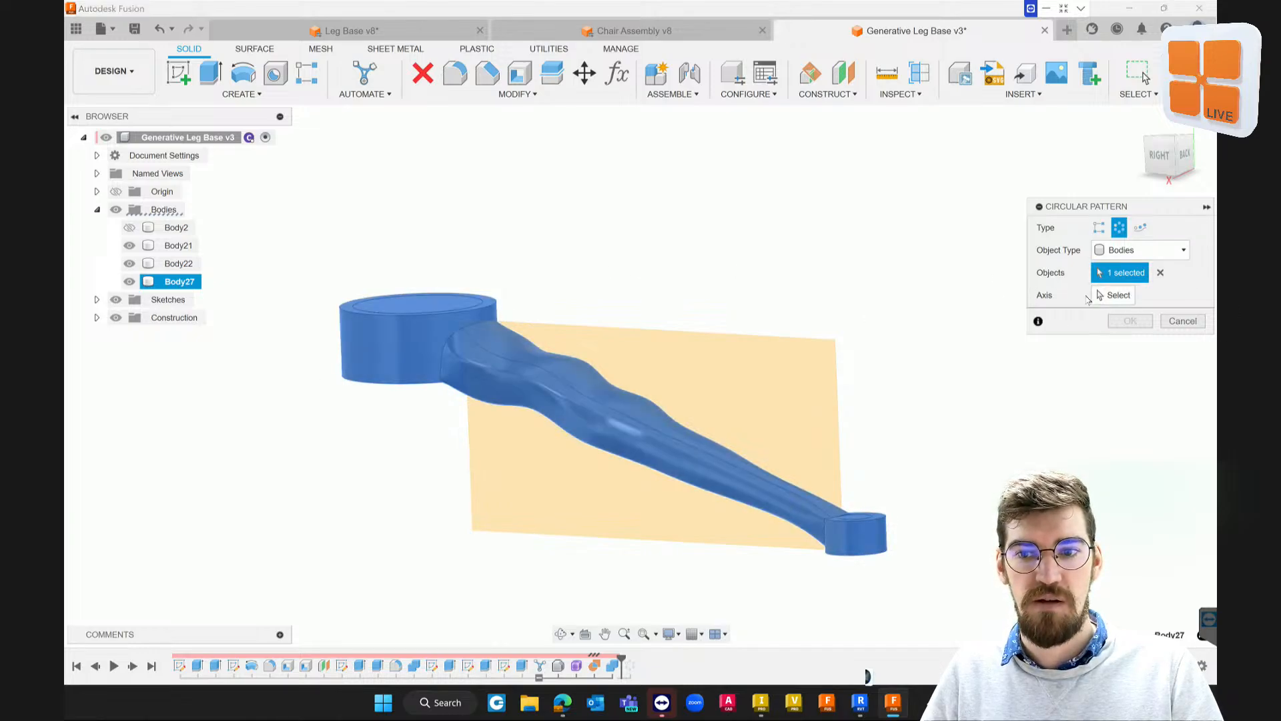
pyautogui.click(1113, 295)
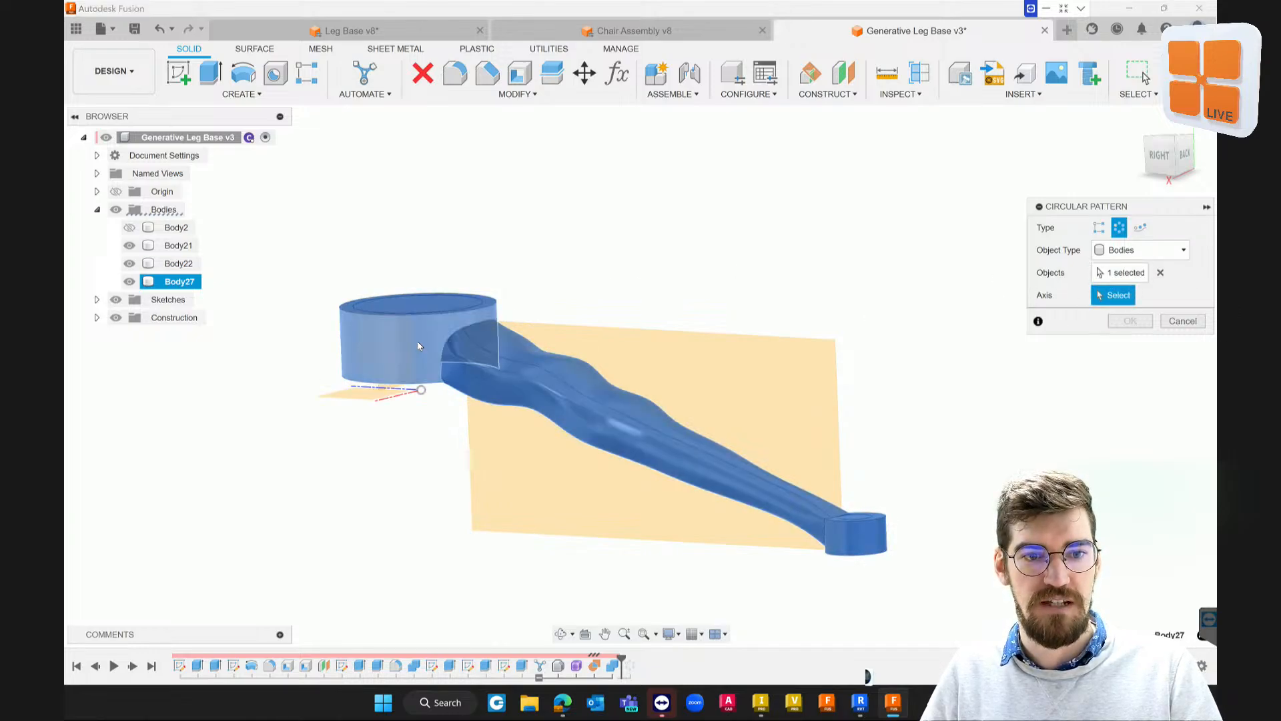
pyautogui.scroll(-3, 422, 302)
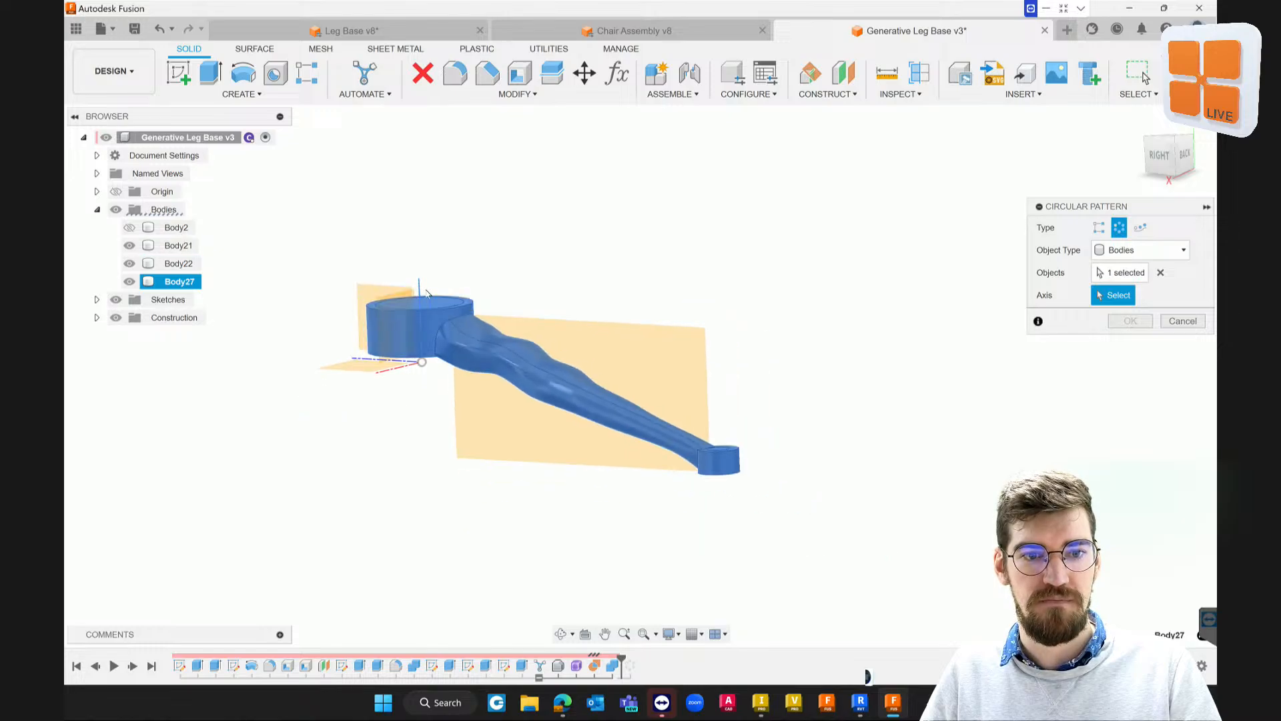
pyautogui.click(427, 294)
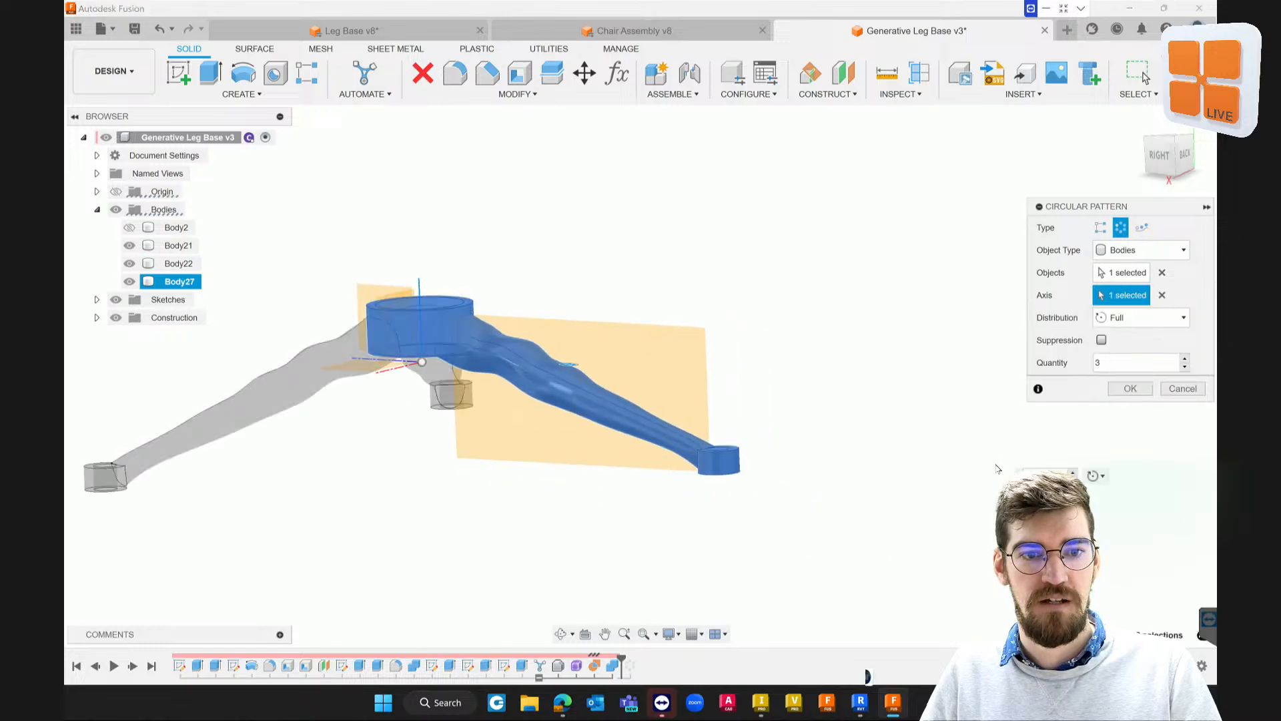
pyautogui.click(1126, 366)
pyautogui.write('6')
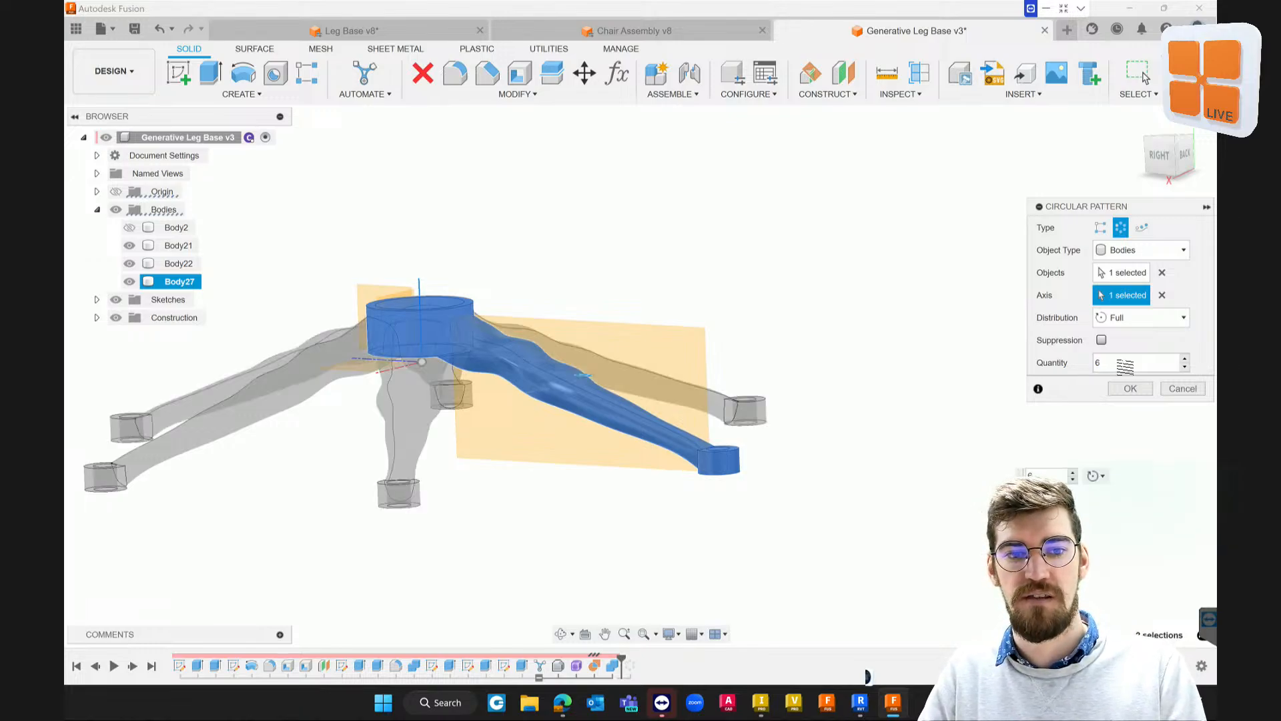
pyautogui.press('Return')
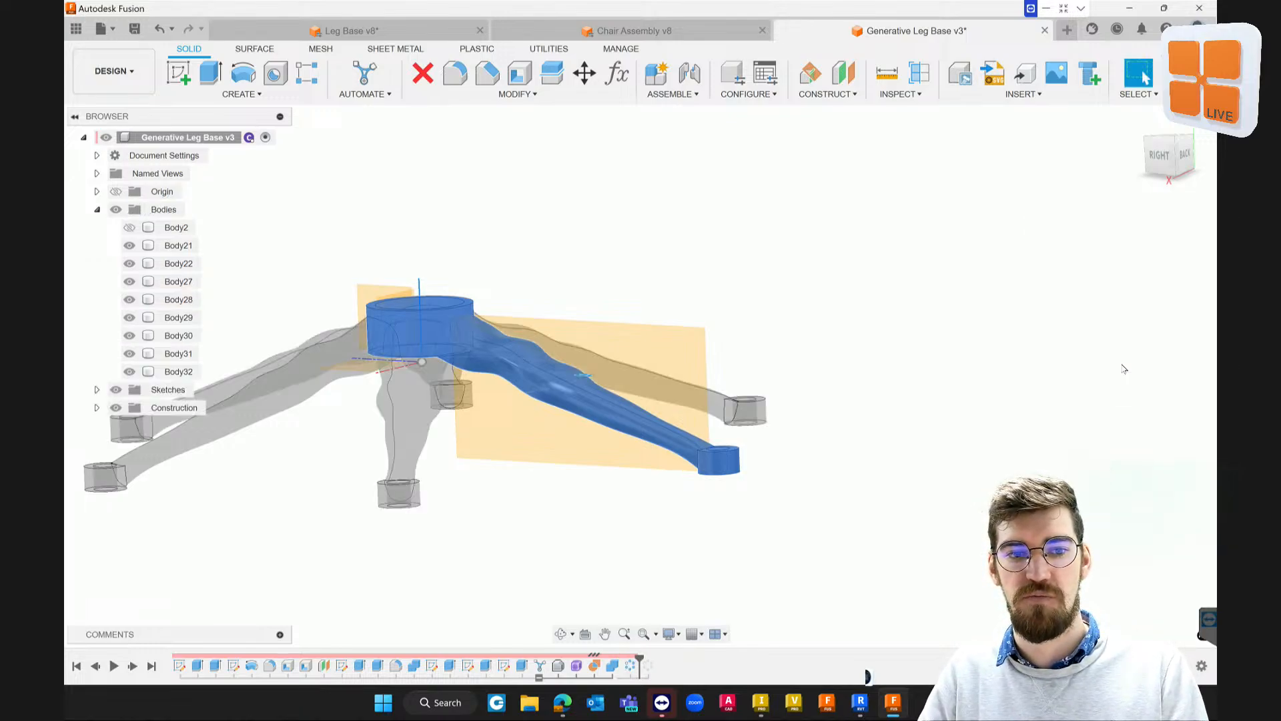
pyautogui.keyDown('shift'); pyautogui.moveTo(887, 281); pyautogui.dragTo(770, 393, button='middle'); pyautogui.keyUp('shift')
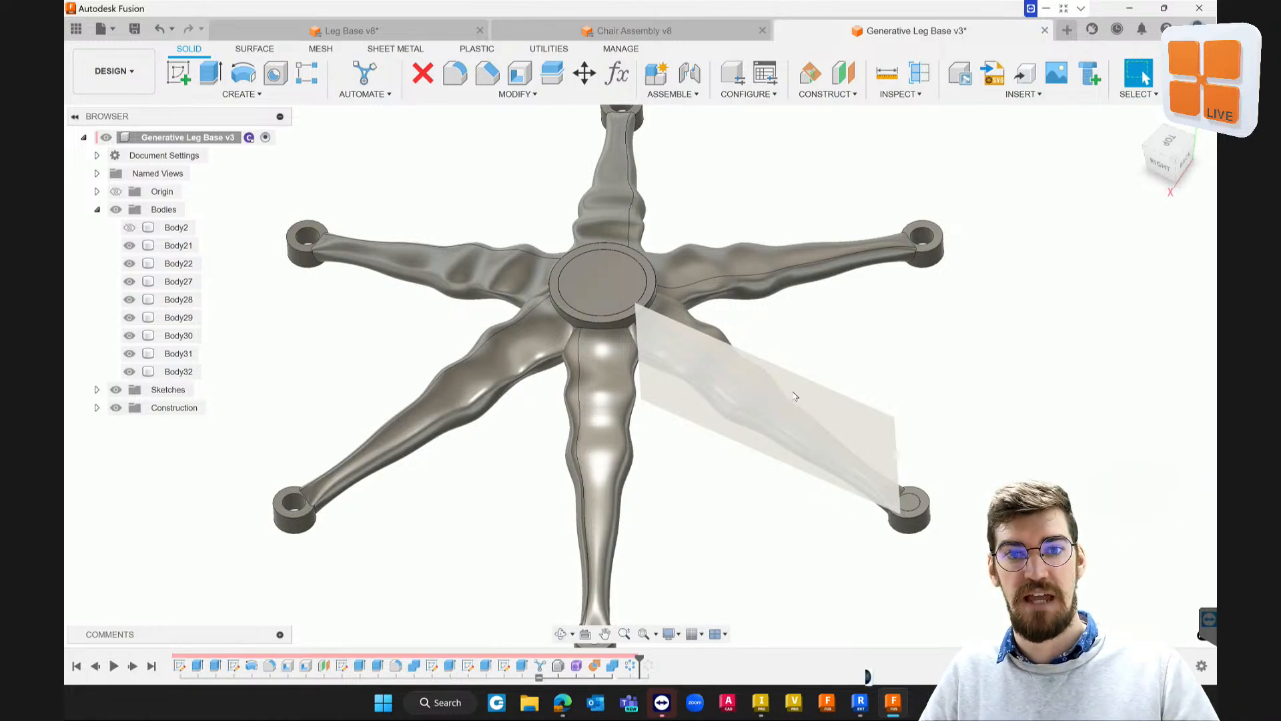
pyautogui.click(694, 382)
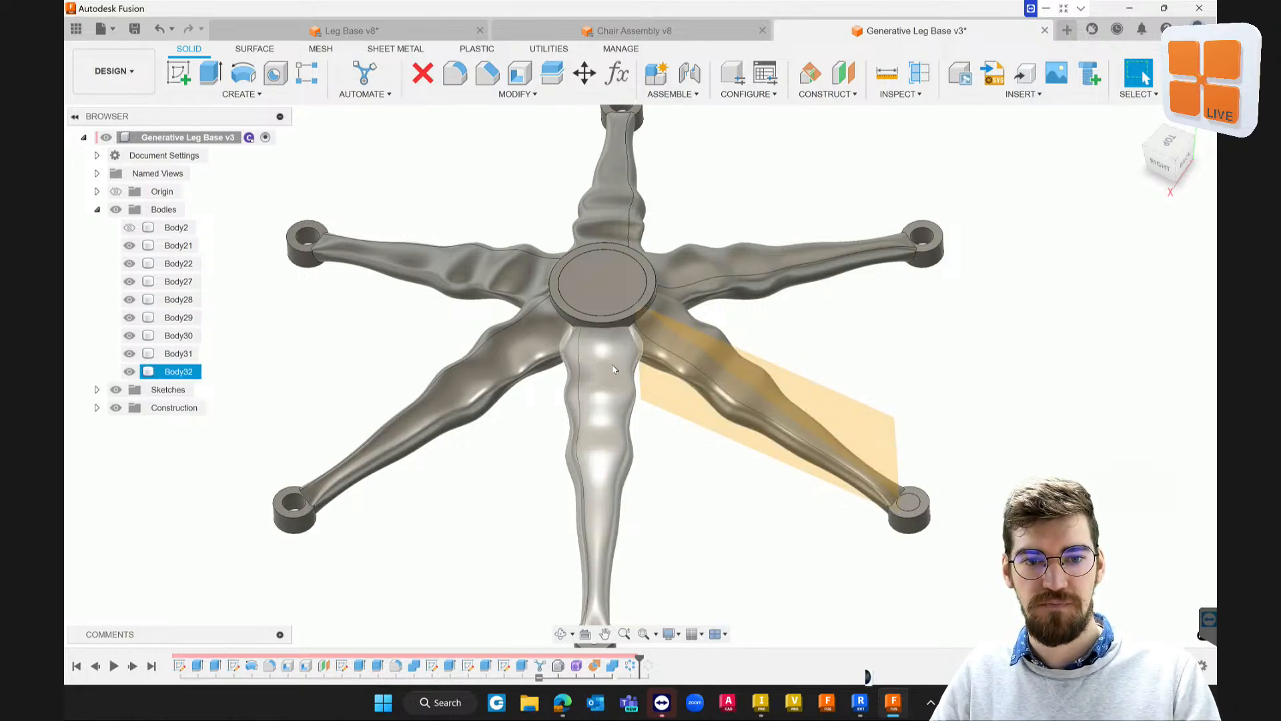
pyautogui.press('Escape')
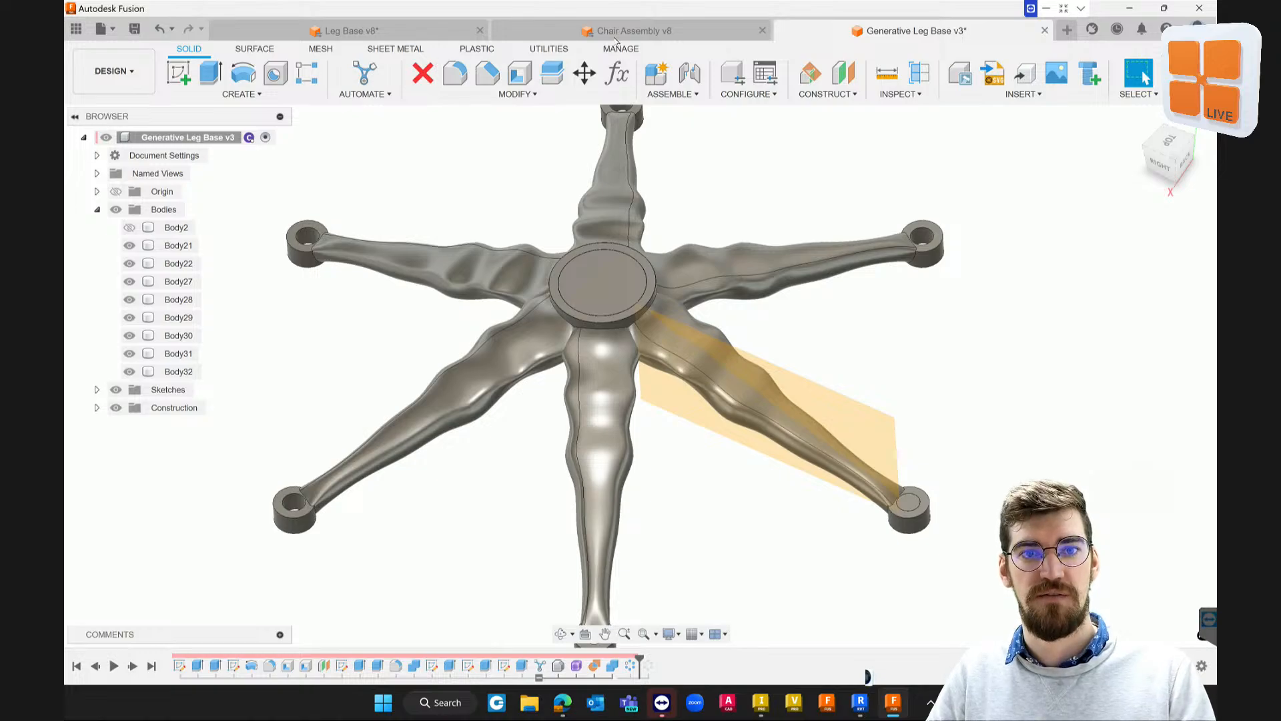
# Switch to the Leg Base design and open its configuration table beside the model
pyautogui.click(397, 36)
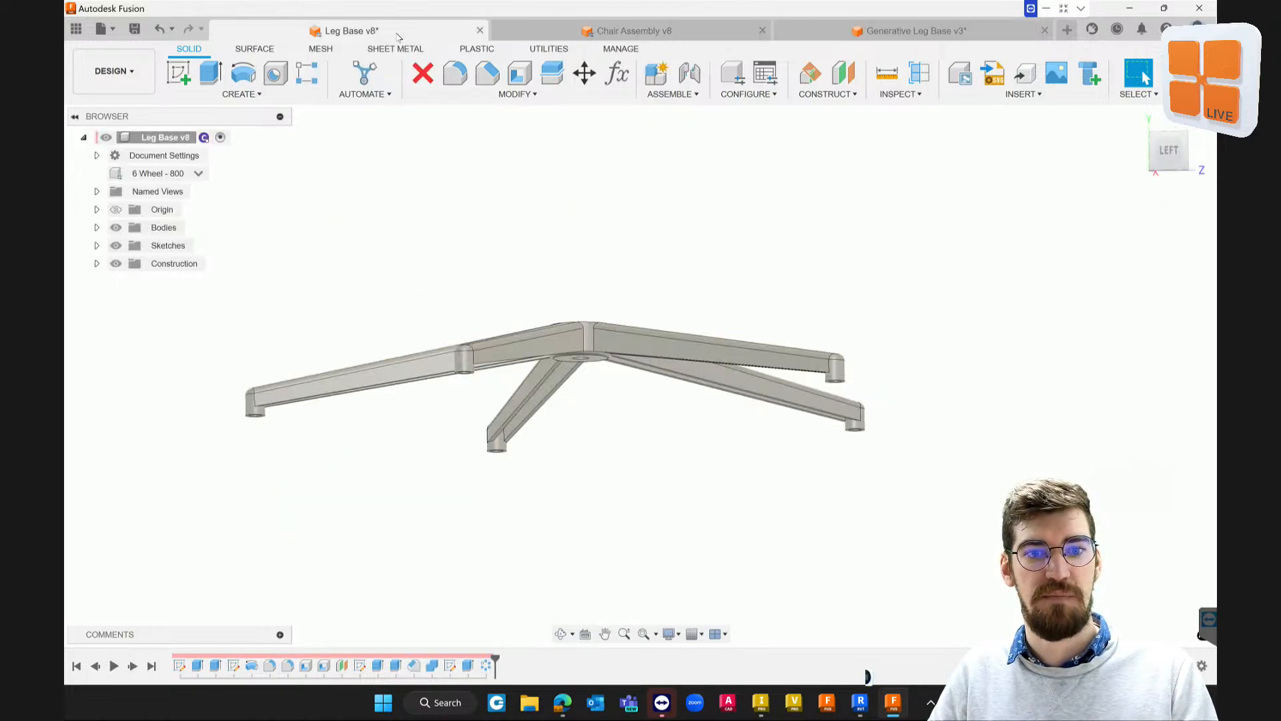
pyautogui.keyDown('shift'); pyautogui.moveTo(758, 289); pyautogui.dragTo(757, 356, button='middle'); pyautogui.keyUp('shift')
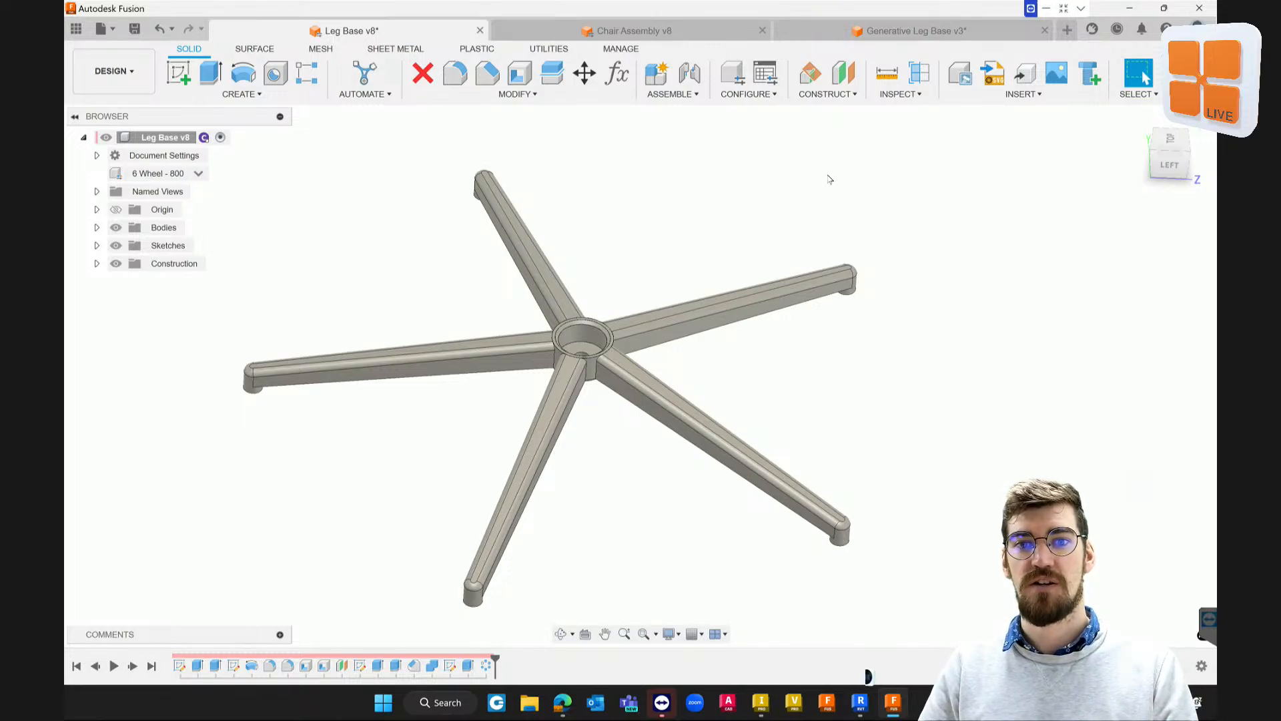
pyautogui.click(767, 74)
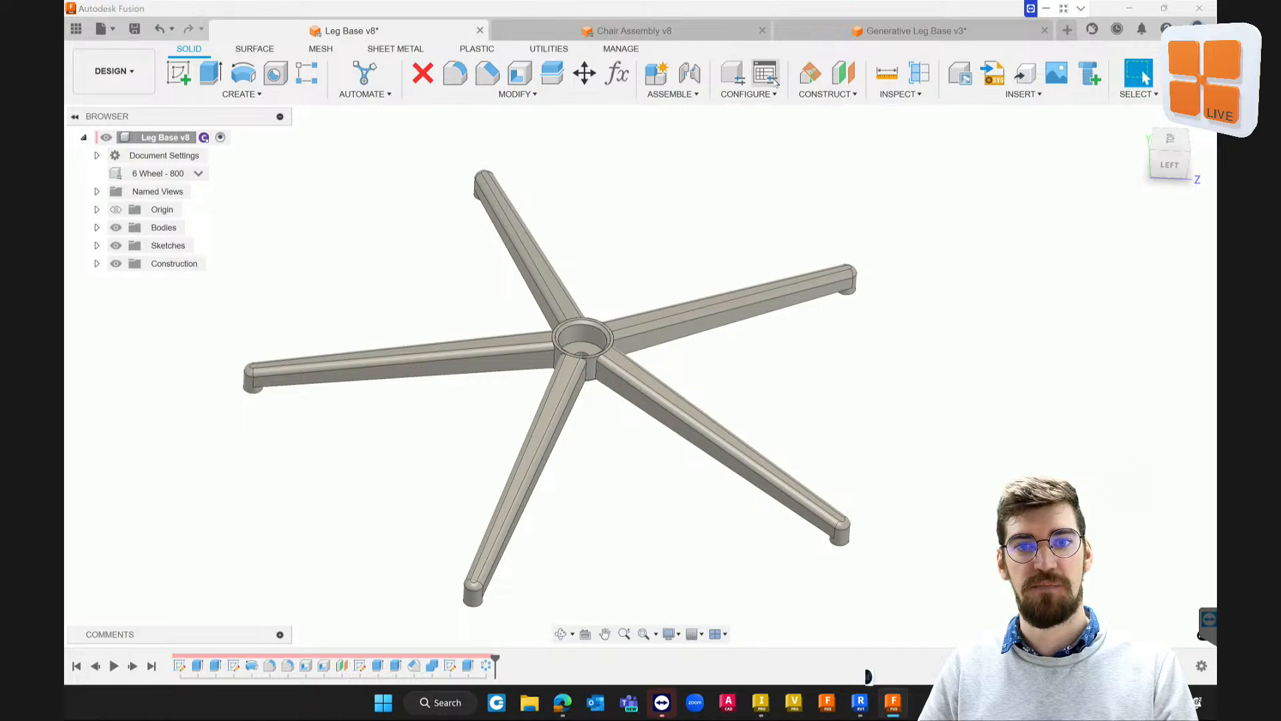
pyautogui.moveTo(913, 152); pyautogui.dragTo(884, 125)
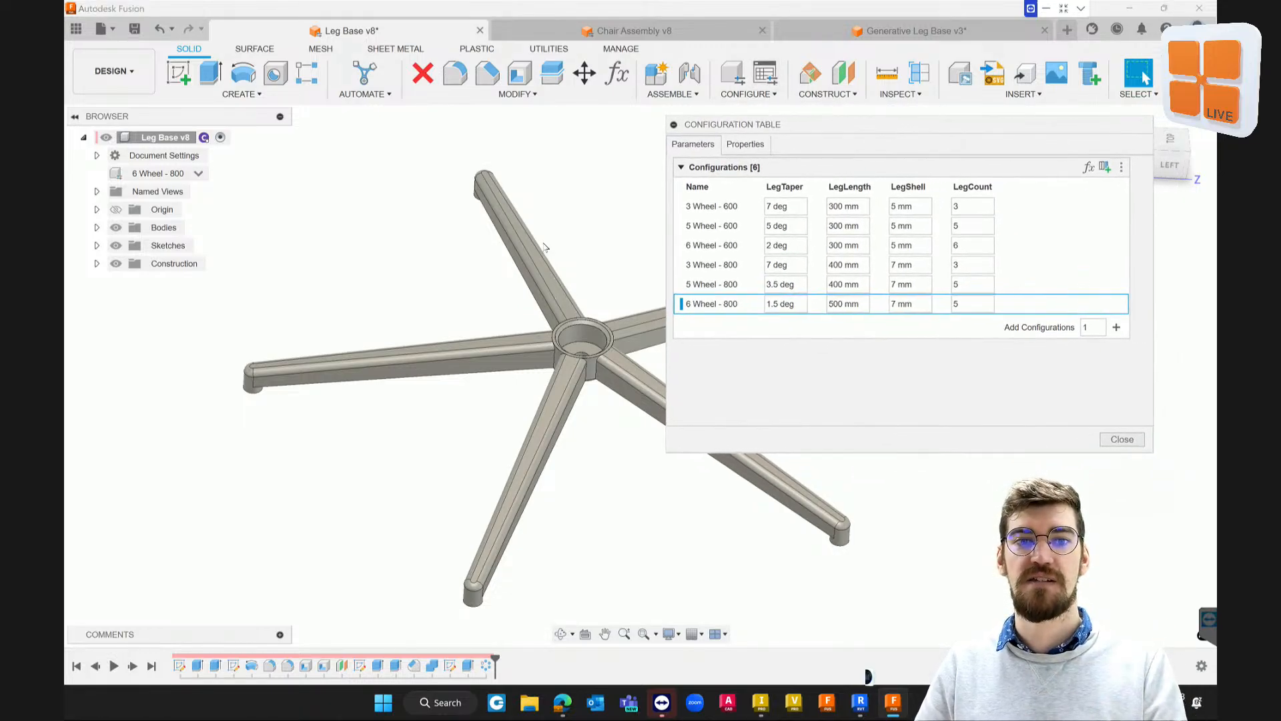
pyautogui.moveTo(544, 247); pyautogui.dragTo(378, 261, button='middle')
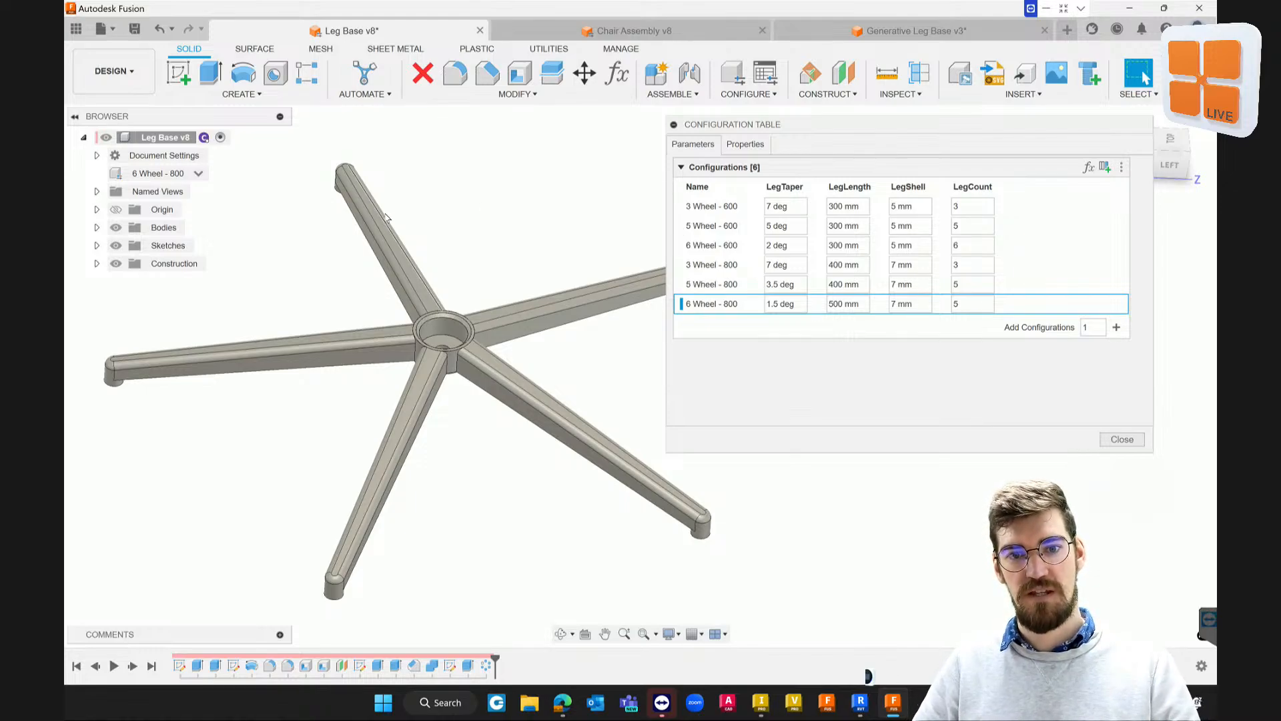
# Activate the 3 Wheel - 600 and 5 Wheel - 600 configurations in turn and examine the leg joints at the hub from above
pyautogui.click(720, 207)
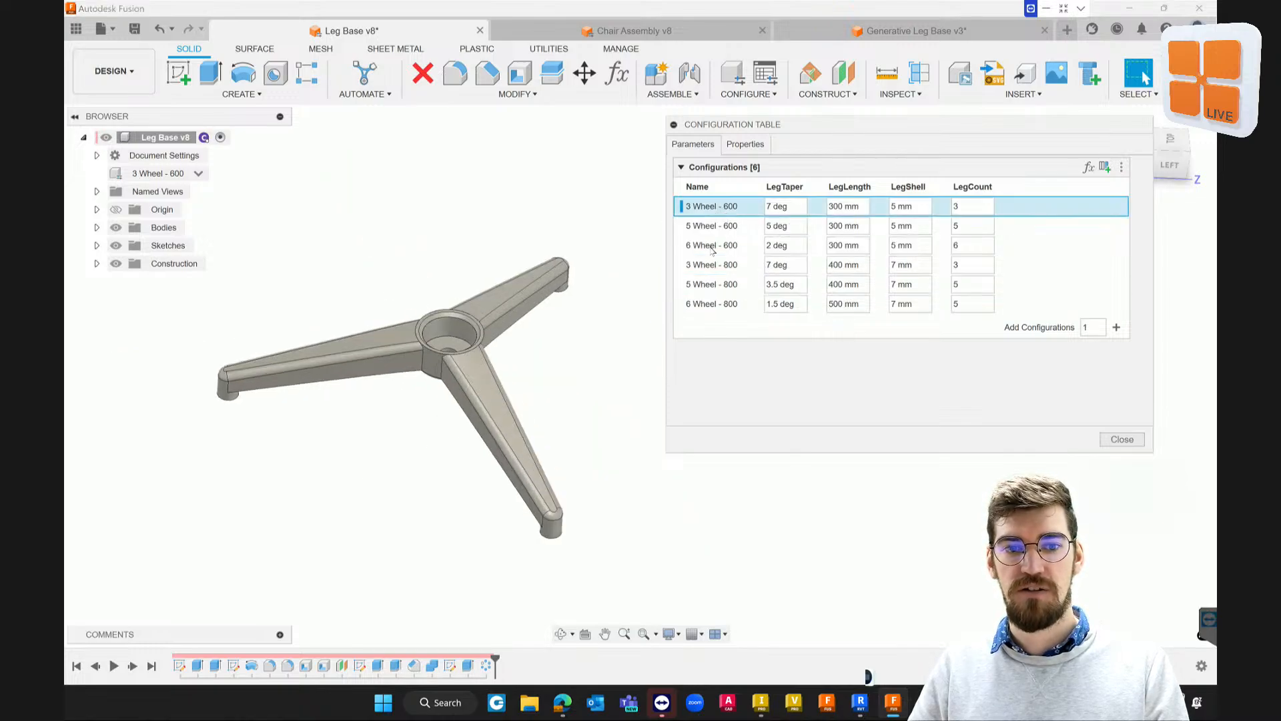
pyautogui.click(1173, 143)
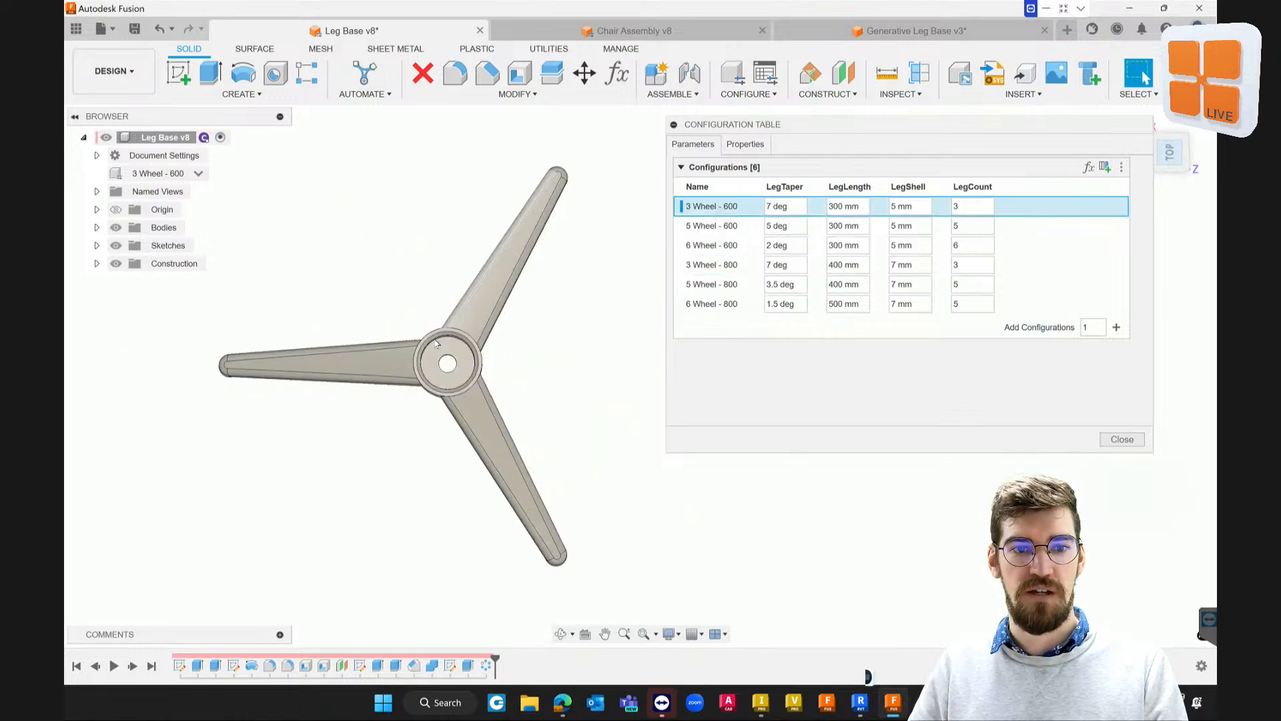
pyautogui.scroll(2, 473, 344)
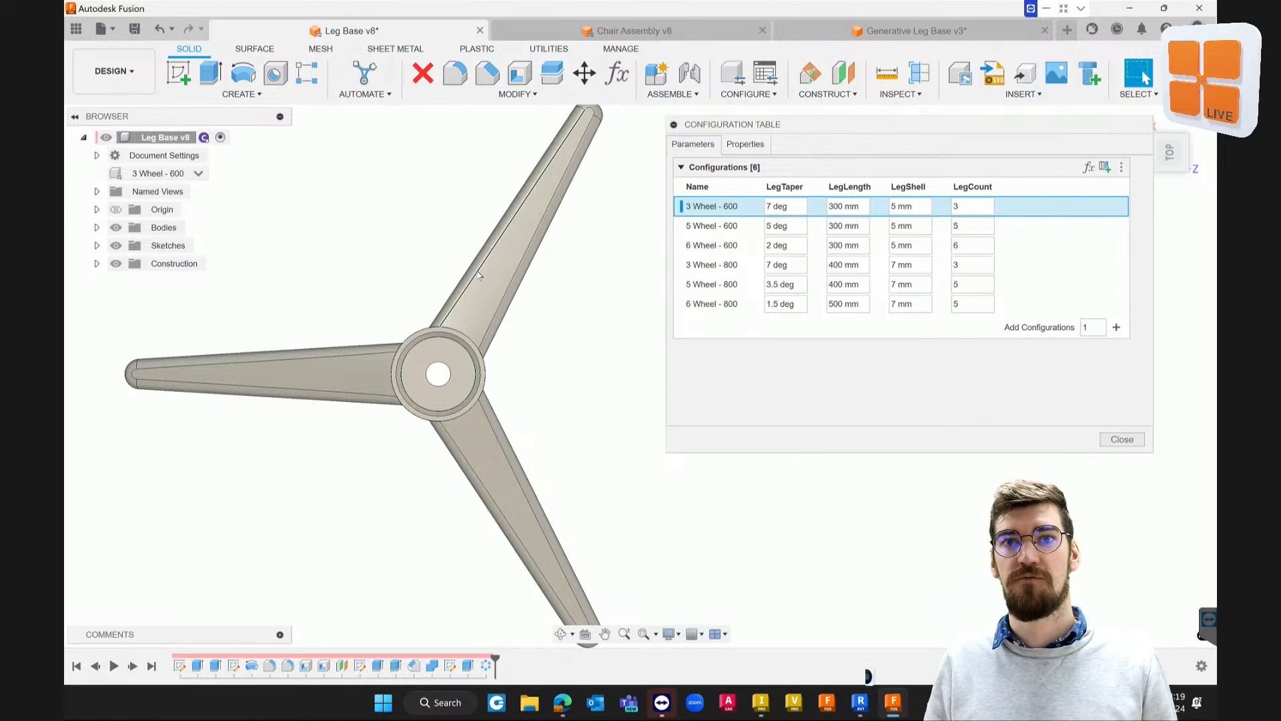
pyautogui.click(713, 227)
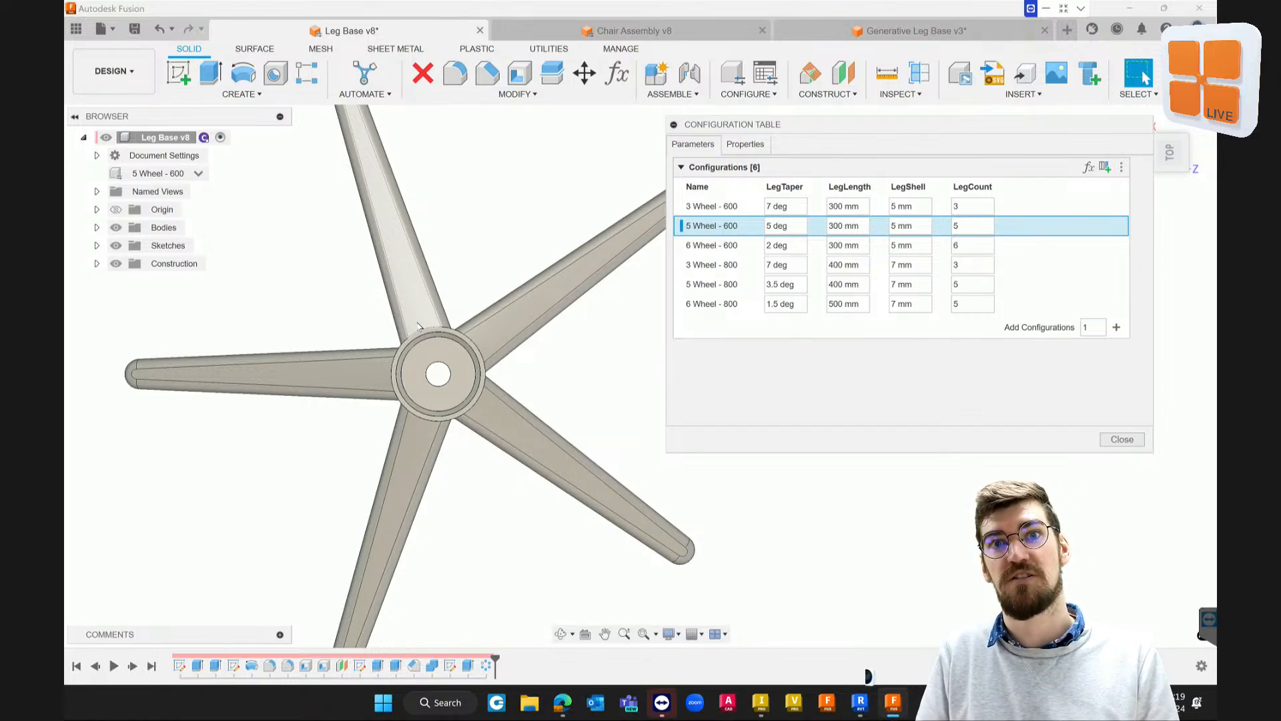
pyautogui.scroll(2, 401, 334)
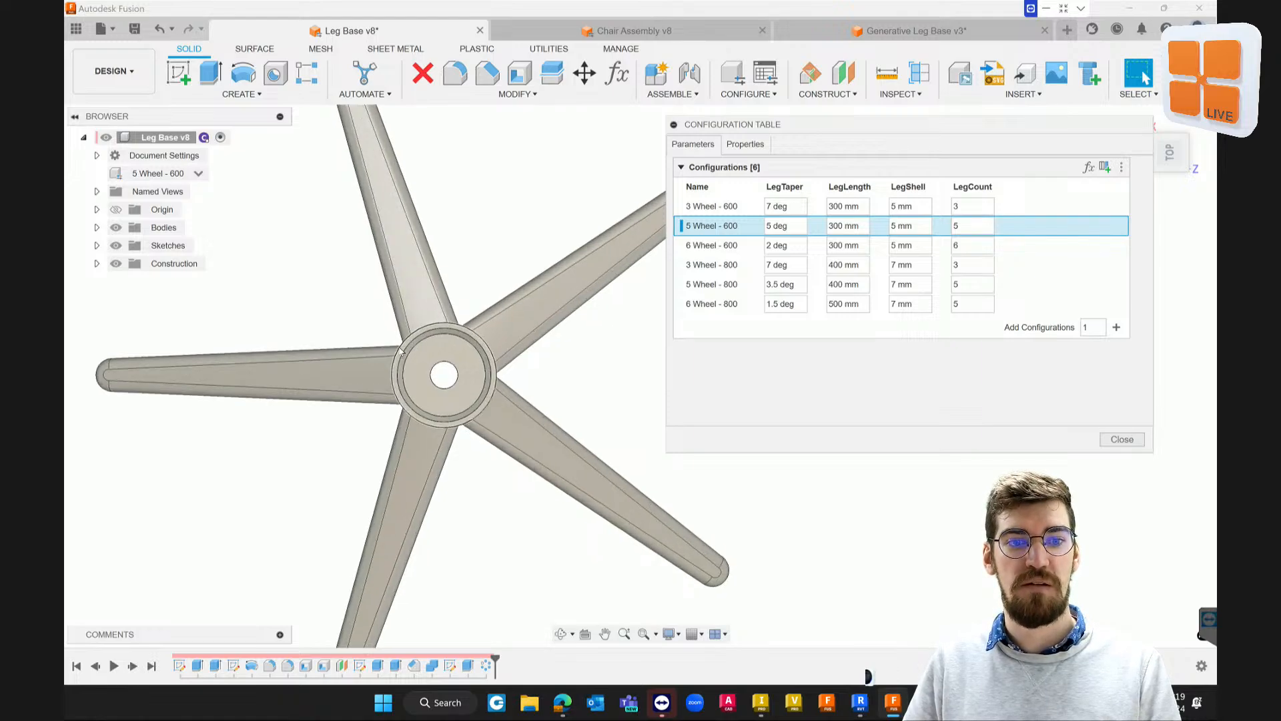
pyautogui.scroll(1, 400, 333)
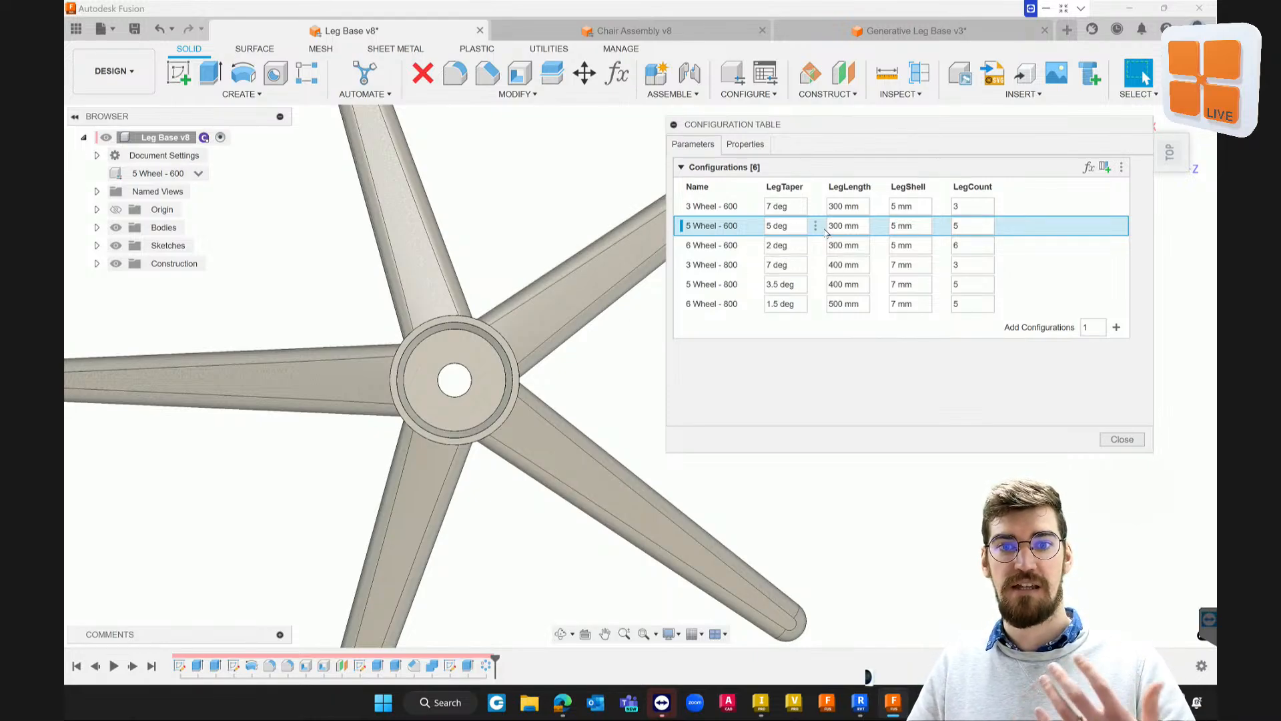
# Try a LegTaper of 3 for the 5 Wheel - 600 configuration and set it back to 5
pyautogui.doubleClick(777, 227)
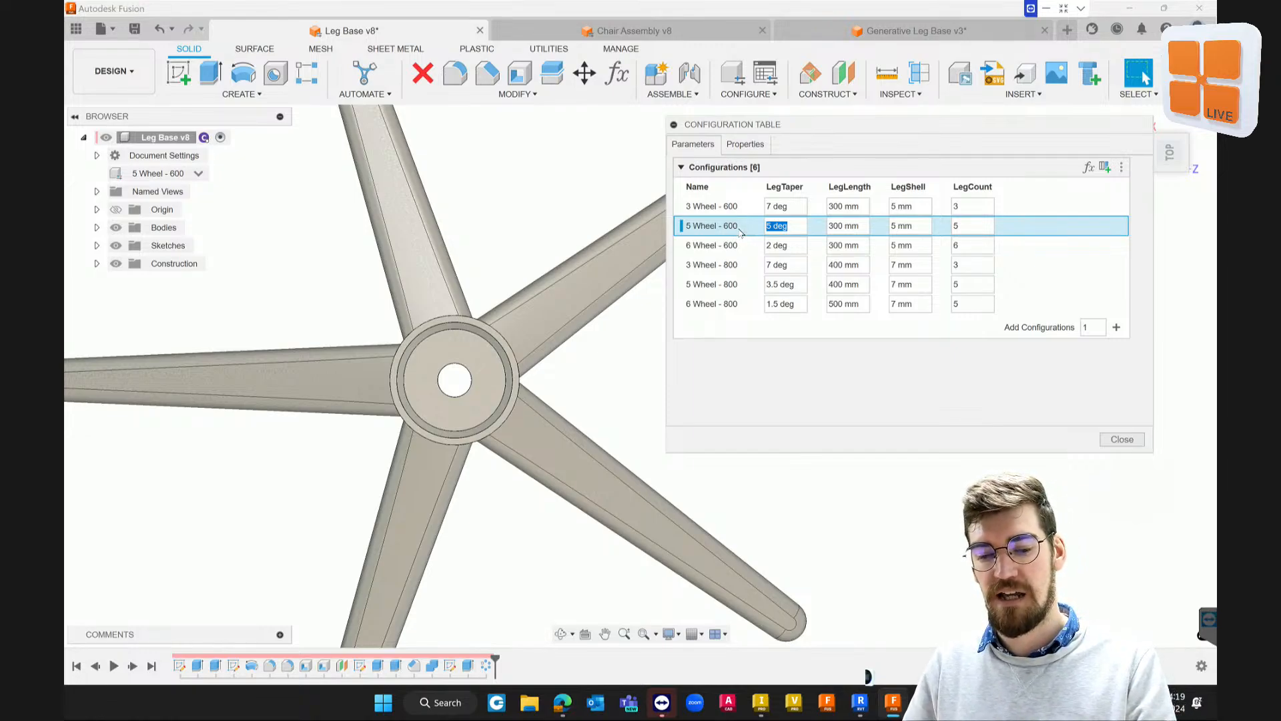
pyautogui.write('3')
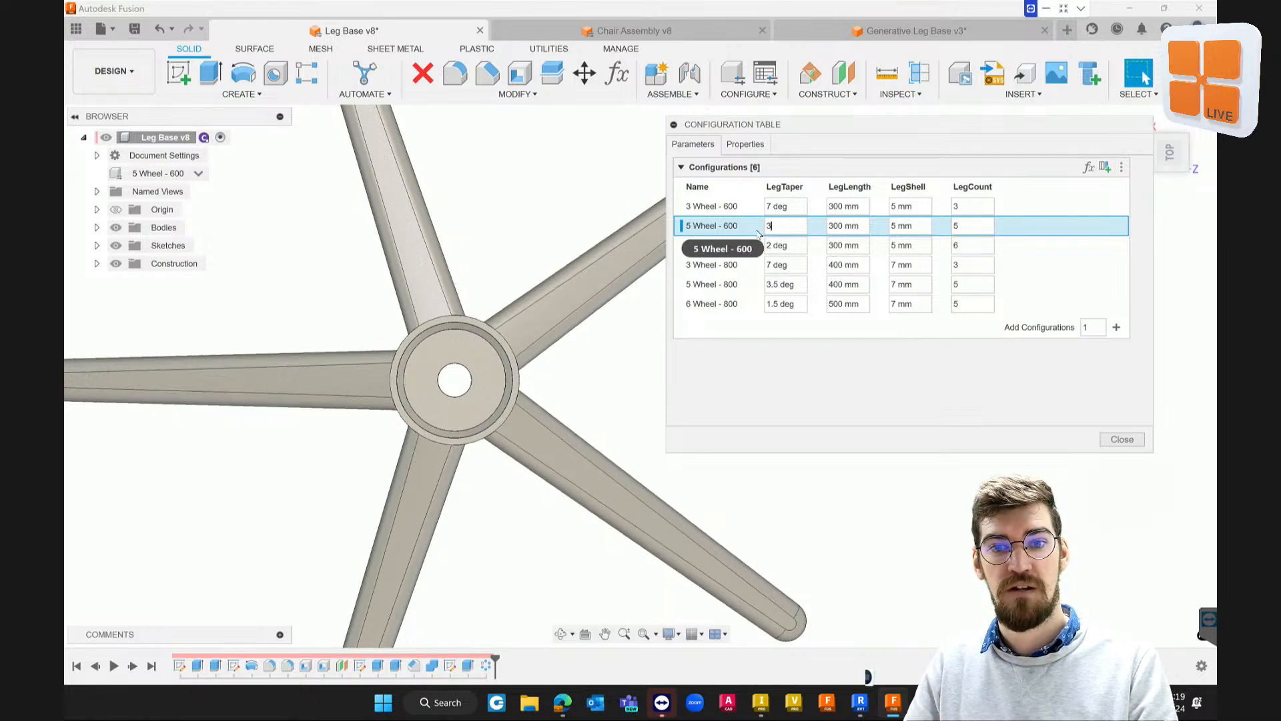
pyautogui.press('Return')
pyautogui.click(792, 229)
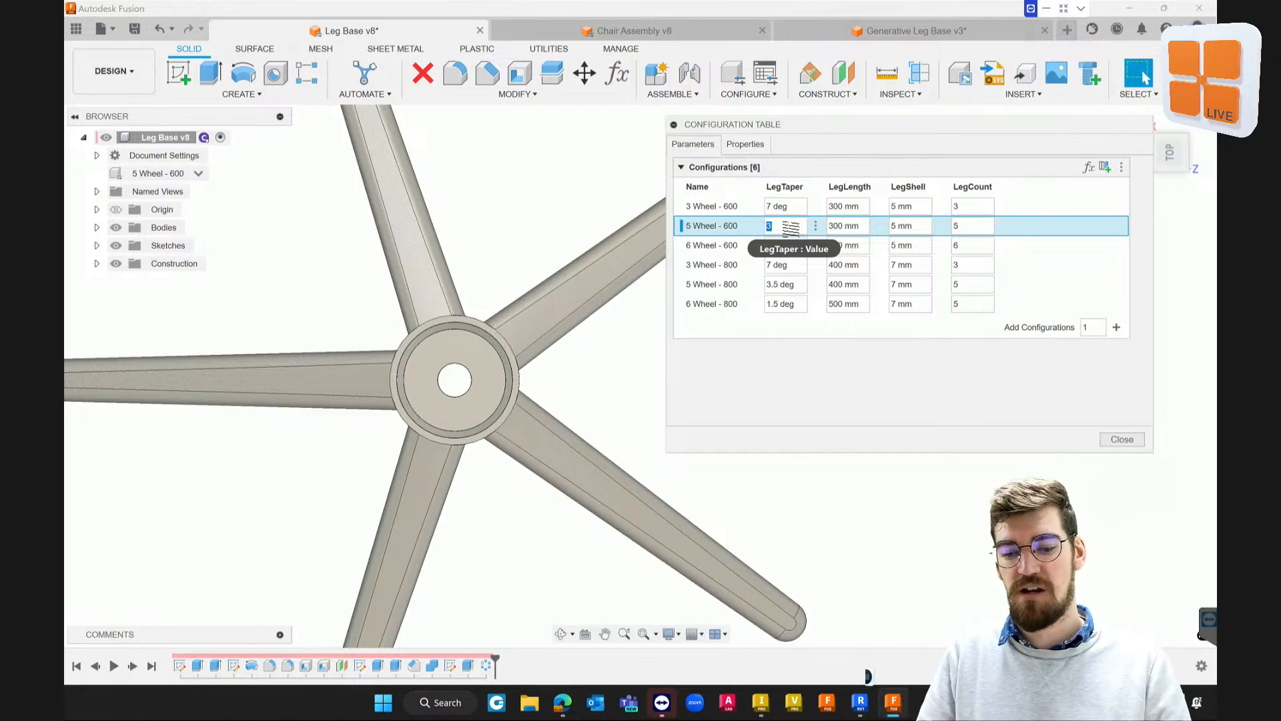
pyautogui.write('5')
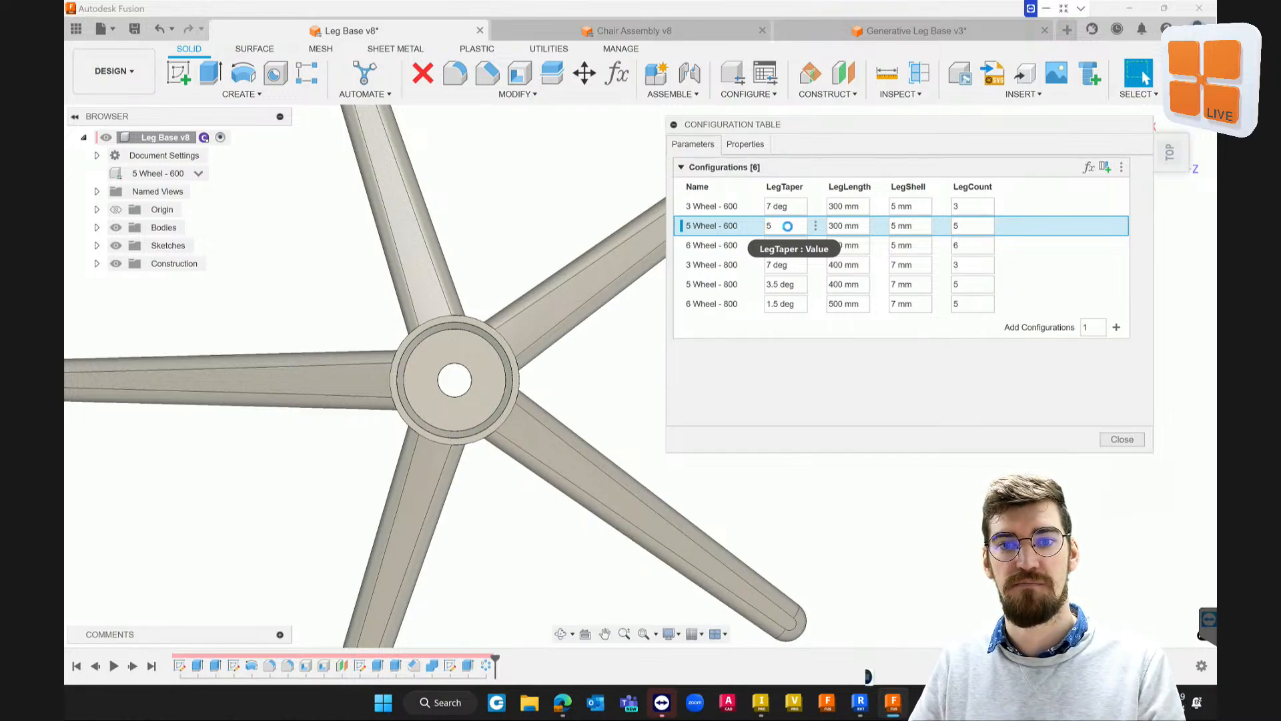
pyautogui.press('Return')
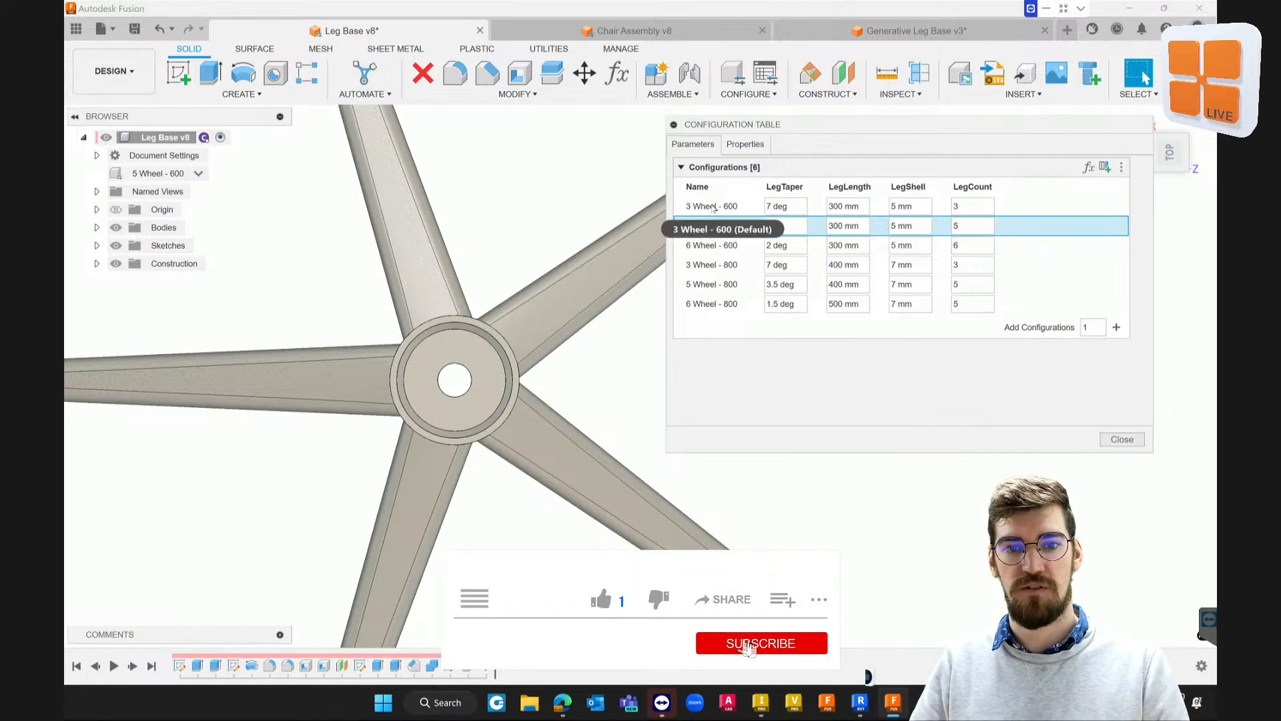
# Activate the 6 Wheel - 600 configuration and examine the whole base from above
pyautogui.click(714, 246)
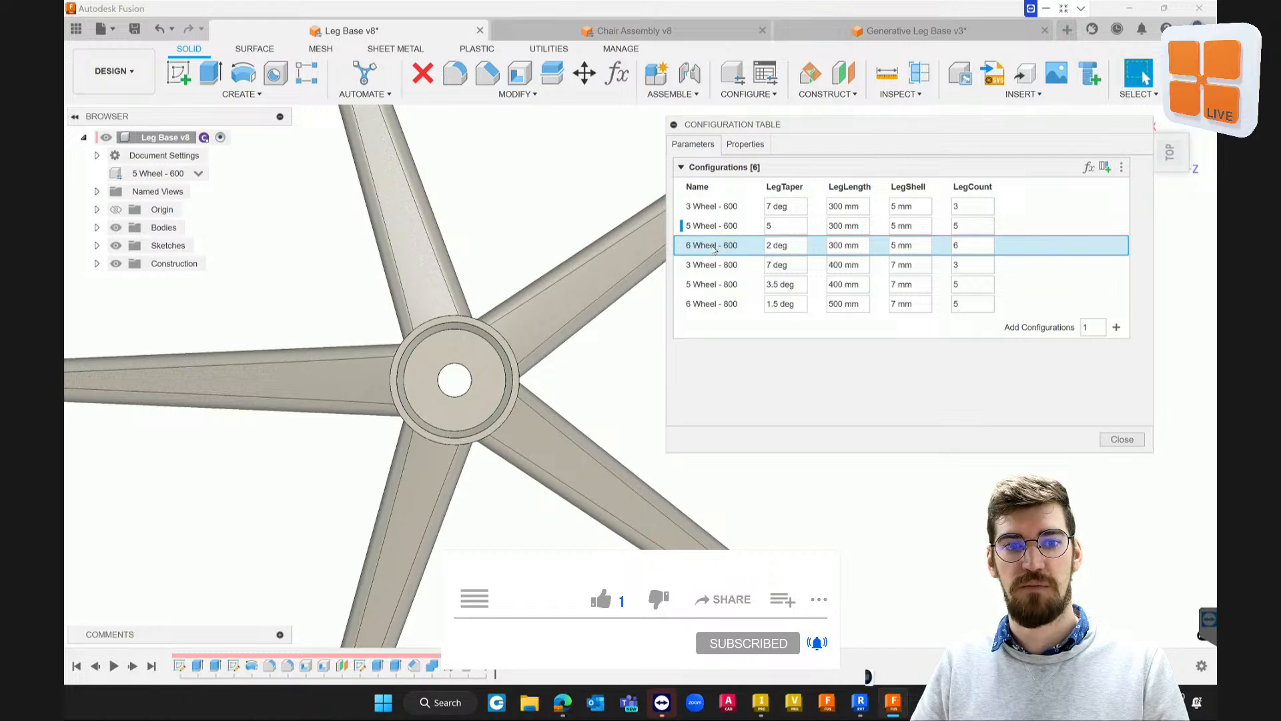
pyautogui.scroll(-2, 467, 318)
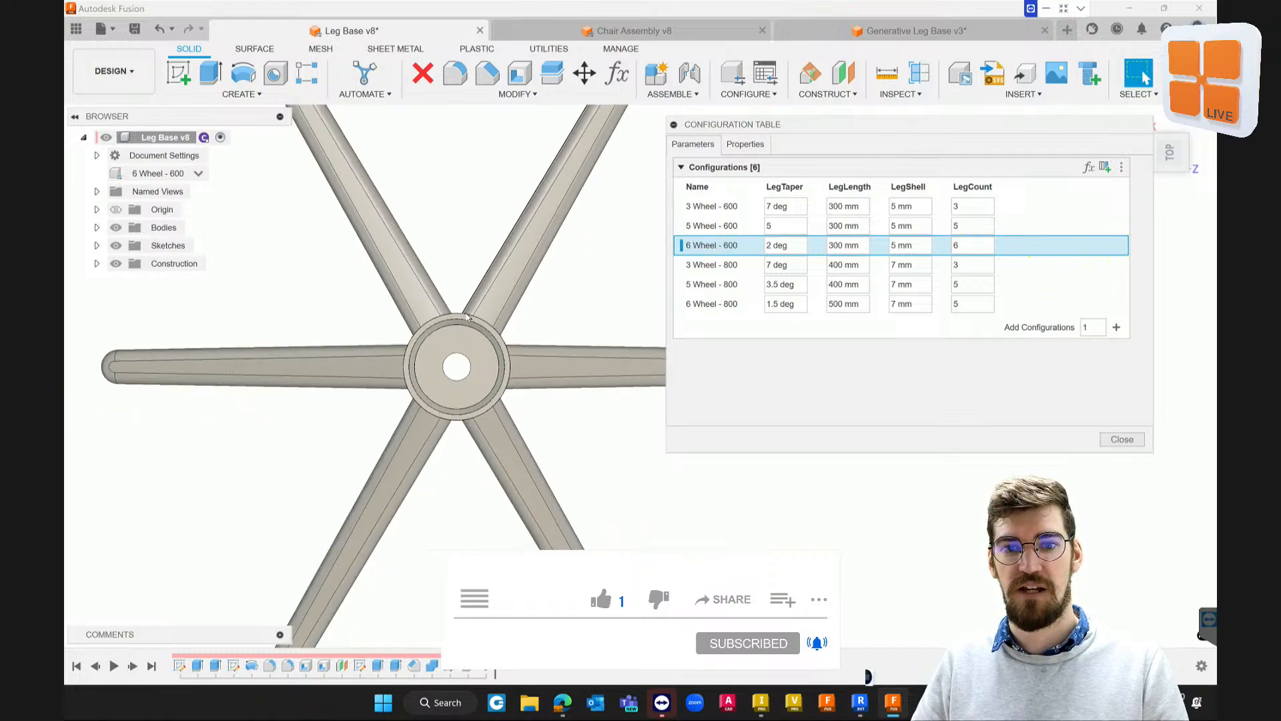
pyautogui.scroll(-3, 469, 315)
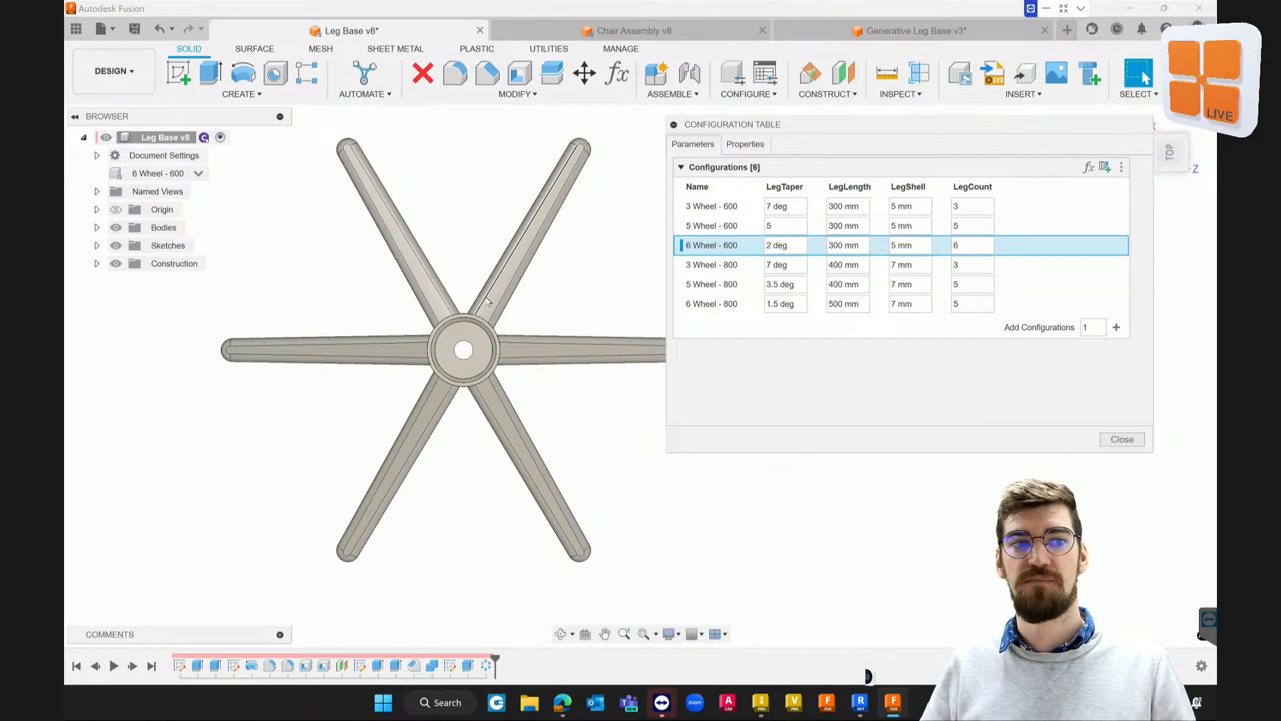
# Review which aspects of the Leg Base root component can be configured, and close the configuration table
pyautogui.click(1105, 168)
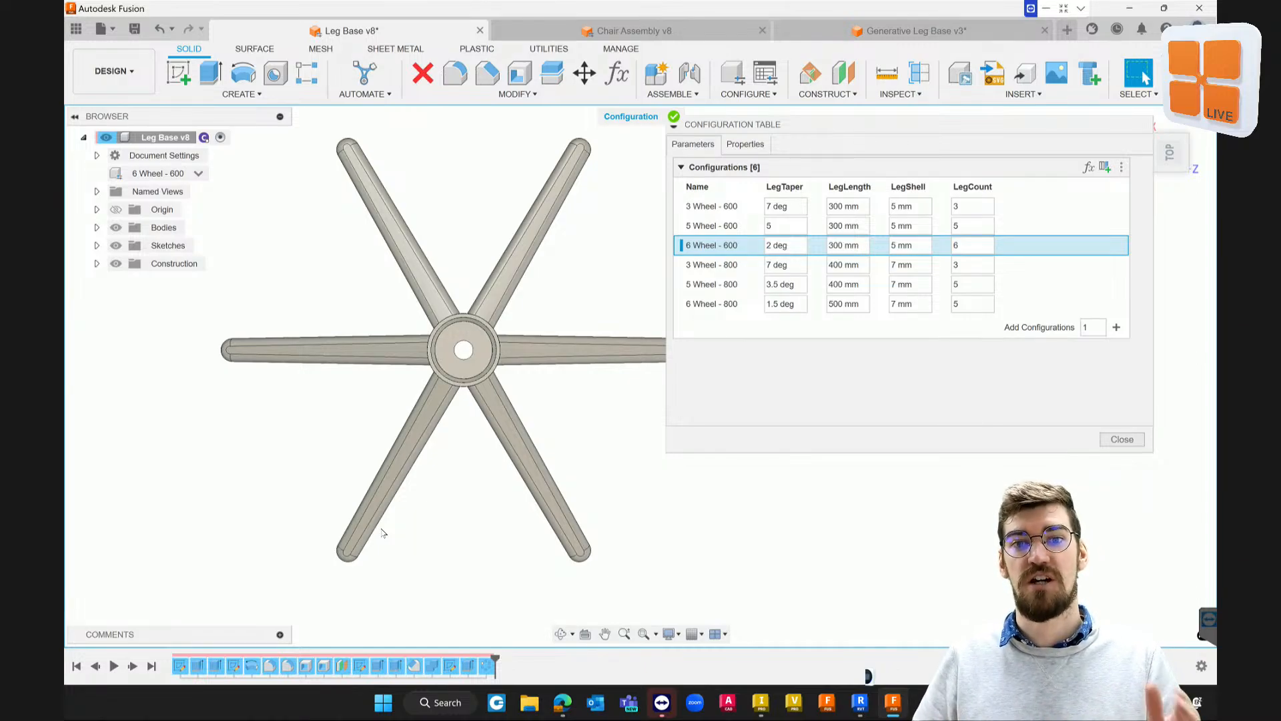
pyautogui.moveTo(726, 227); pyautogui.dragTo(679, 264)
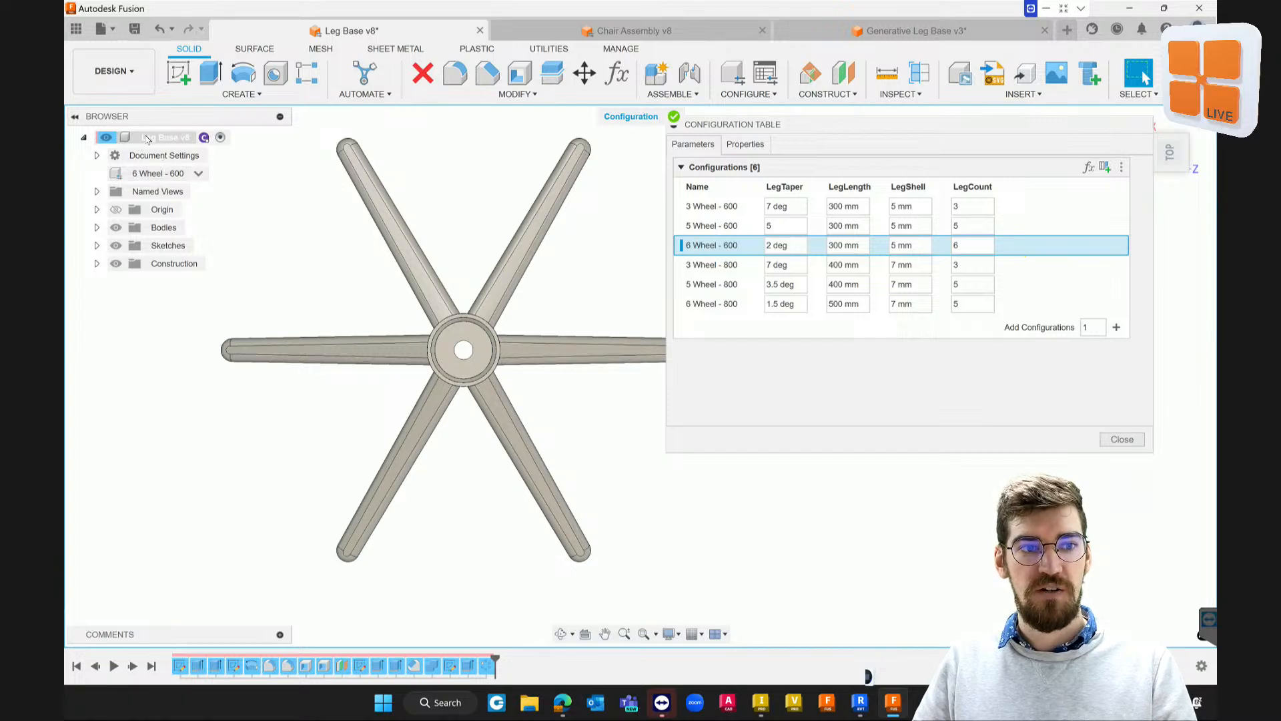
pyautogui.click(204, 137)
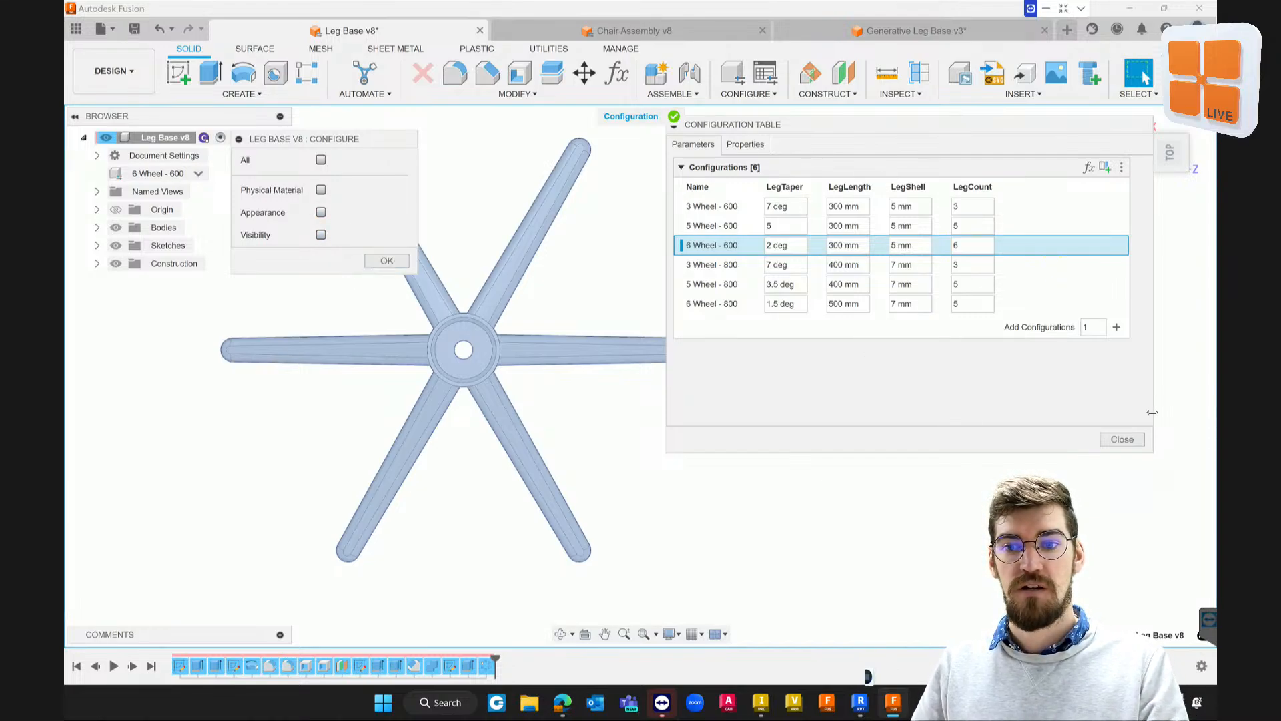
pyautogui.click(1122, 439)
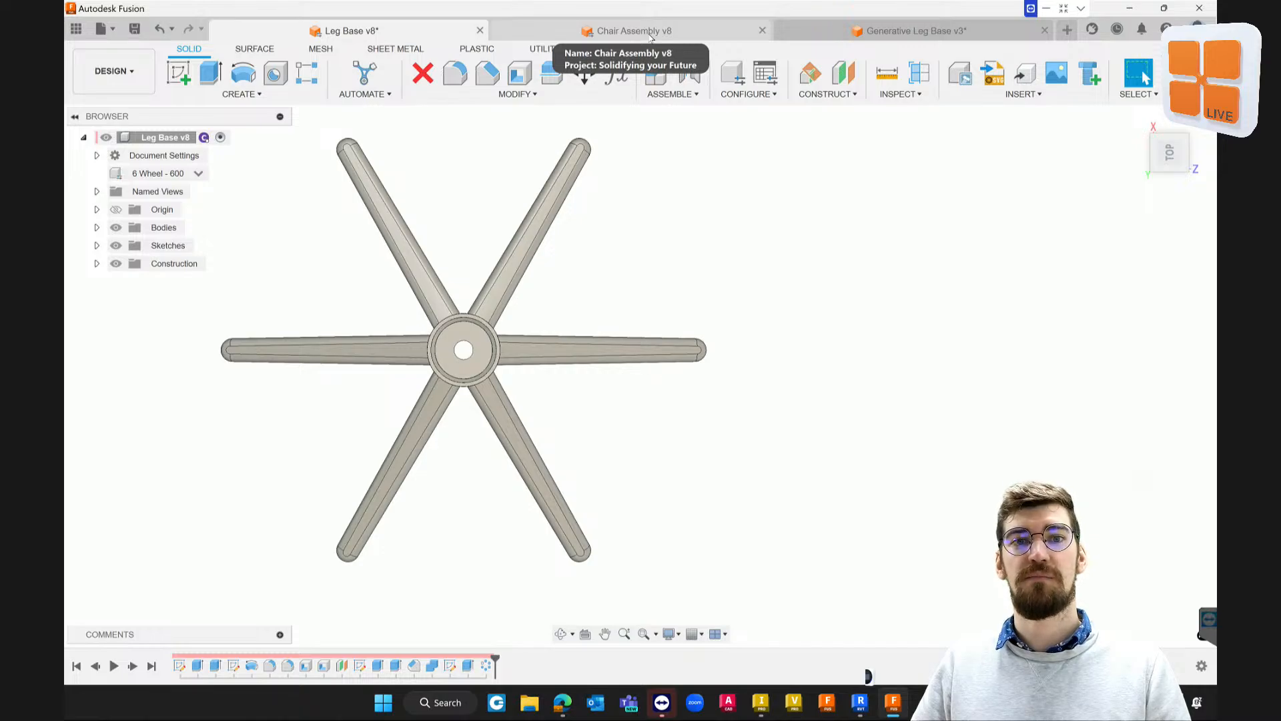
# Switch to the Chair Assembly design and activate its 3 Wheel - 600, 5 Wheel - 600 and 6 Wheel - 600 configurations in turn
pyautogui.click(651, 36)
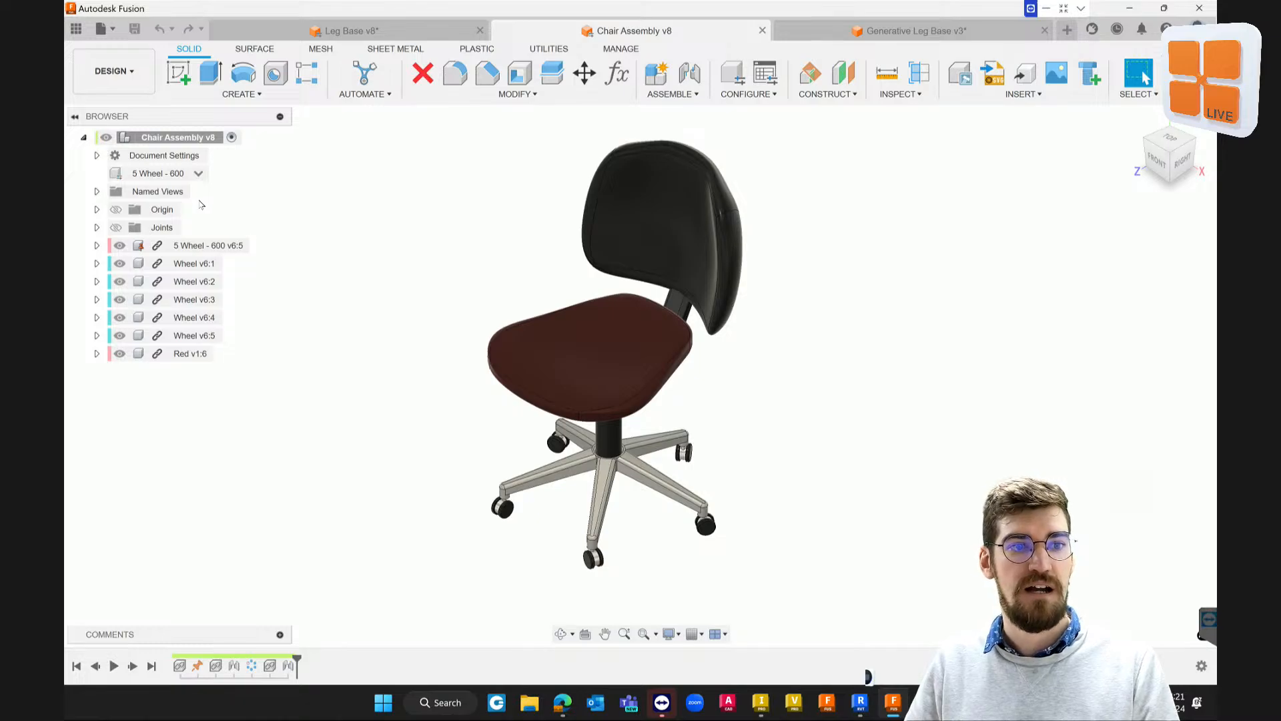
pyautogui.click(199, 177)
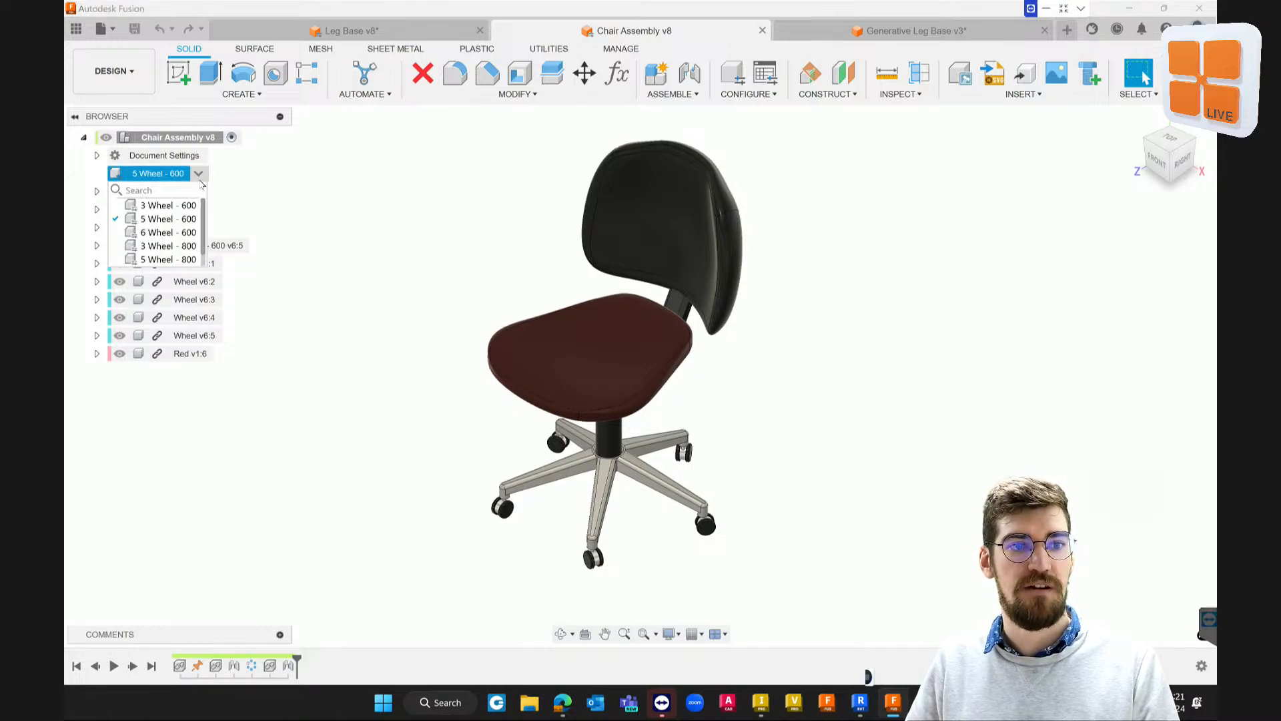
pyautogui.click(169, 206)
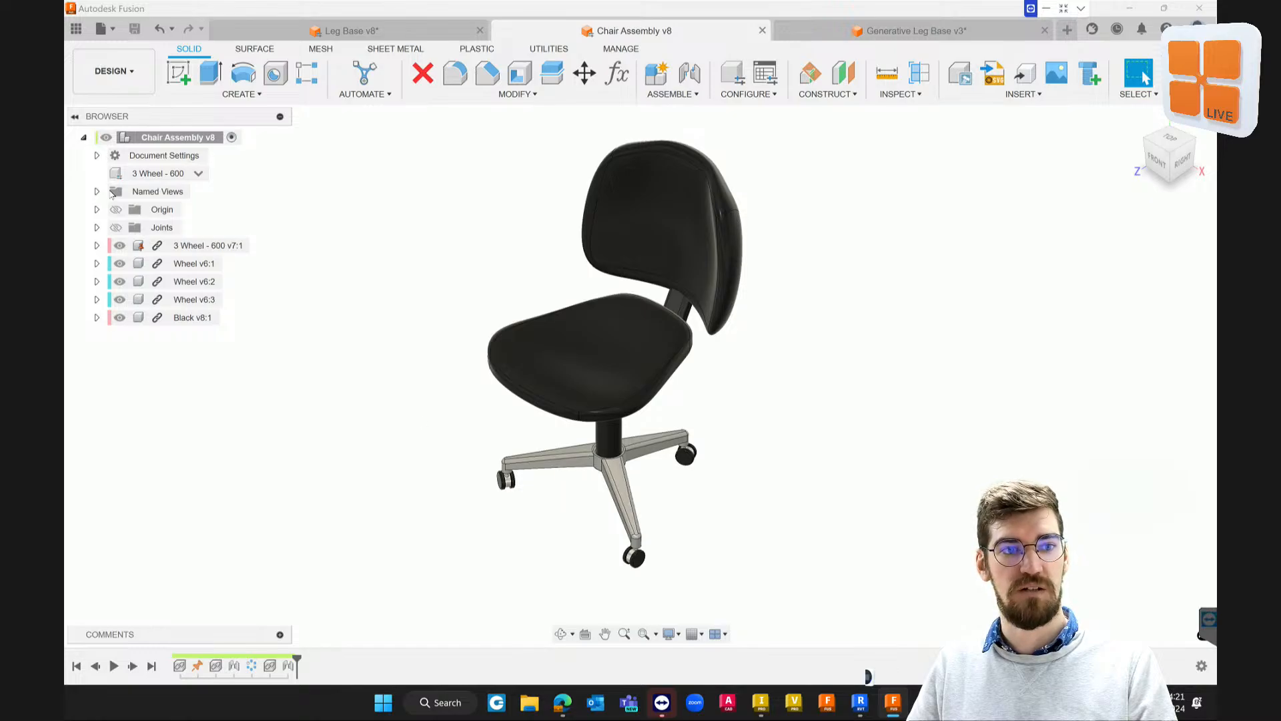
pyautogui.click(200, 175)
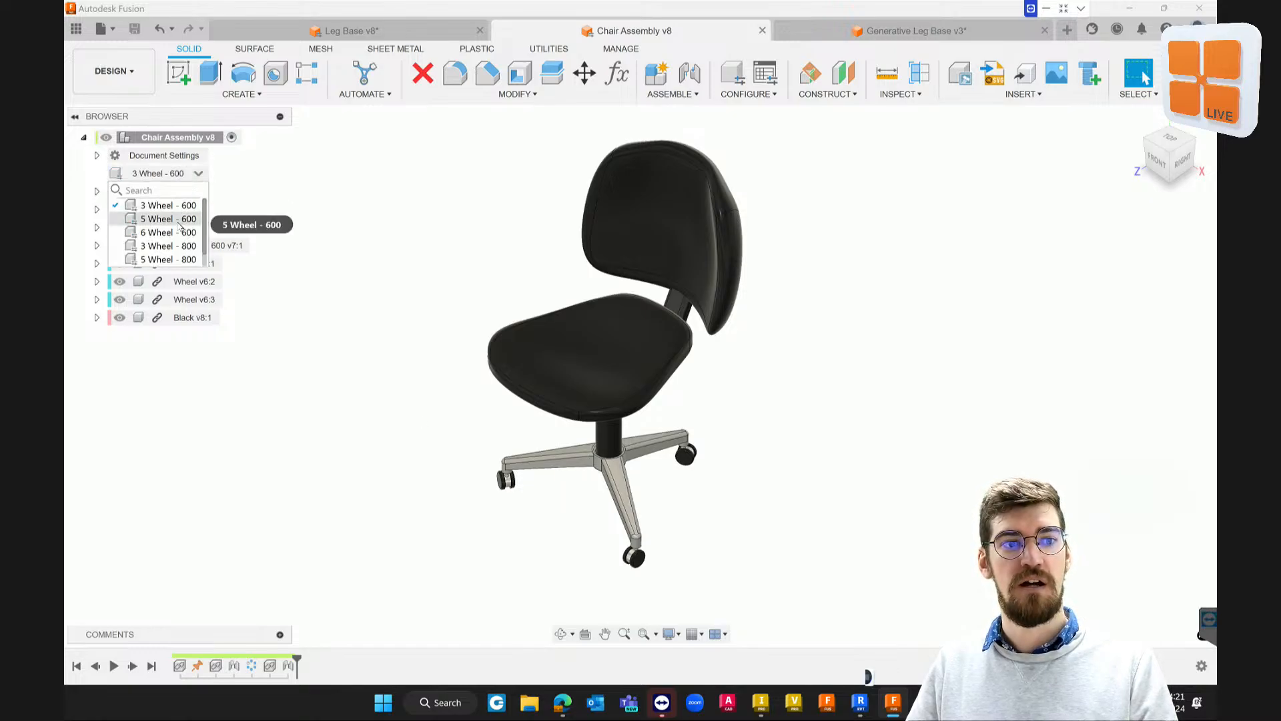
pyautogui.click(179, 220)
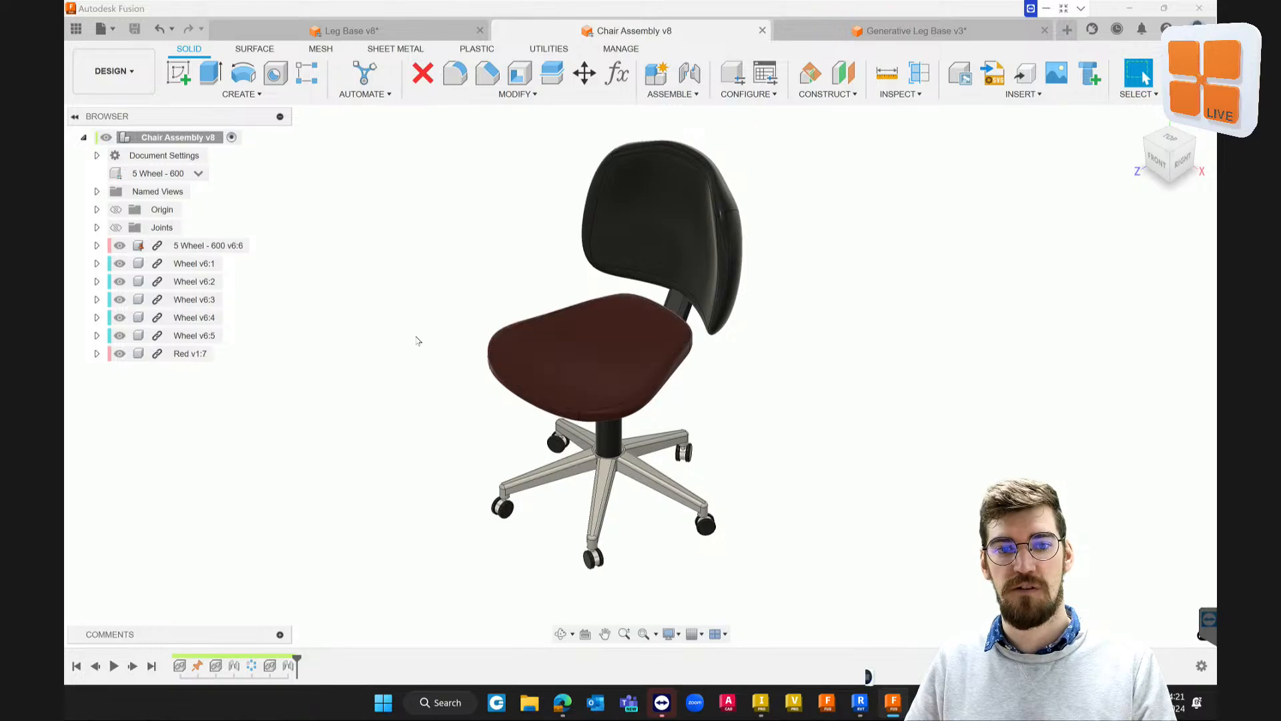
pyautogui.click(197, 173)
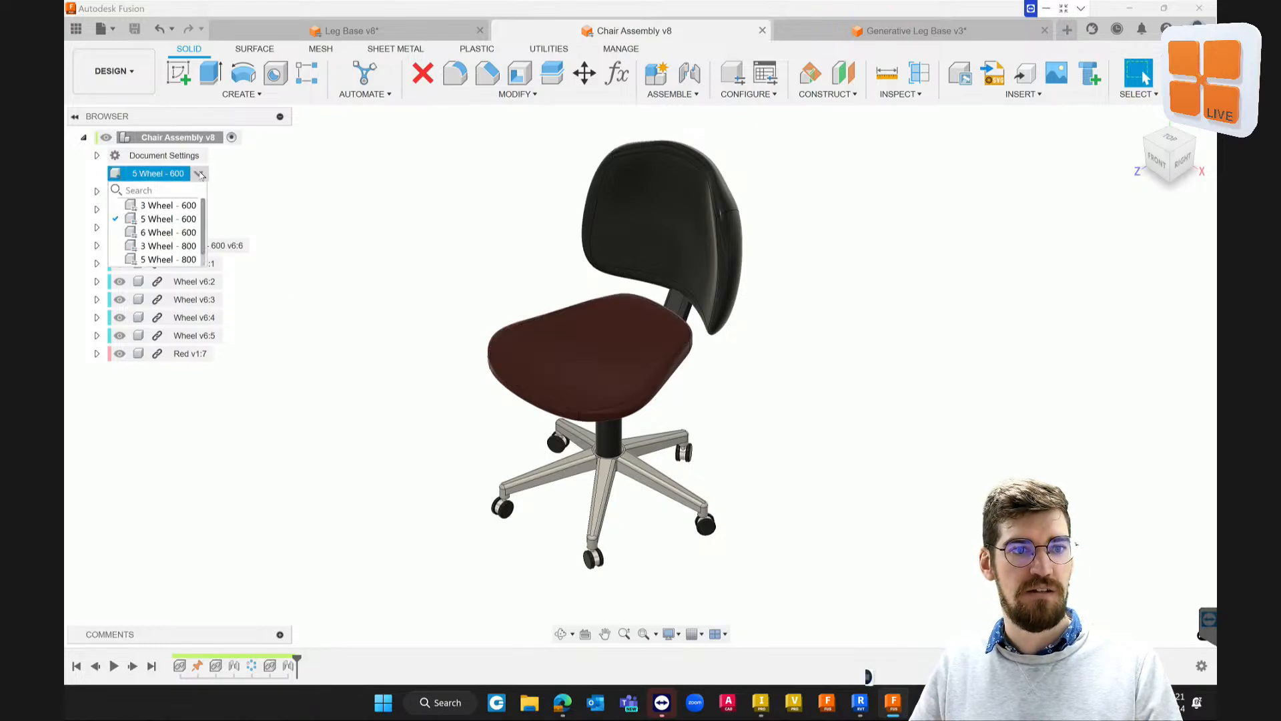
pyautogui.click(146, 234)
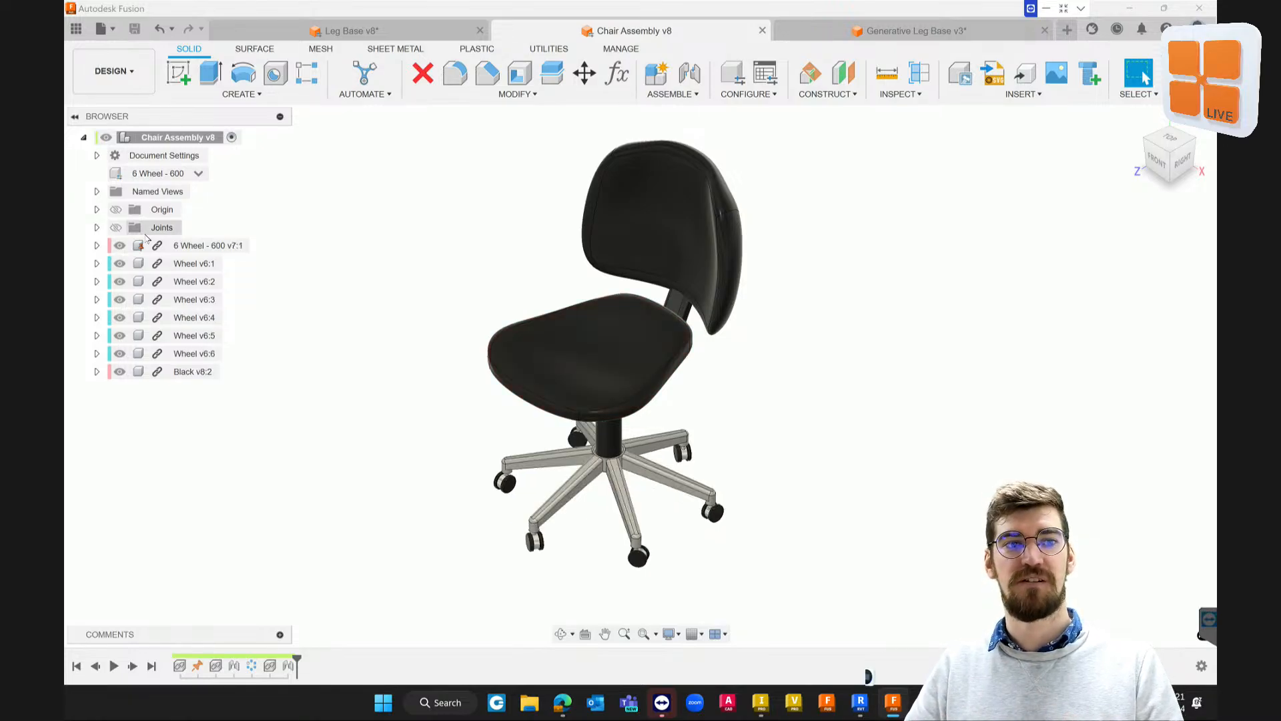
# Activate the 6 Wheel - 800 configuration of the chair assembly and examine the chair
pyautogui.click(200, 174)
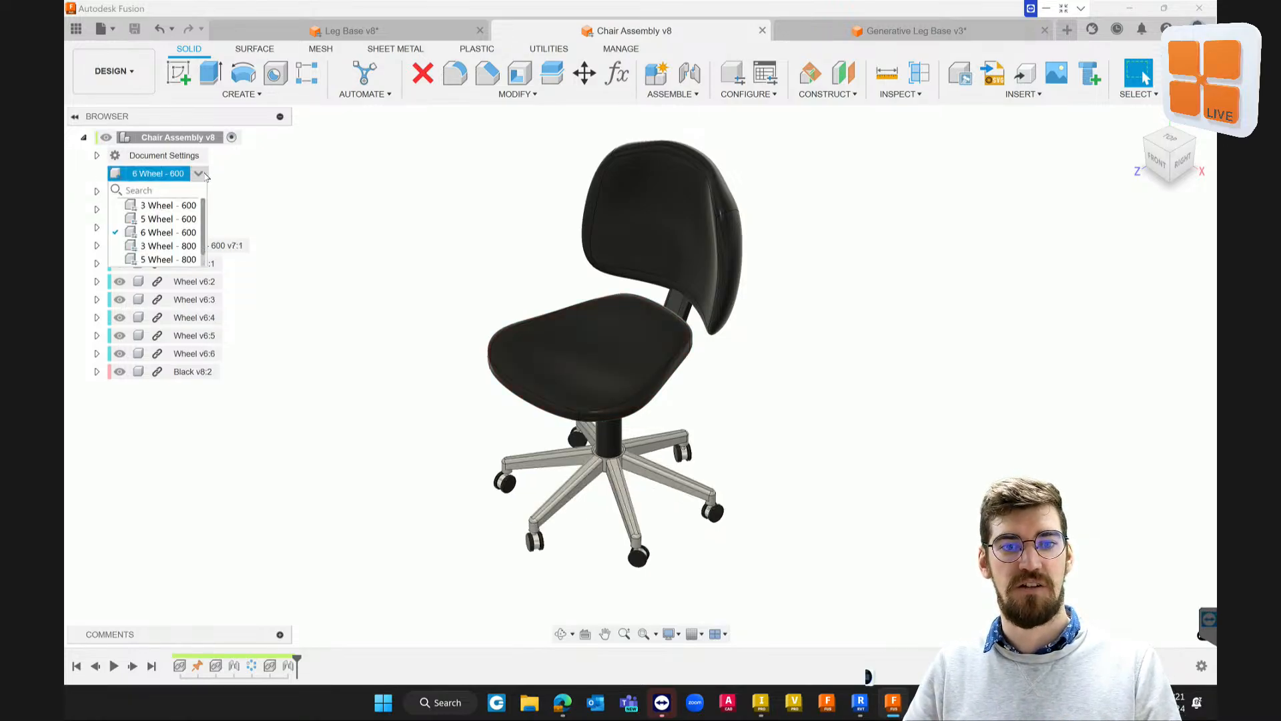
pyautogui.scroll(-1, 166, 253)
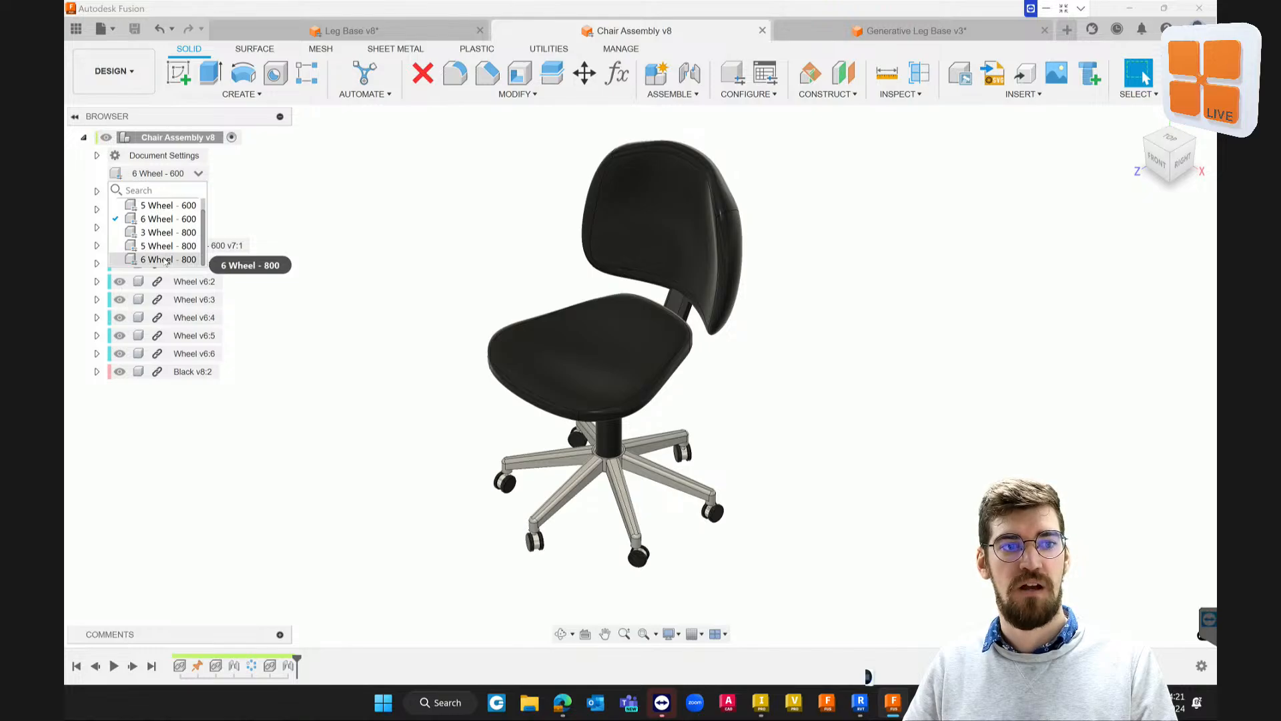
pyautogui.moveTo(160, 265)
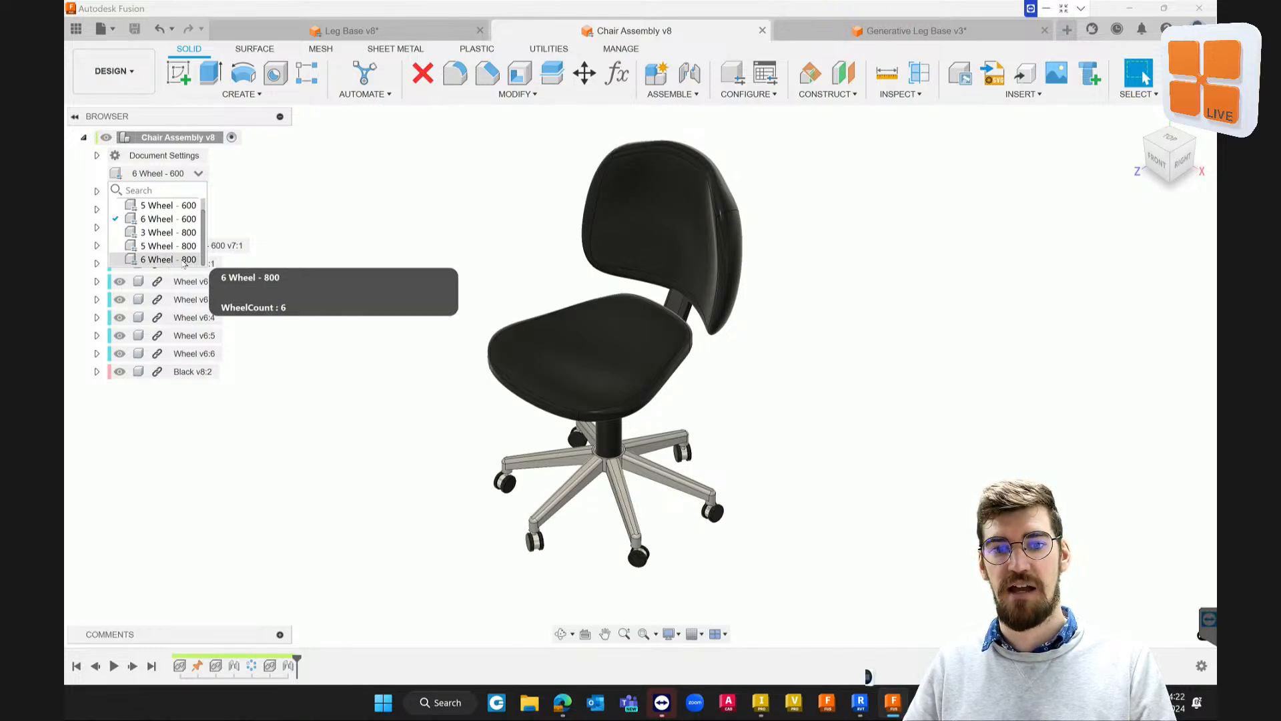
pyautogui.click(183, 262)
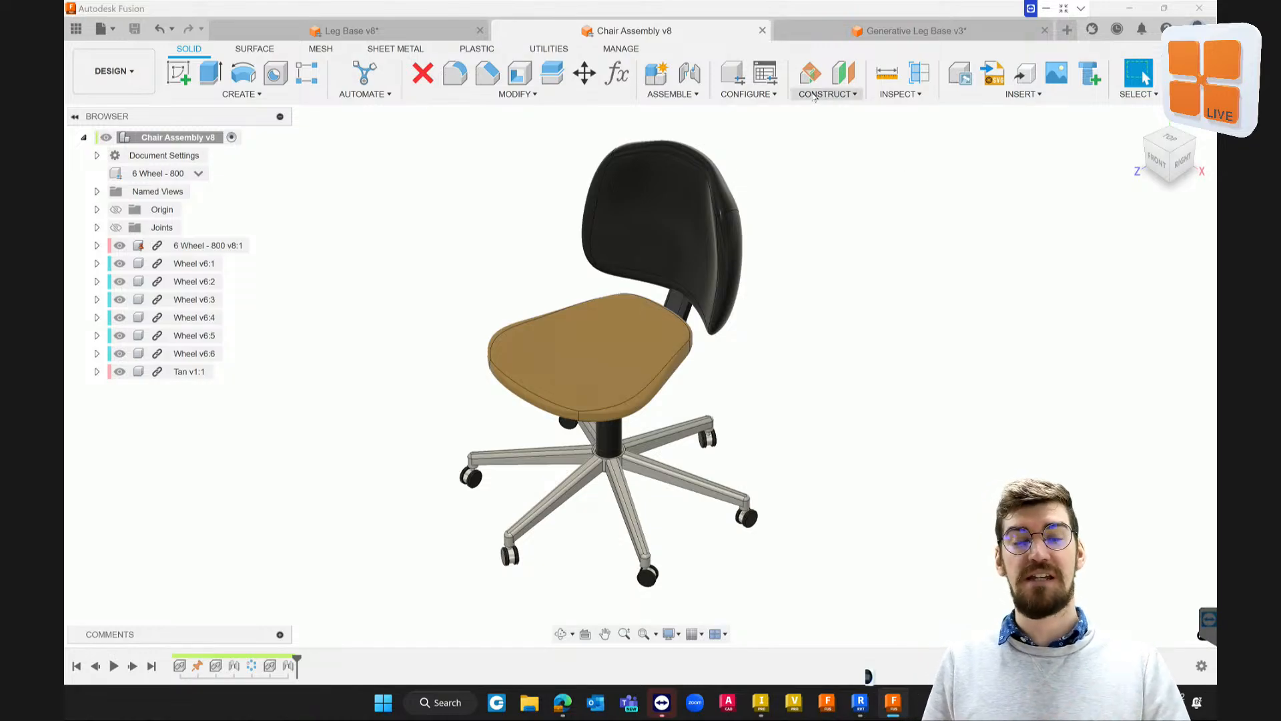
# In the assembly's configuration table, set the chair of 3 Wheel - 600 to Tan and activate that configuration
pyautogui.click(766, 77)
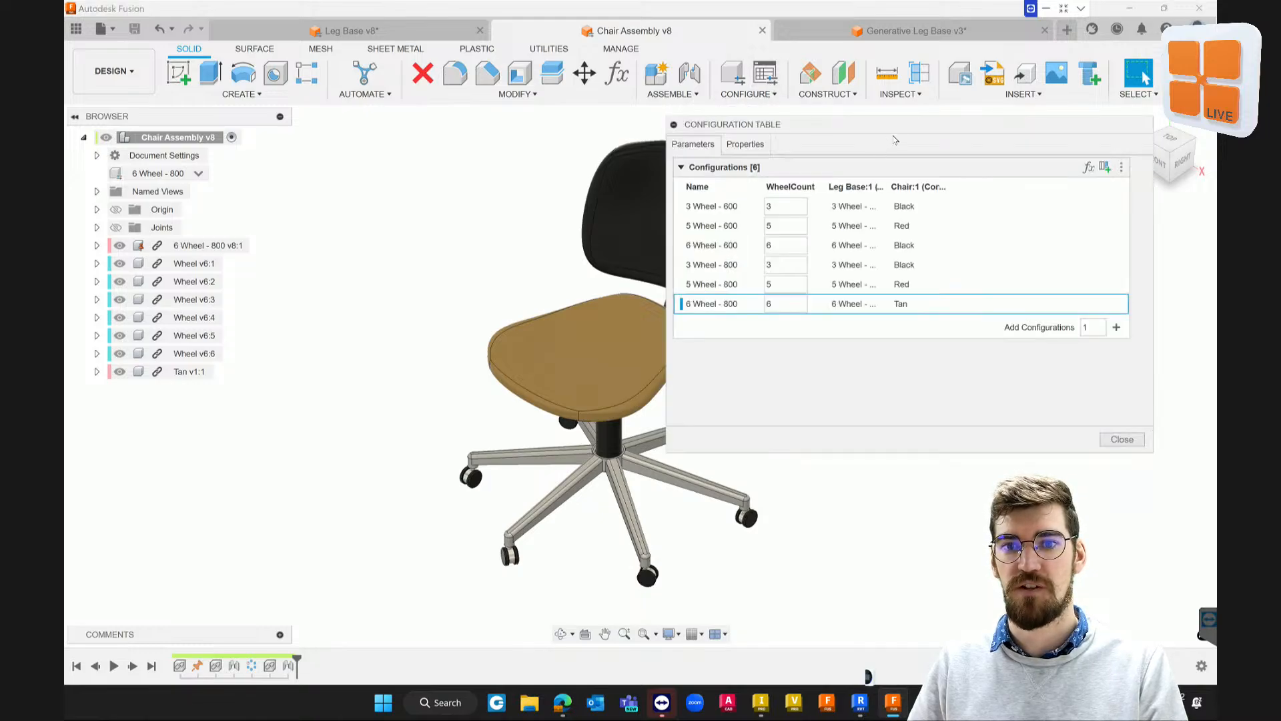
pyautogui.moveTo(907, 128); pyautogui.dragTo(978, 121)
pyautogui.moveTo(502, 243); pyautogui.dragTo(430, 237, button='middle')
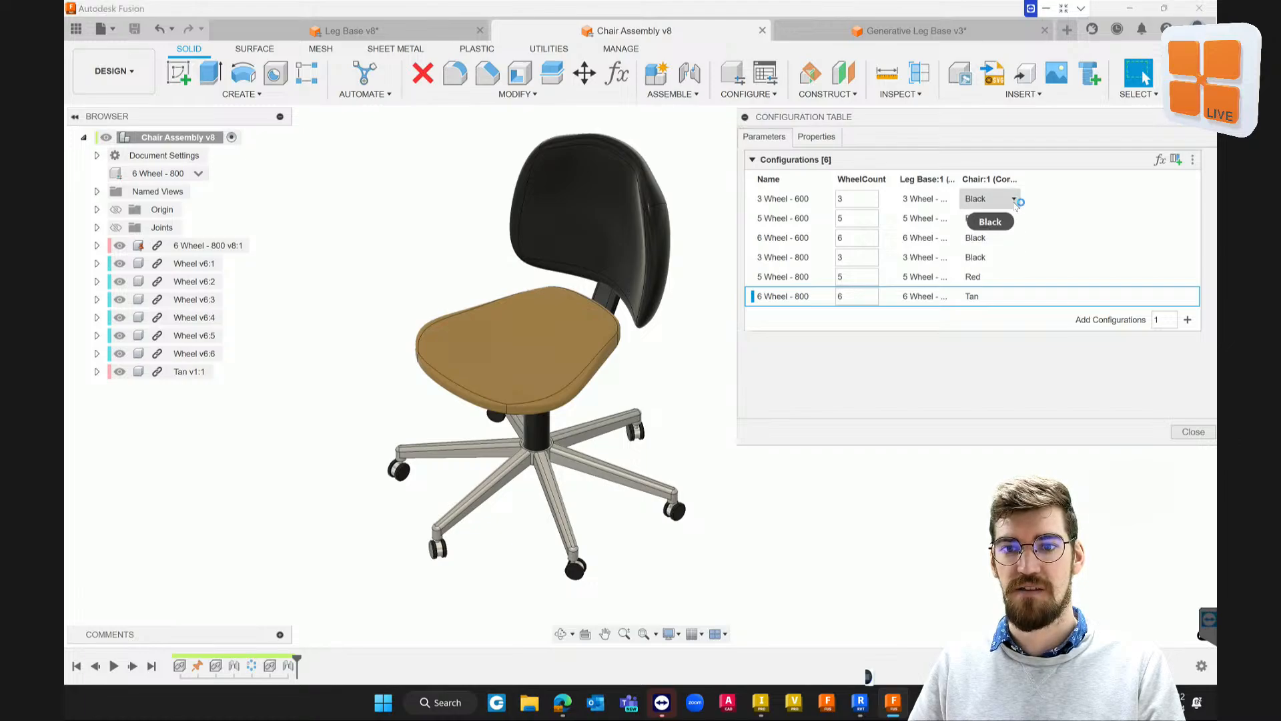
pyautogui.click(1015, 201)
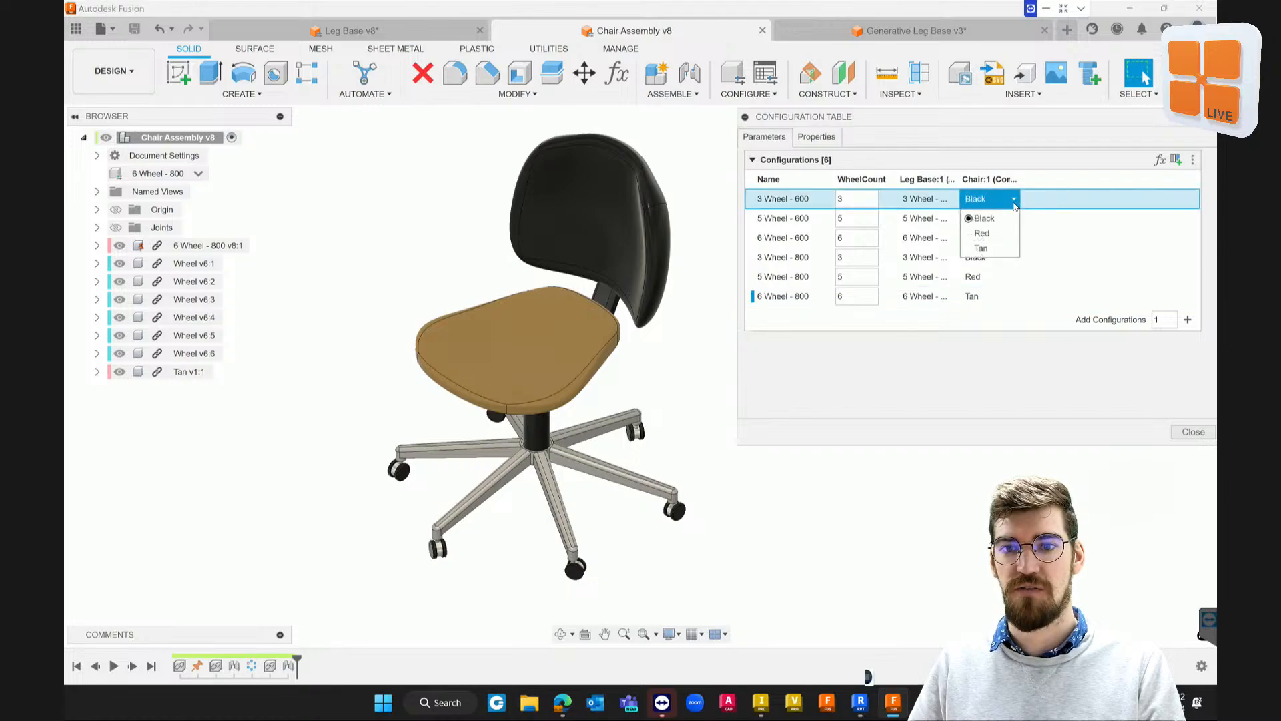
pyautogui.click(994, 249)
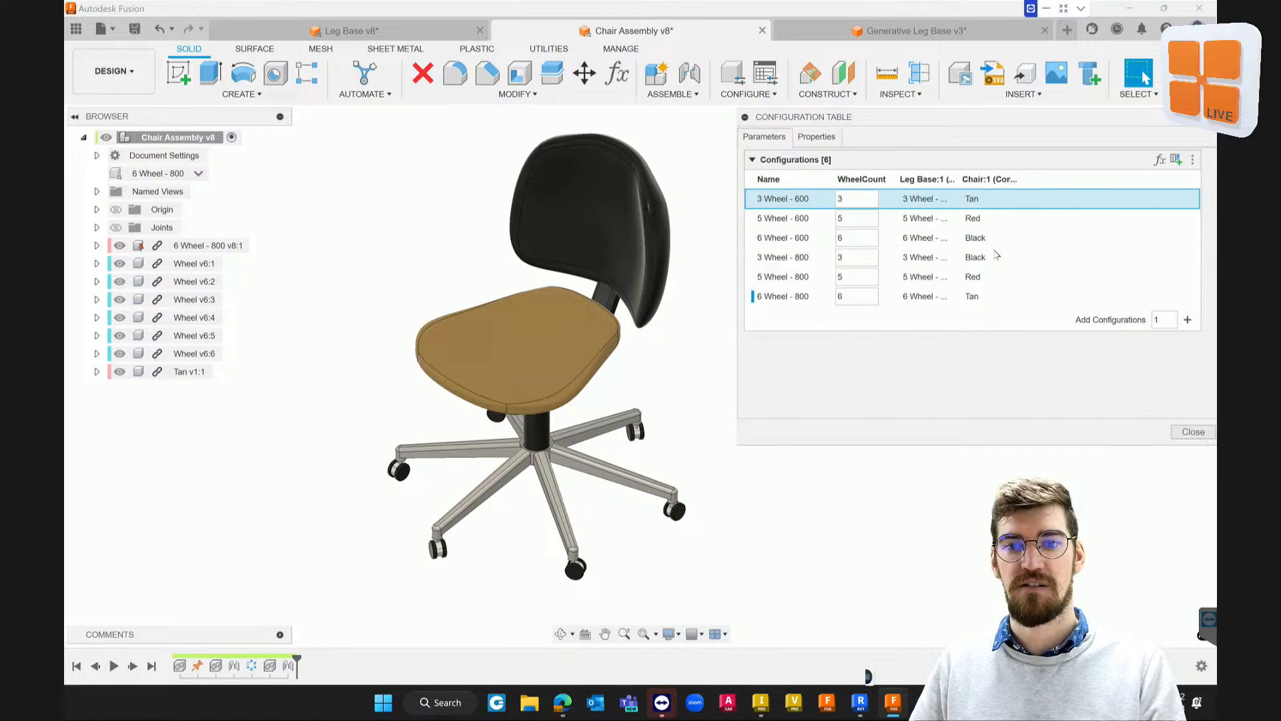
pyautogui.click(754, 201)
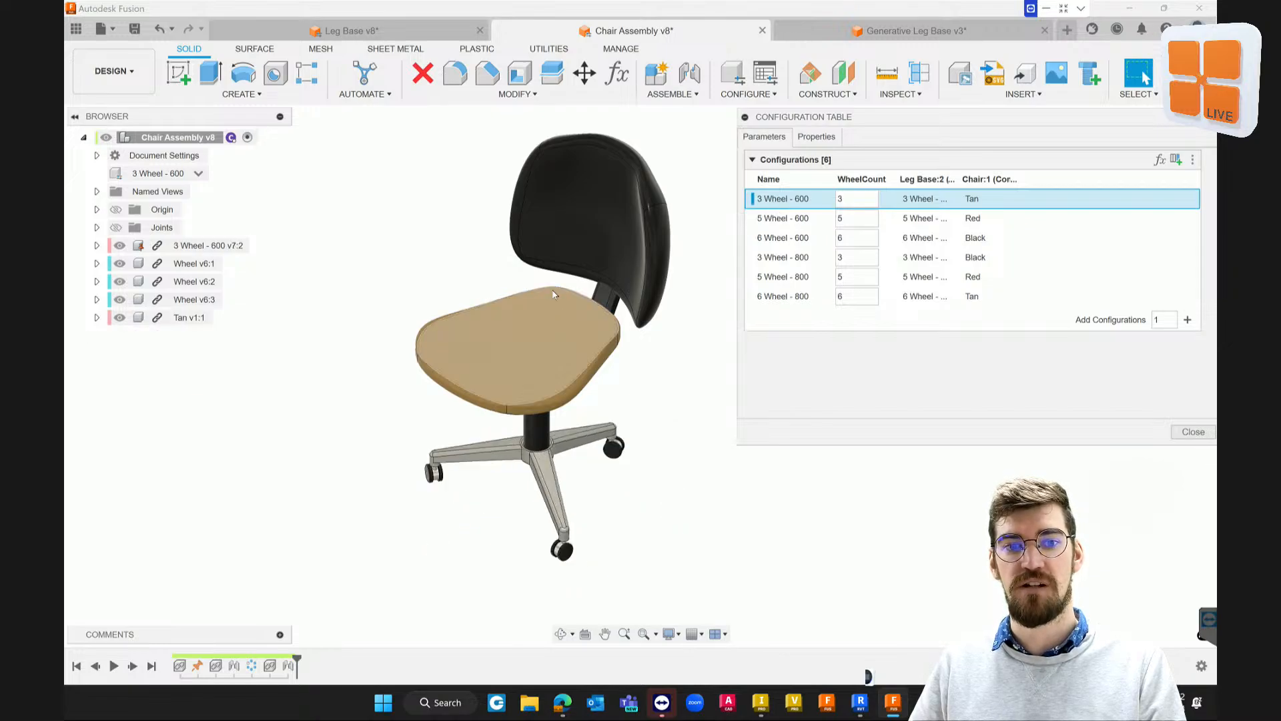
# Try the Black chair for the 3 Wheel - 600 configuration, and set its chair to Red
pyautogui.click(987, 199)
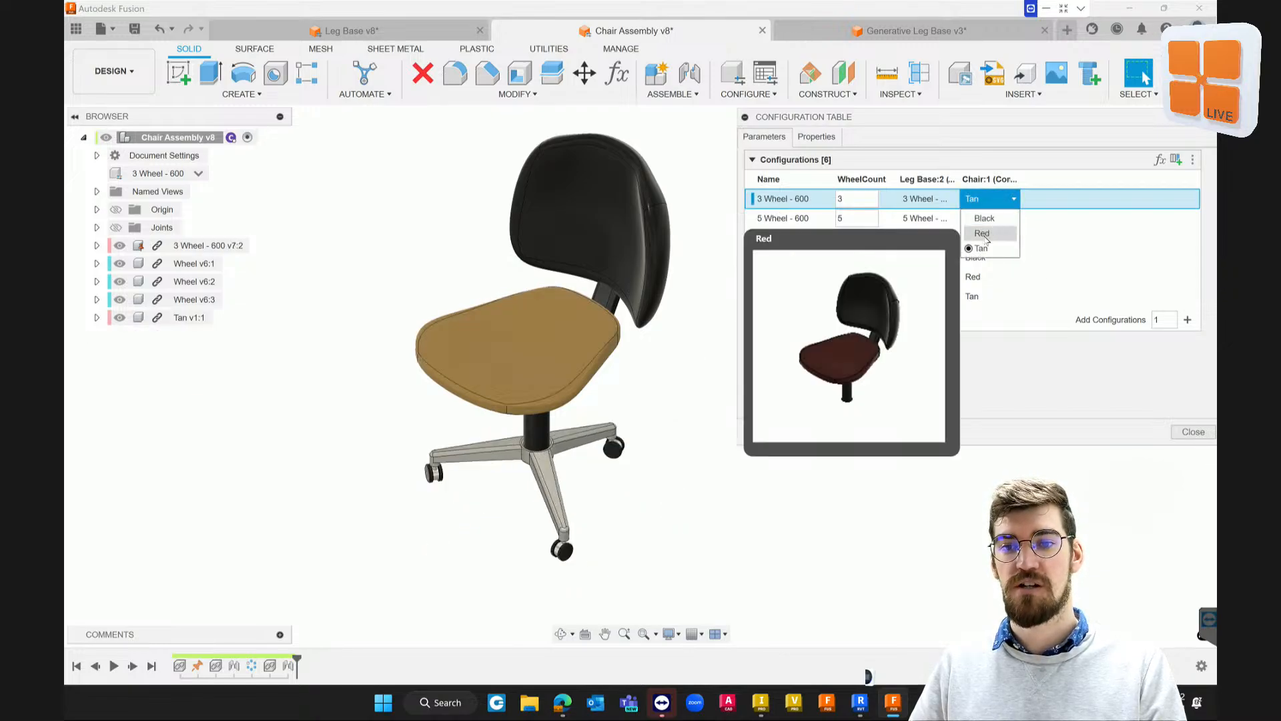
pyautogui.click(984, 234)
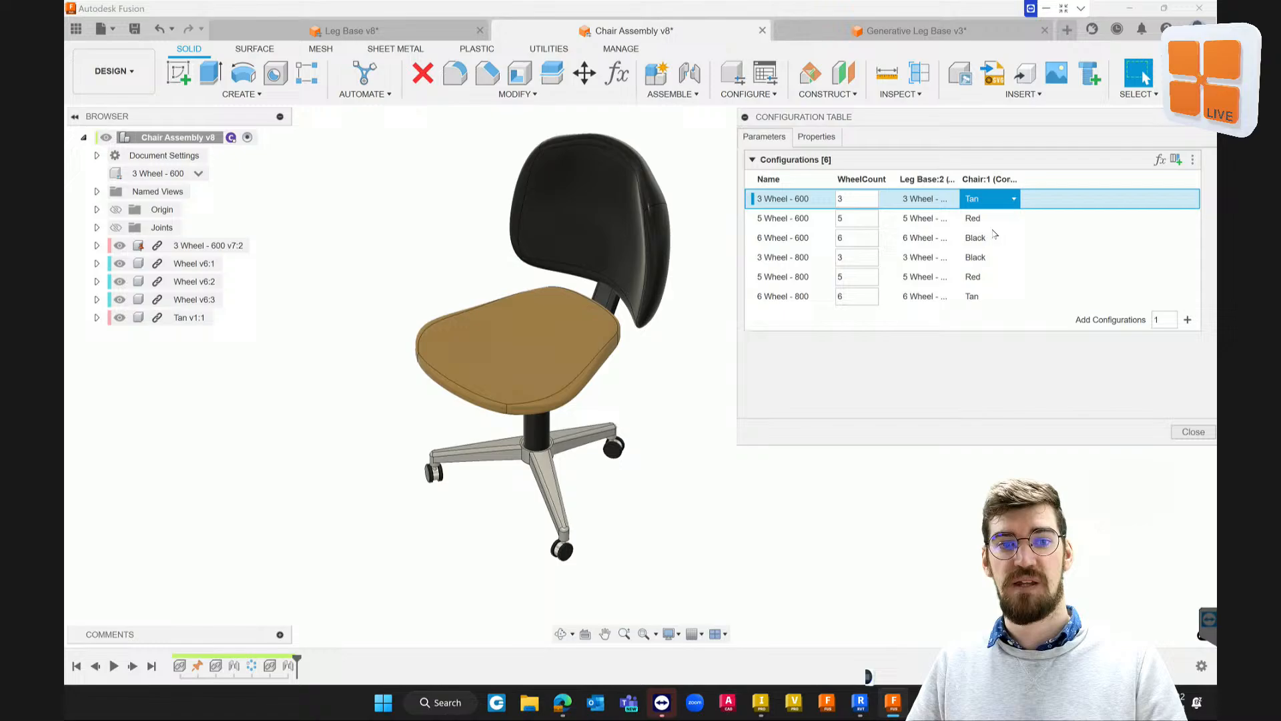
pyautogui.click(990, 198)
pyautogui.click(982, 220)
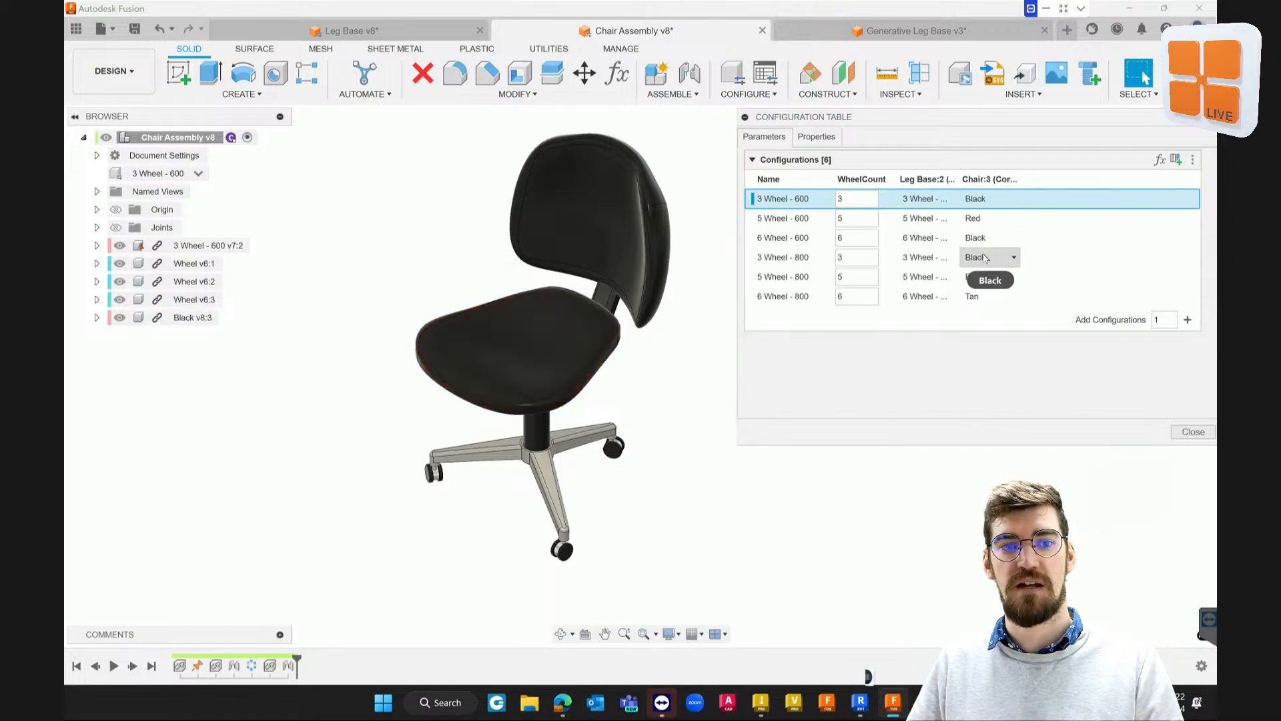
pyautogui.click(987, 198)
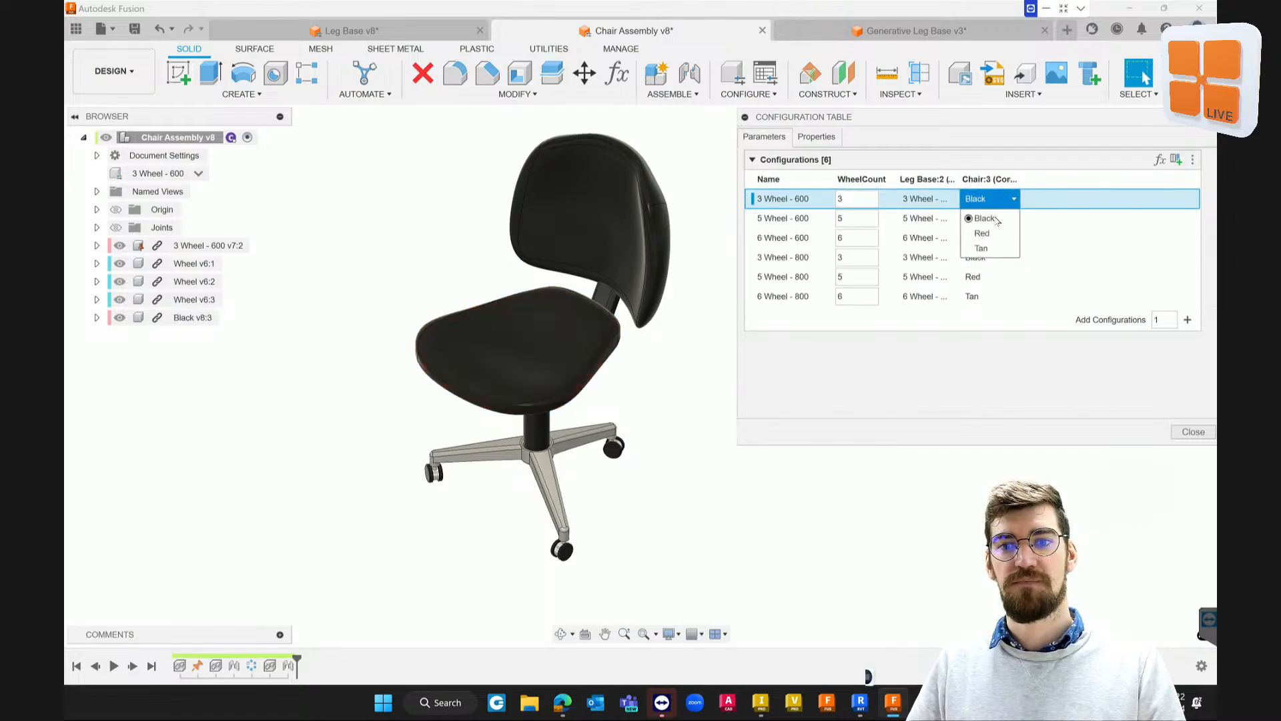
pyautogui.click(990, 233)
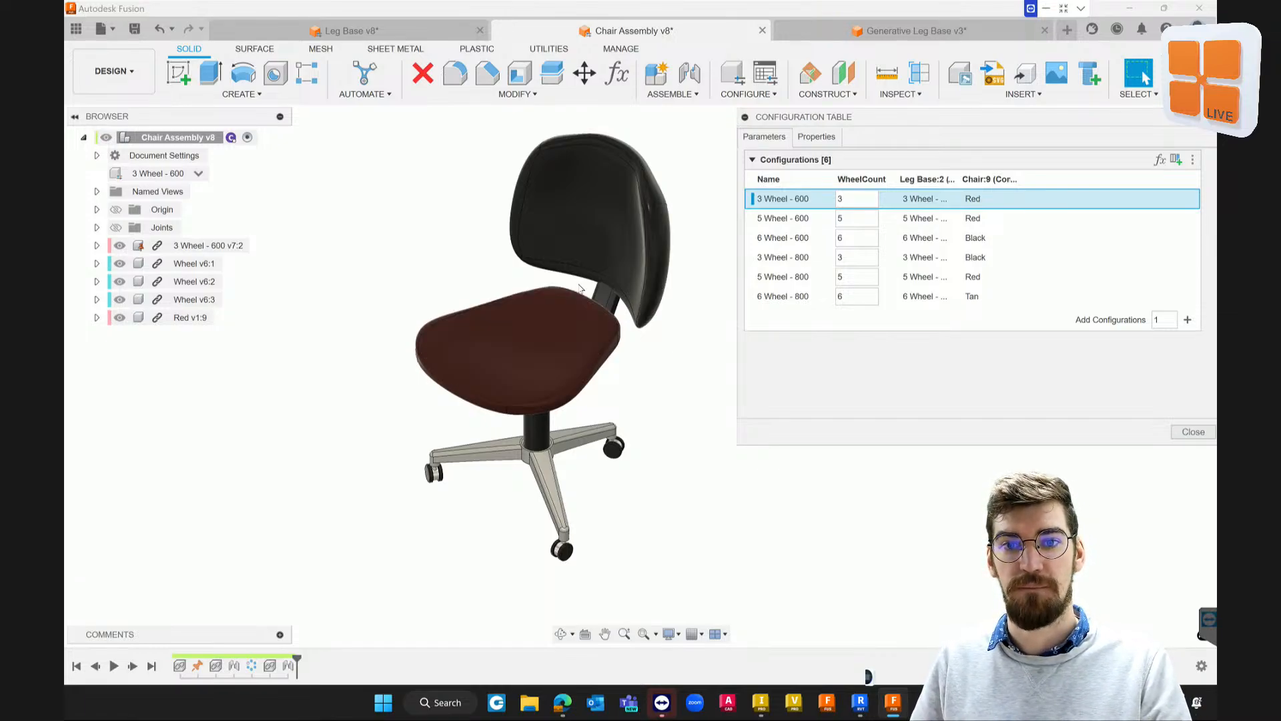
# Review the editable part number and description properties of the chair configurations, and close the configuration table
pyautogui.click(814, 138)
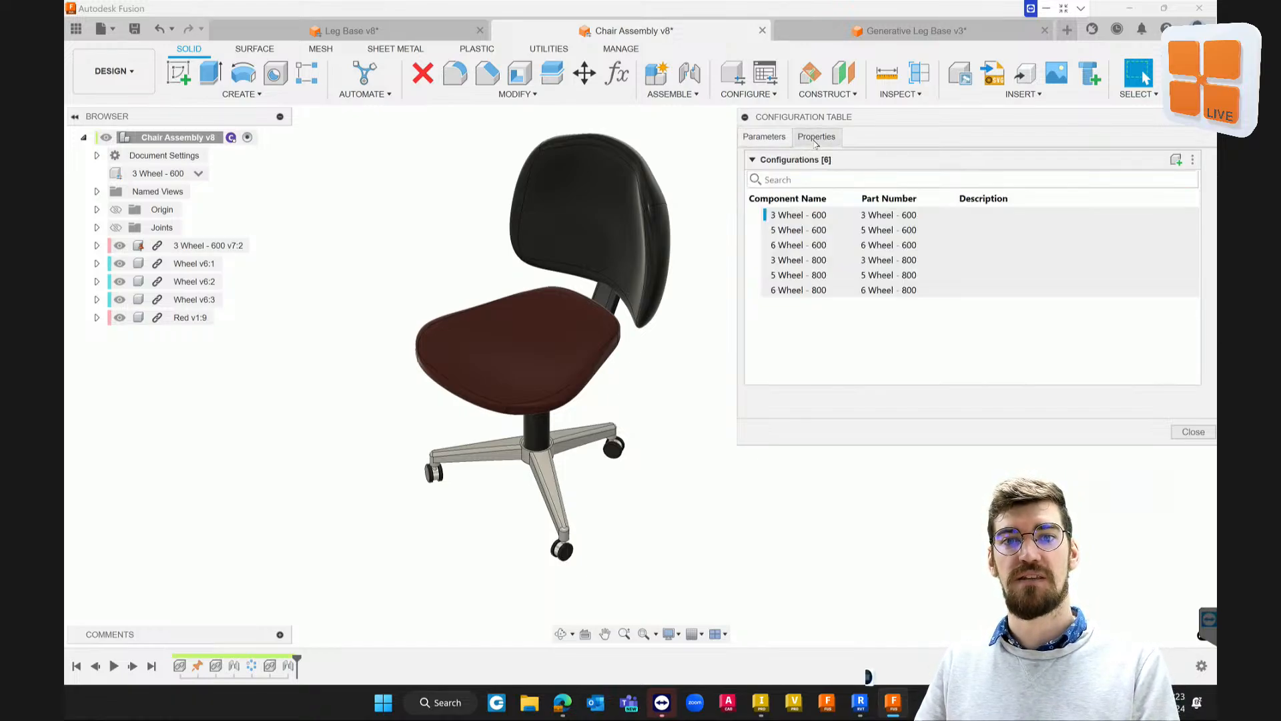
pyautogui.click(893, 217)
pyautogui.click(892, 232)
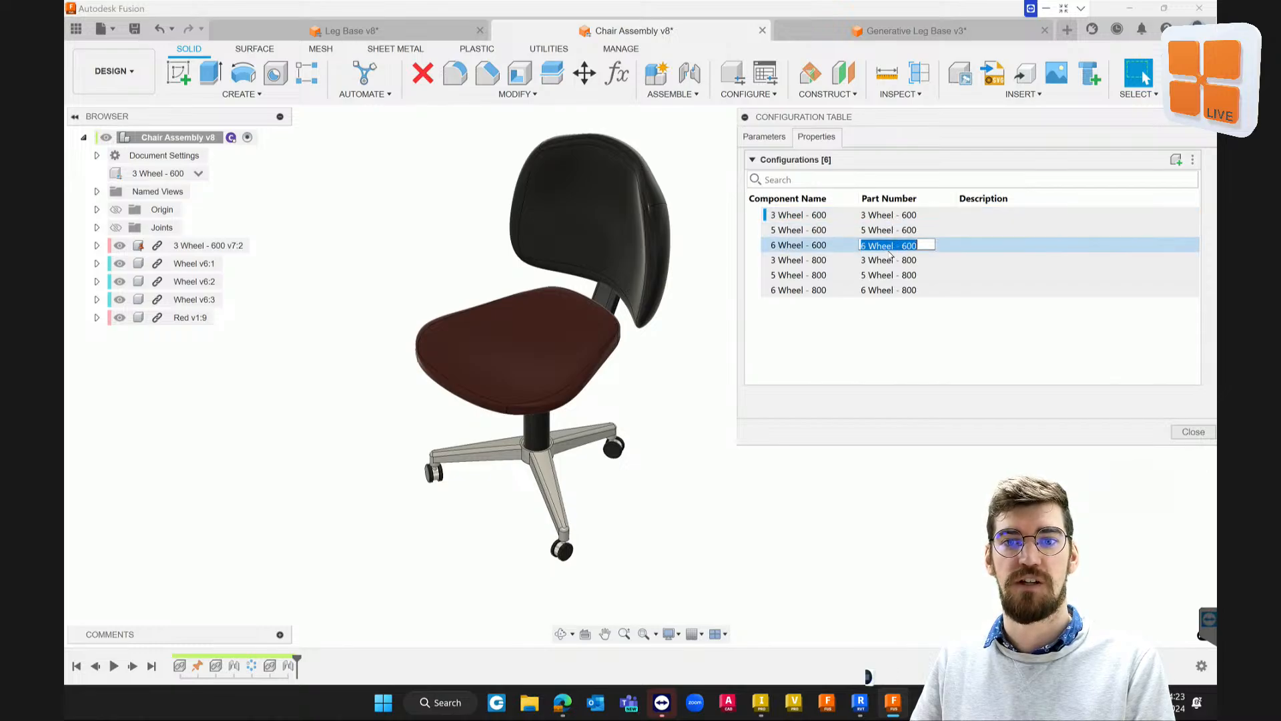
pyautogui.press('Return')
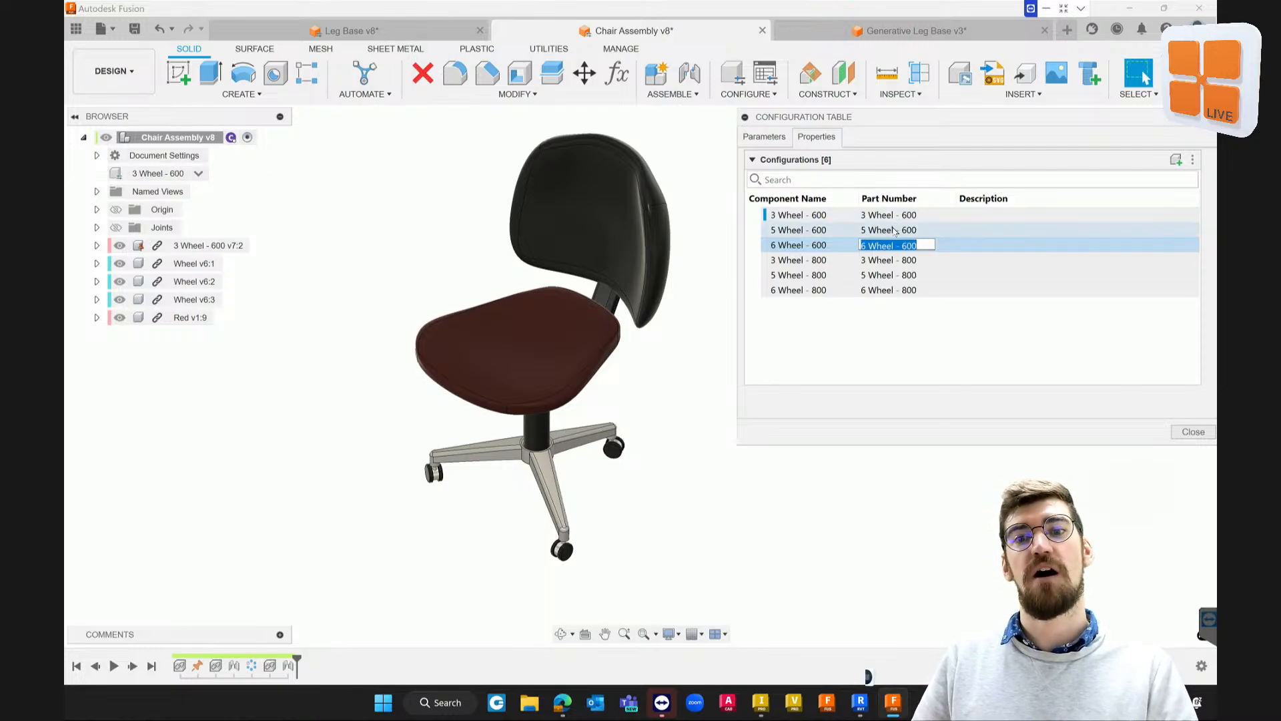
pyautogui.doubleClick(987, 220)
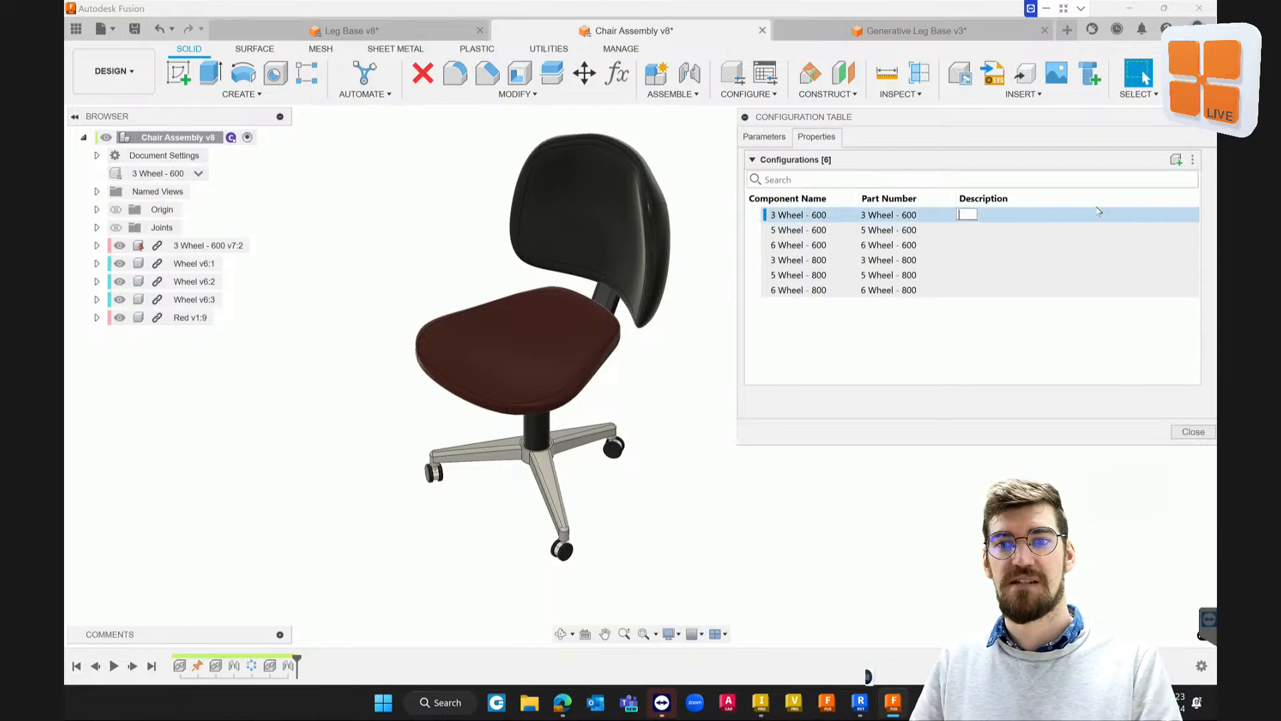
pyautogui.click(1192, 161)
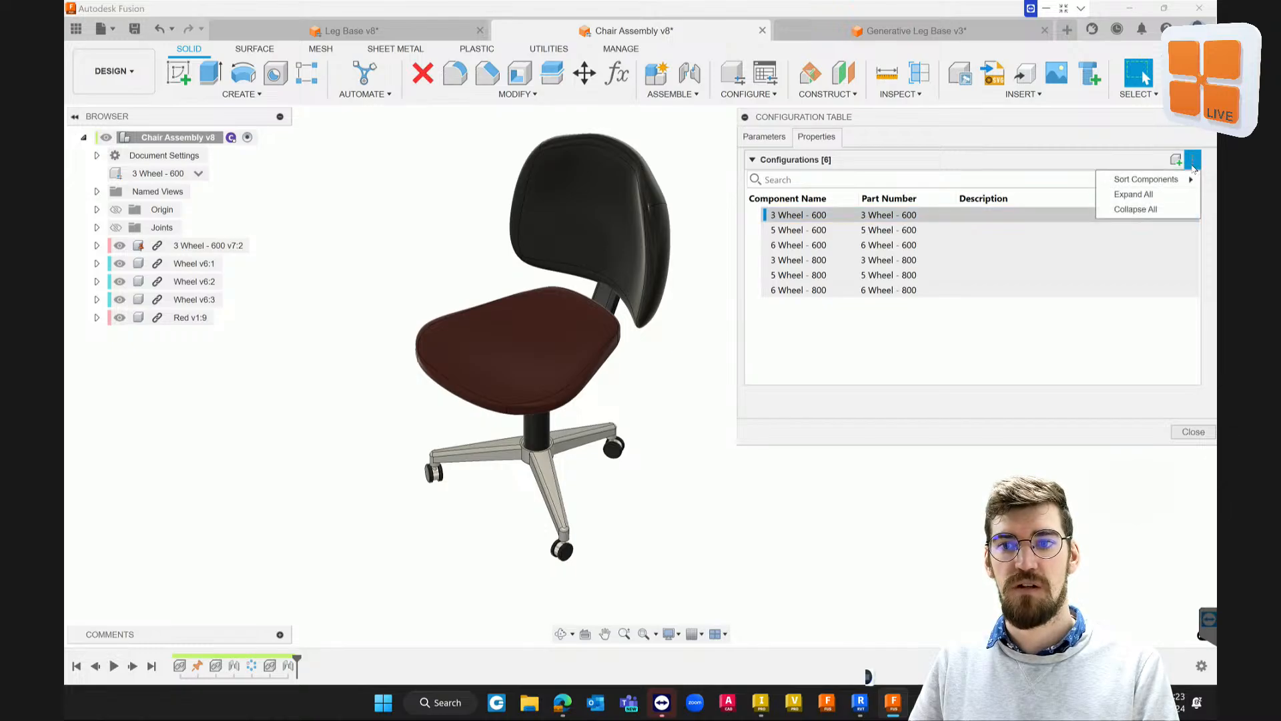
pyautogui.click(1193, 164)
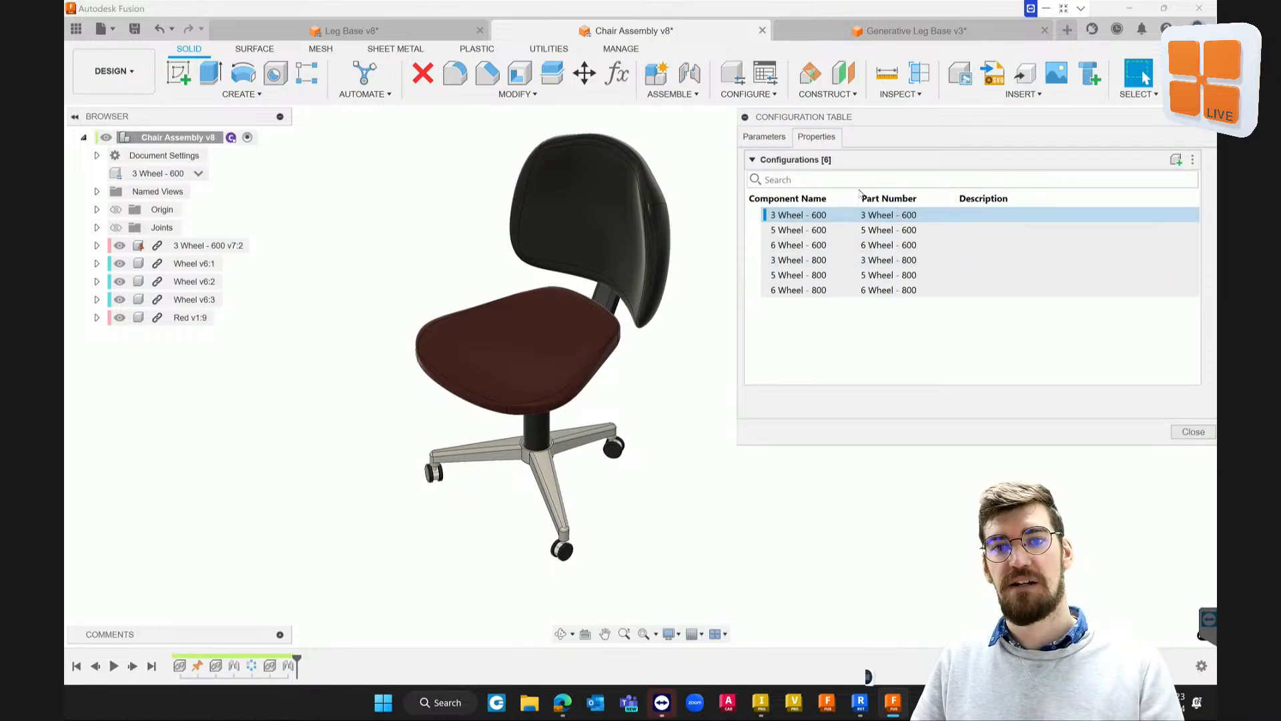
pyautogui.click(1182, 432)
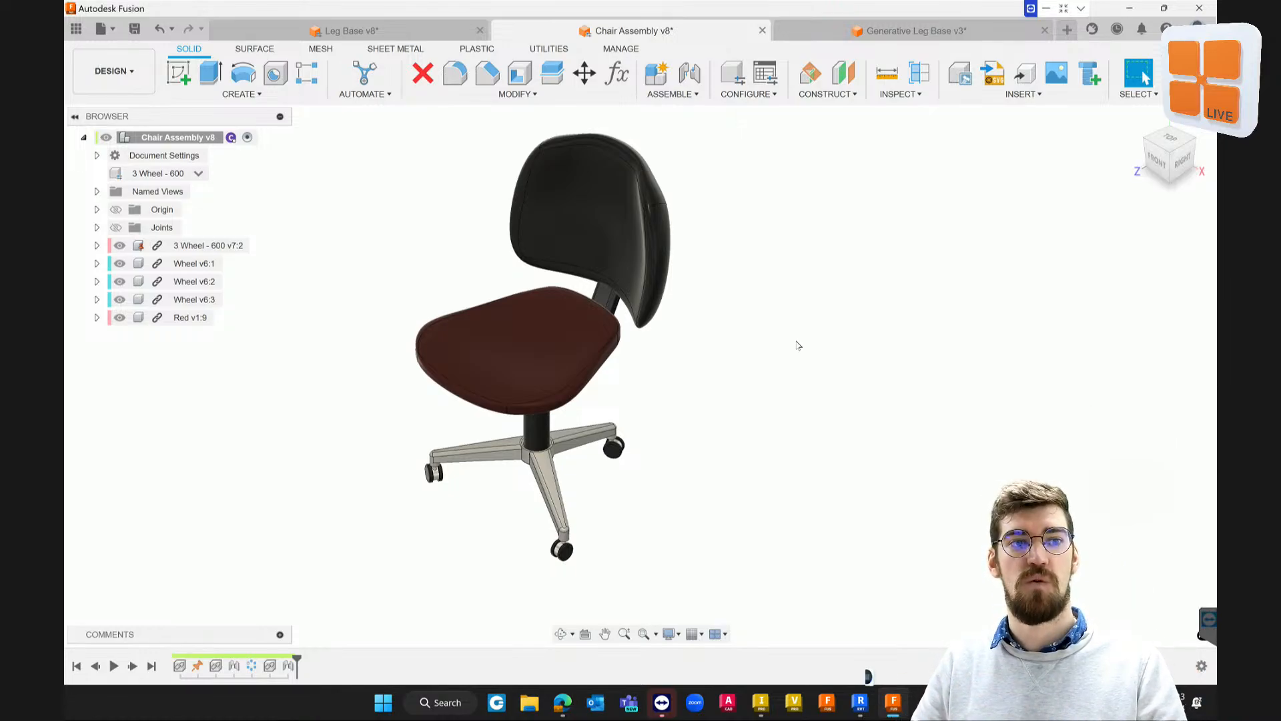
# Activate the 5 Wheel - 600, 3 Wheel - 800 and 6 Wheel - 800 configurations of the chair assembly in turn
pyautogui.click(198, 175)
pyautogui.click(202, 179)
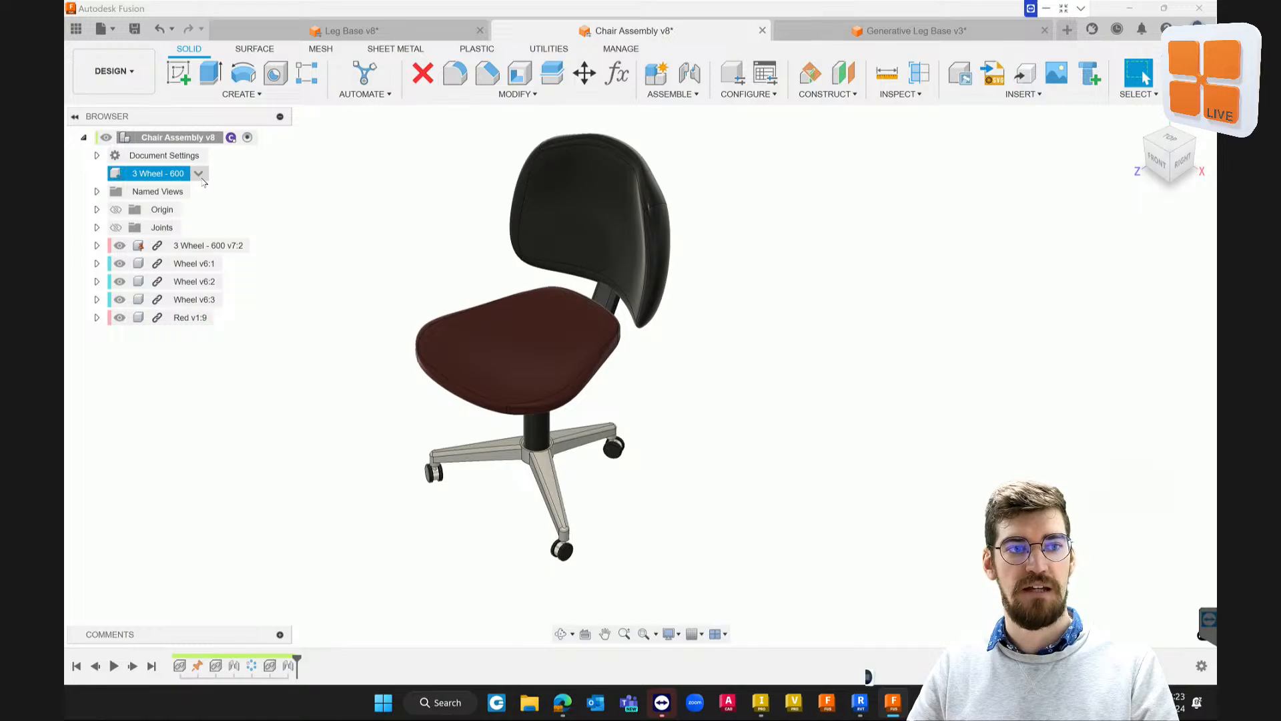
pyautogui.click(199, 174)
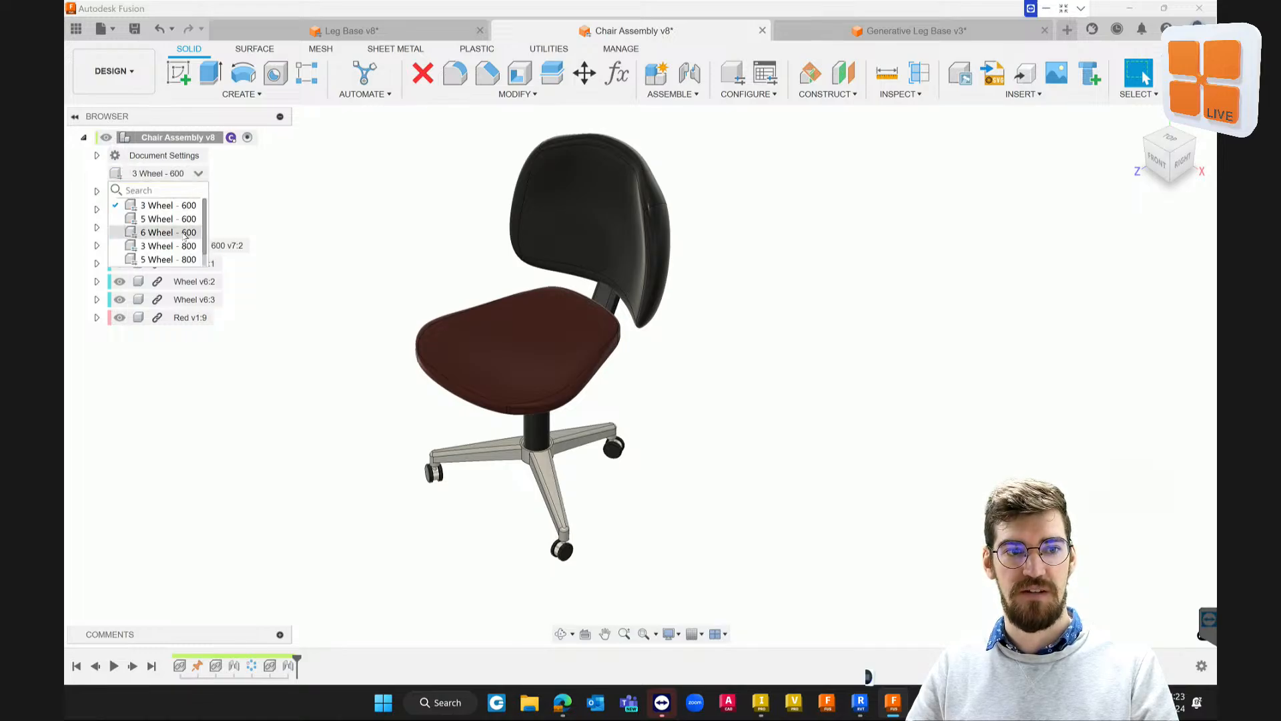
pyautogui.click(168, 218)
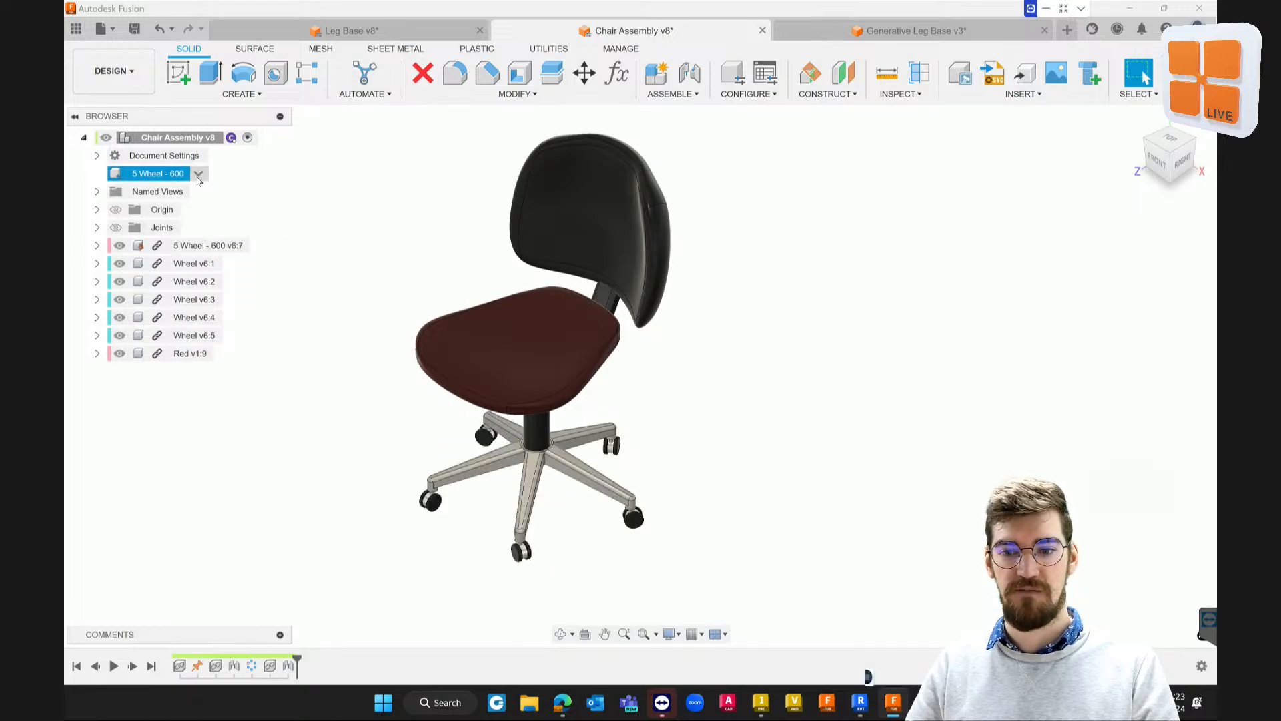
pyautogui.click(198, 174)
pyautogui.click(185, 246)
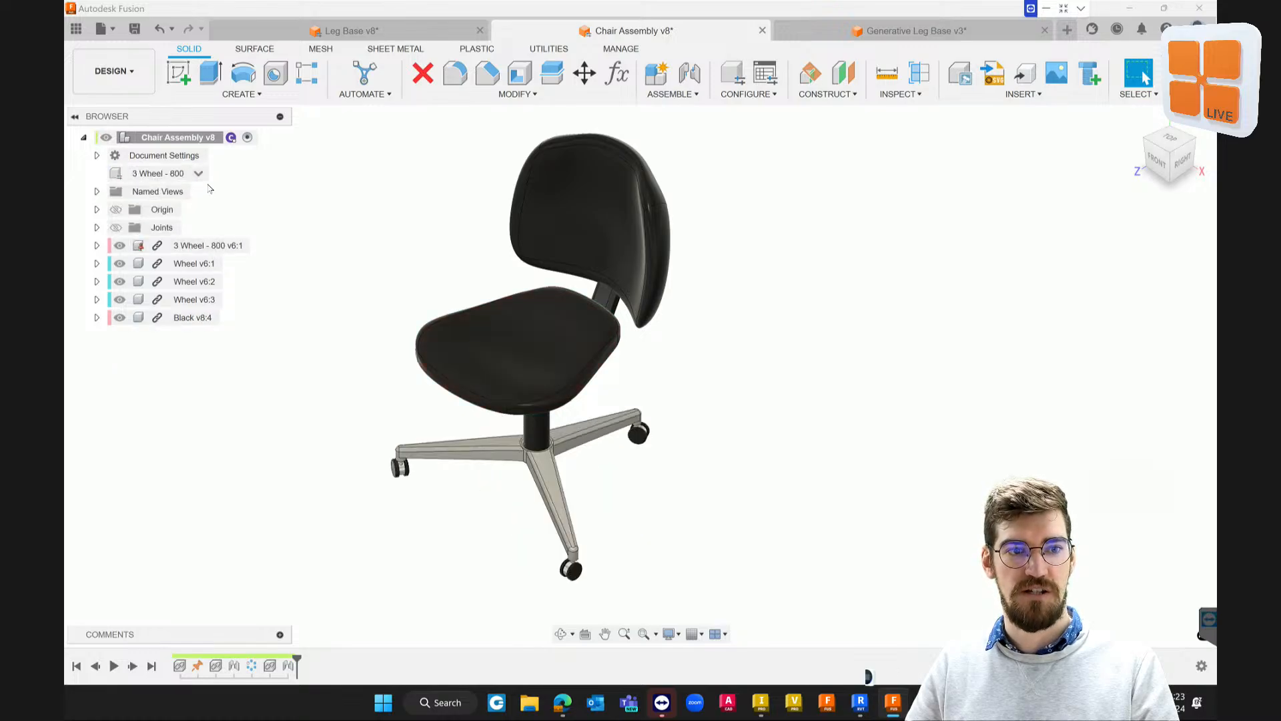
pyautogui.click(198, 173)
pyautogui.click(220, 259)
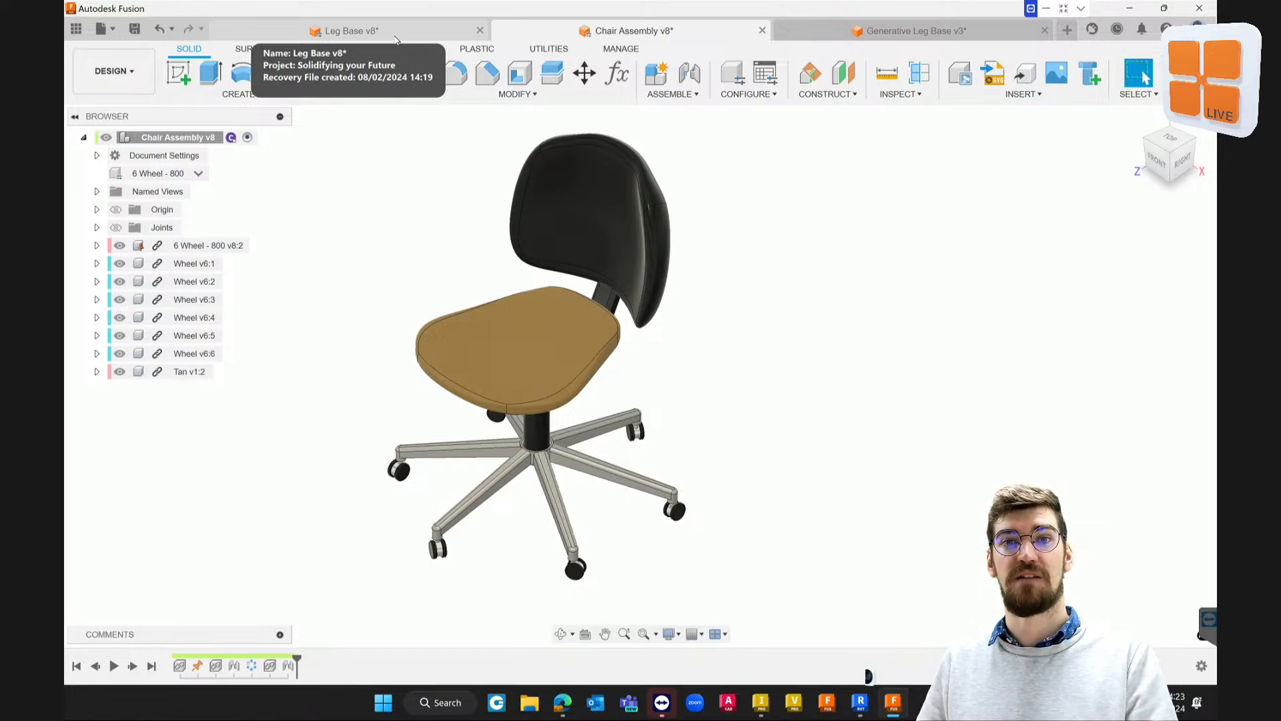
# Review the WheelCount parameter of the 3 Wheel - 600 and 5 Wheel - 600 configurations in the configuration table, and close it
pyautogui.click(781, 82)
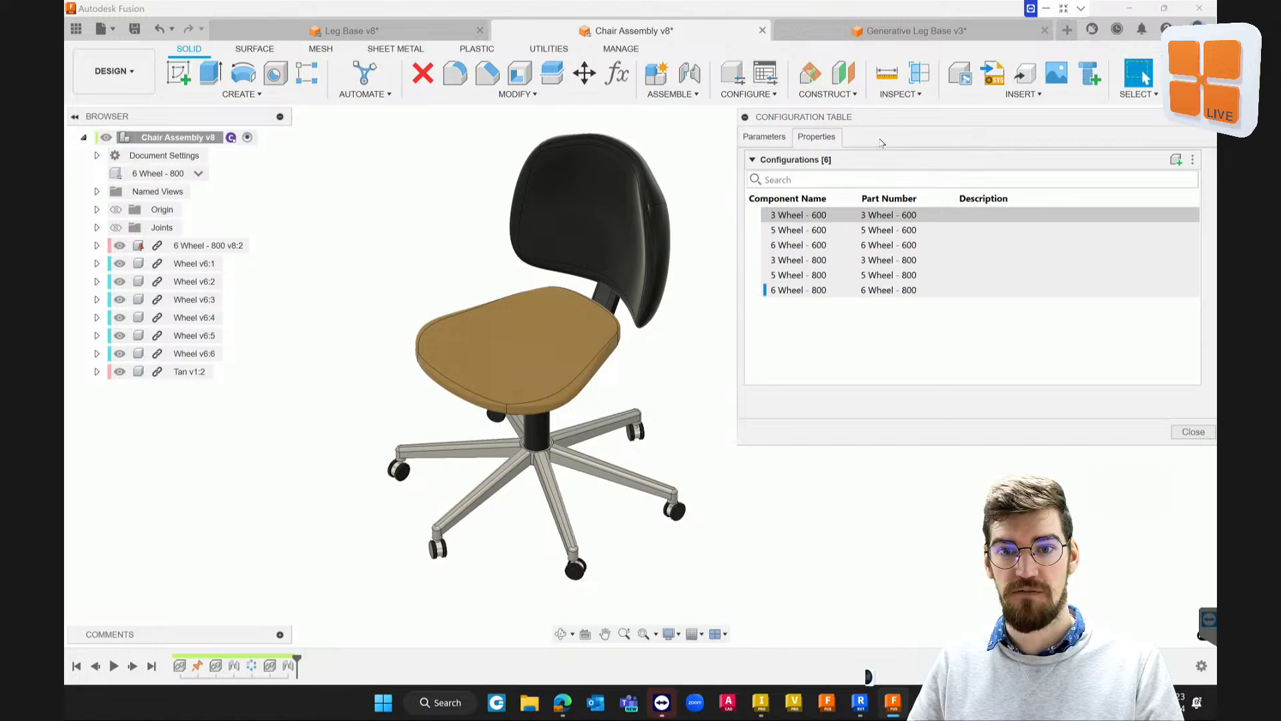
pyautogui.click(773, 137)
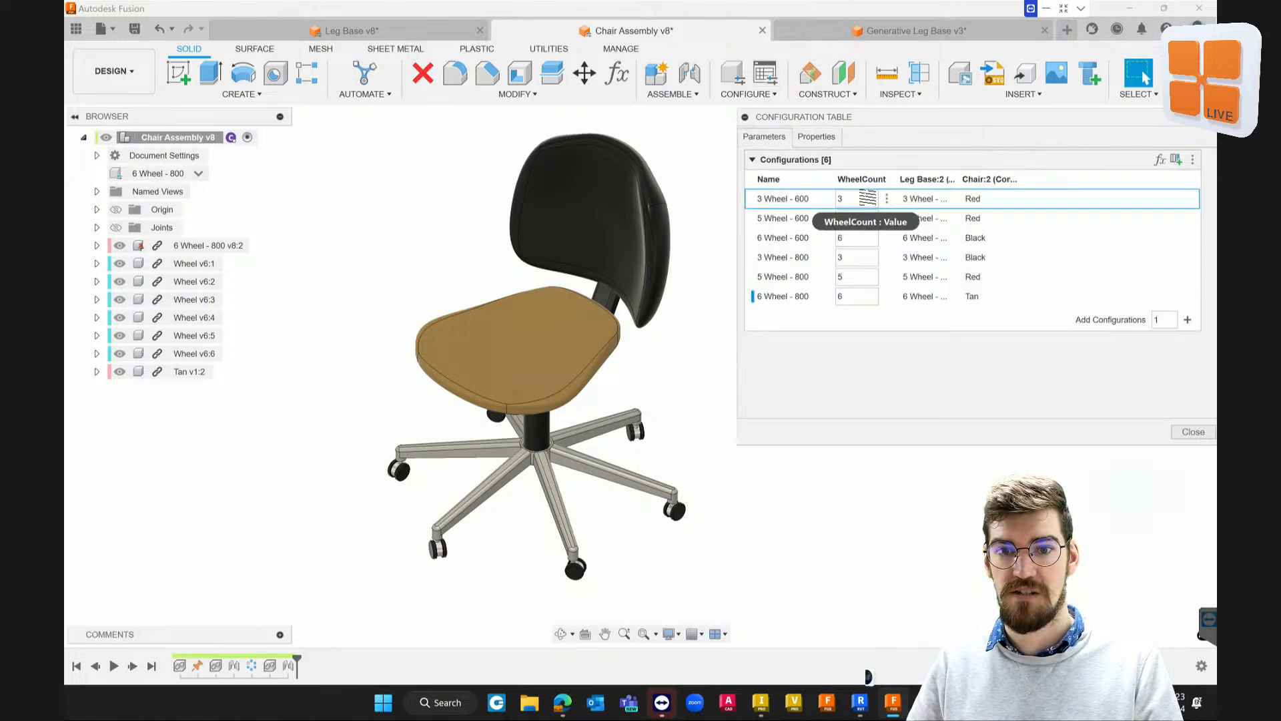
pyautogui.click(850, 219)
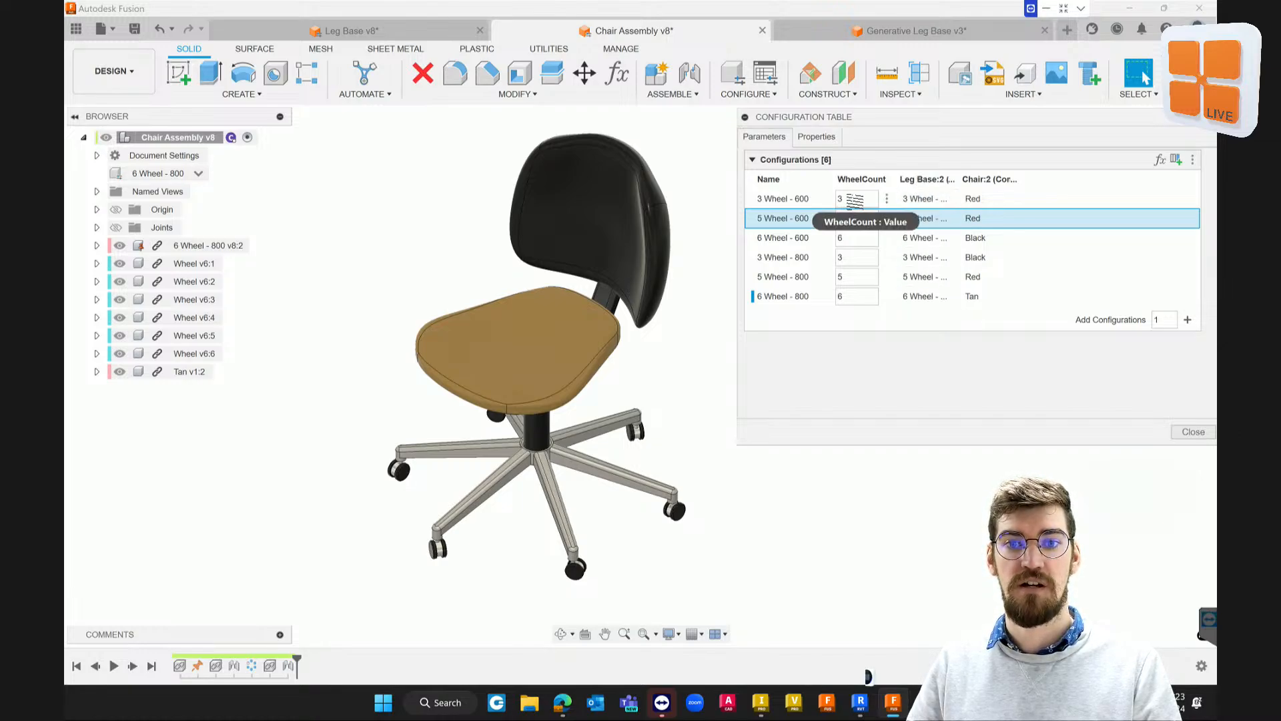
pyautogui.click(855, 199)
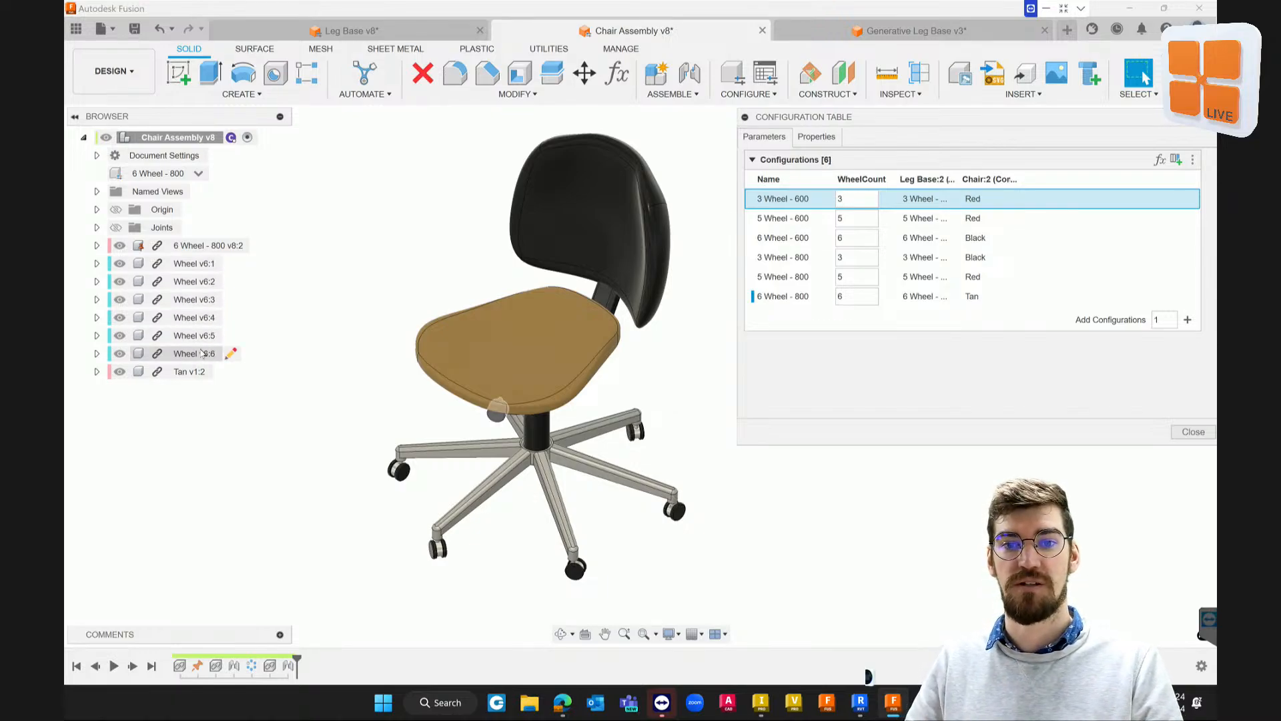
pyautogui.click(1192, 432)
# Start inserting a fastener for the plate under the seat, choosing the ANSI metric Heavy Hex Bolt from the Hex Head bolts and screws
pyautogui.moveTo(916, 159); pyautogui.dragTo(886, 167, button='middle')
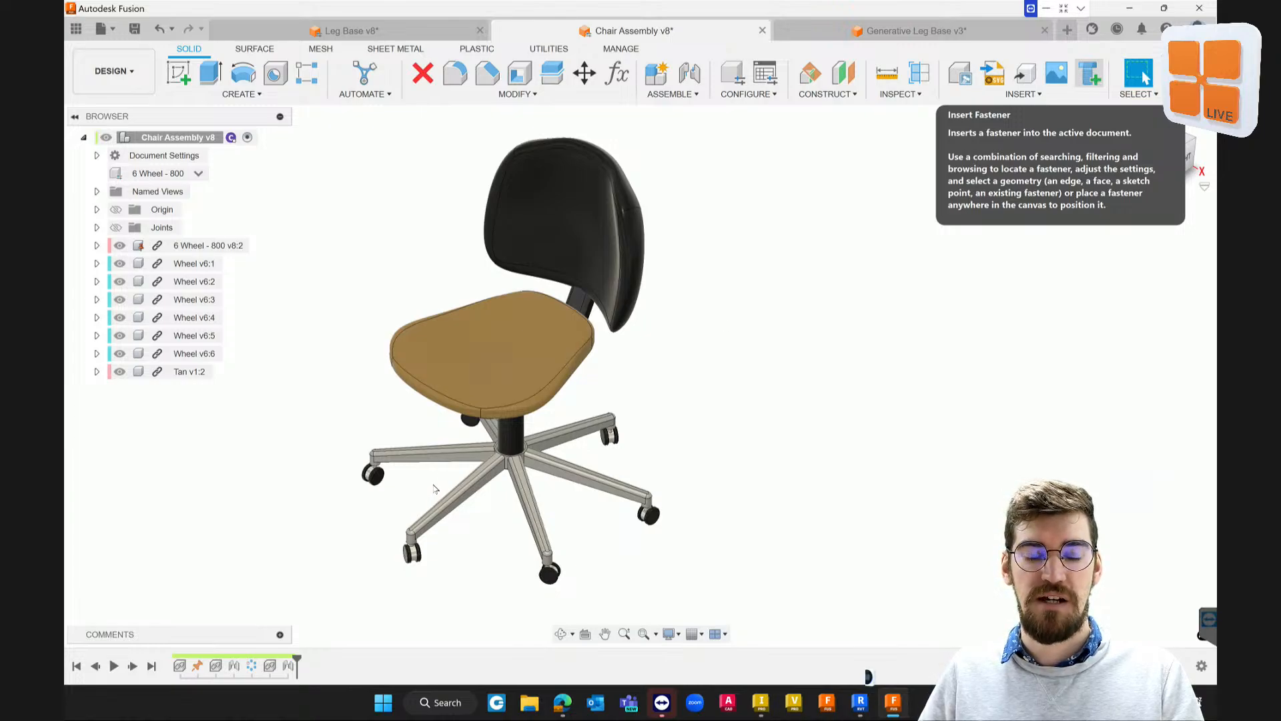
pyautogui.keyDown('shift'); pyautogui.moveTo(434, 471); pyautogui.dragTo(441, 429, button='middle'); pyautogui.keyUp('shift')
pyautogui.scroll(6, 558, 375)
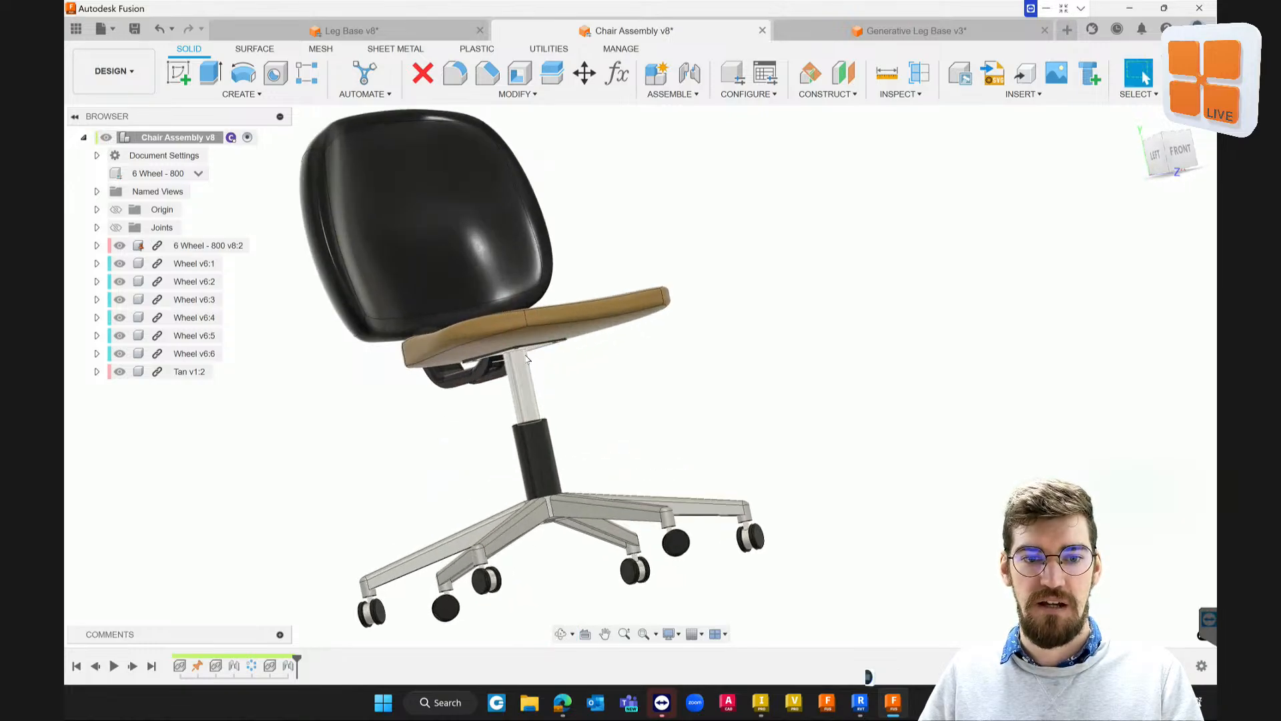
pyautogui.moveTo(509, 371)
pyautogui.keyDown('shift'); pyautogui.mouseDown(button='middle')
pyautogui.moveTo(499, 352)
pyautogui.moveTo(508, 364)
pyautogui.mouseUp(button='middle'); pyautogui.keyUp('shift')
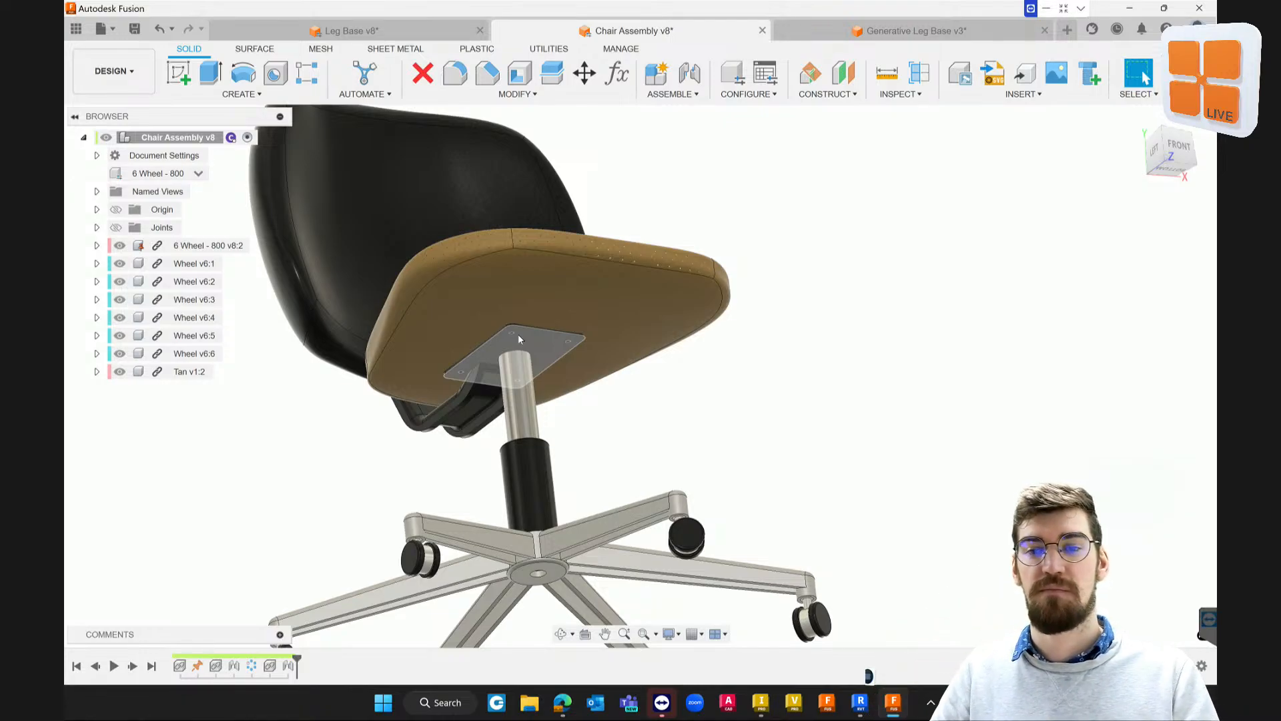
pyautogui.click(1087, 79)
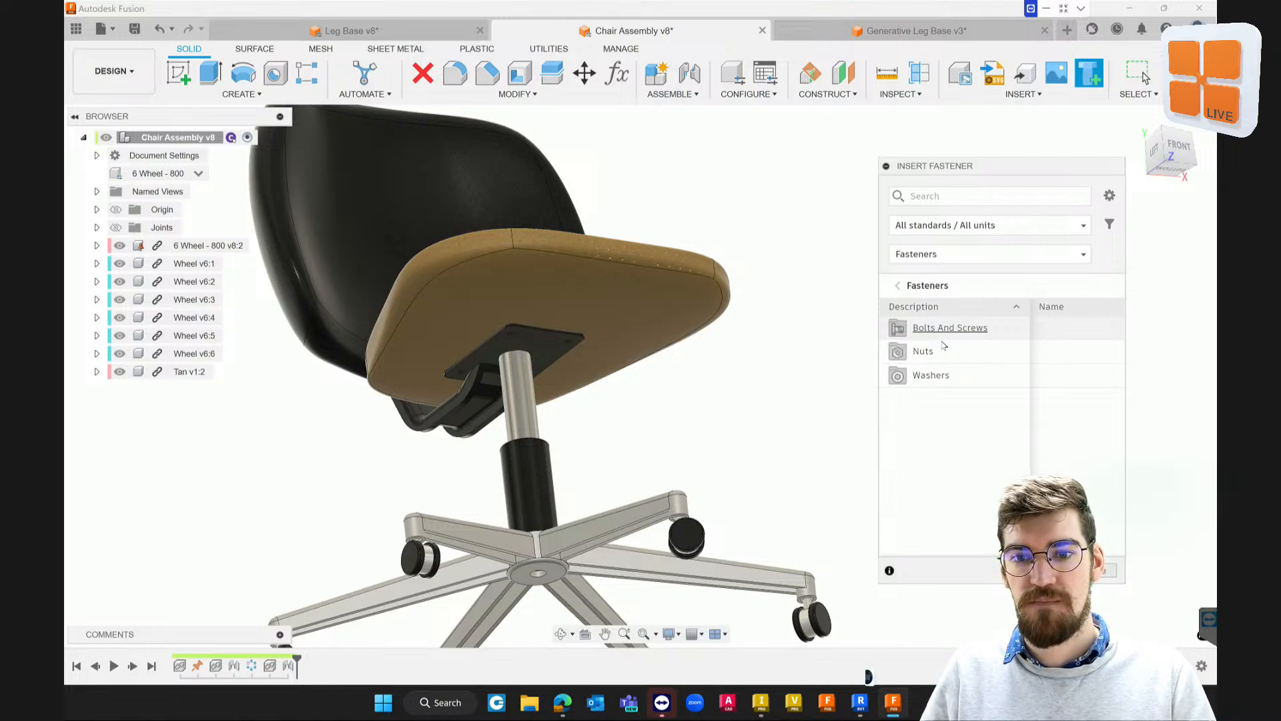
pyautogui.click(943, 330)
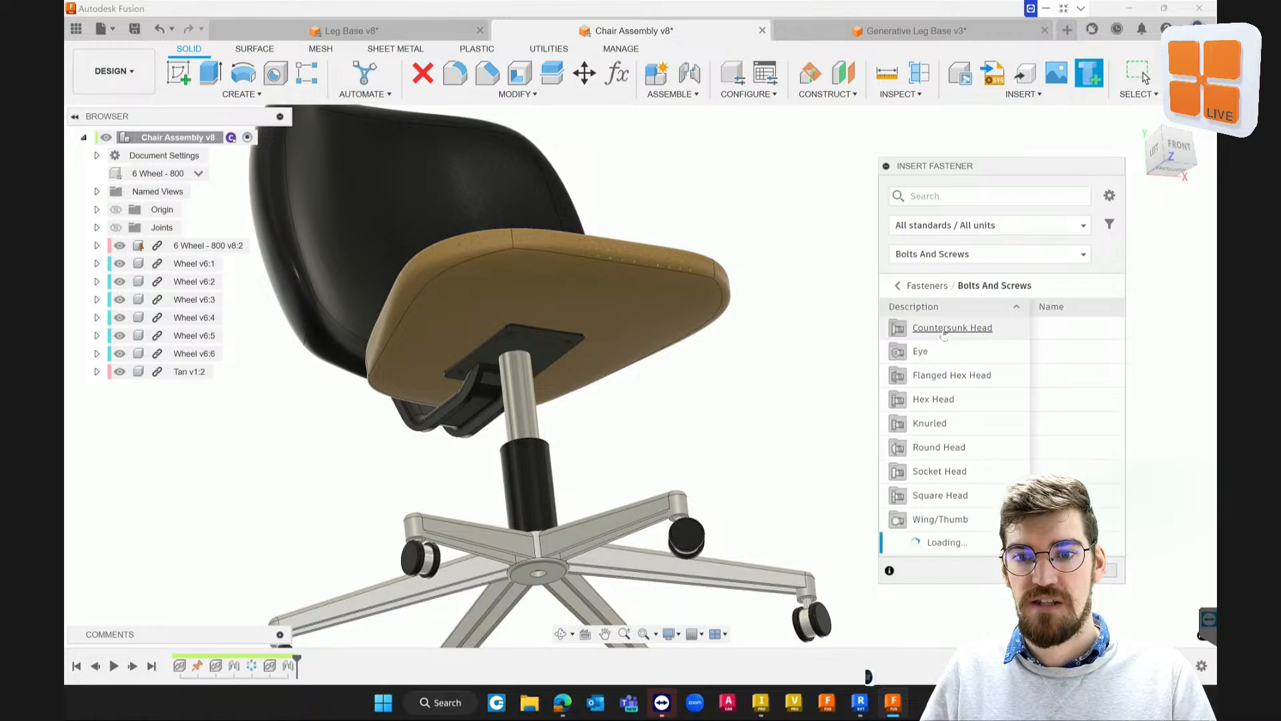
pyautogui.click(934, 400)
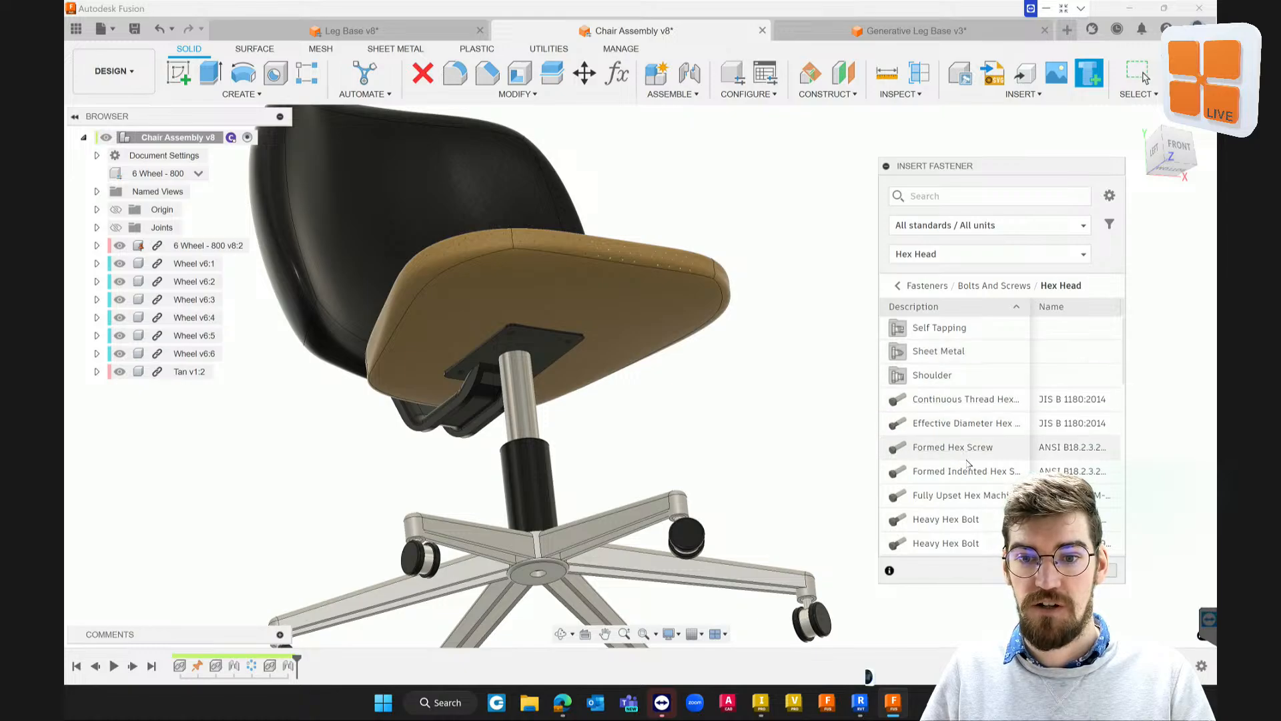
pyautogui.scroll(-1, 964, 460)
pyautogui.scroll(-1, 967, 465)
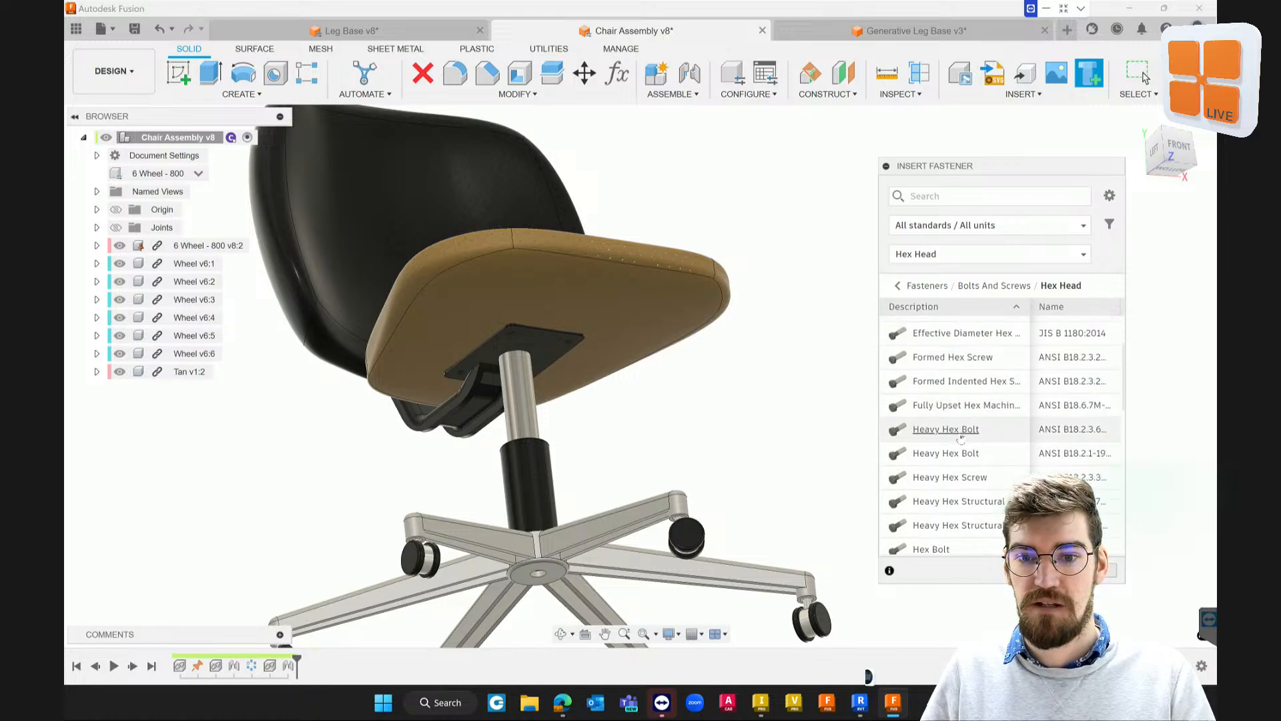
pyautogui.click(961, 431)
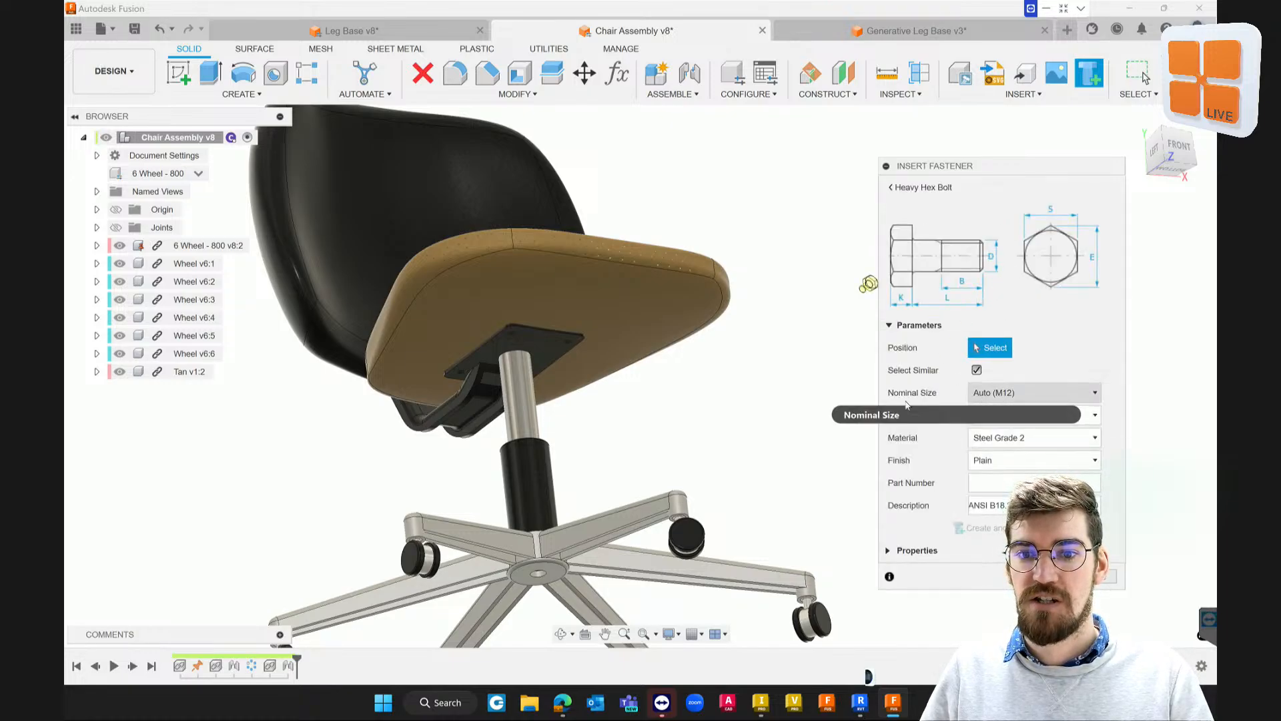
# Place M12 heavy hex bolts, 25 mm long, in all four similar holes of the plate under the seat
pyautogui.click(1014, 395)
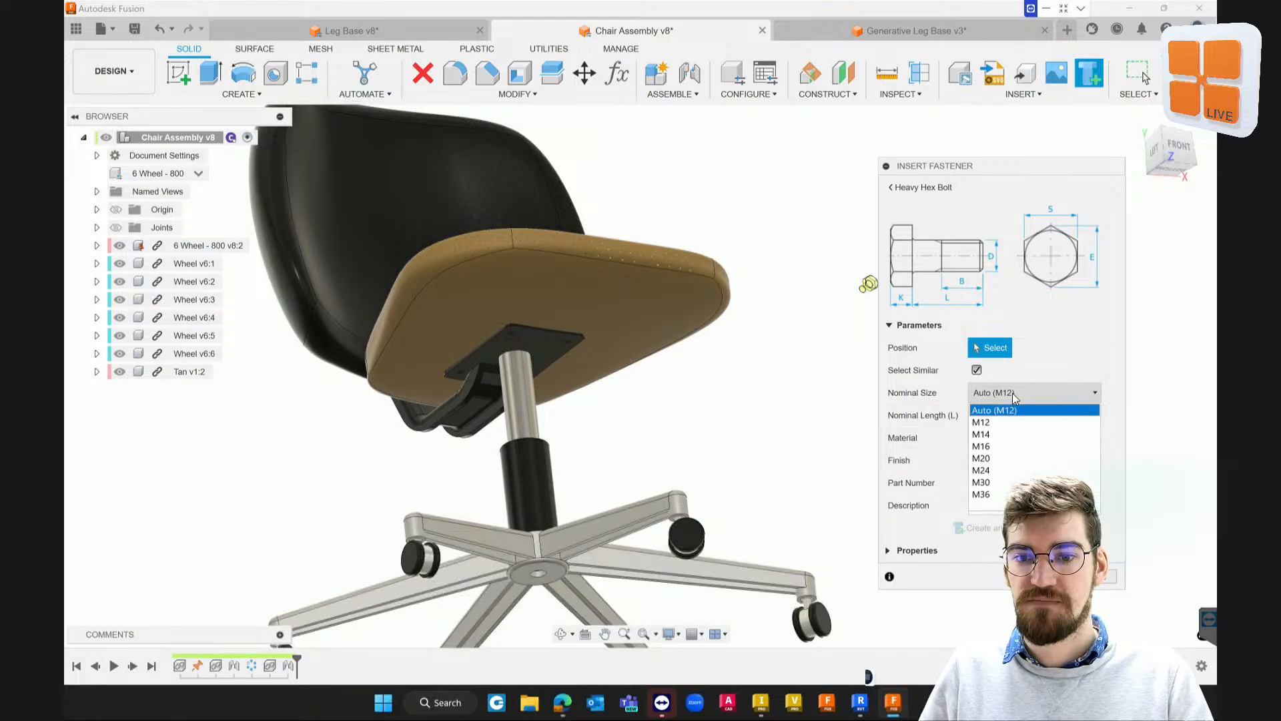
pyautogui.click(990, 400)
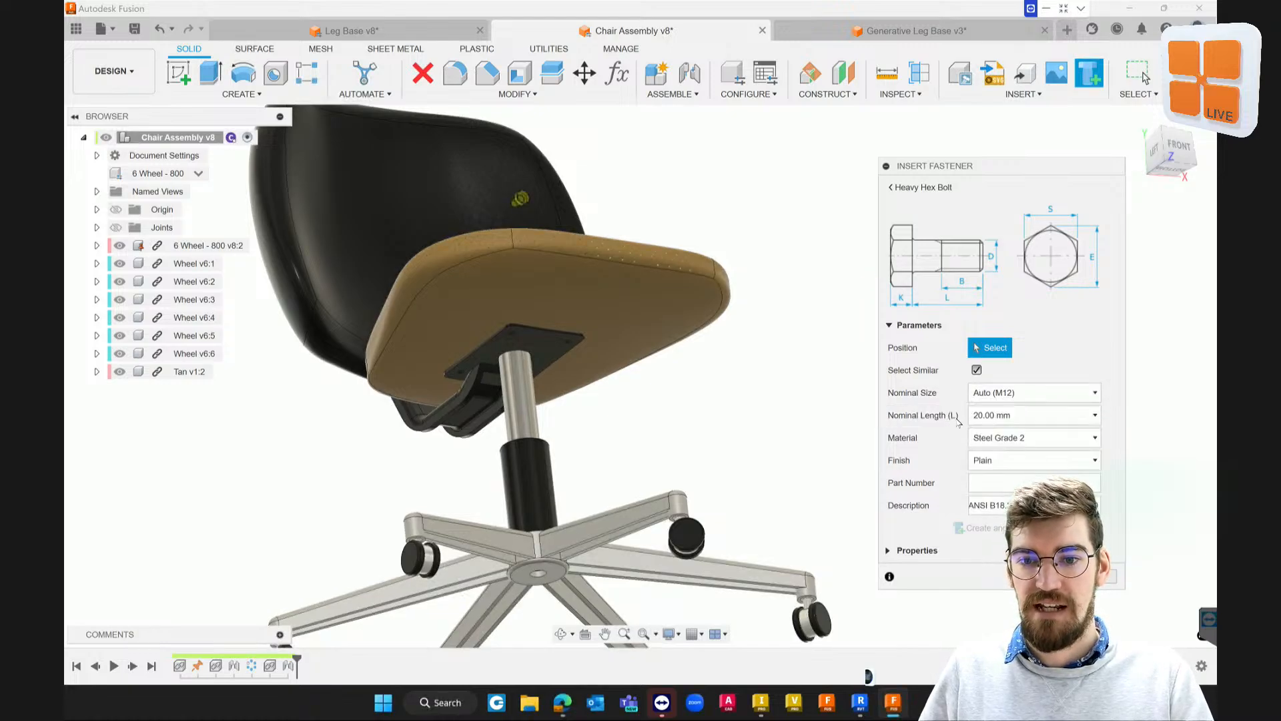
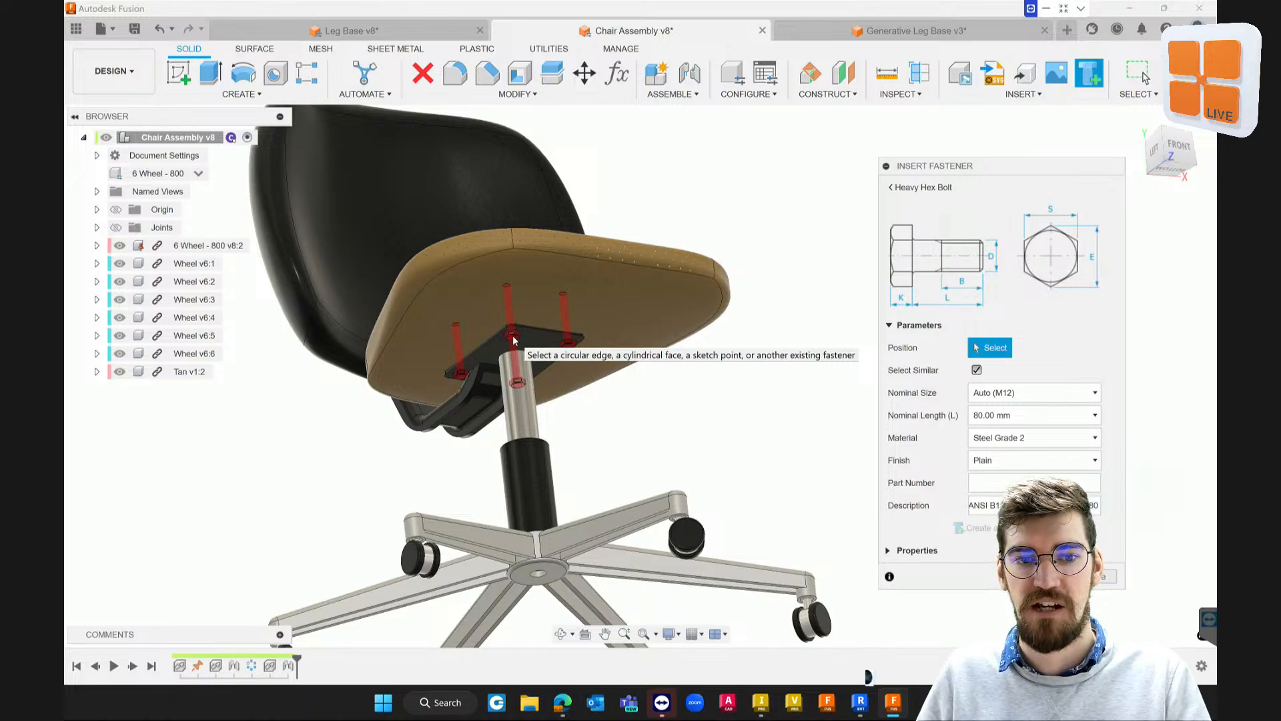
pyautogui.scroll(1, 502, 330)
pyautogui.scroll(5, 505, 334)
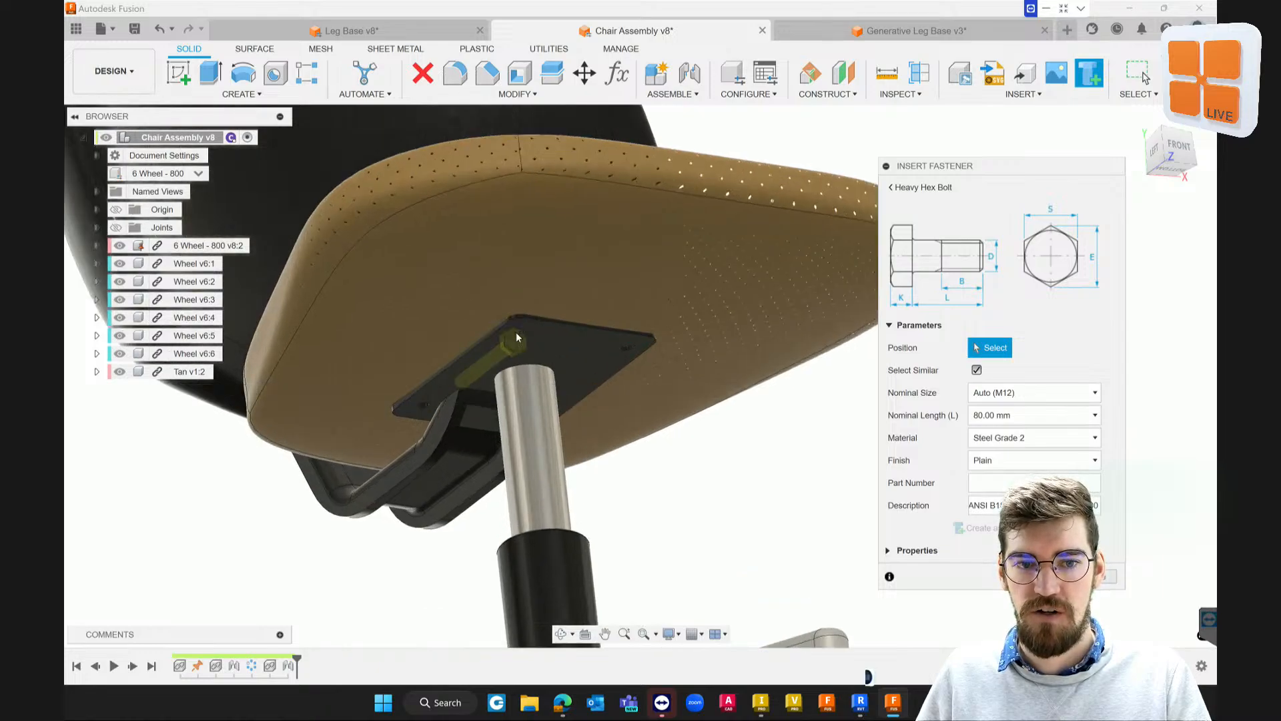
pyautogui.click(518, 337)
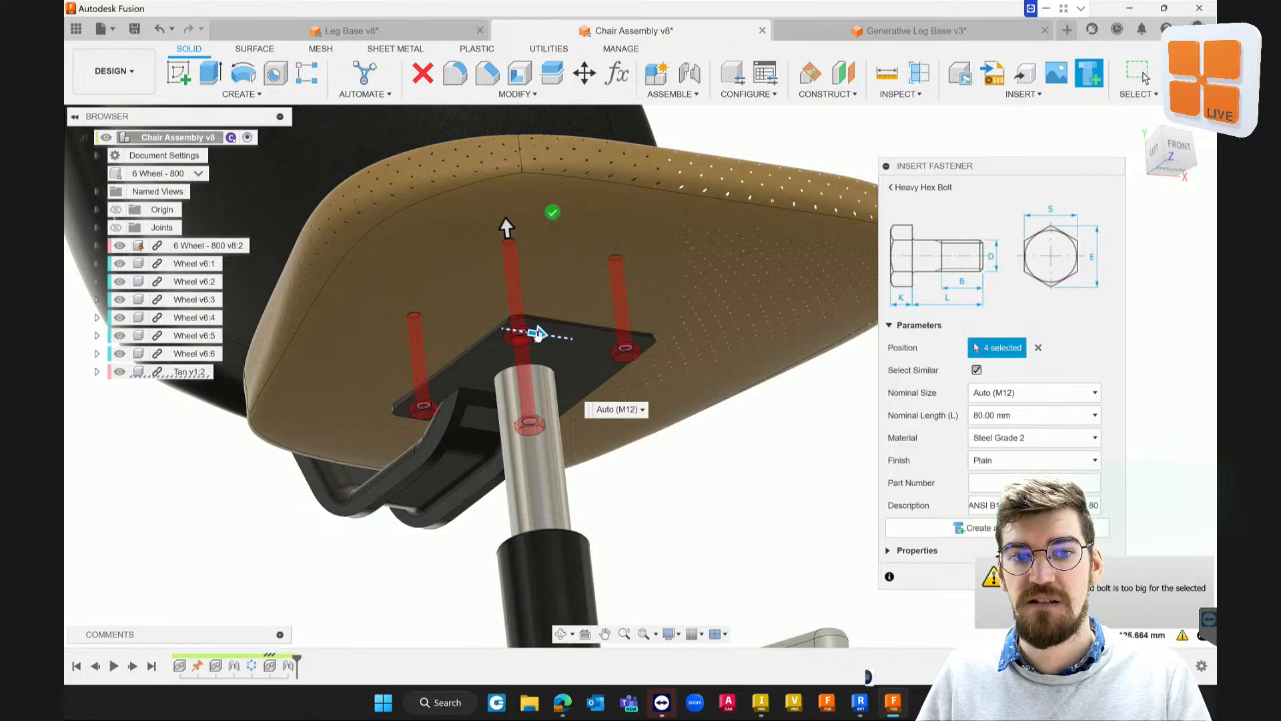
pyautogui.moveTo(537, 336)
pyautogui.mouseDown()
pyautogui.moveTo(564, 338)
pyautogui.moveTo(537, 330)
pyautogui.mouseUp()
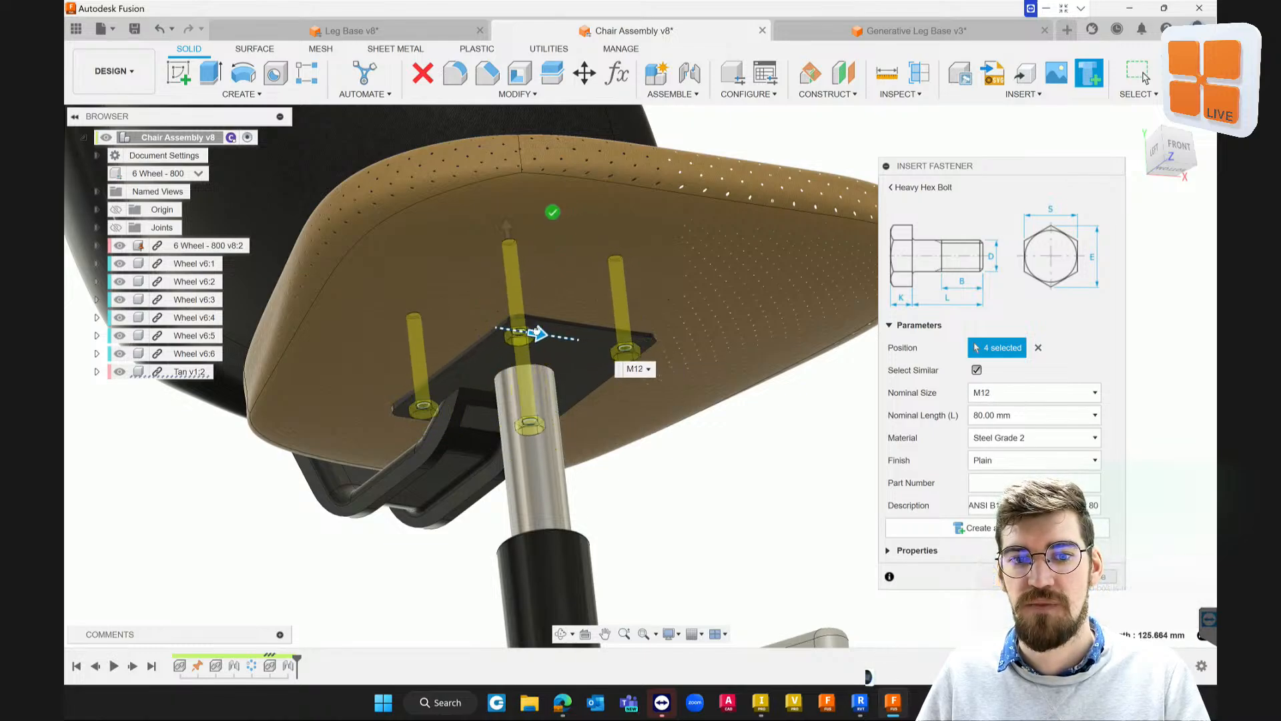
pyautogui.moveTo(507, 222); pyautogui.dragTo(517, 289)
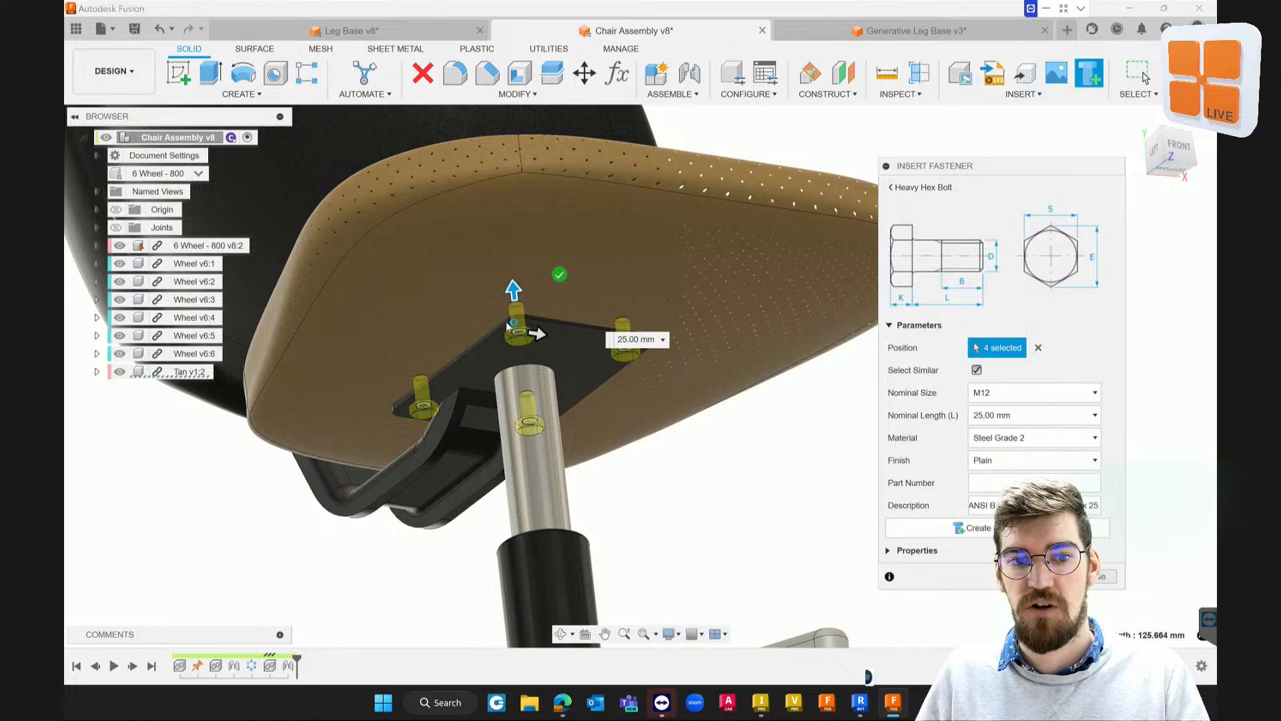
pyautogui.press('Return')
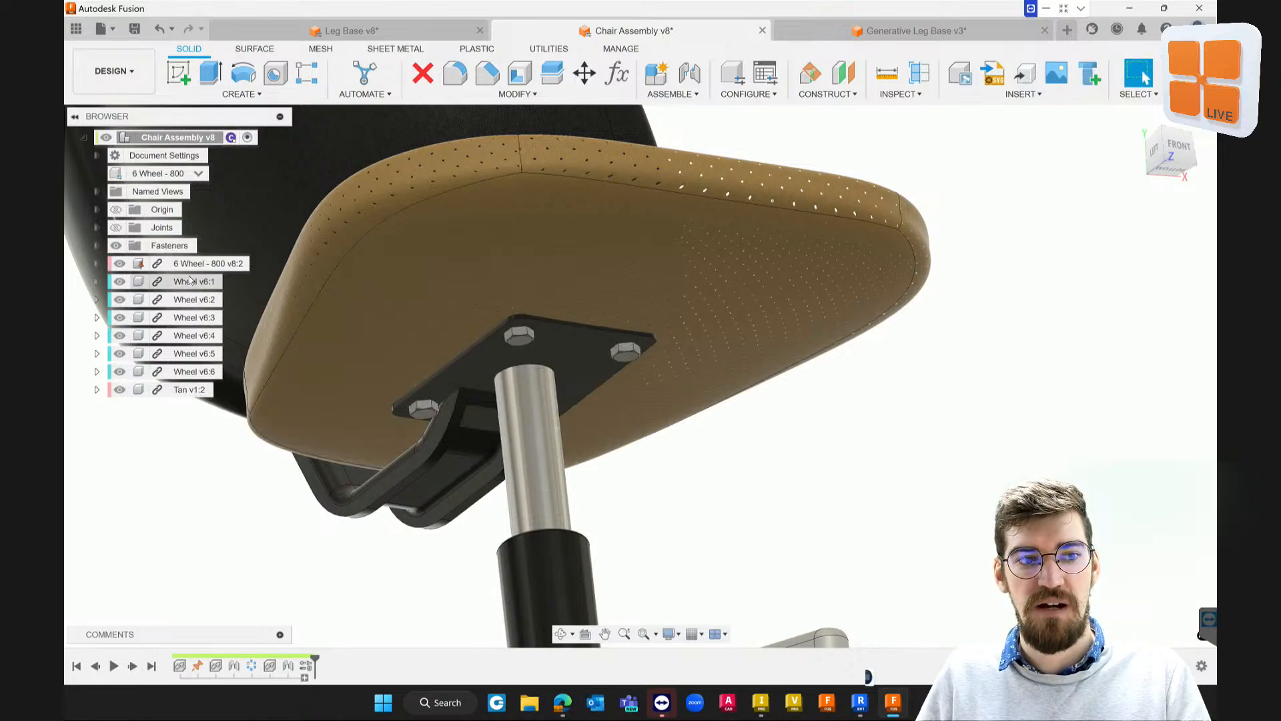
# Examine the inserted bolts in the assembly's Fasteners folder and on the mounting plate under the seat
pyautogui.click(98, 246)
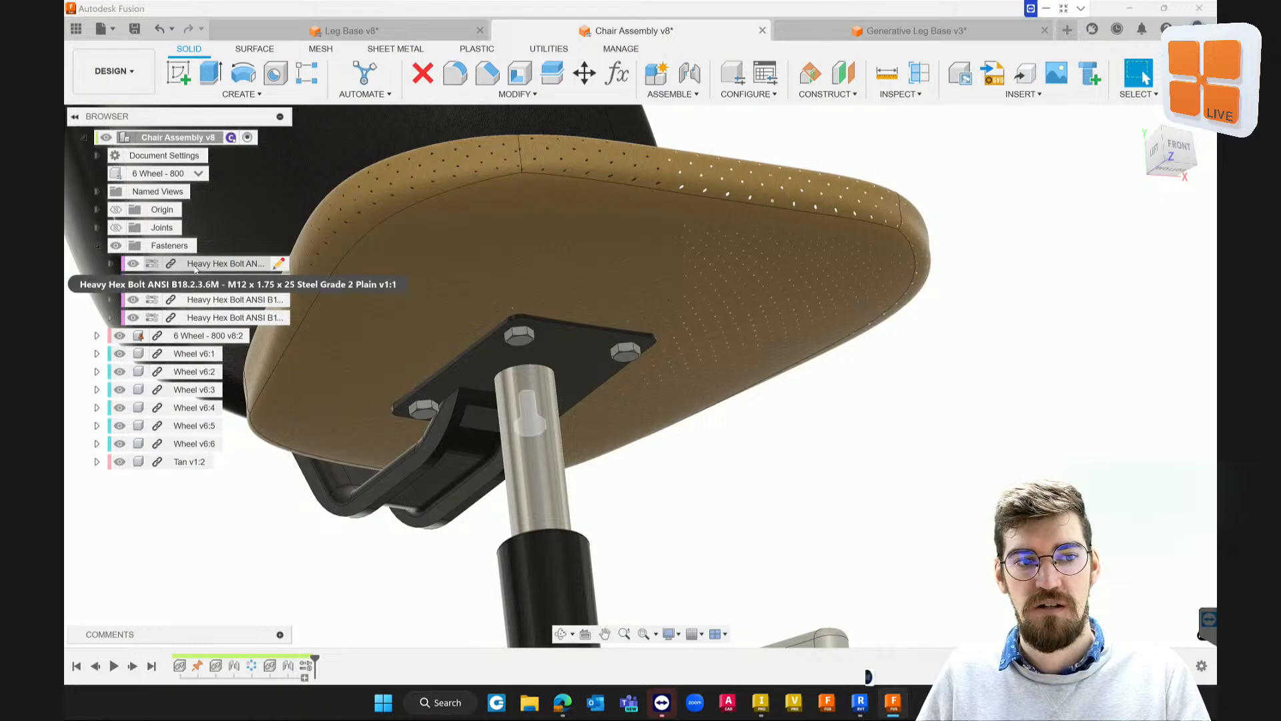
pyautogui.click(98, 245)
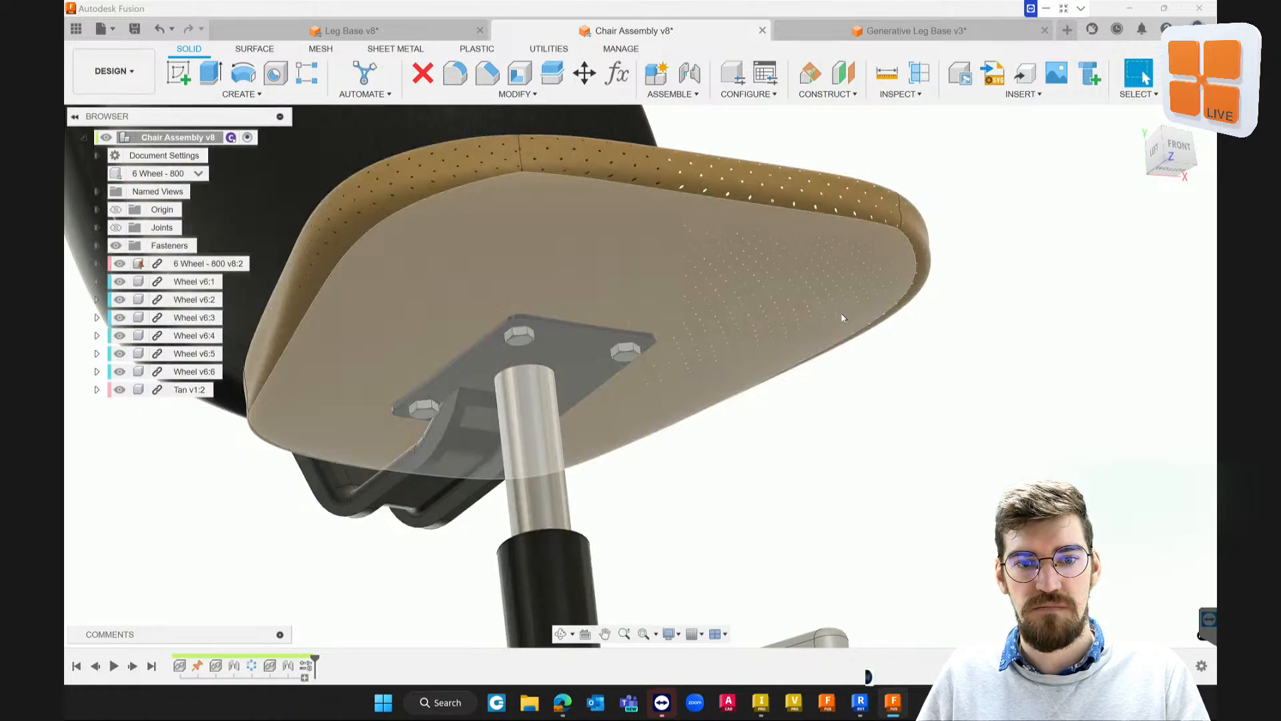
pyautogui.scroll(-2, 817, 315)
pyautogui.scroll(-2, 756, 317)
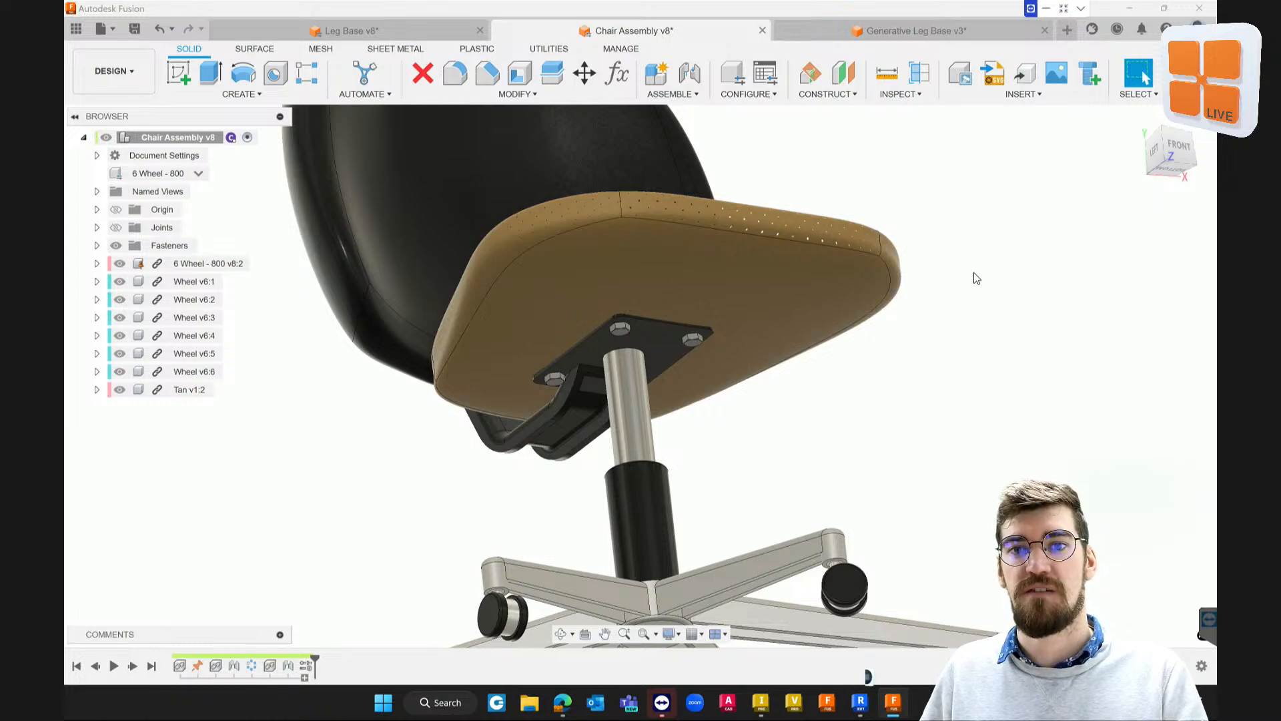
# Start a new drawing from the chair assembly design and set its creation mode to Automatic
pyautogui.click(114, 71)
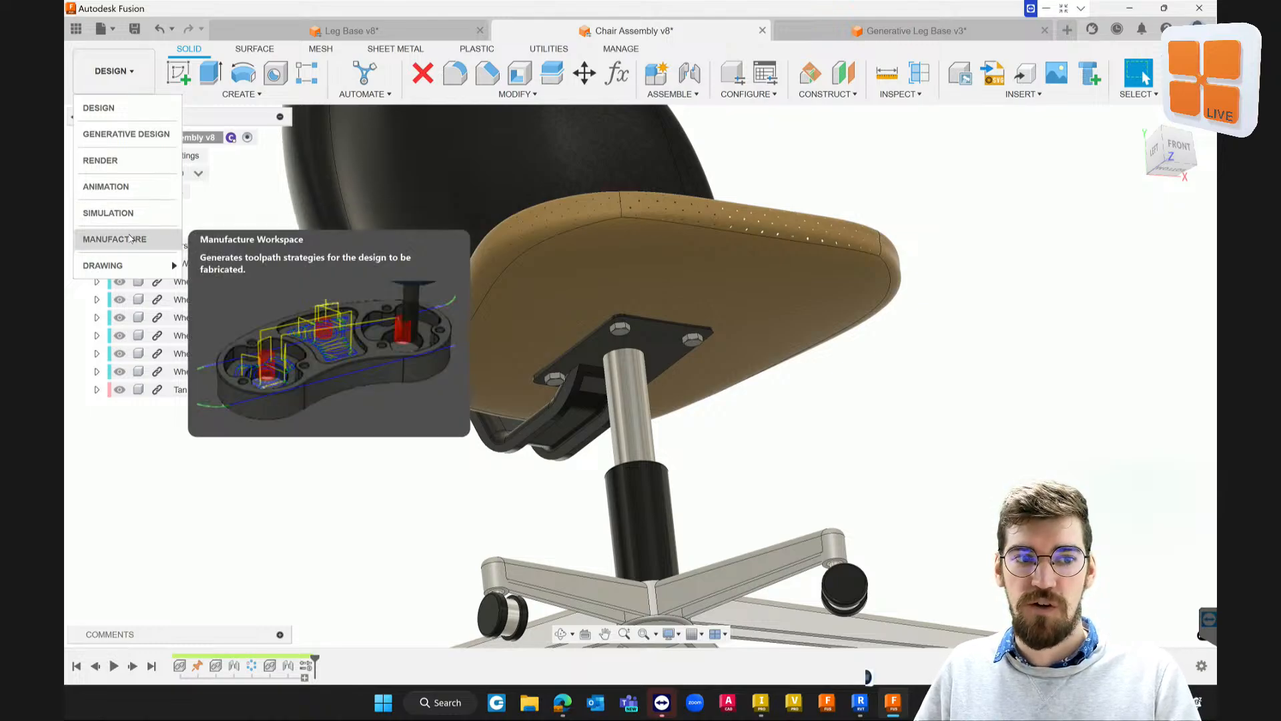
pyautogui.moveTo(136, 266)
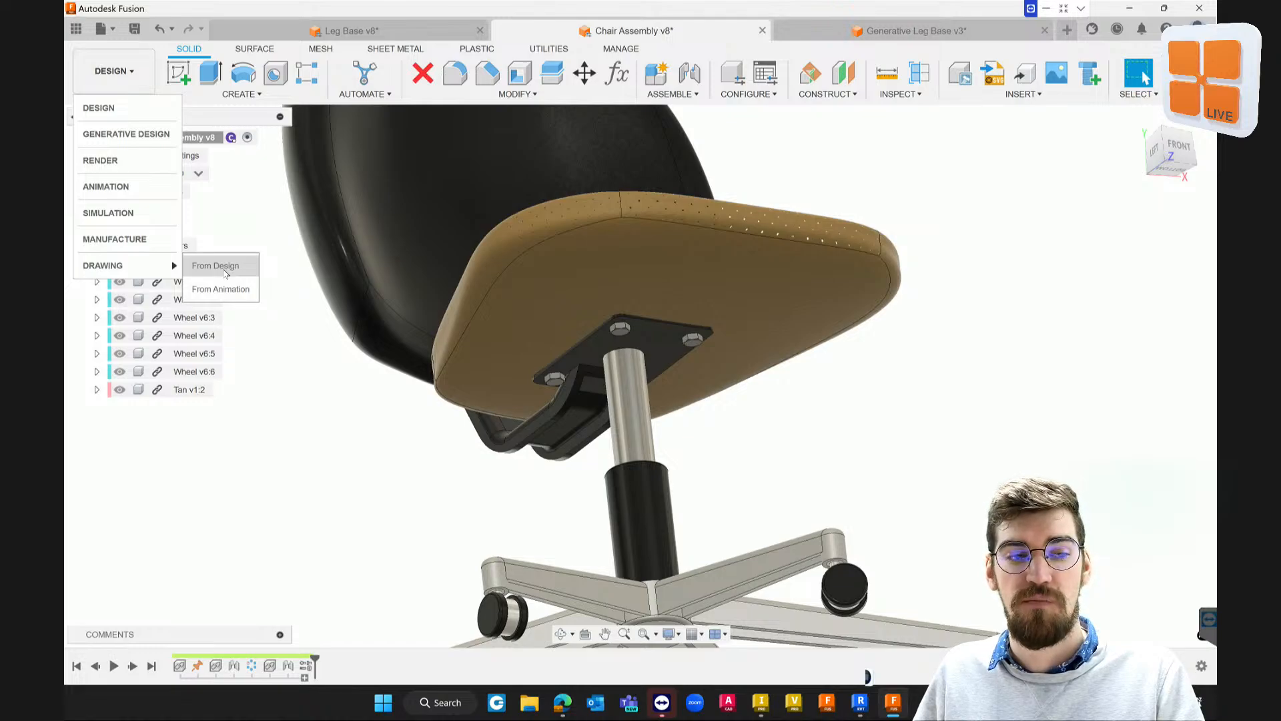
pyautogui.click(225, 272)
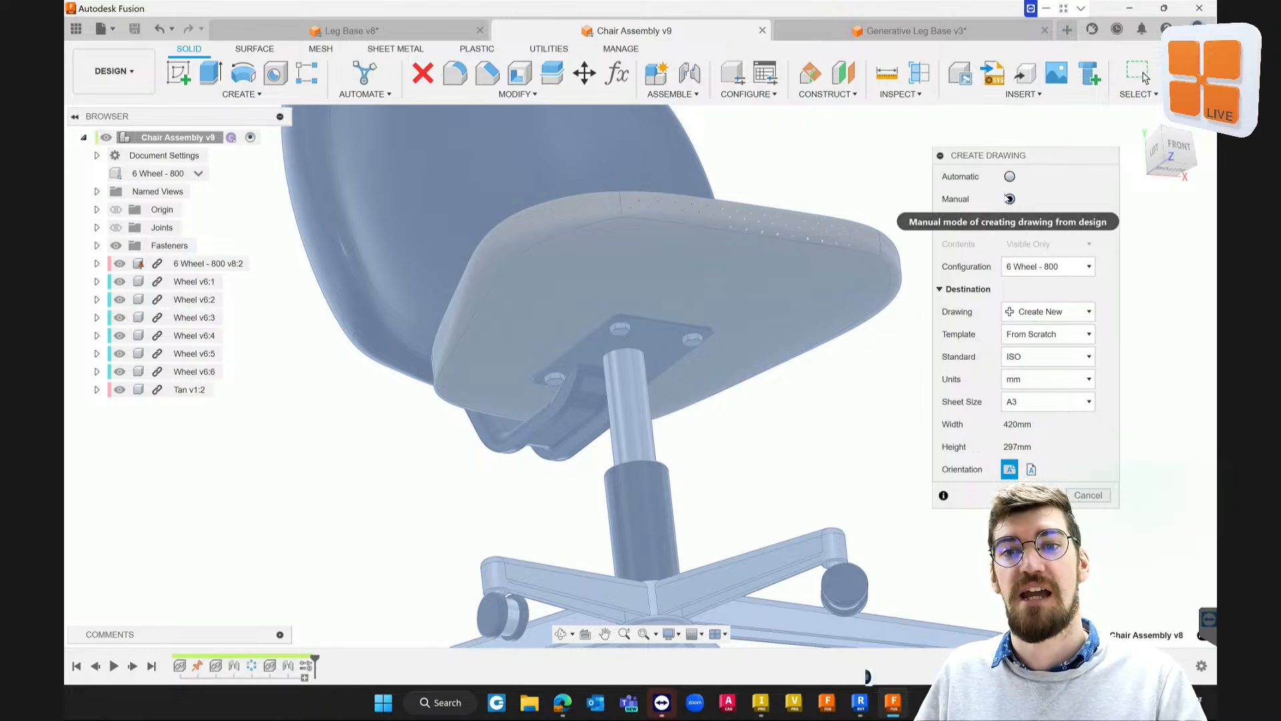
pyautogui.click(1010, 198)
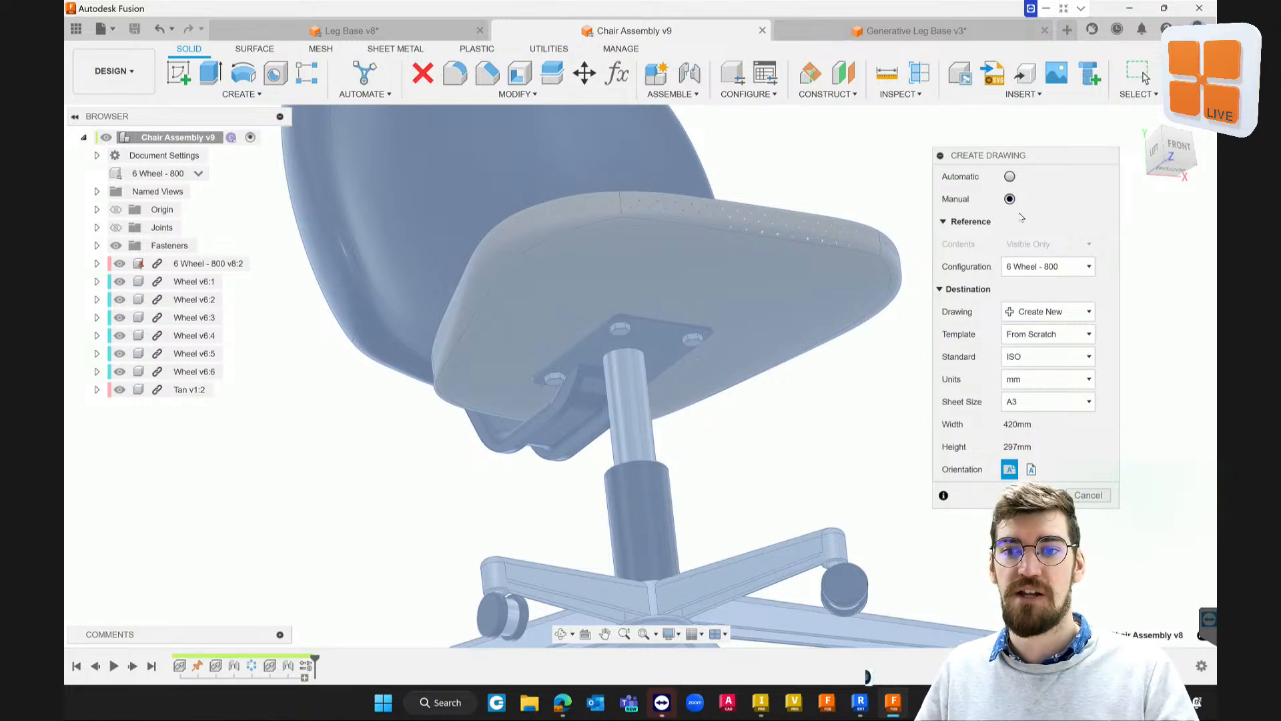
pyautogui.click(1010, 177)
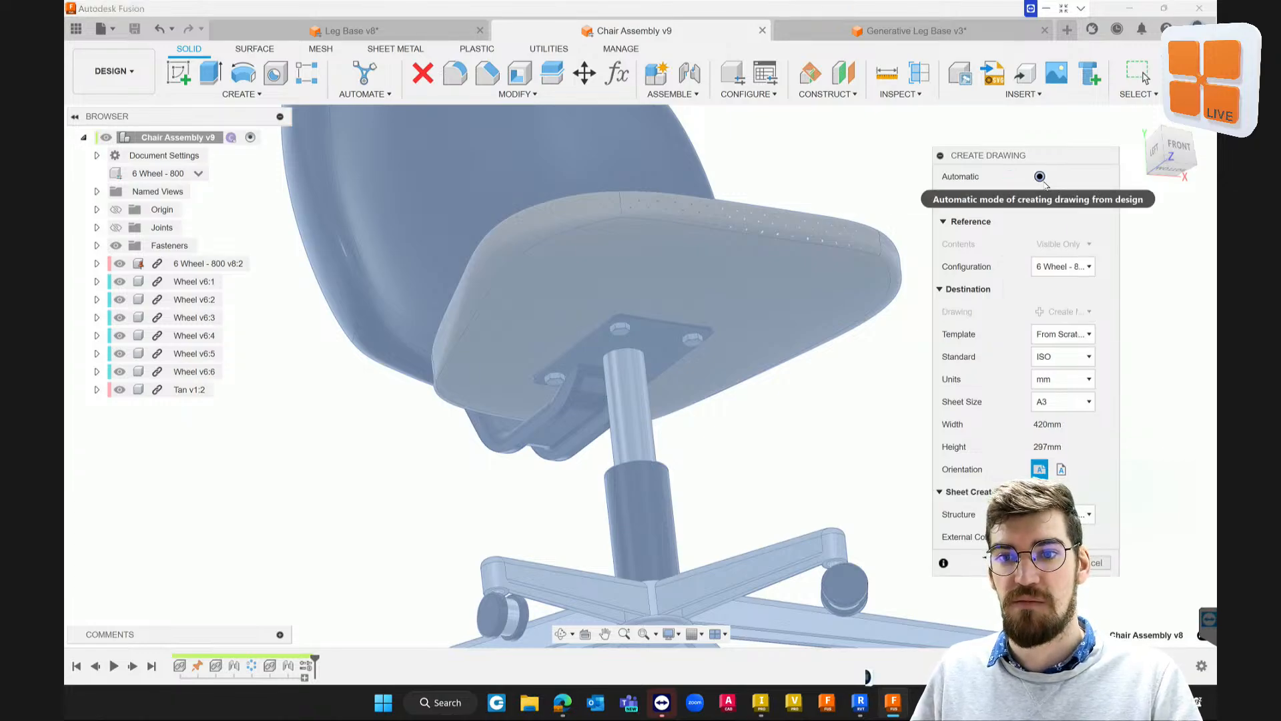
# Keep the 6 Wheel - 800 configuration as the drawing reference, choose the MaM Template, and generate the drawing
pyautogui.click(1088, 268)
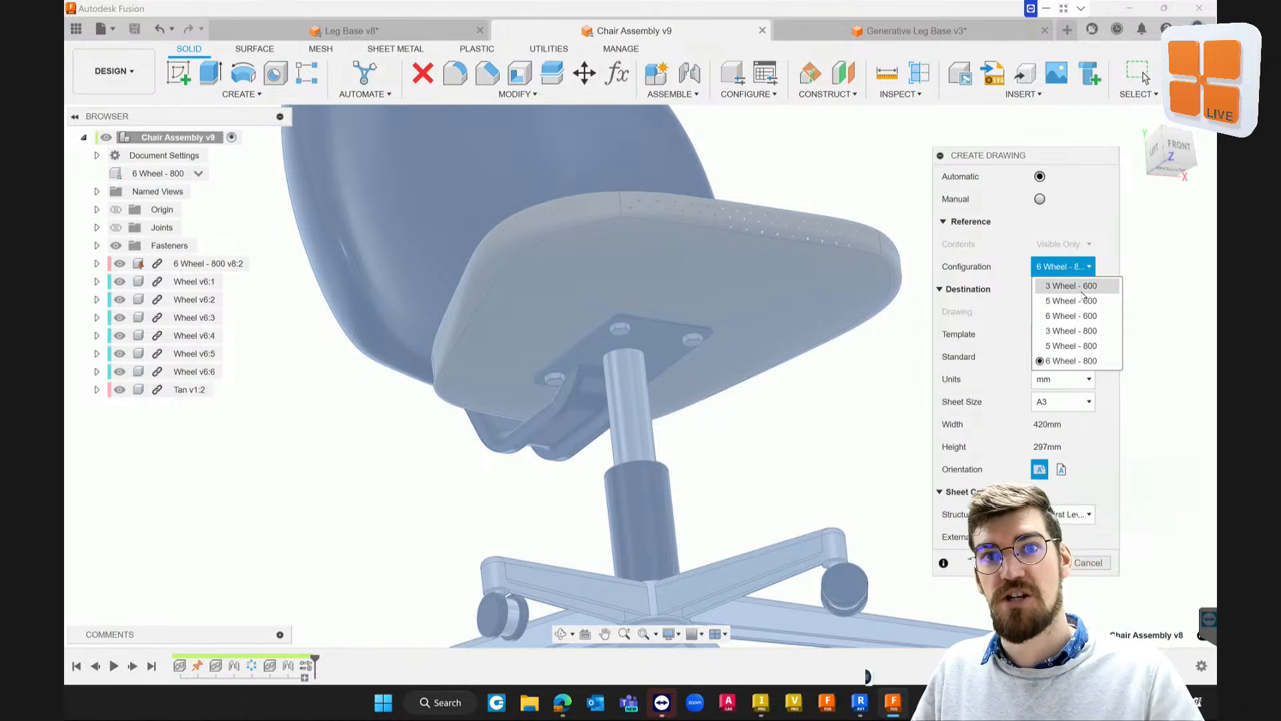
pyautogui.click(1085, 267)
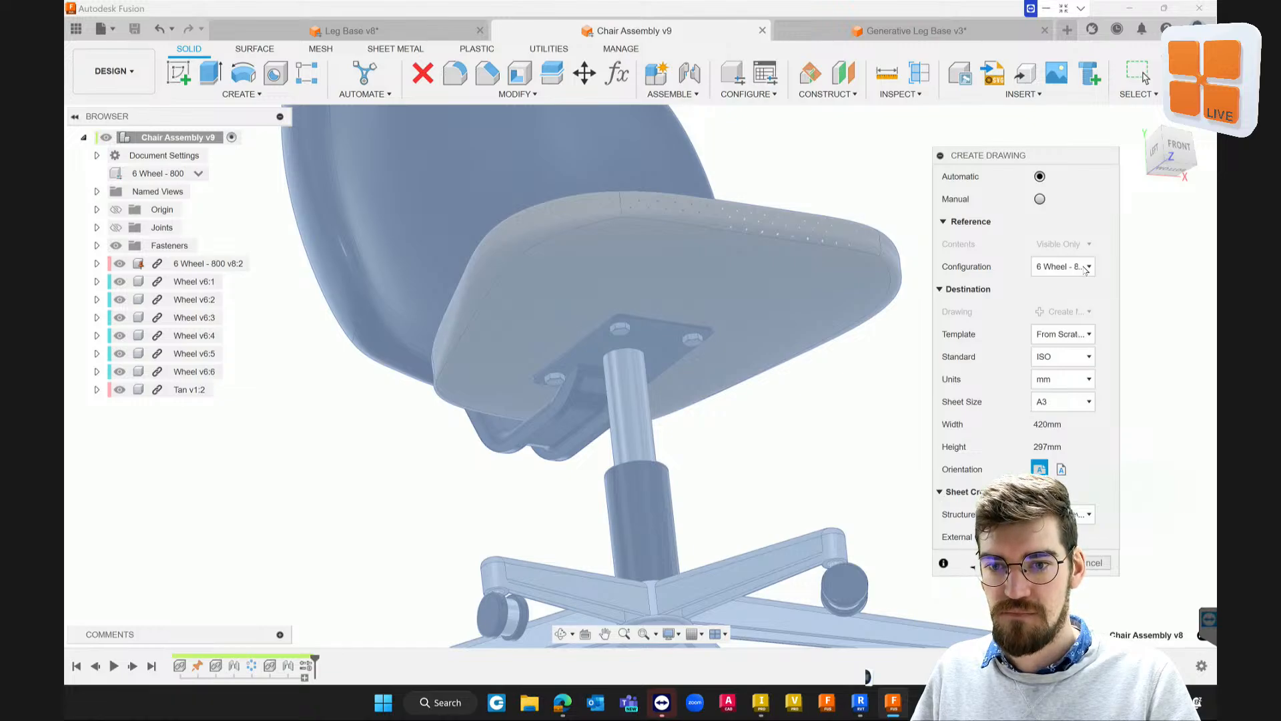
pyautogui.click(1087, 342)
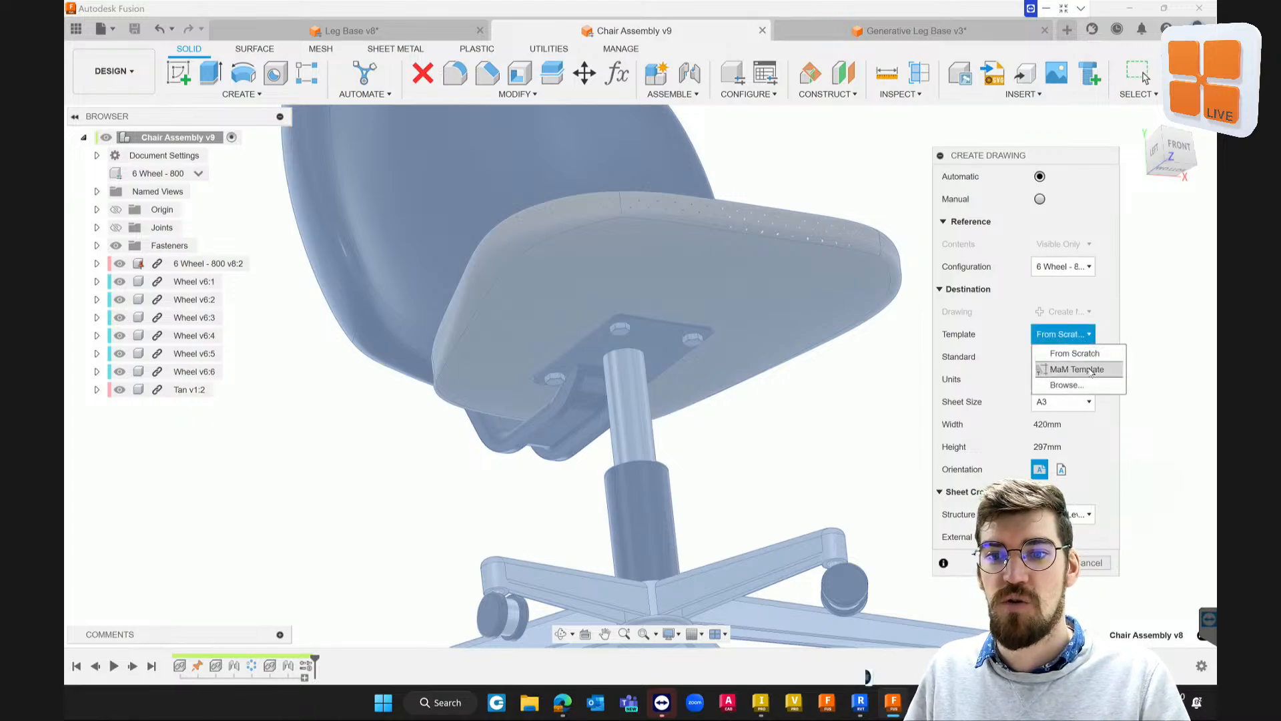
pyautogui.click(1075, 371)
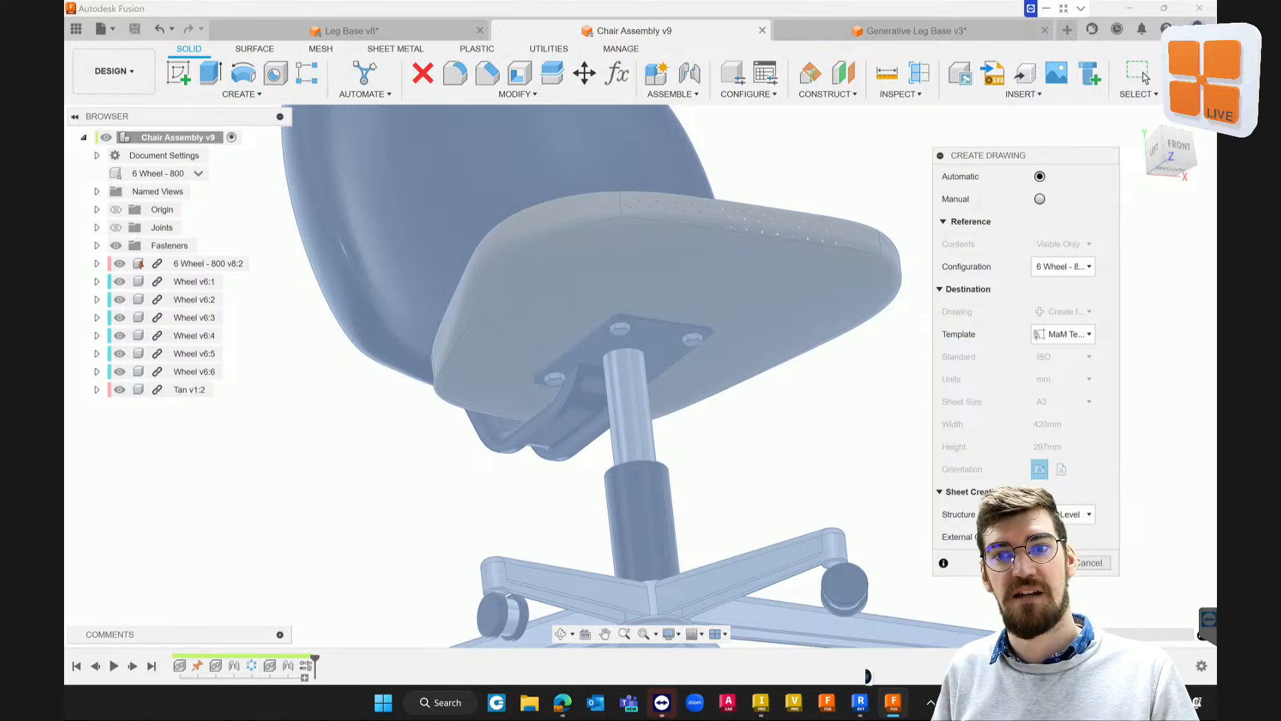
# Return from the browser to the chair assembly and open the job status to check the drawing generation
pyautogui.hotkey('alt', 'Tab')
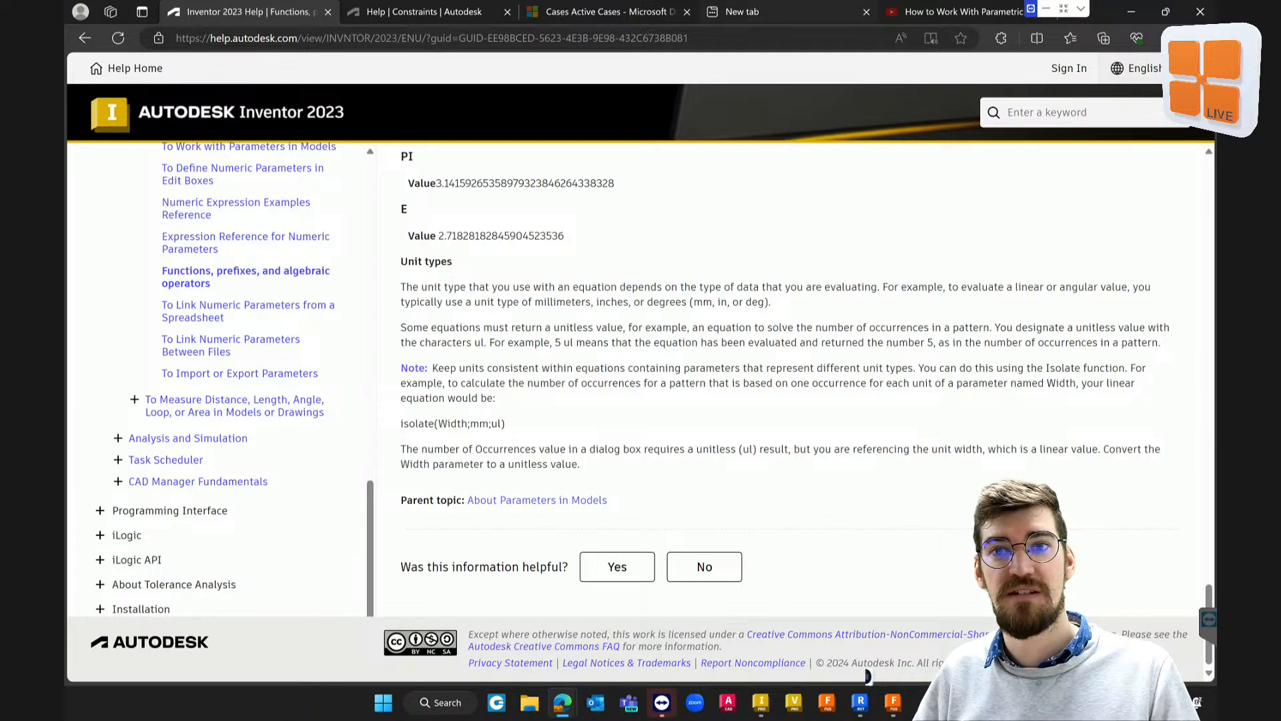
pyautogui.click(1132, 12)
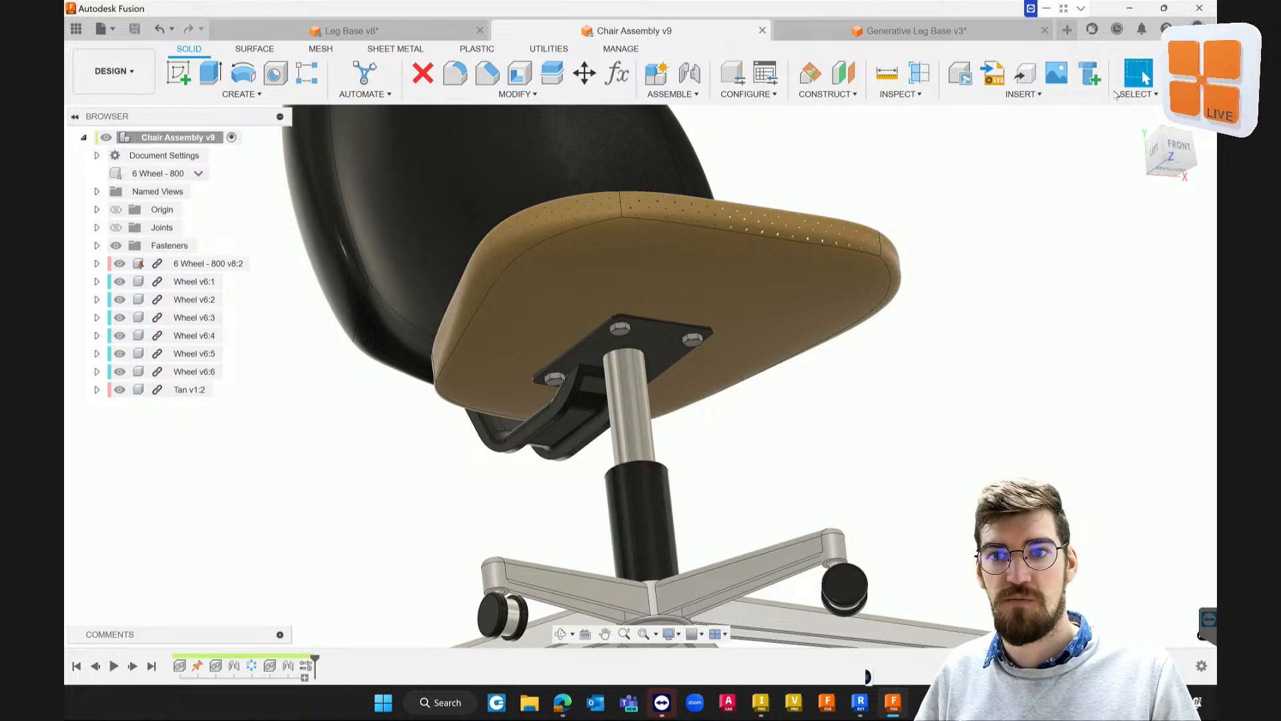
pyautogui.click(1118, 30)
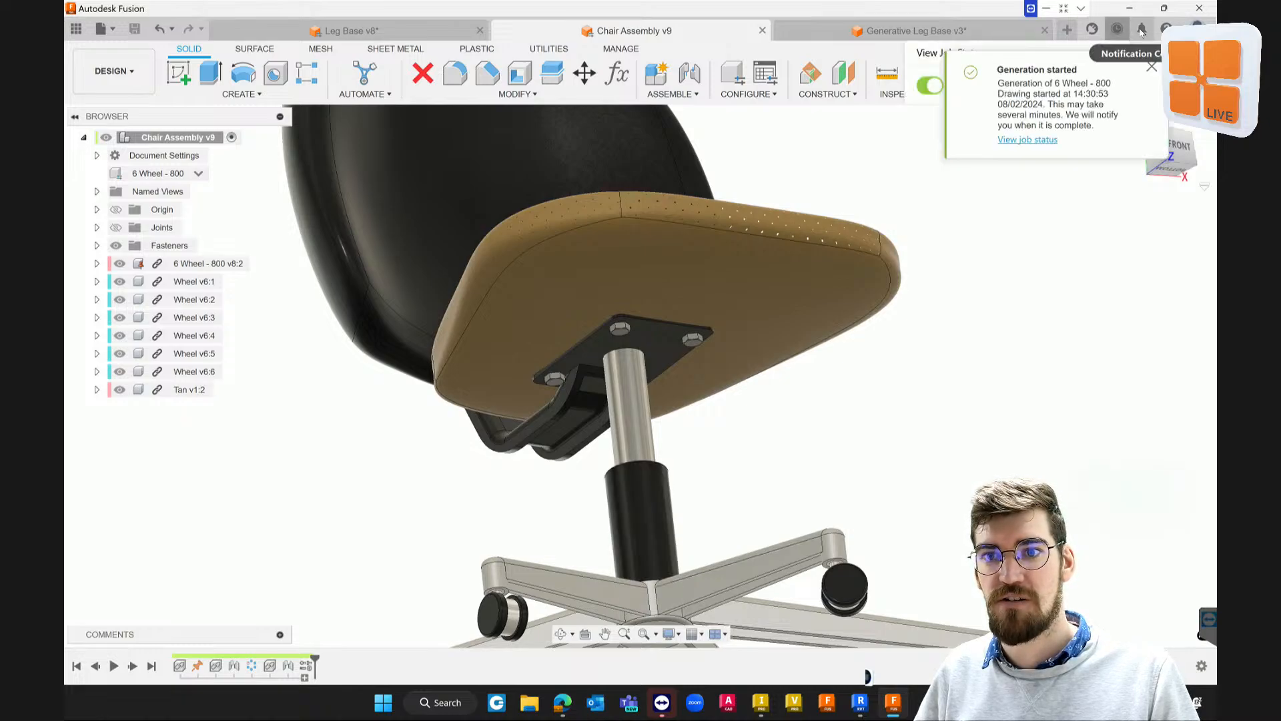
# Check the drawing automation jobs and open the generated 6 Wheel - 800 drawing
pyautogui.click(1019, 142)
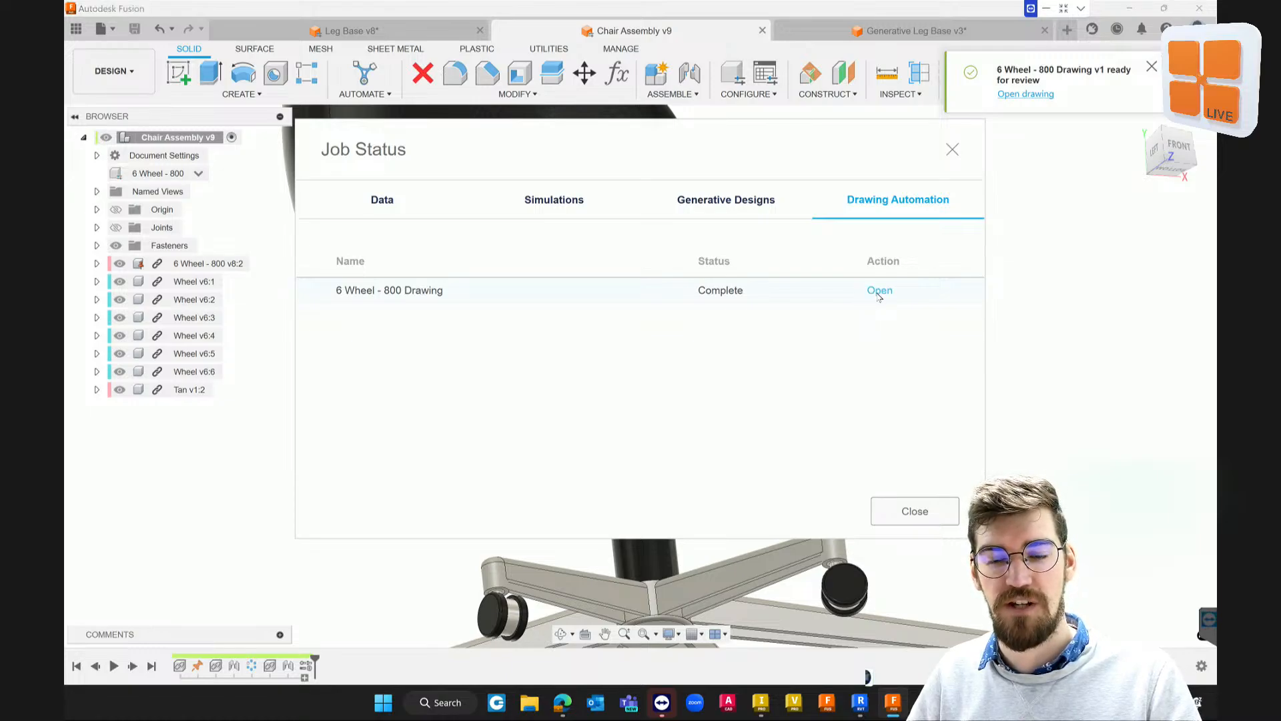
pyautogui.click(878, 292)
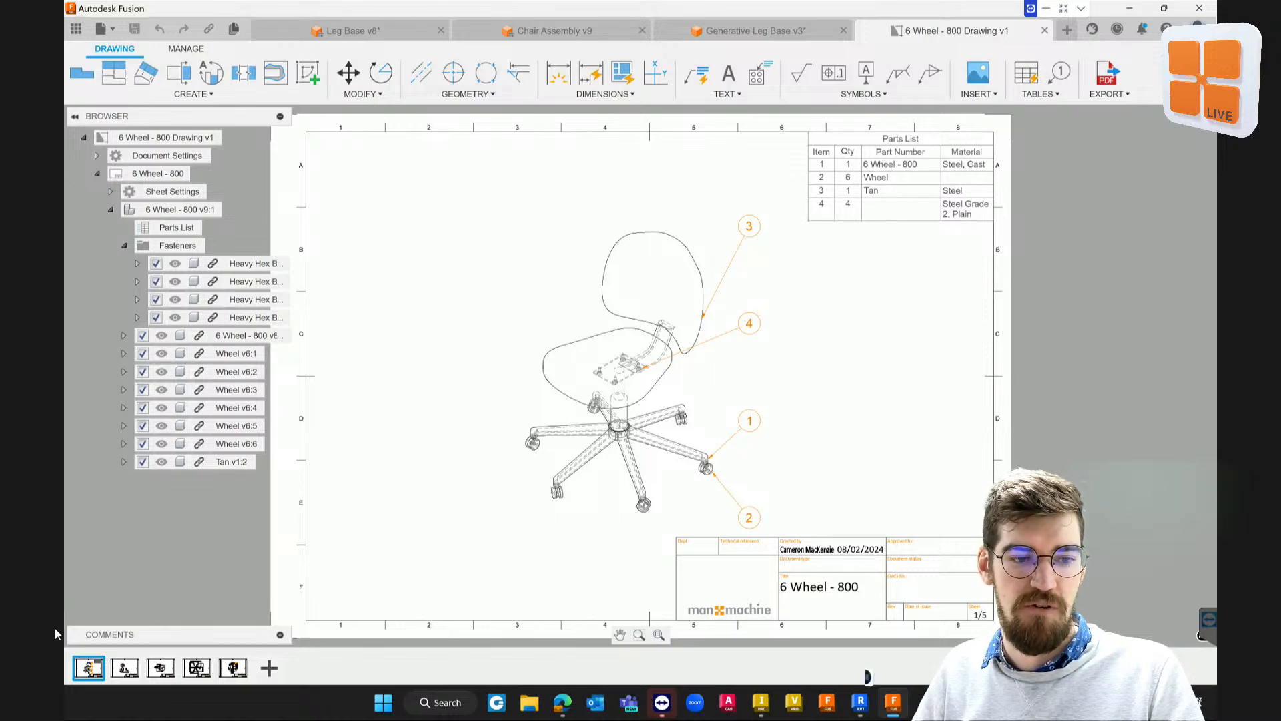
# Look through the generated drawing's sheets, from the three-view chair sheet through the wheel and leg base to the Tan seat sheet
pyautogui.moveTo(124, 675)
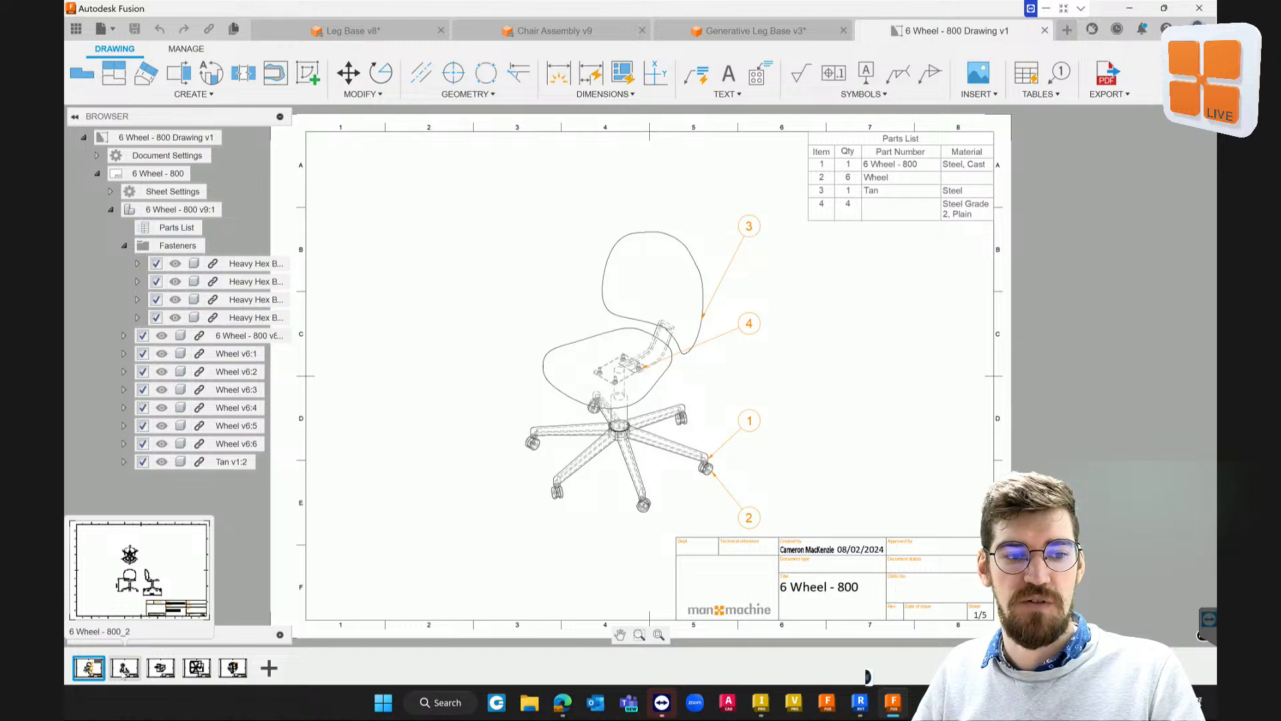
pyautogui.click(124, 668)
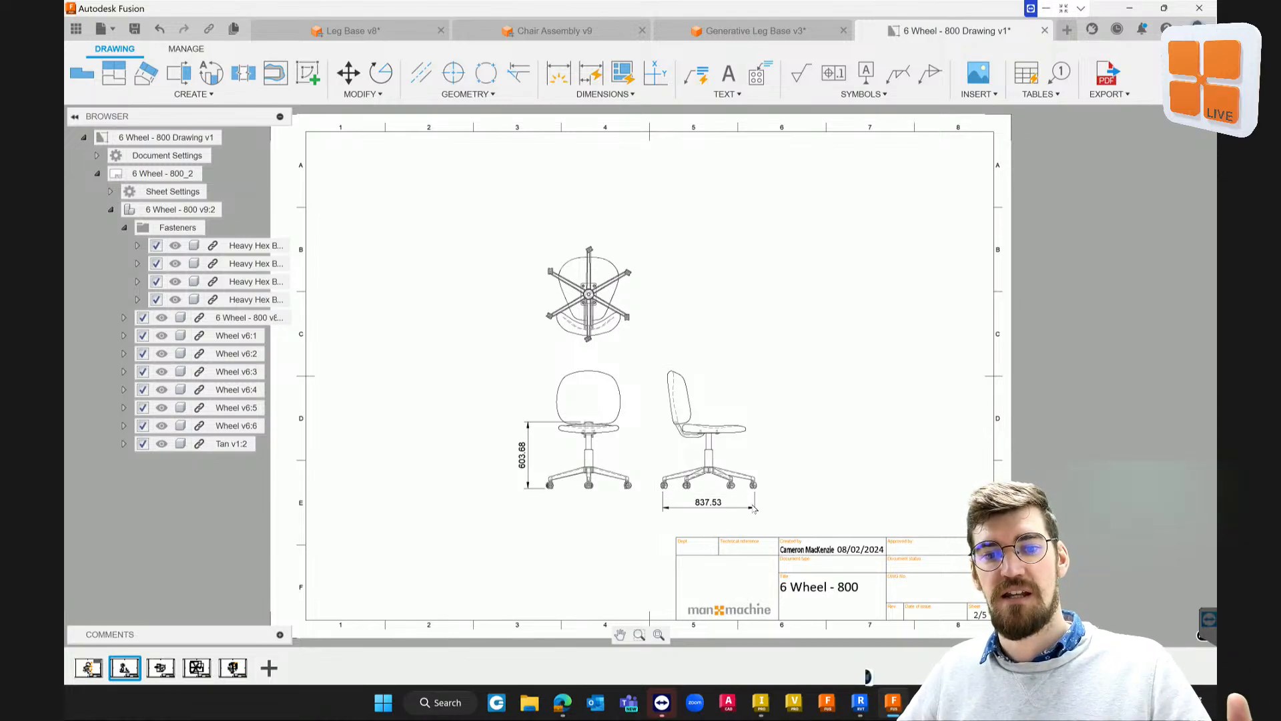
pyautogui.click(162, 674)
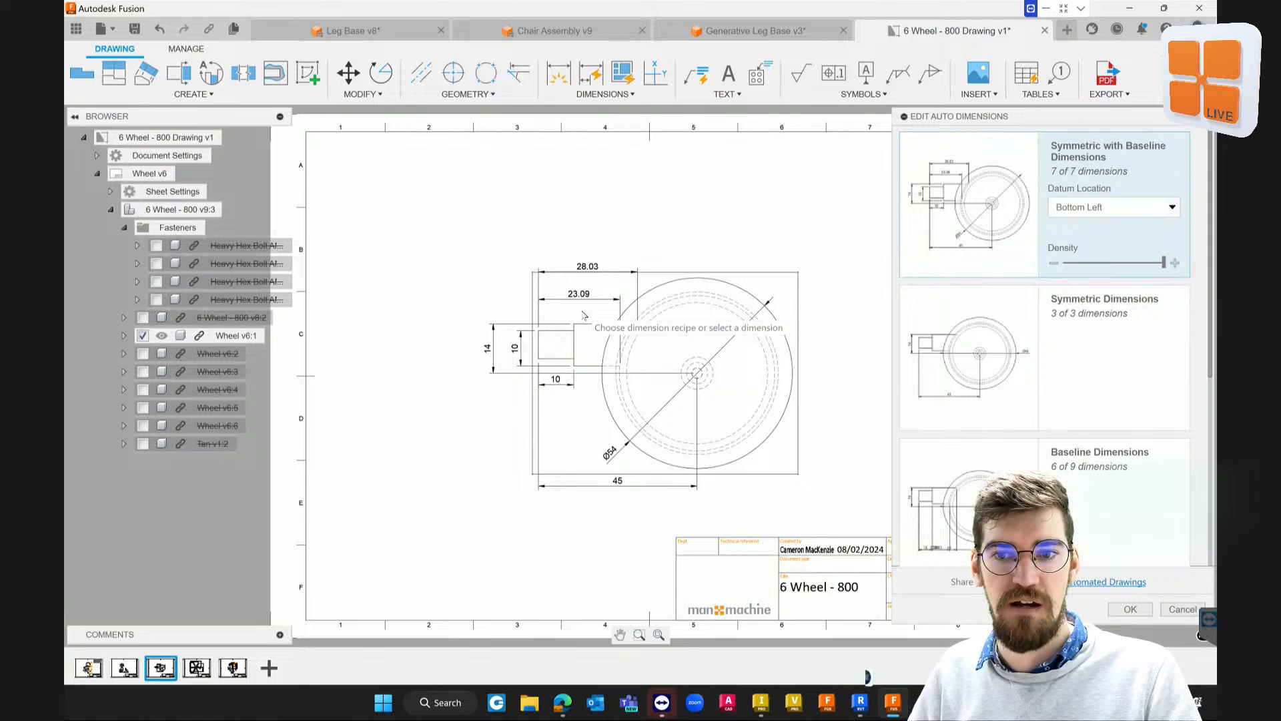
pyautogui.click(192, 672)
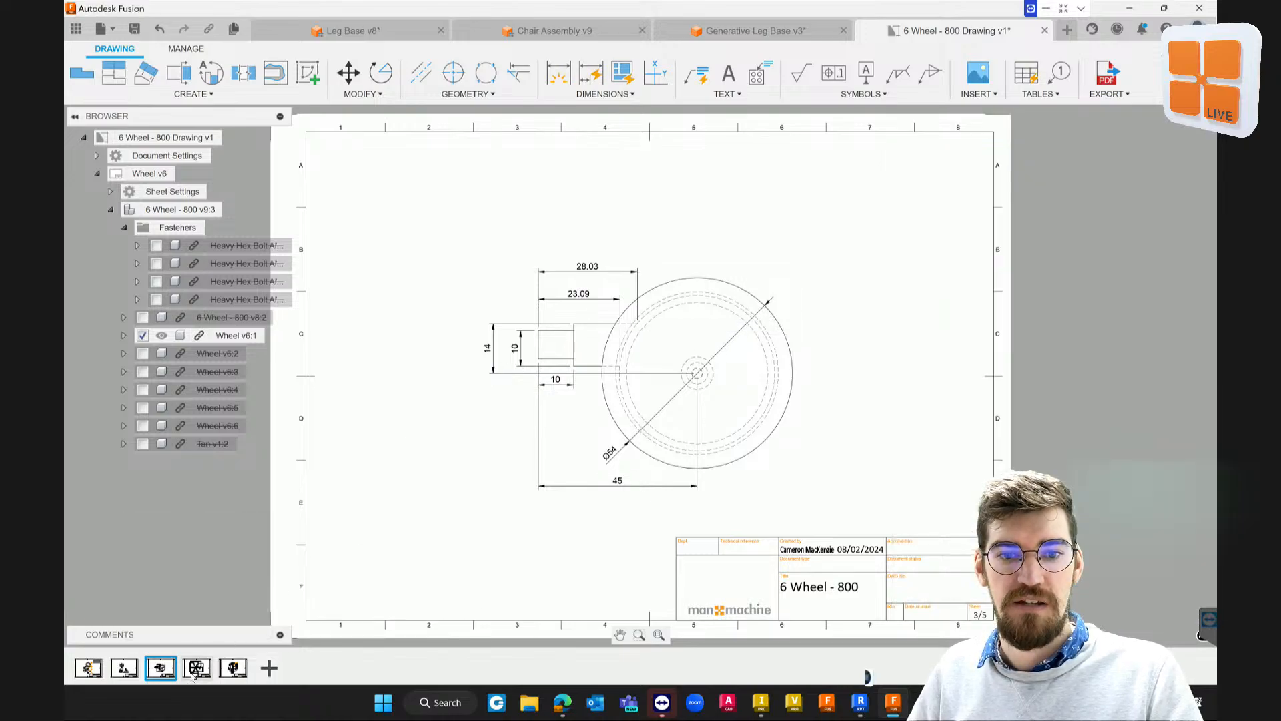
pyautogui.click(193, 673)
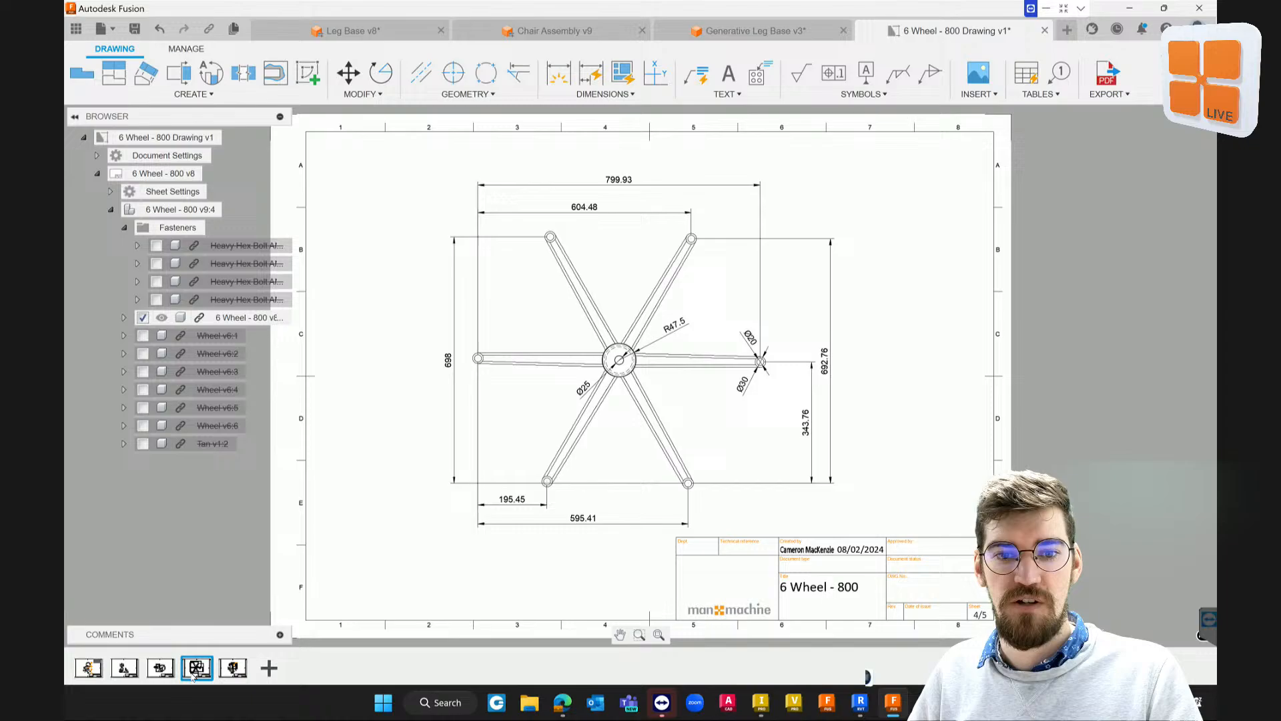
pyautogui.click(239, 667)
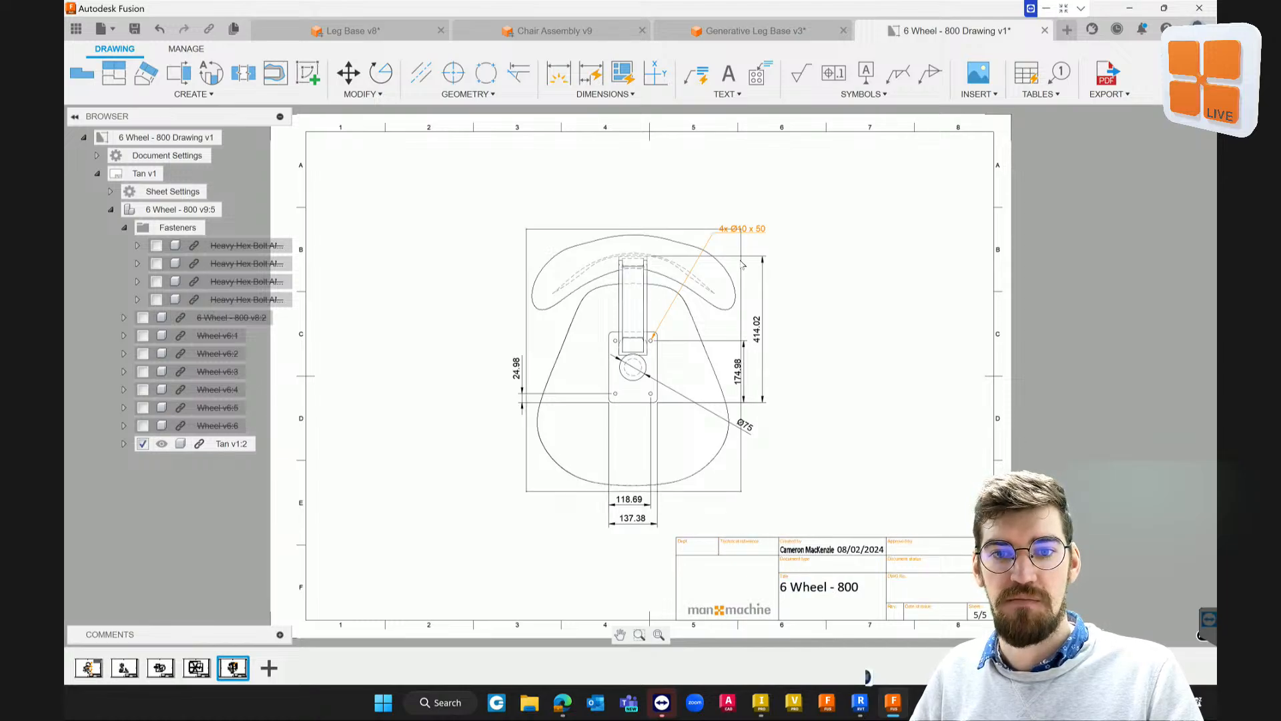
# Examine the mounting plate's hole callout and the dimensions on the Tan seat sheet
pyautogui.scroll(3, 654, 347)
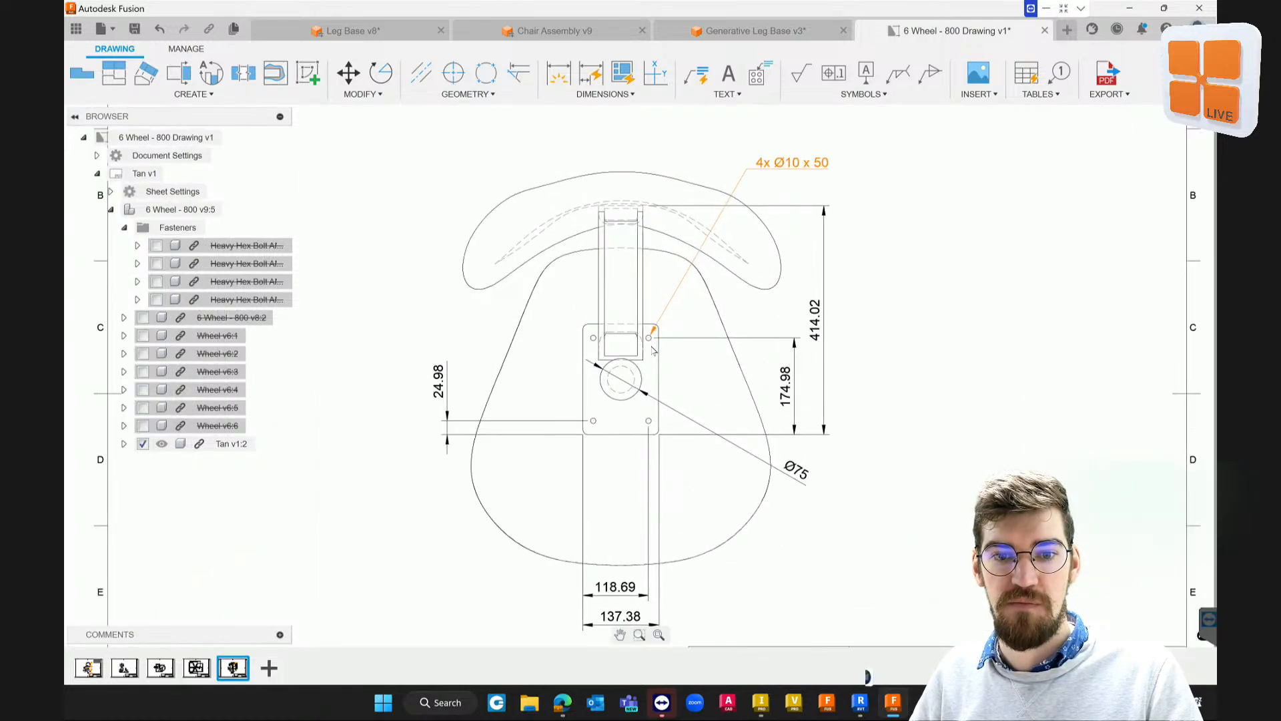
pyautogui.scroll(2, 653, 348)
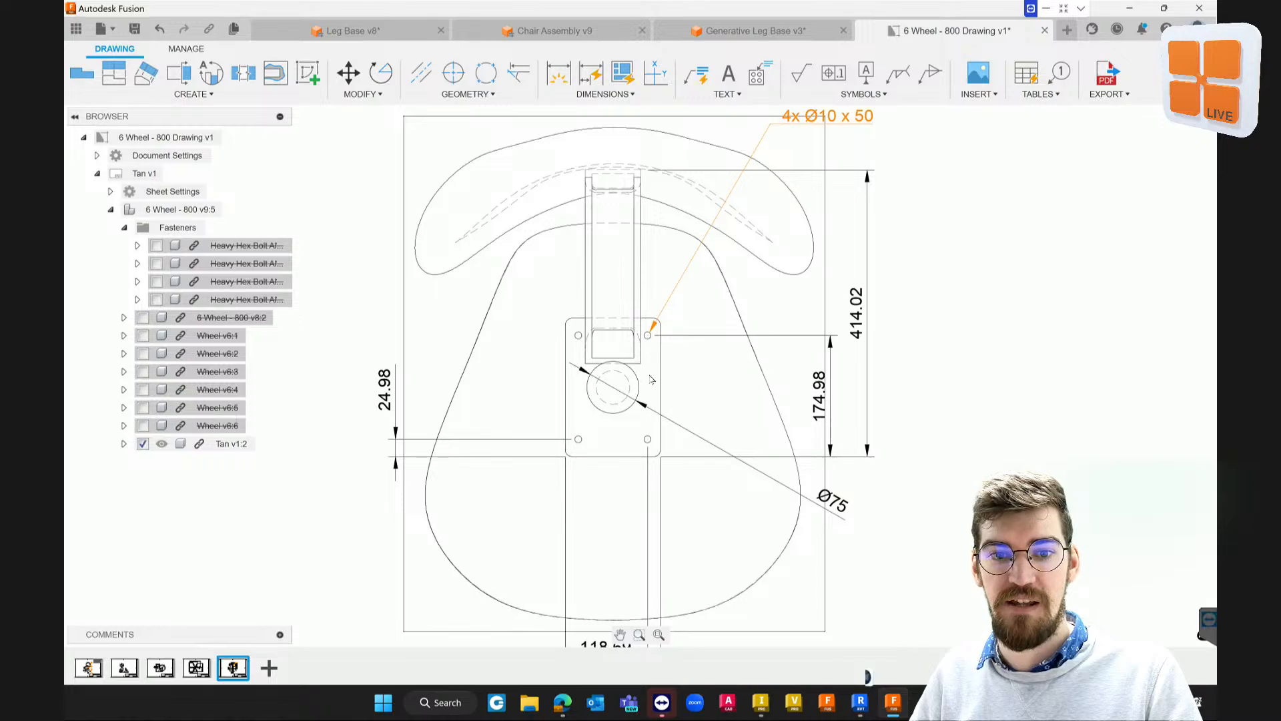
pyautogui.scroll(-3, 651, 380)
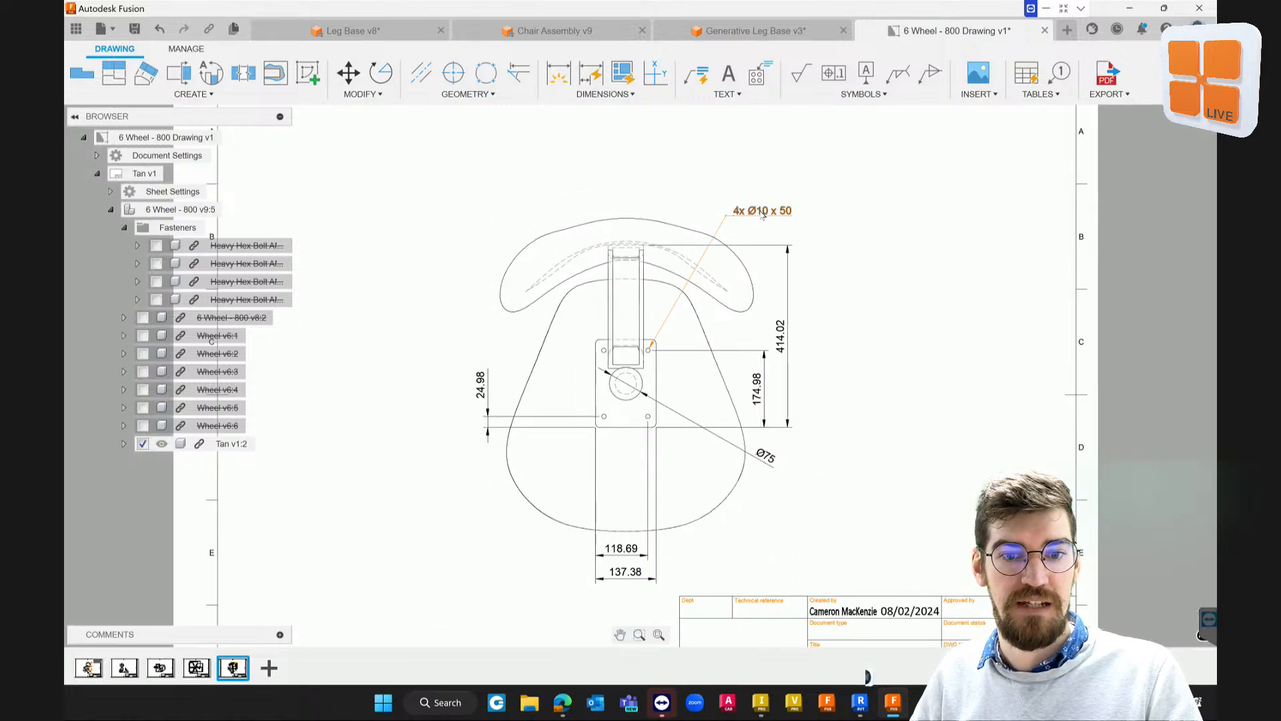
pyautogui.scroll(-2, 878, 296)
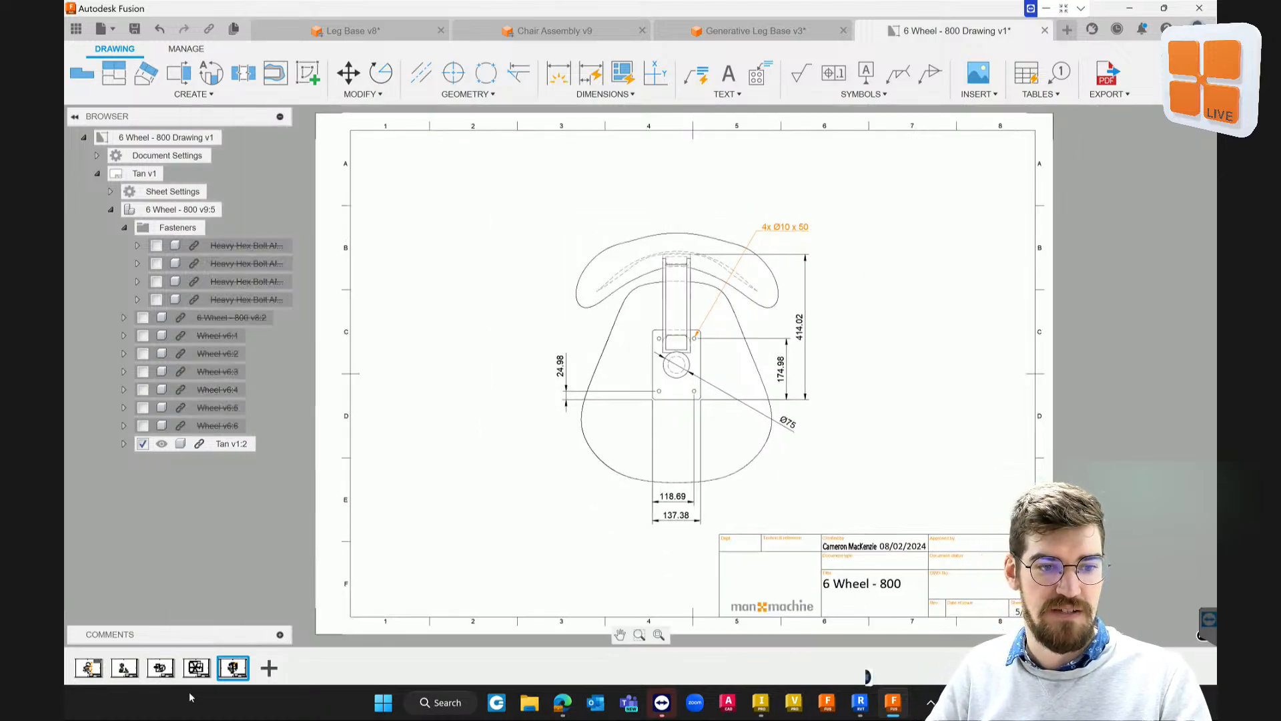
# Revisit the chair's three-view sheet and parts list sheet, and open the Wheel v6 sheet
pyautogui.moveTo(196, 667)
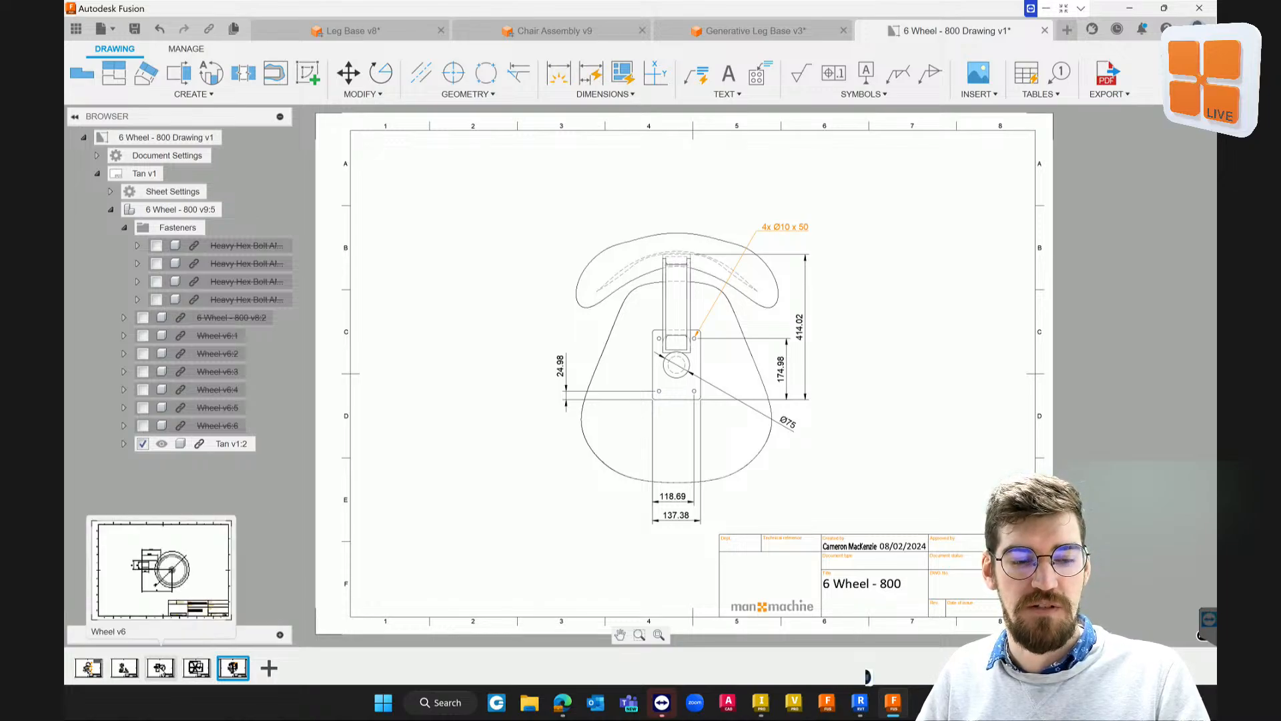
pyautogui.click(131, 669)
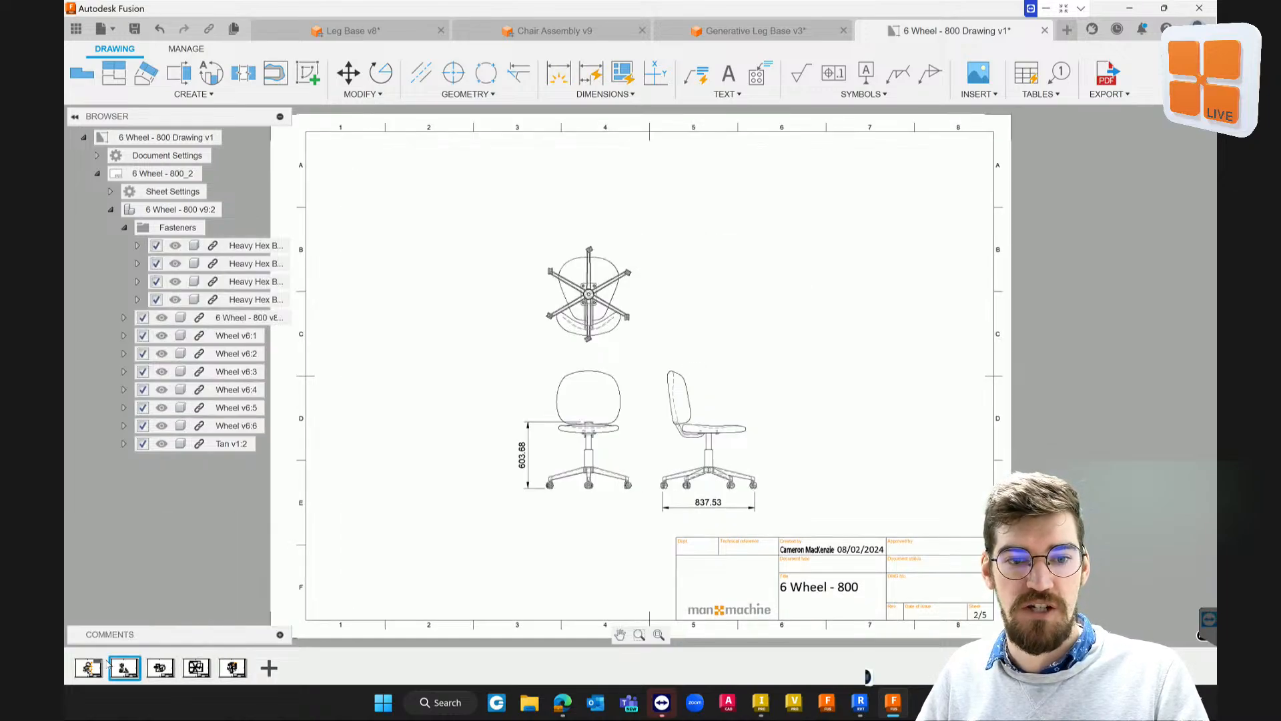
pyautogui.click(101, 667)
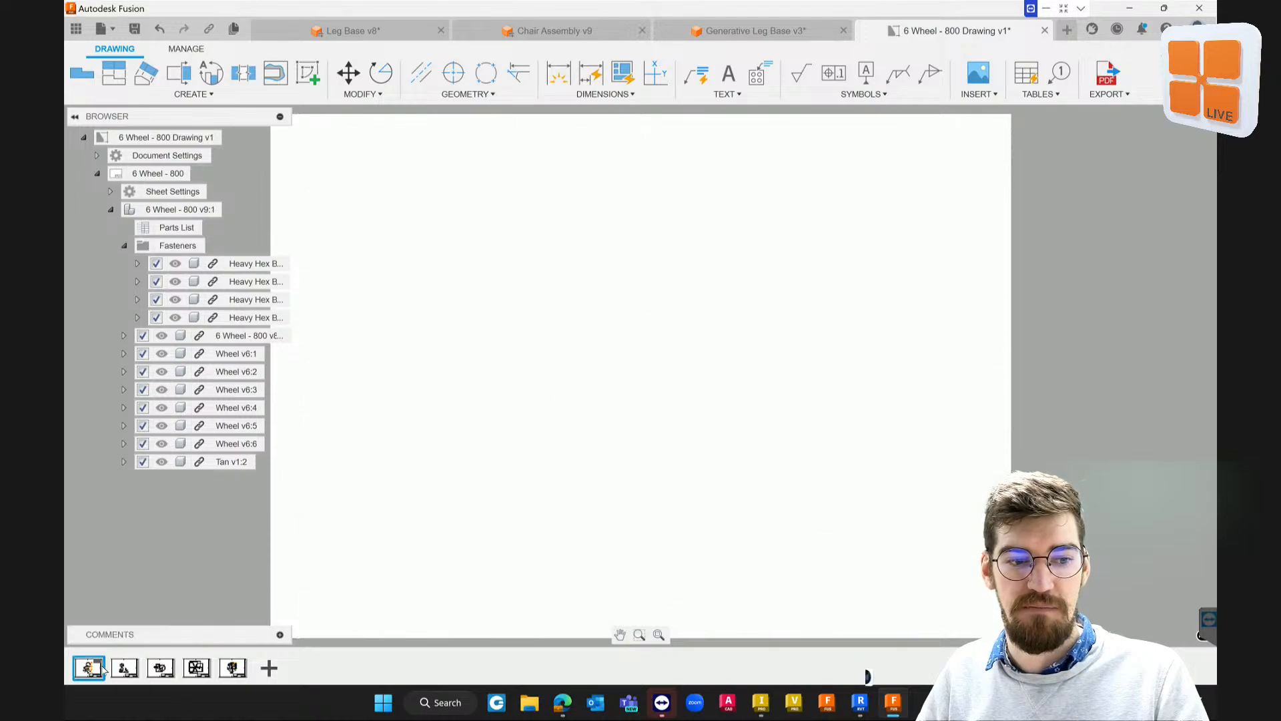
pyautogui.click(136, 669)
pyautogui.moveTo(167, 673)
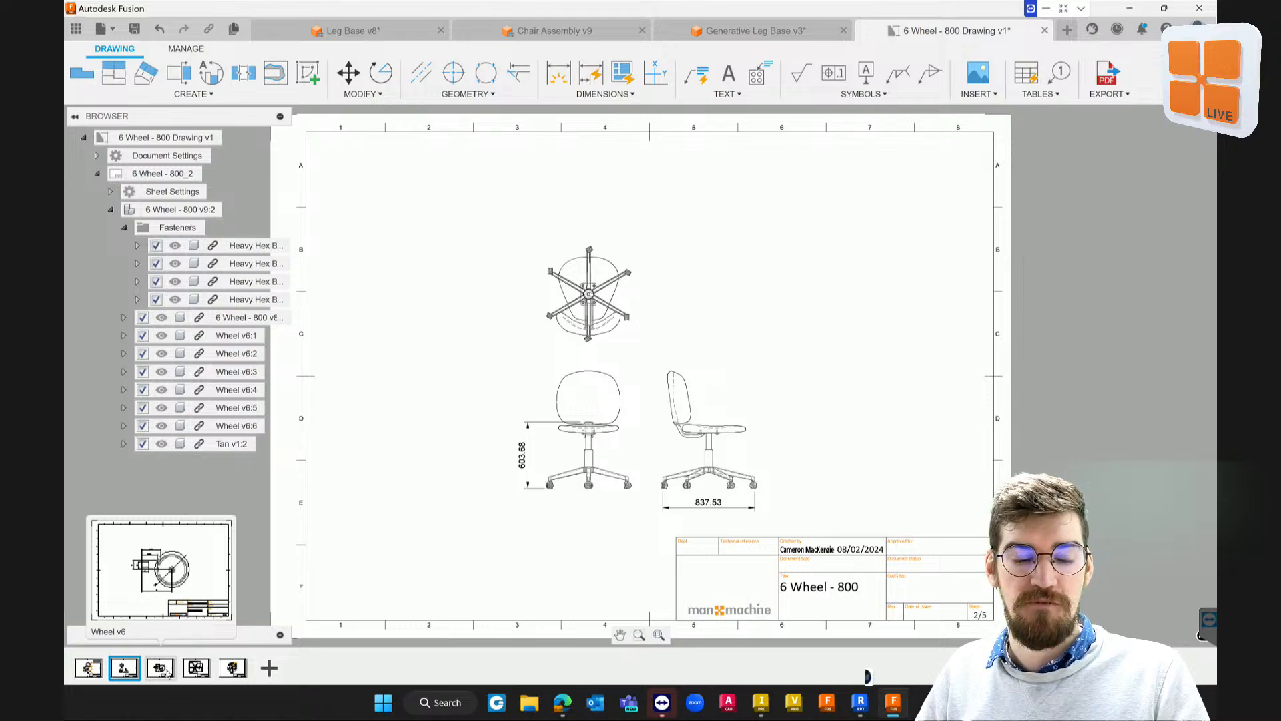
pyautogui.click(167, 670)
pyautogui.moveTo(98, 672)
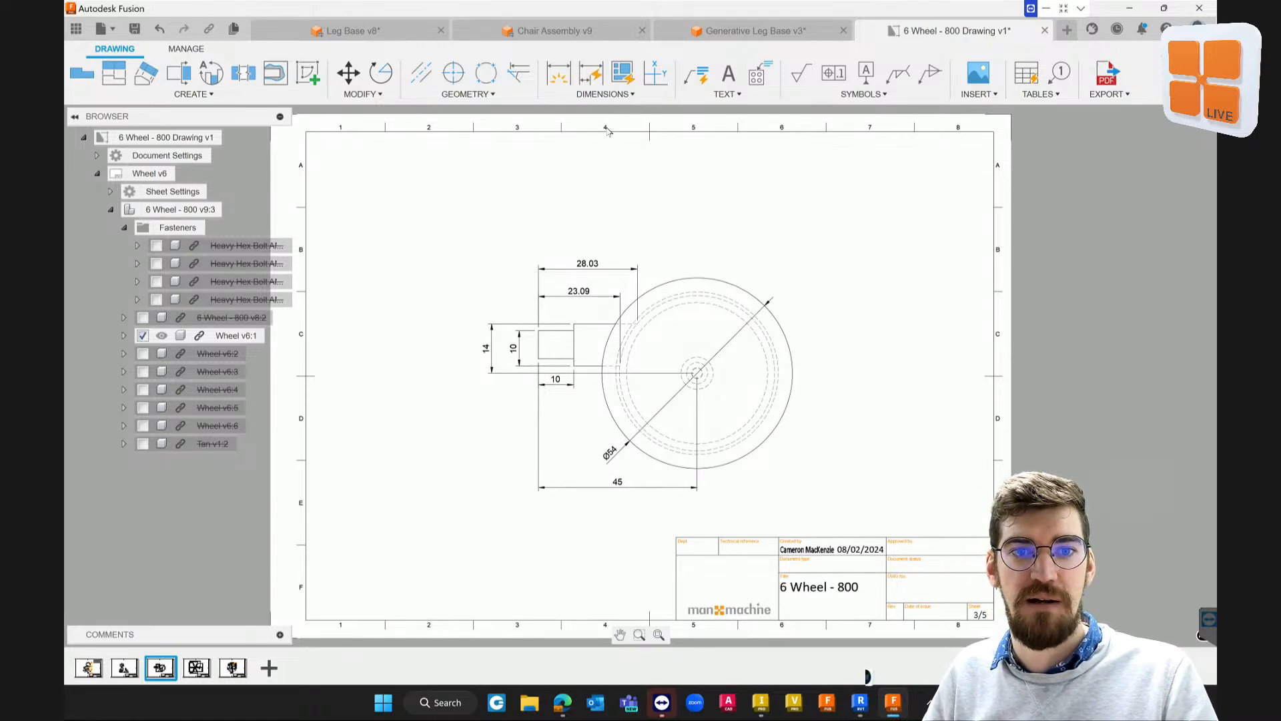
# Start Auto Dimension on the wheel view and review the available dimension recipes, from Symmetric with Baseline to Overall
pyautogui.click(592, 75)
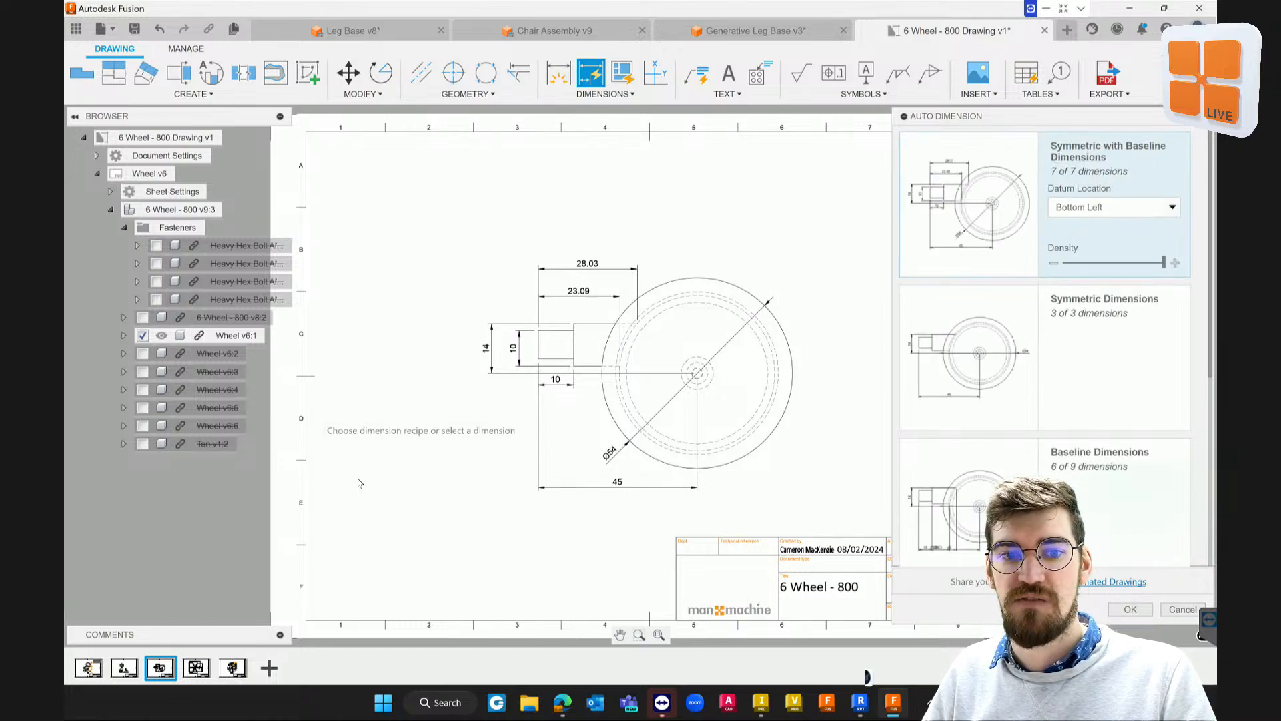
pyautogui.scroll(-5, 1061, 307)
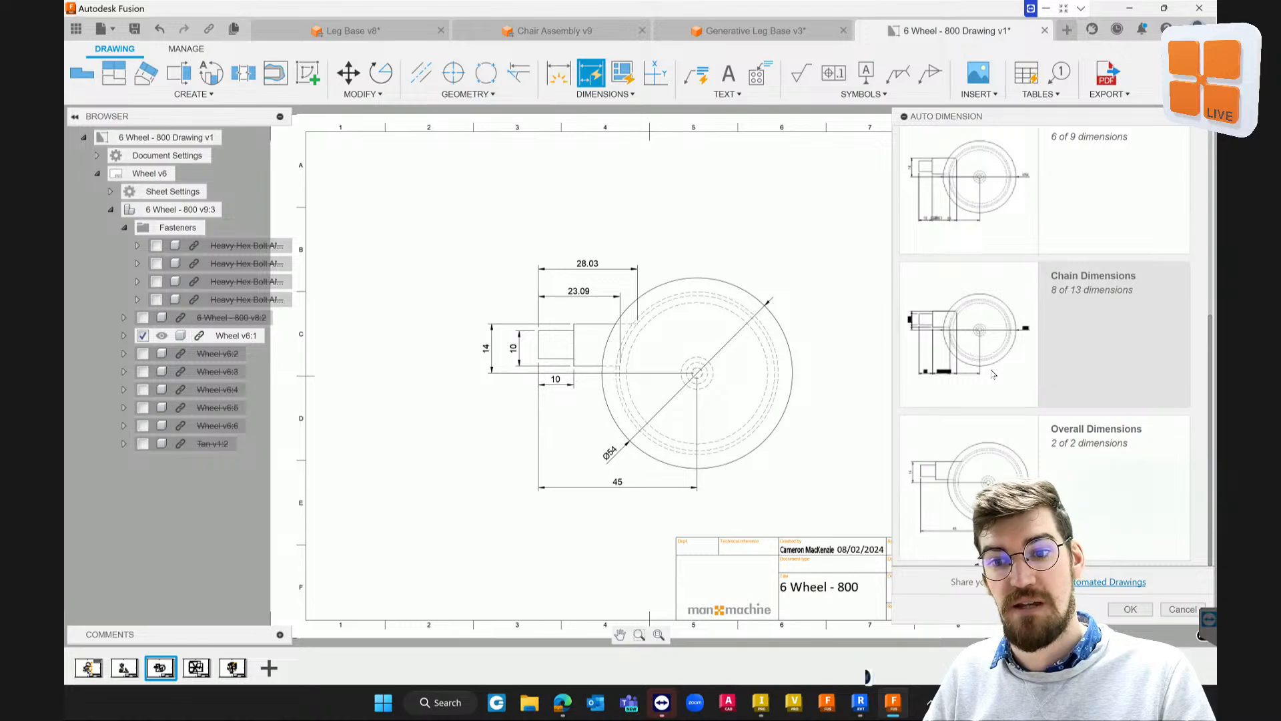
pyautogui.scroll(5, 1041, 300)
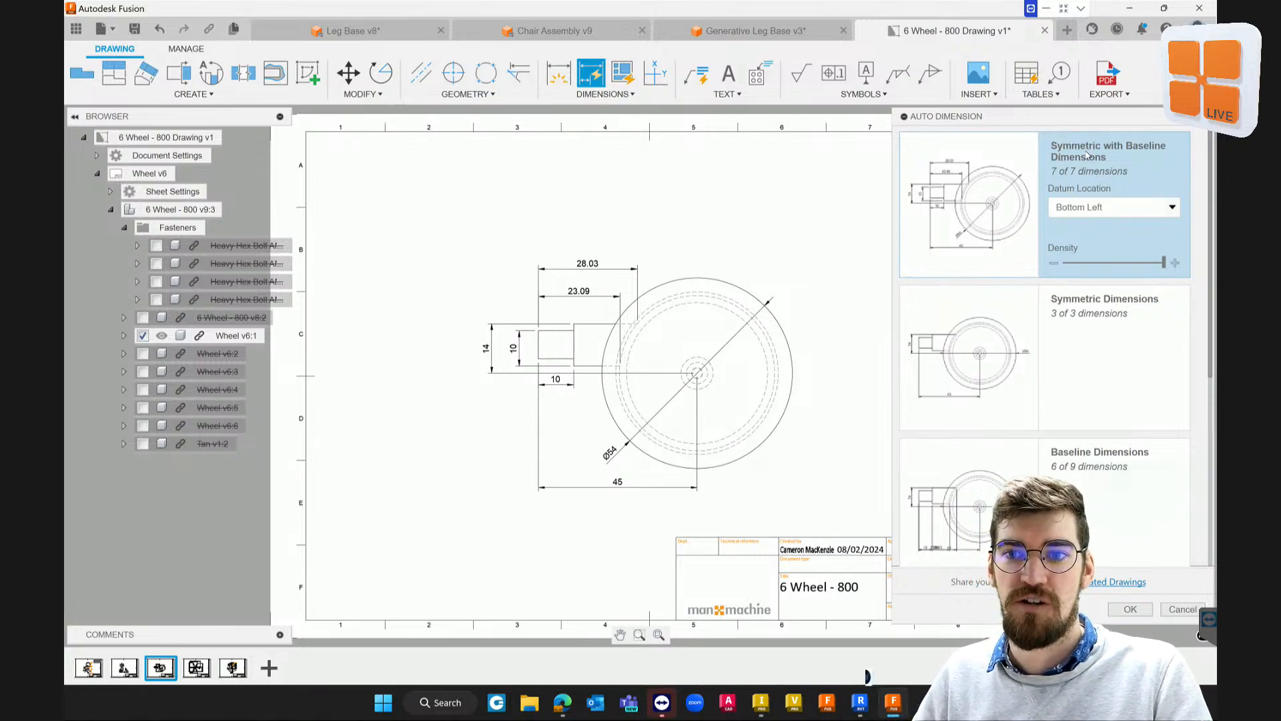
pyautogui.scroll(-1, 1120, 158)
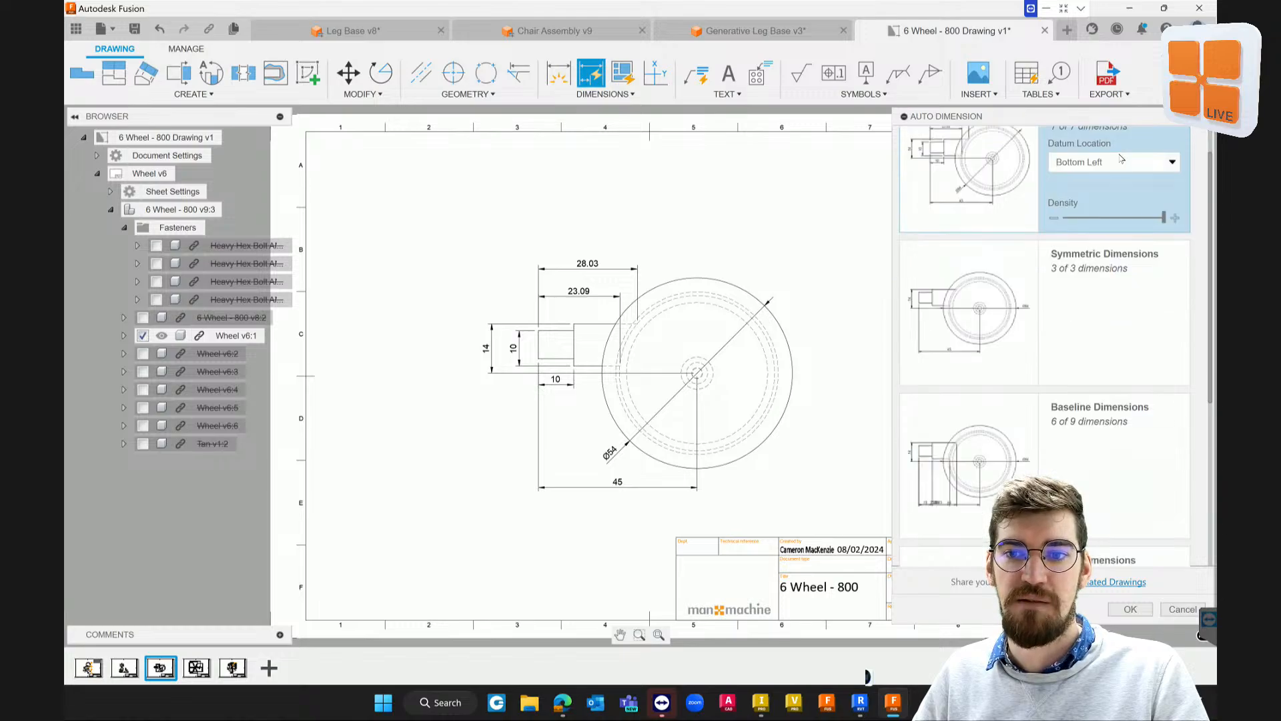
pyautogui.scroll(-3, 1123, 304)
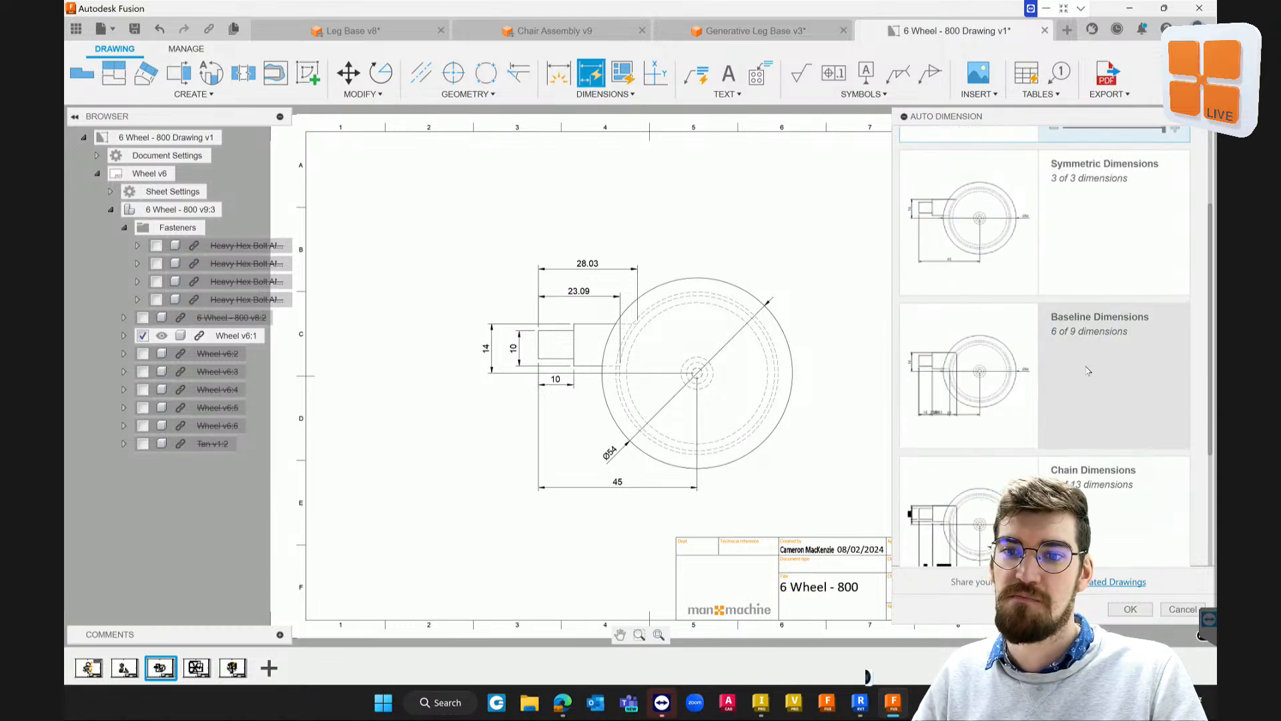
pyautogui.scroll(-3, 1087, 352)
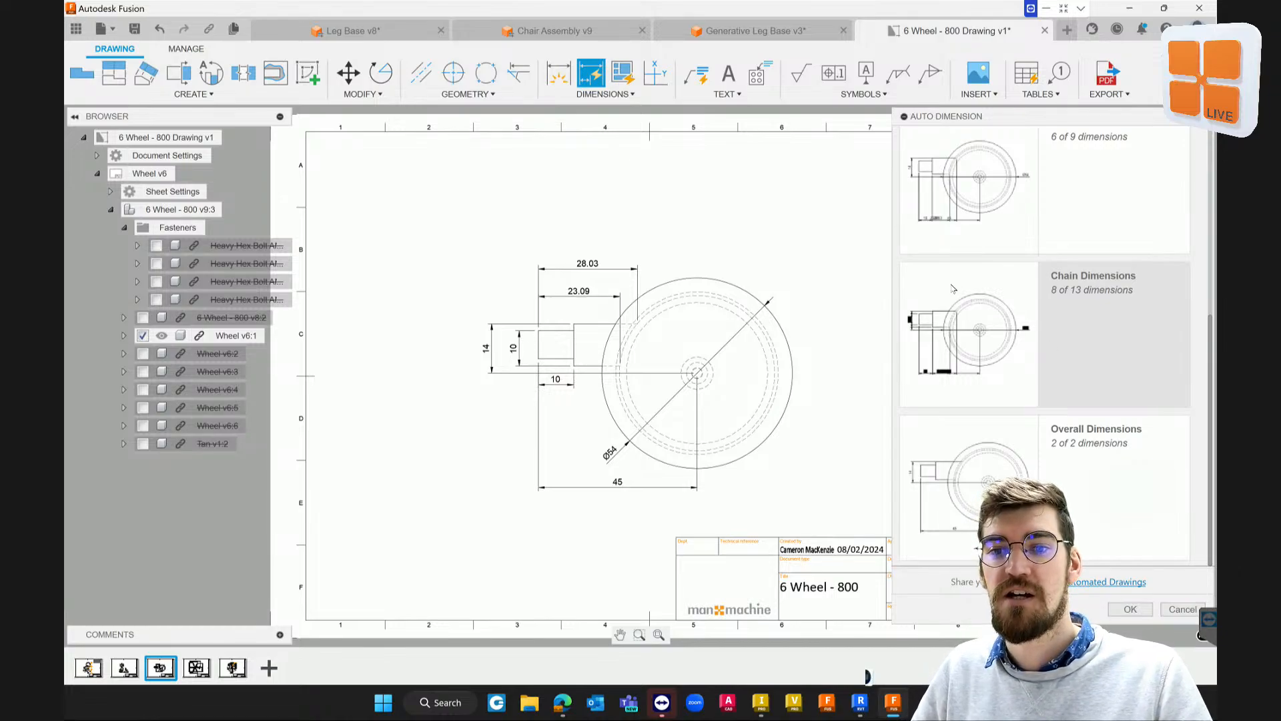
pyautogui.scroll(7, 948, 294)
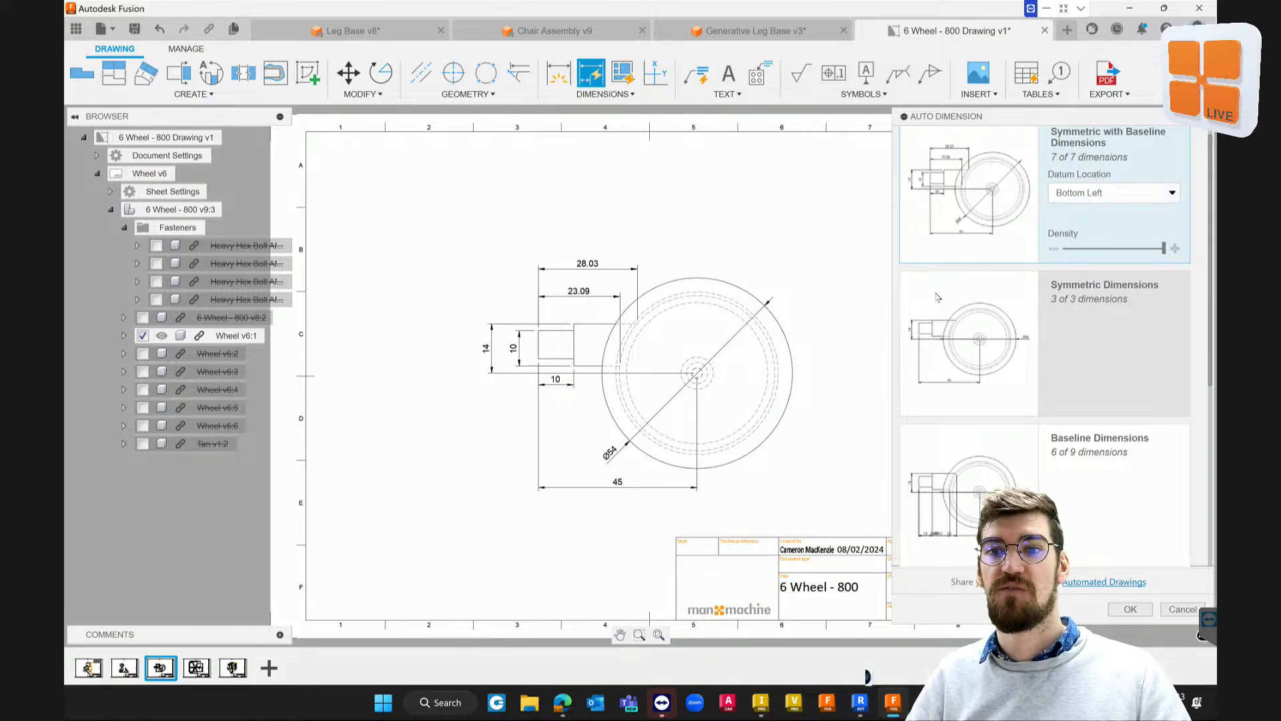
pyautogui.scroll(1, 933, 284)
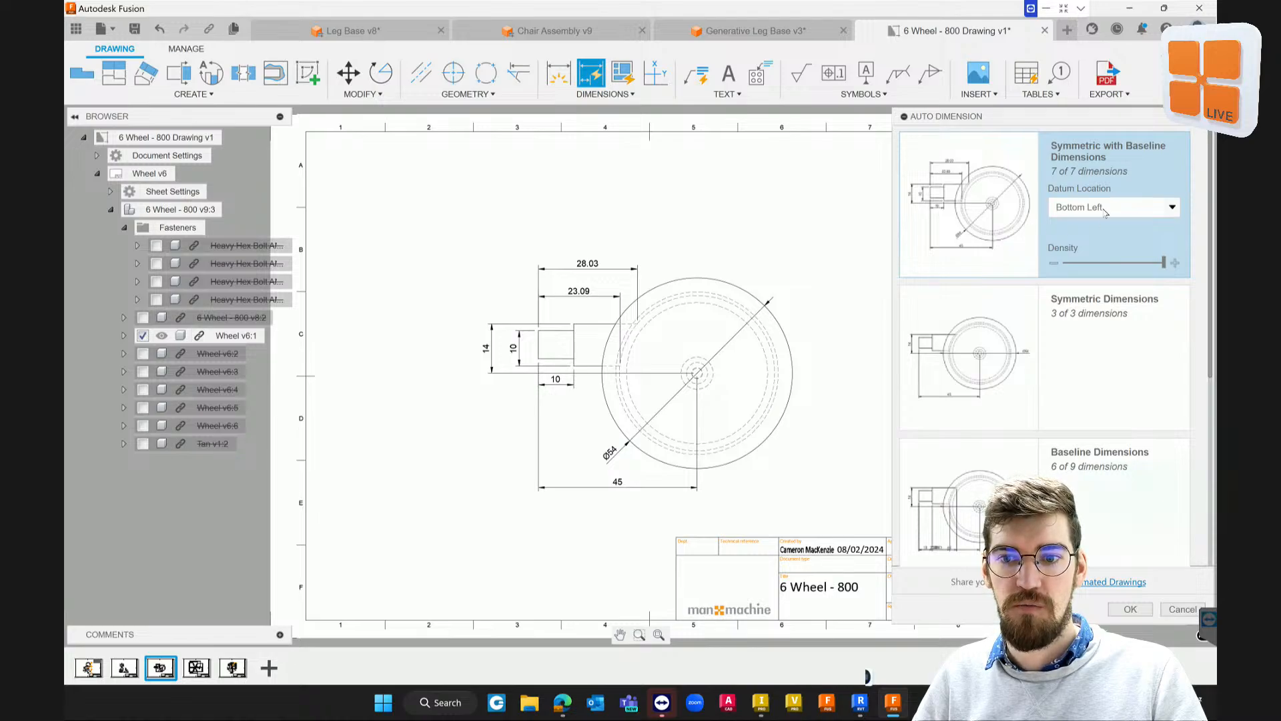
# Preview Symmetric Dimensions on the wheel view and check the datum location options of Symmetric with Baseline Dimensions
pyautogui.click(978, 363)
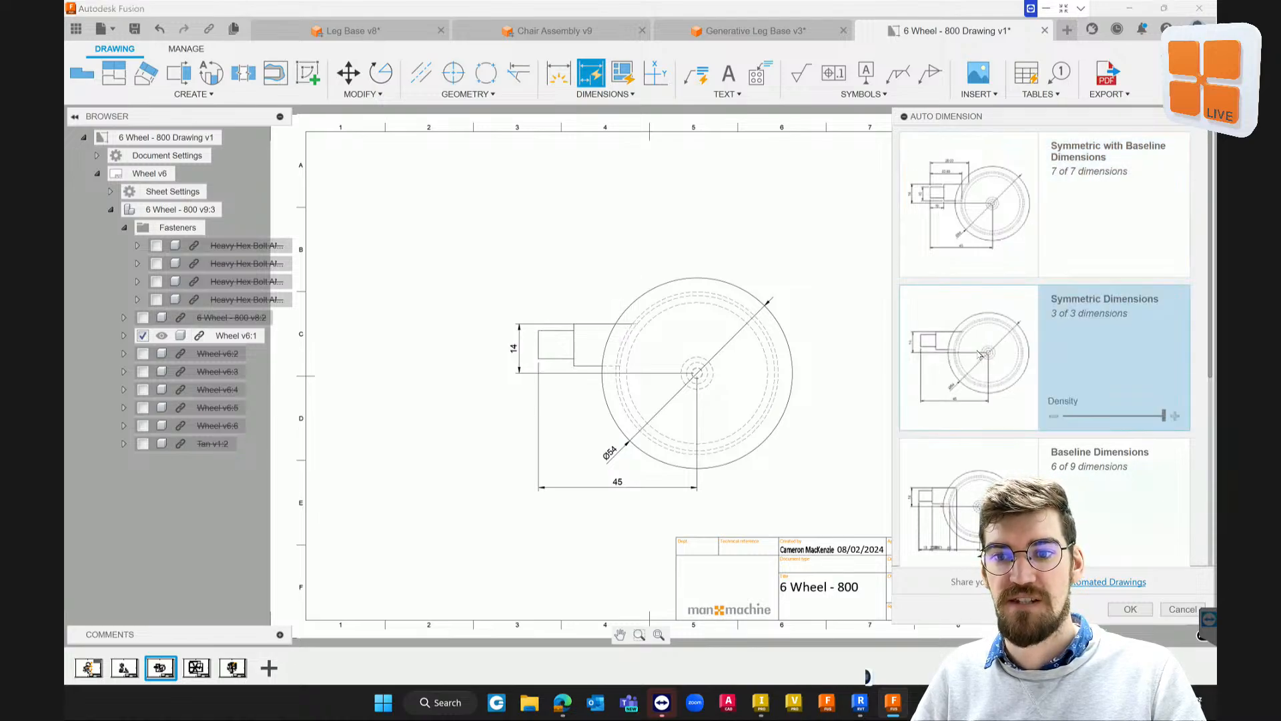
pyautogui.click(1008, 188)
pyautogui.click(1107, 207)
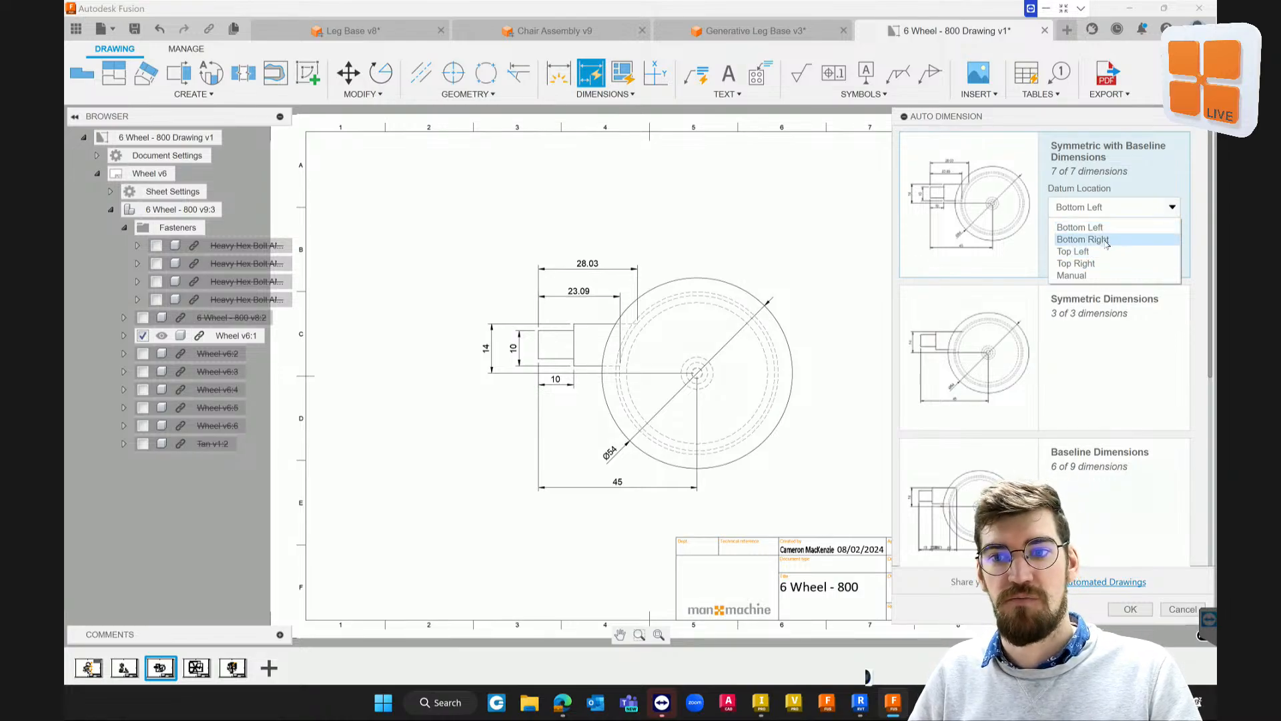
pyautogui.click(1117, 363)
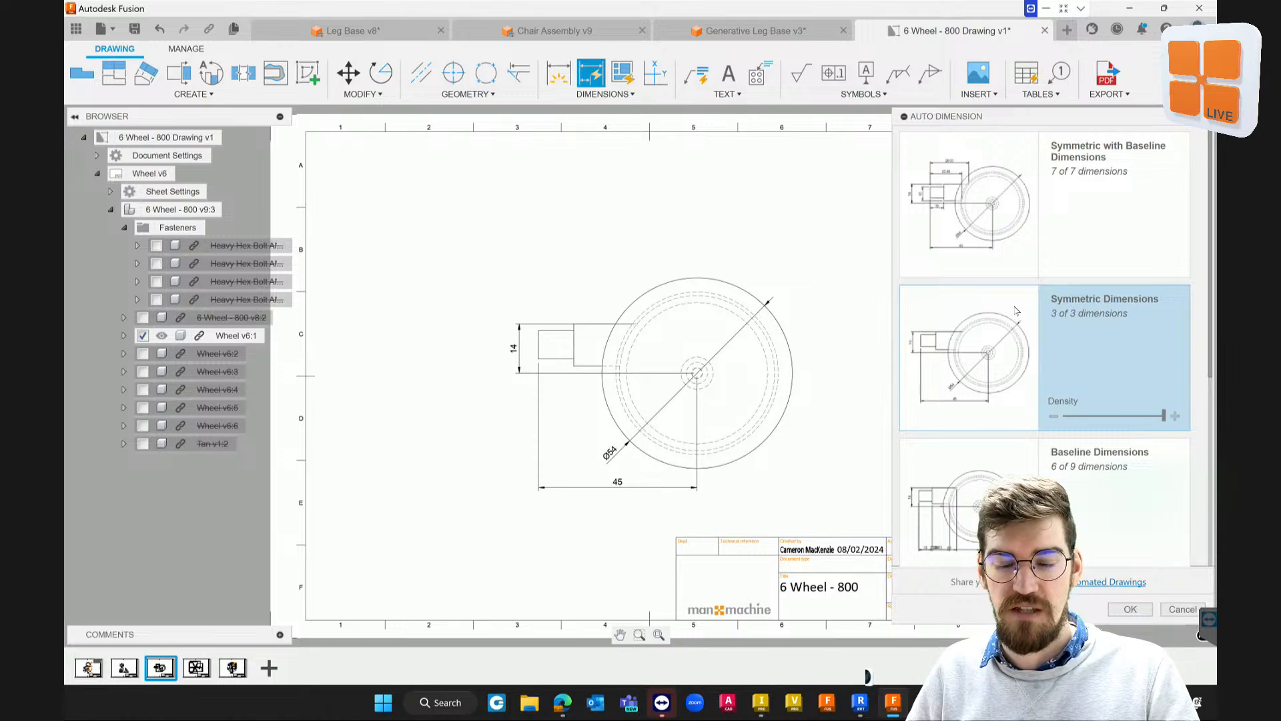
# Preview the Chain Dimensions recipe on the wheel view and check its density setting
pyautogui.scroll(-2, 1015, 310)
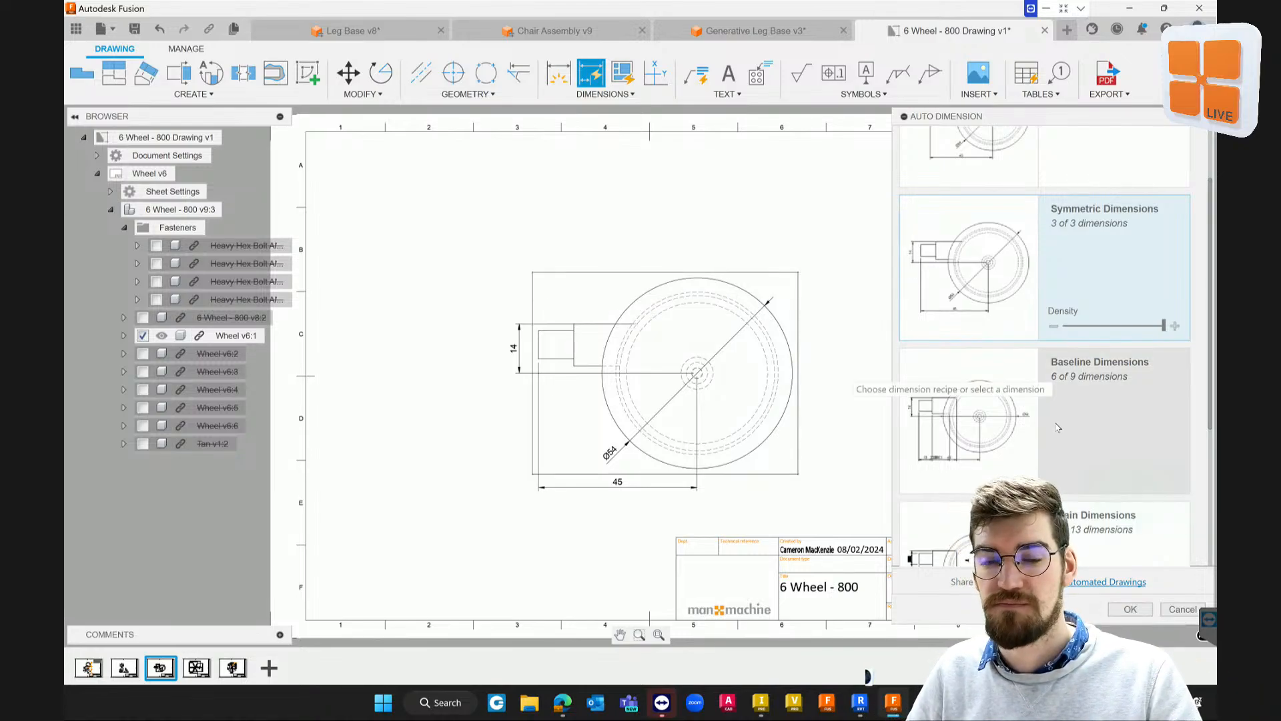
pyautogui.scroll(-2, 1075, 401)
pyautogui.click(982, 481)
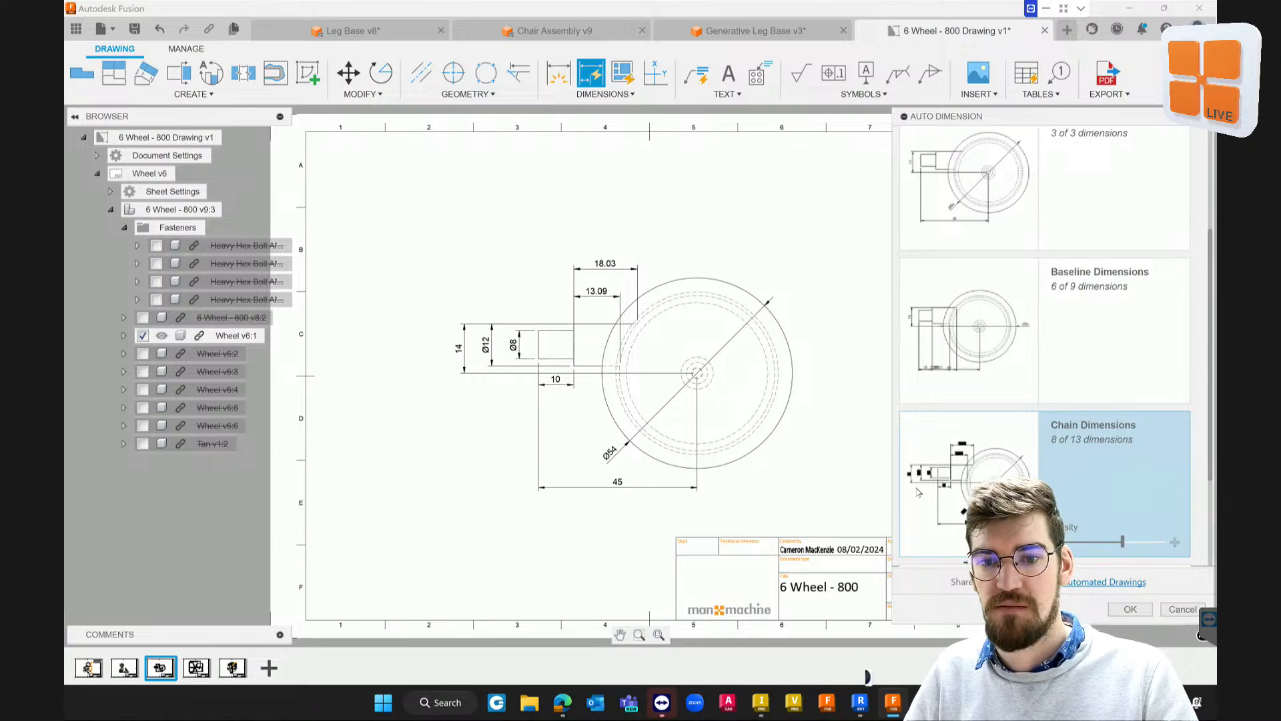
pyautogui.scroll(-2, 1053, 479)
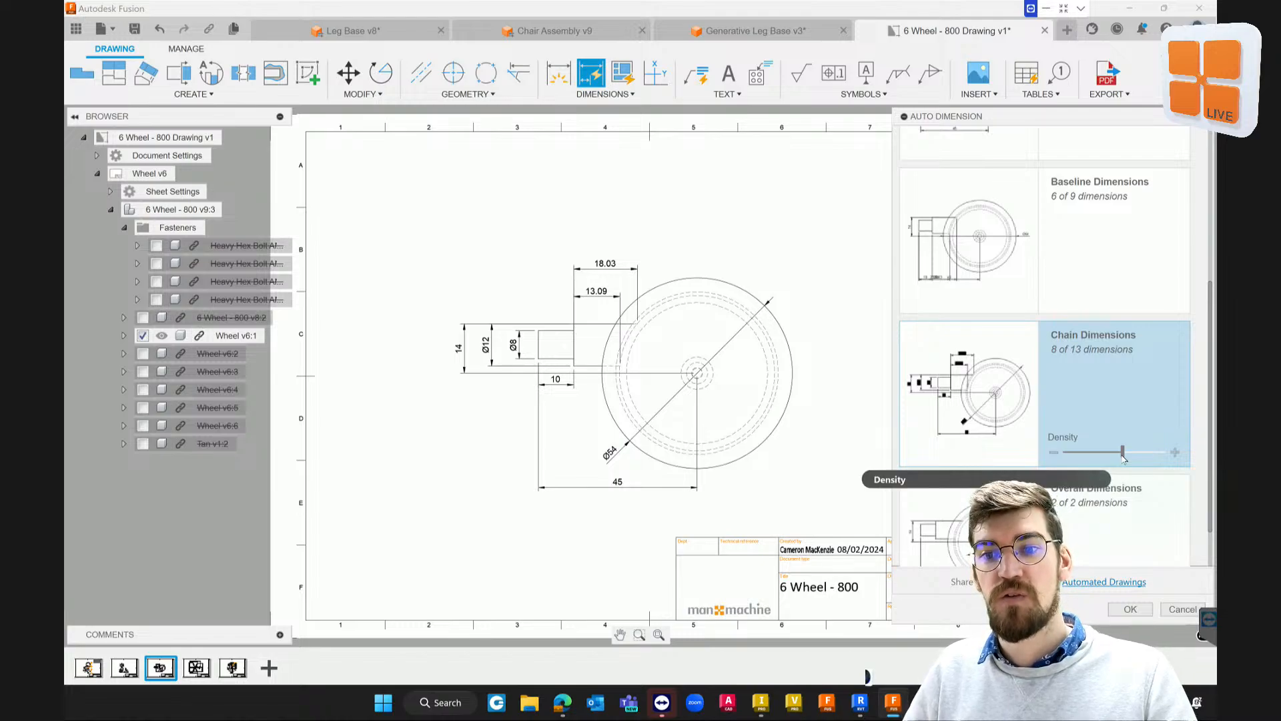
pyautogui.scroll(1, 953, 265)
pyautogui.scroll(3, 953, 265)
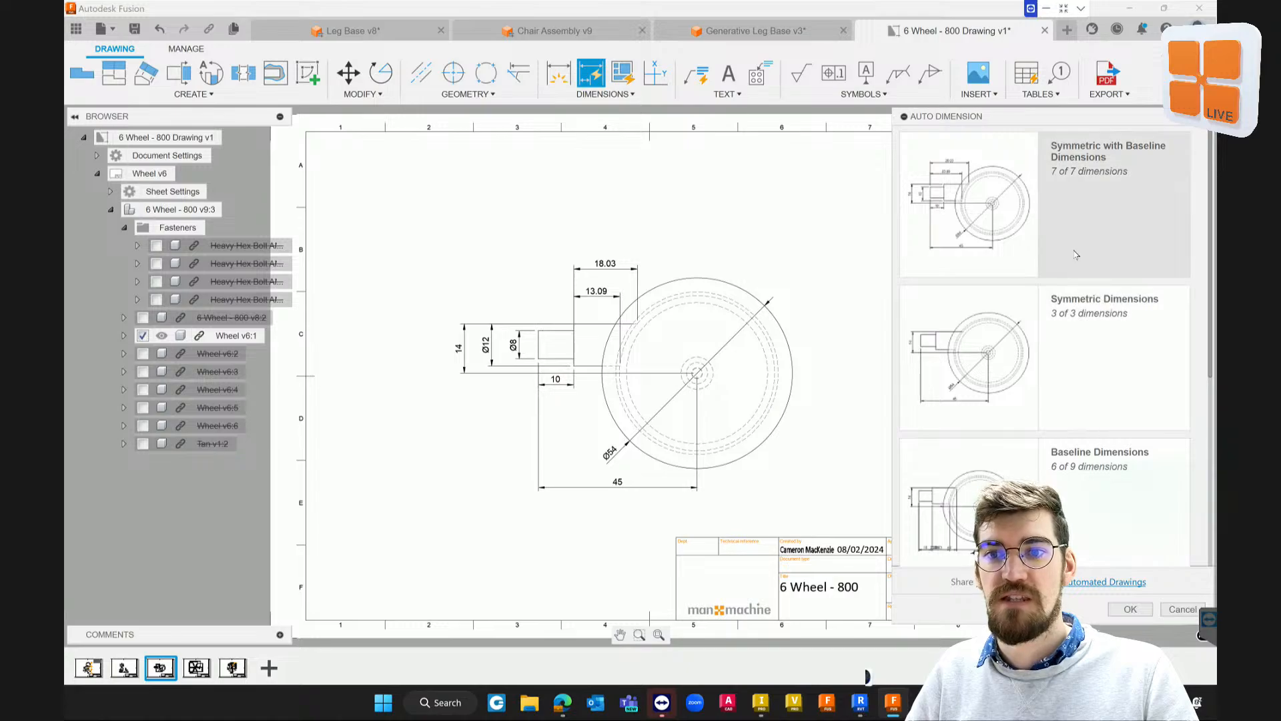
# Preview Symmetric with Baseline and Symmetric Dimensions on the wheel view, and settle on the Baseline Dimensions recipe
pyautogui.click(1061, 268)
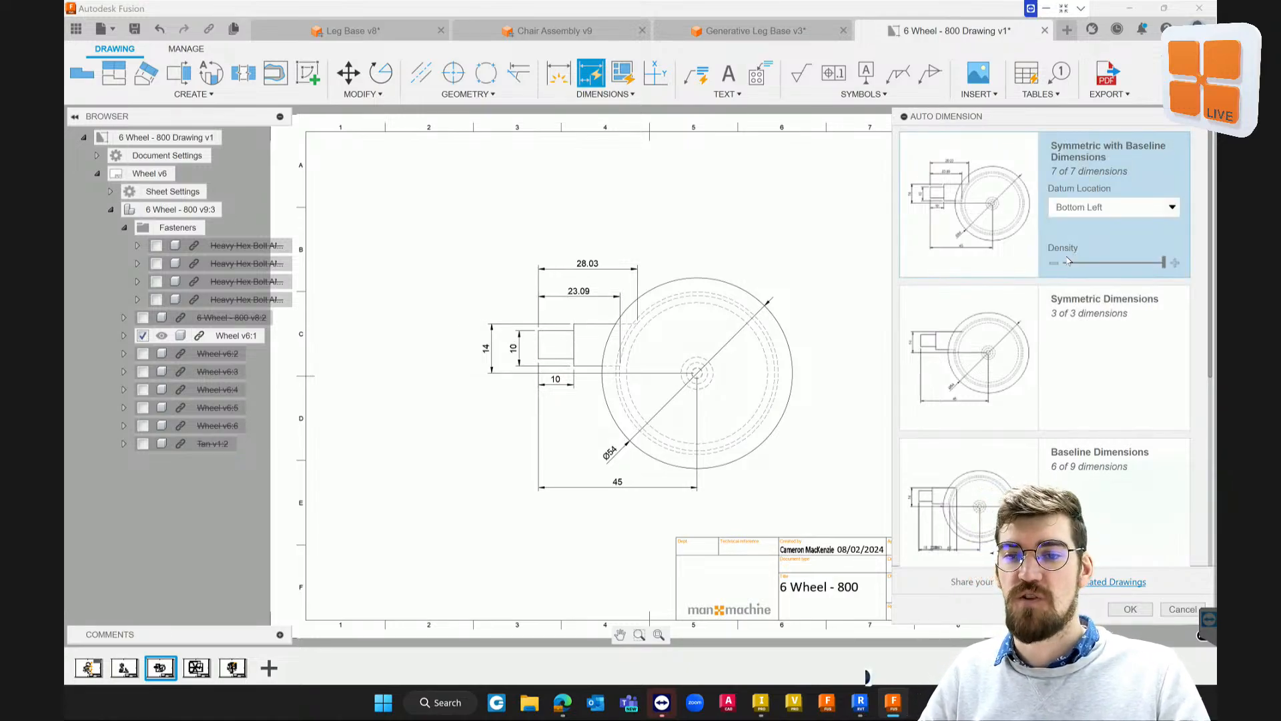
pyautogui.click(1170, 294)
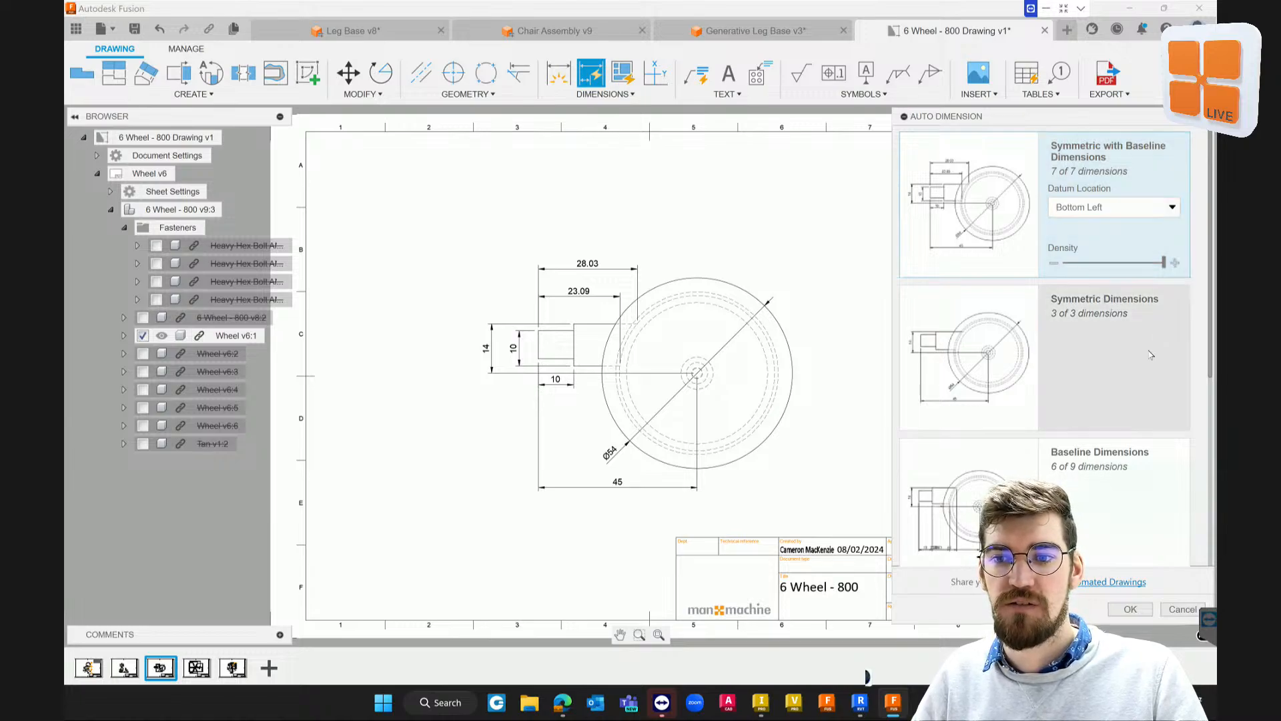
pyautogui.click(1148, 481)
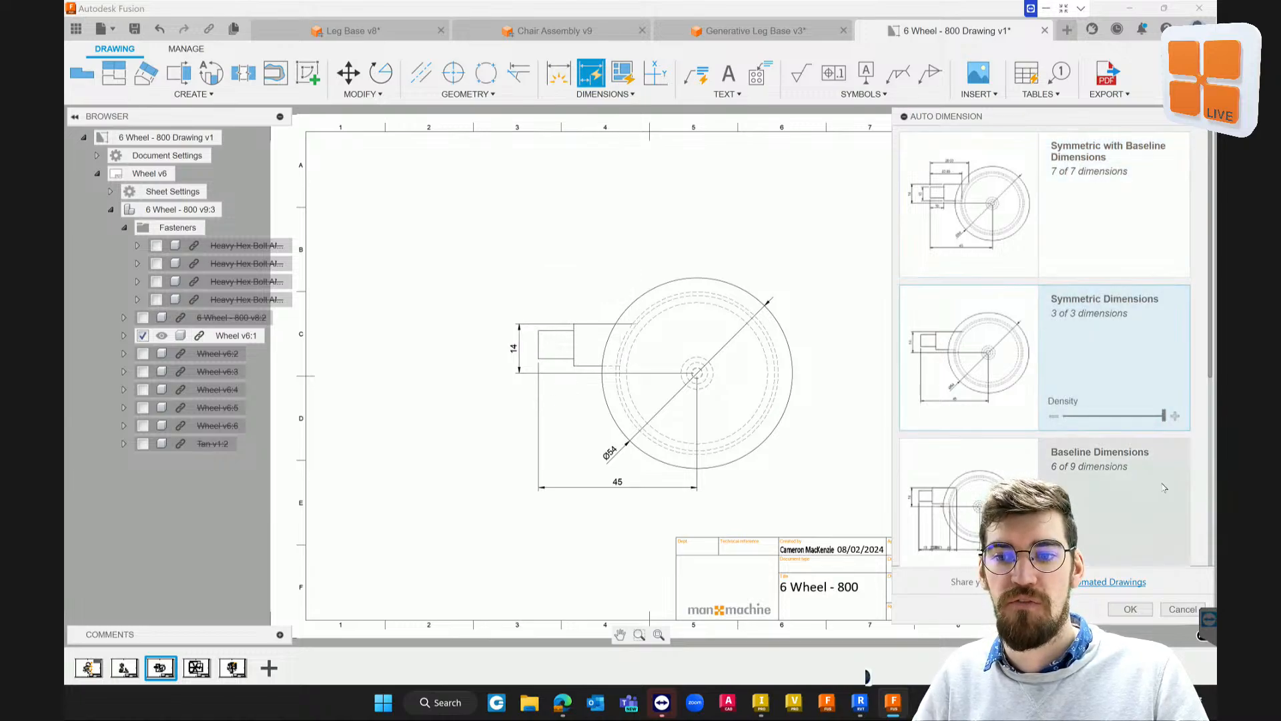
pyautogui.scroll(-1, 1116, 356)
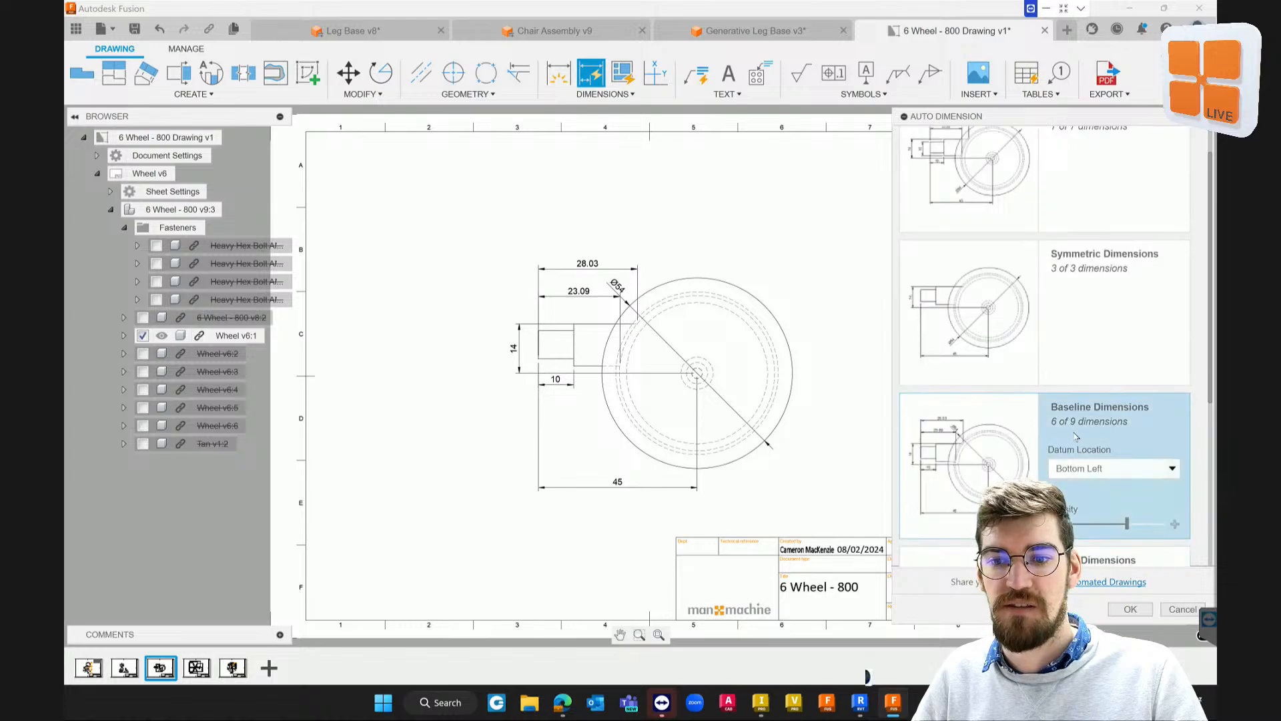
pyautogui.scroll(1, 1088, 433)
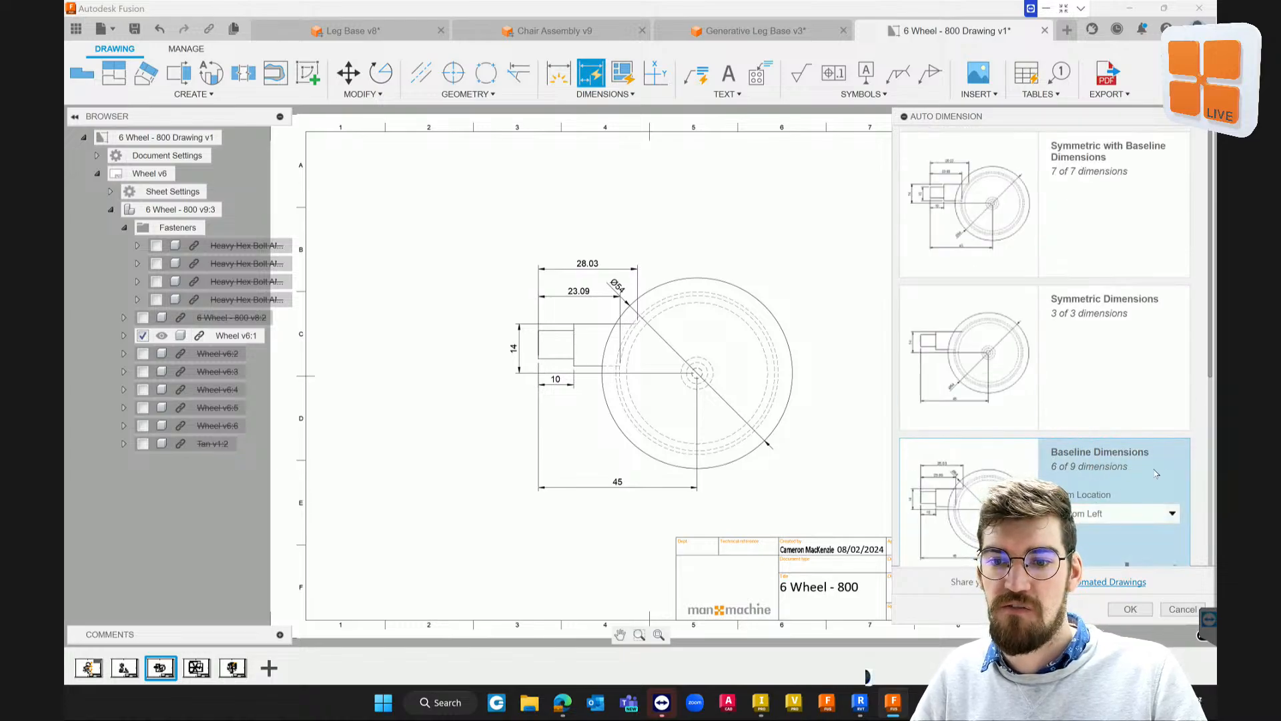
pyautogui.scroll(-1, 1102, 461)
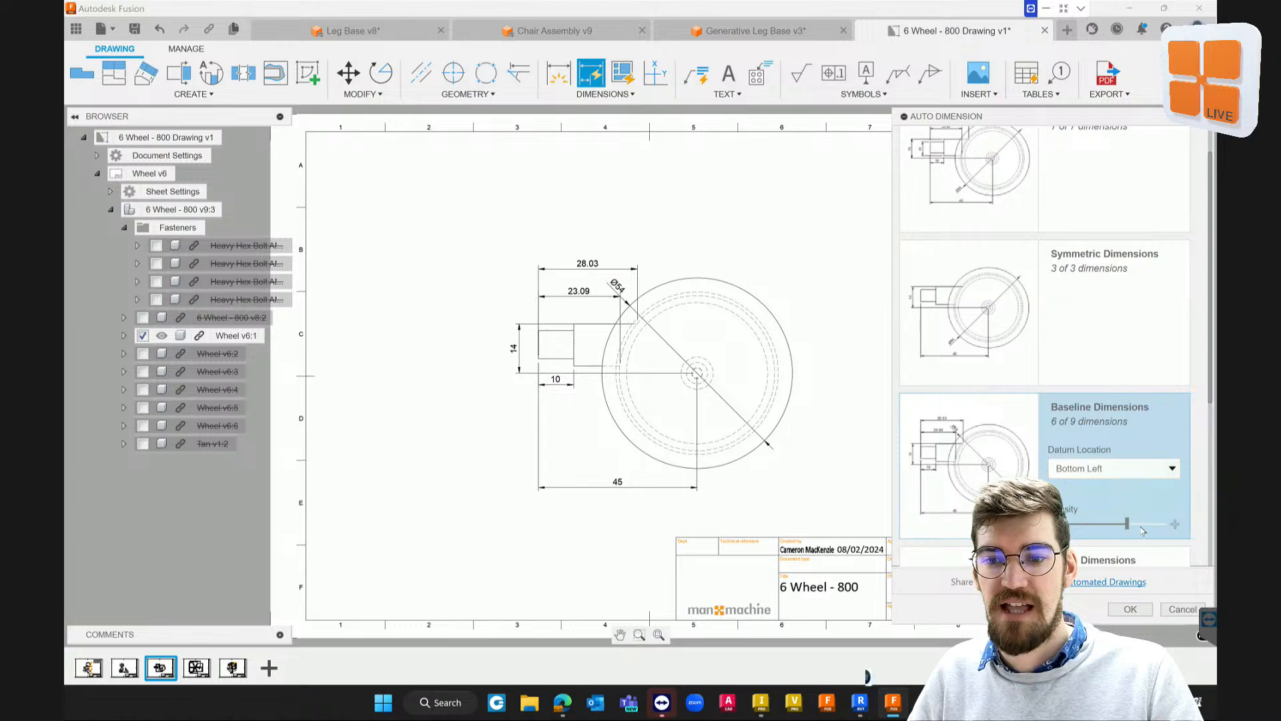
# Try higher and lower densities for Baseline Dimensions, and apply the recipe at a density of 6 of 9 dimensions
pyautogui.moveTo(1129, 527); pyautogui.dragTo(1166, 527)
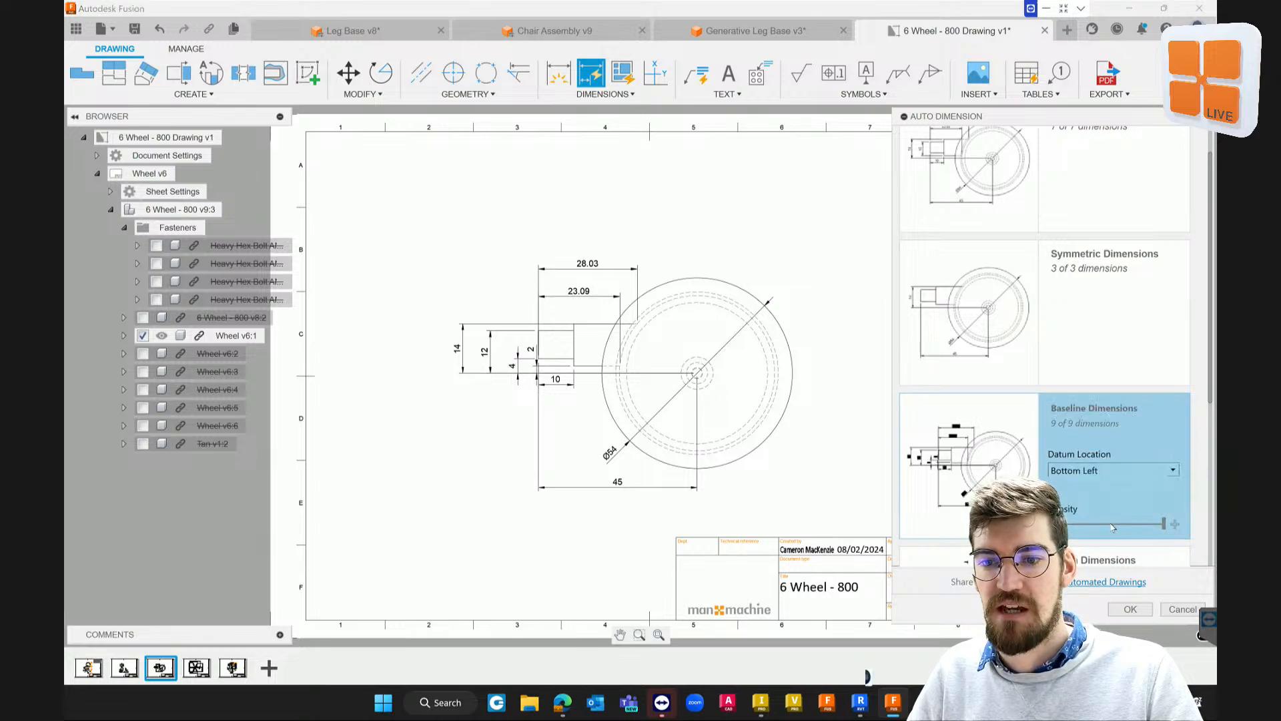
pyautogui.moveTo(1165, 524); pyautogui.dragTo(1111, 525)
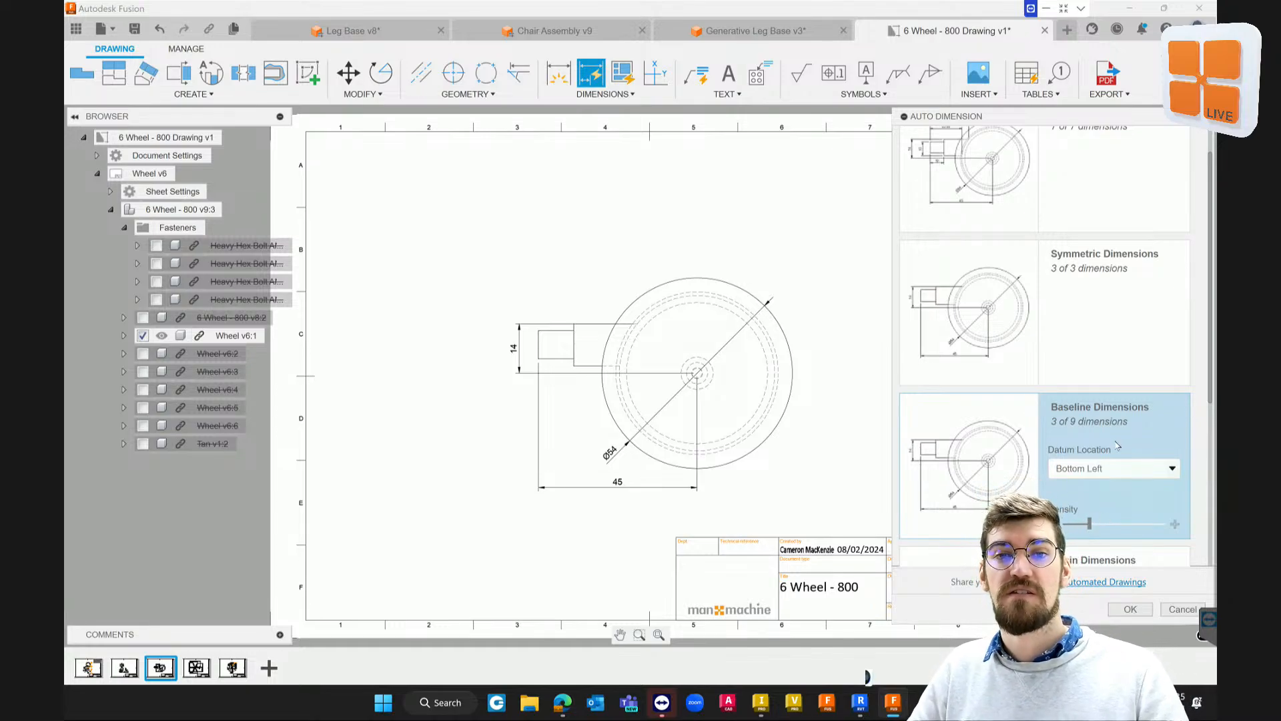
pyautogui.moveTo(1090, 523); pyautogui.dragTo(1125, 525)
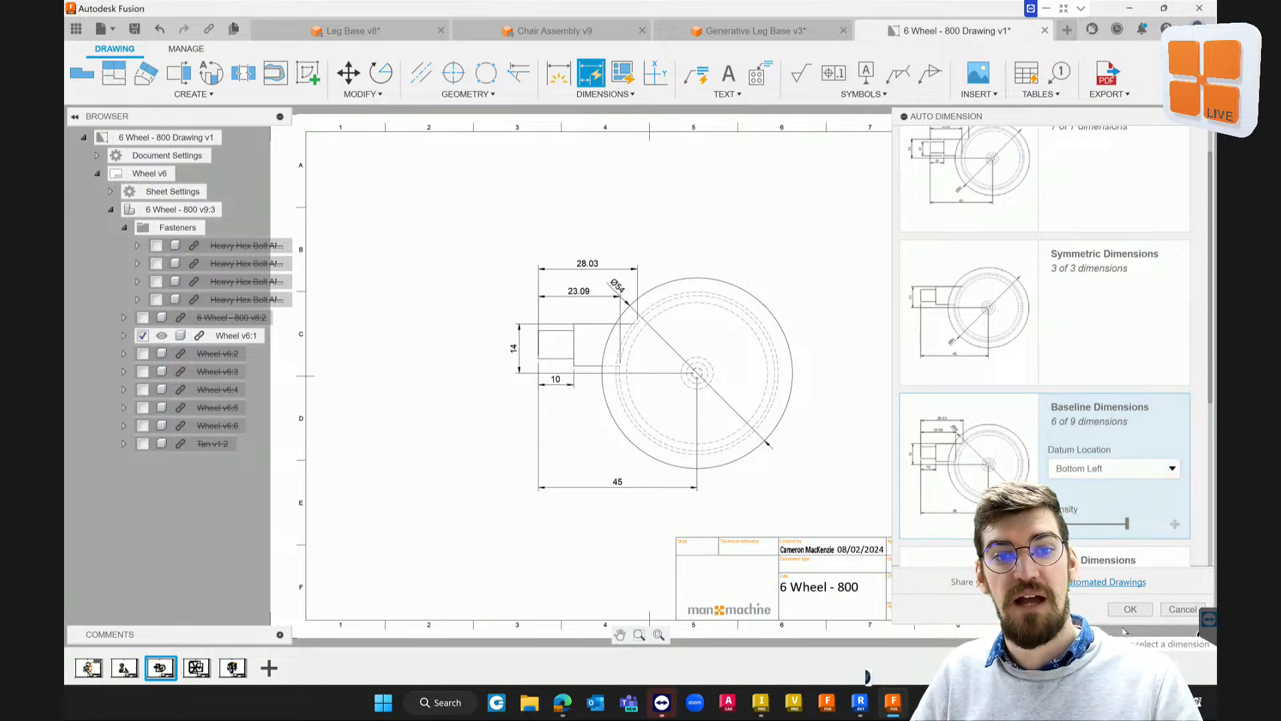
pyautogui.click(1131, 608)
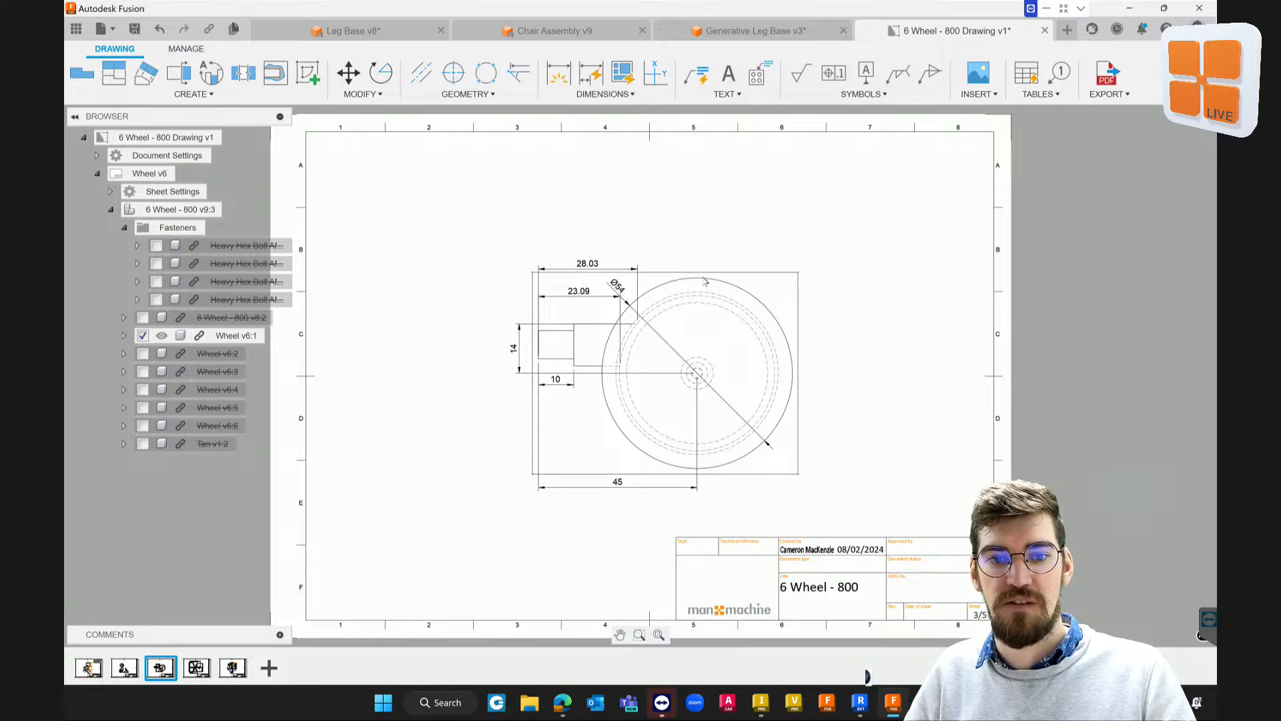
# Move the dimensioned wheel view toward the sheet's upper-right area, and open its view settings to check the orientation options
pyautogui.moveTo(808, 271); pyautogui.dragTo(814, 222)
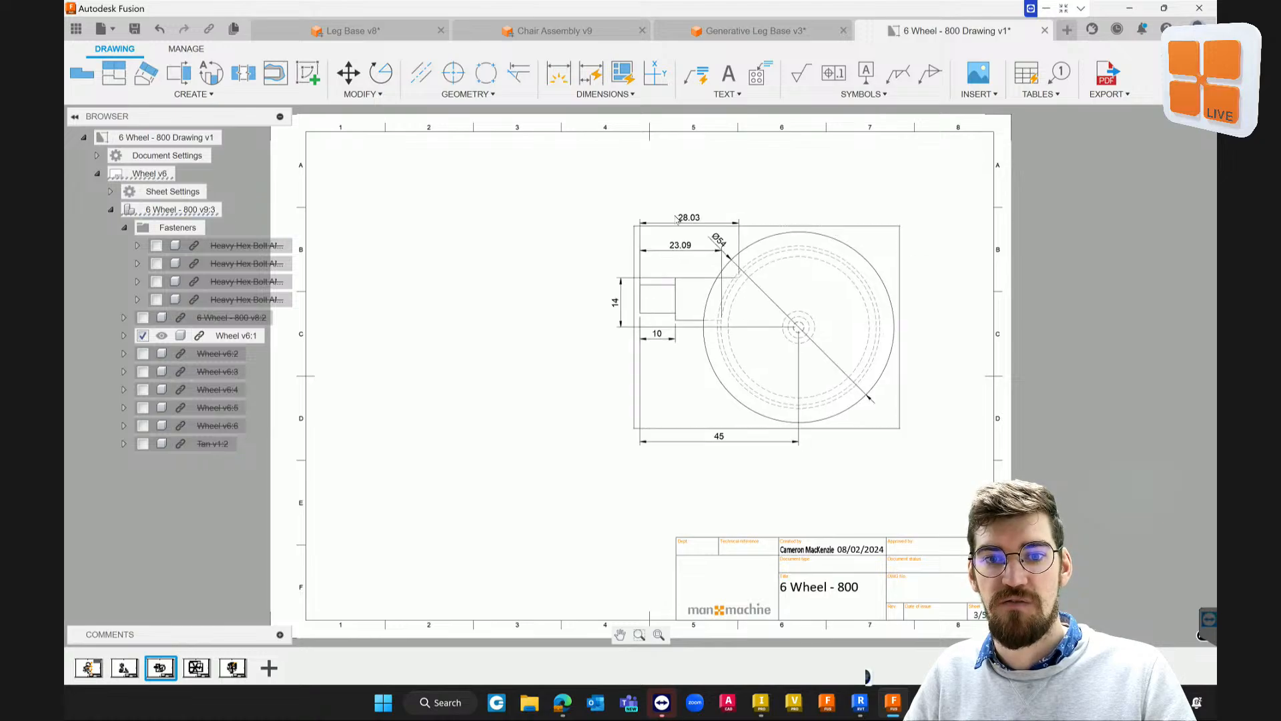
pyautogui.doubleClick(882, 244)
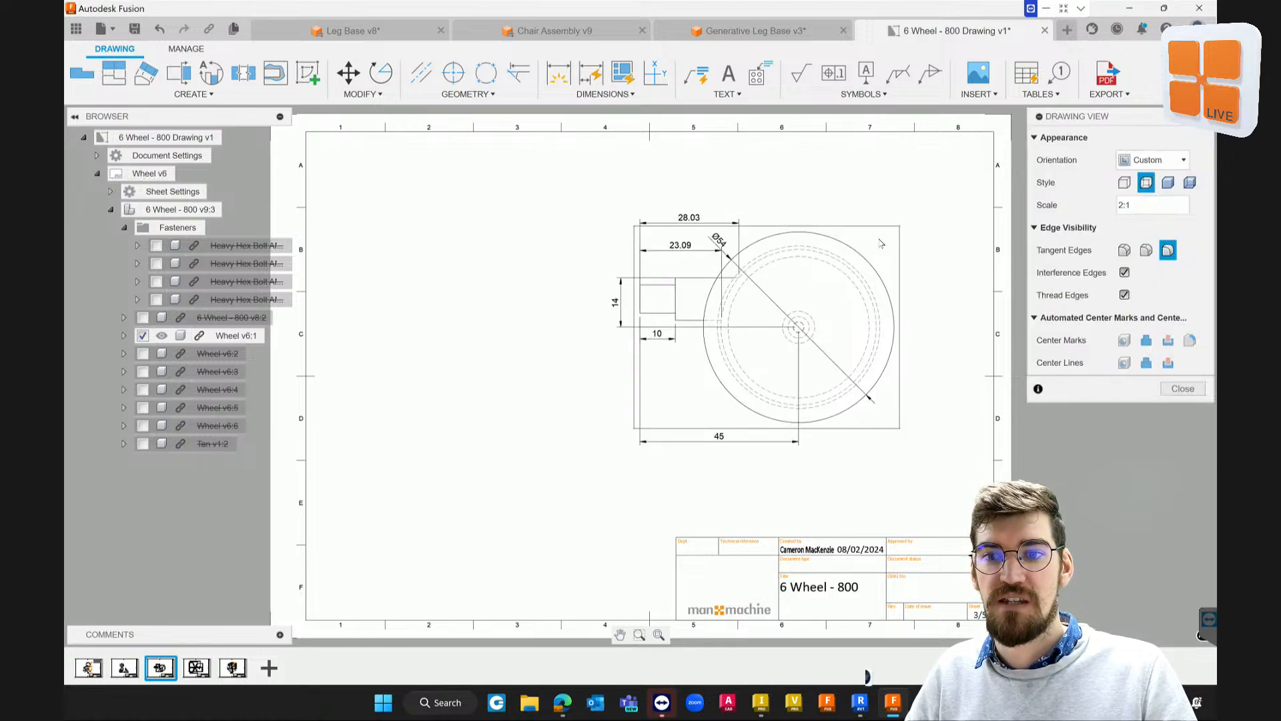
pyautogui.click(1139, 168)
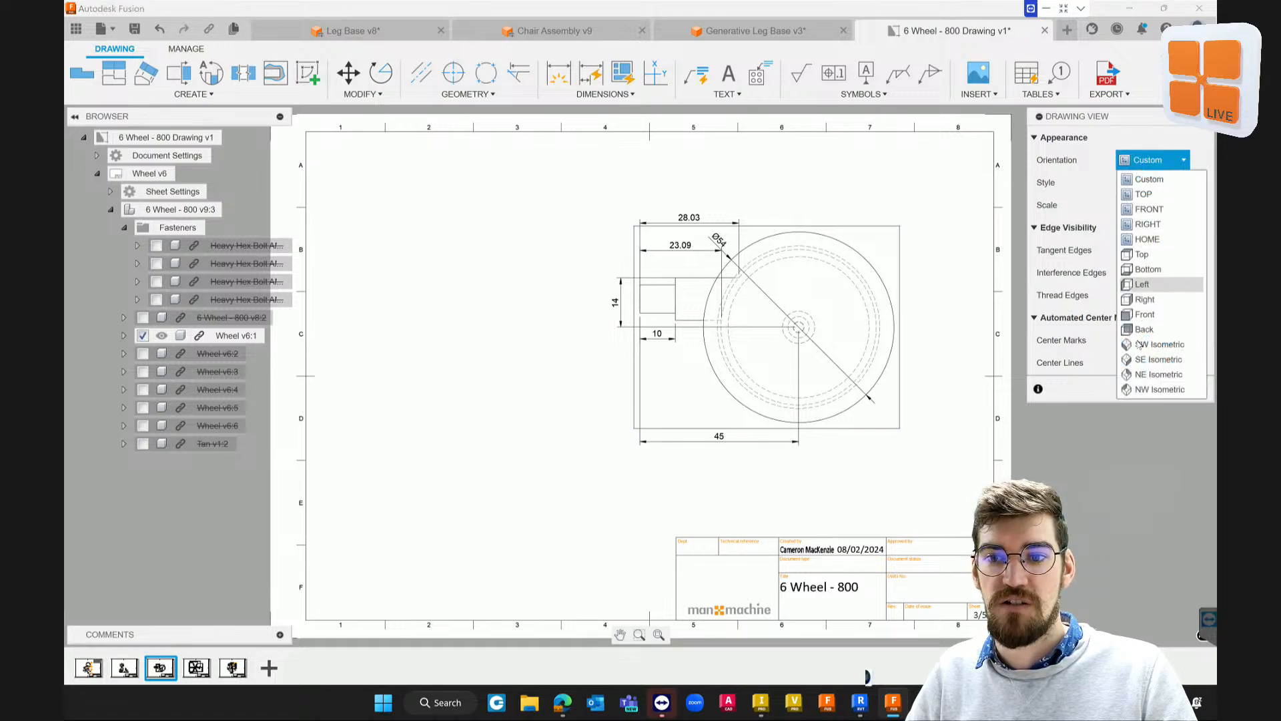
pyautogui.click(1110, 133)
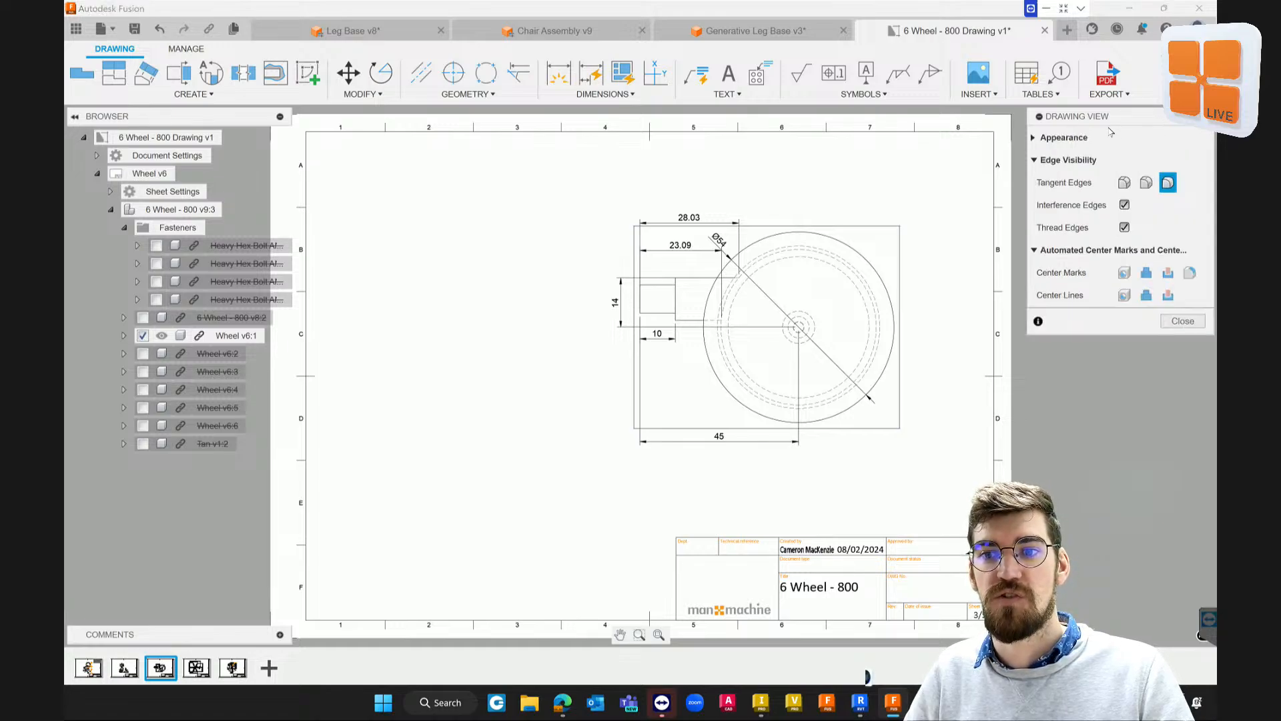
pyautogui.click(1034, 138)
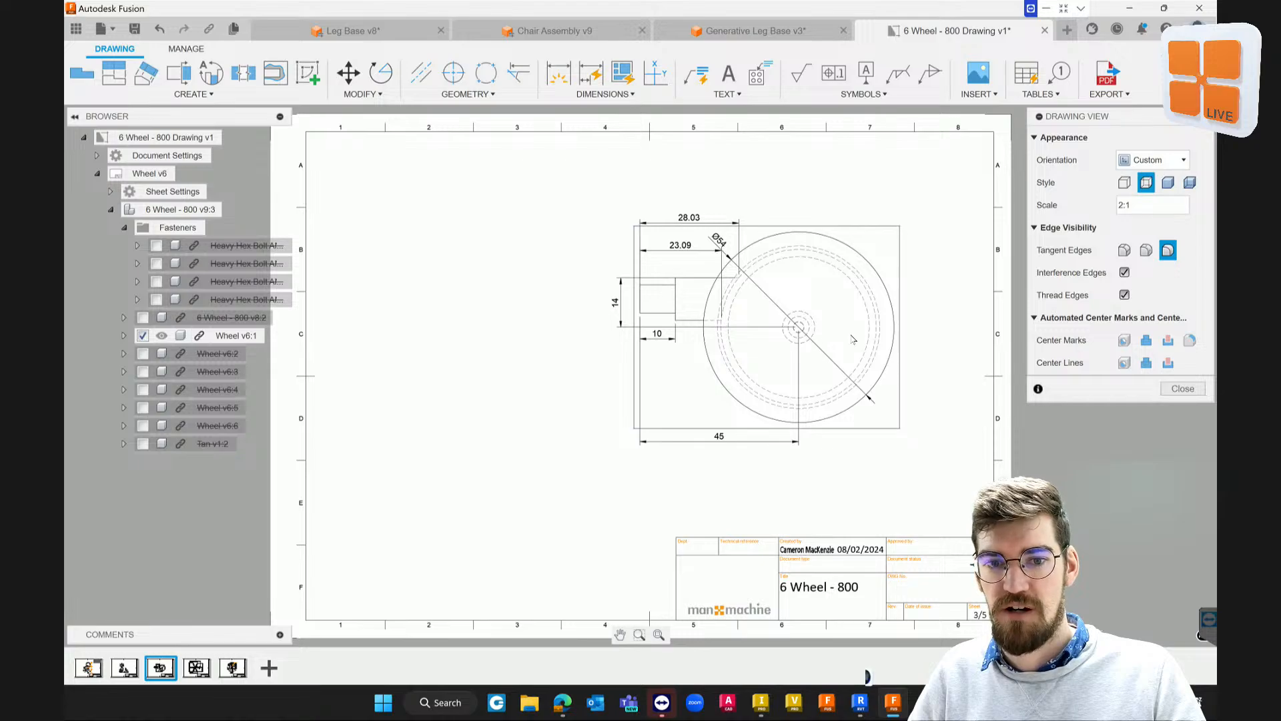
# Turn on automatic center marks for holes, round cuts and round extrudes in the wheel view, and inspect the wheel's center
pyautogui.click(1126, 345)
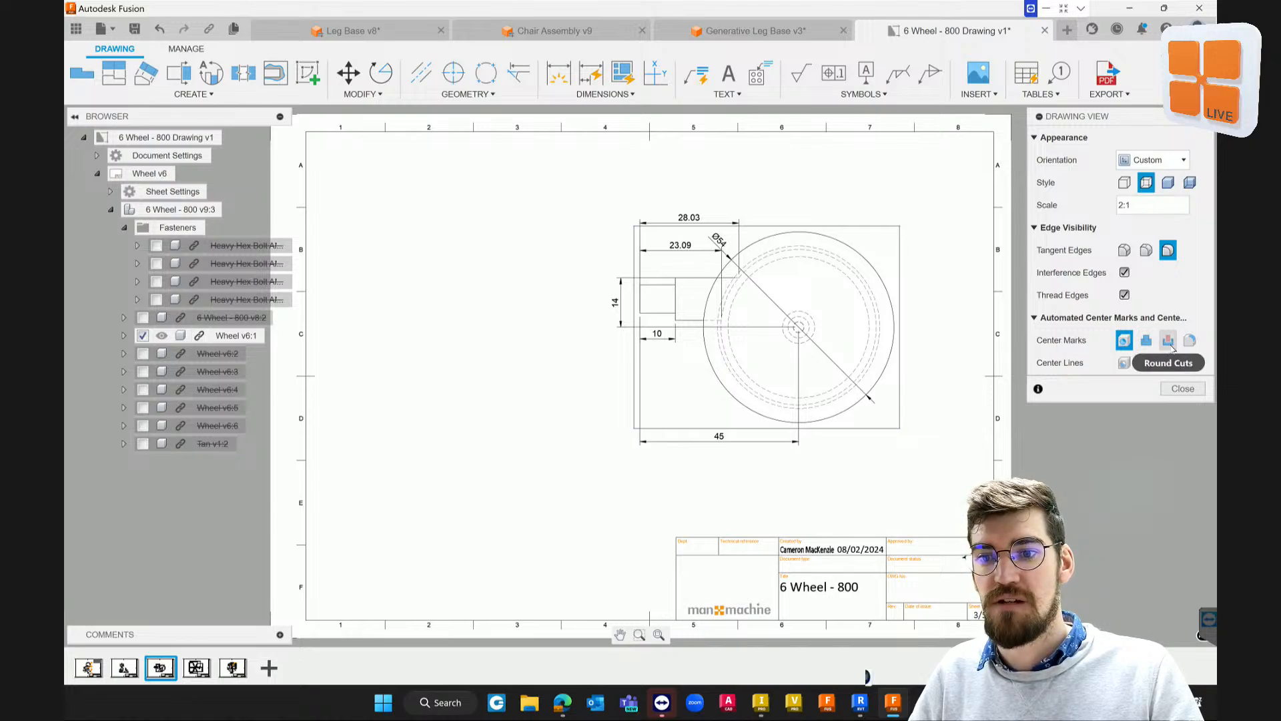
pyautogui.click(1169, 342)
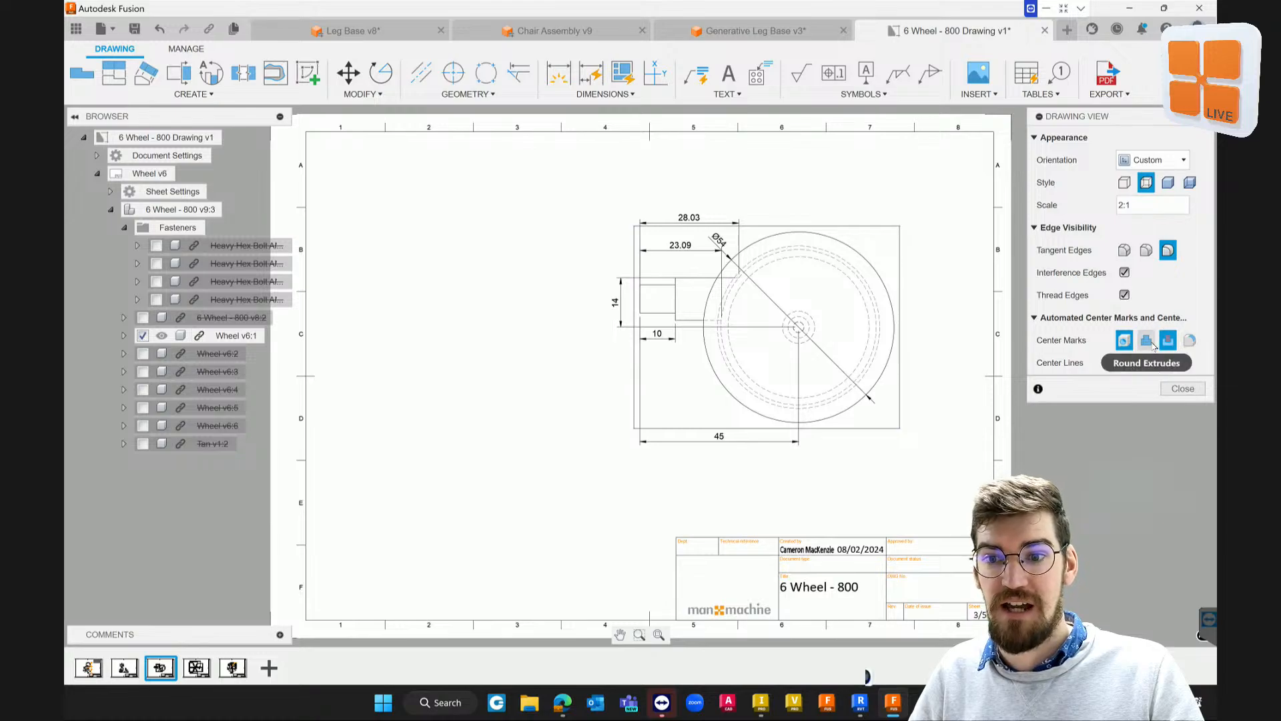
pyautogui.click(1149, 343)
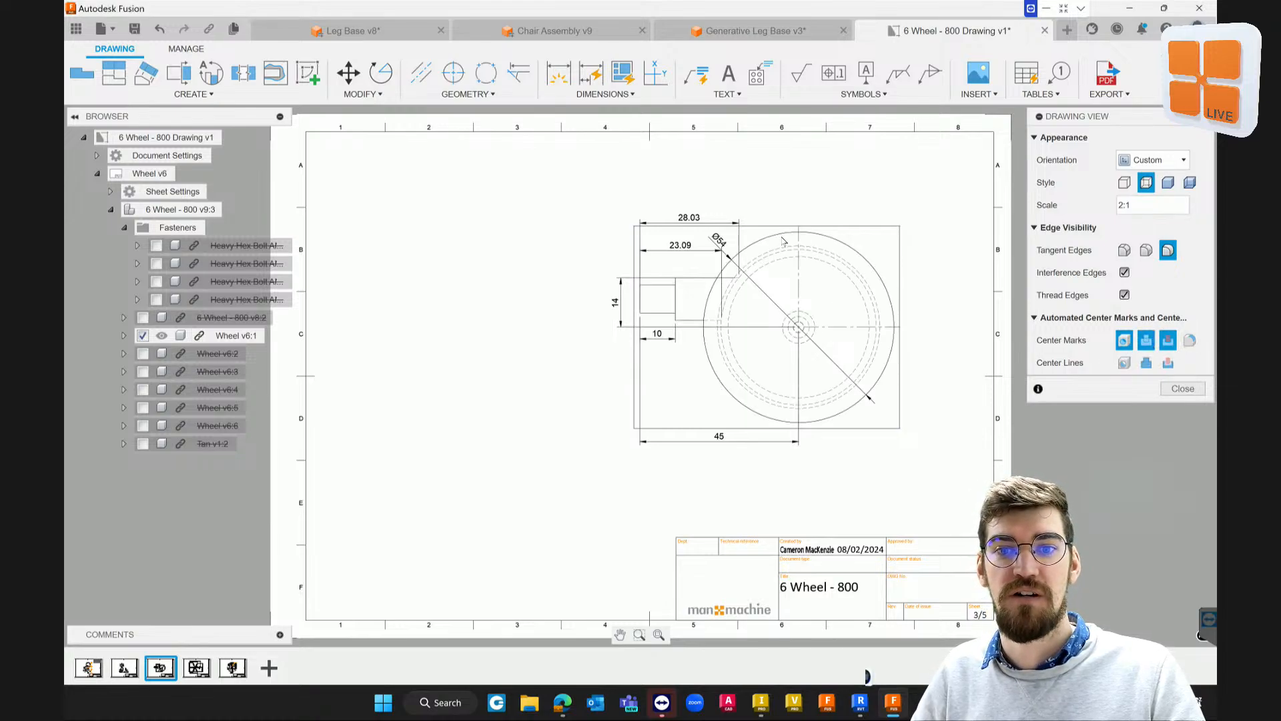
pyautogui.scroll(1, 867, 352)
pyautogui.scroll(2, 867, 352)
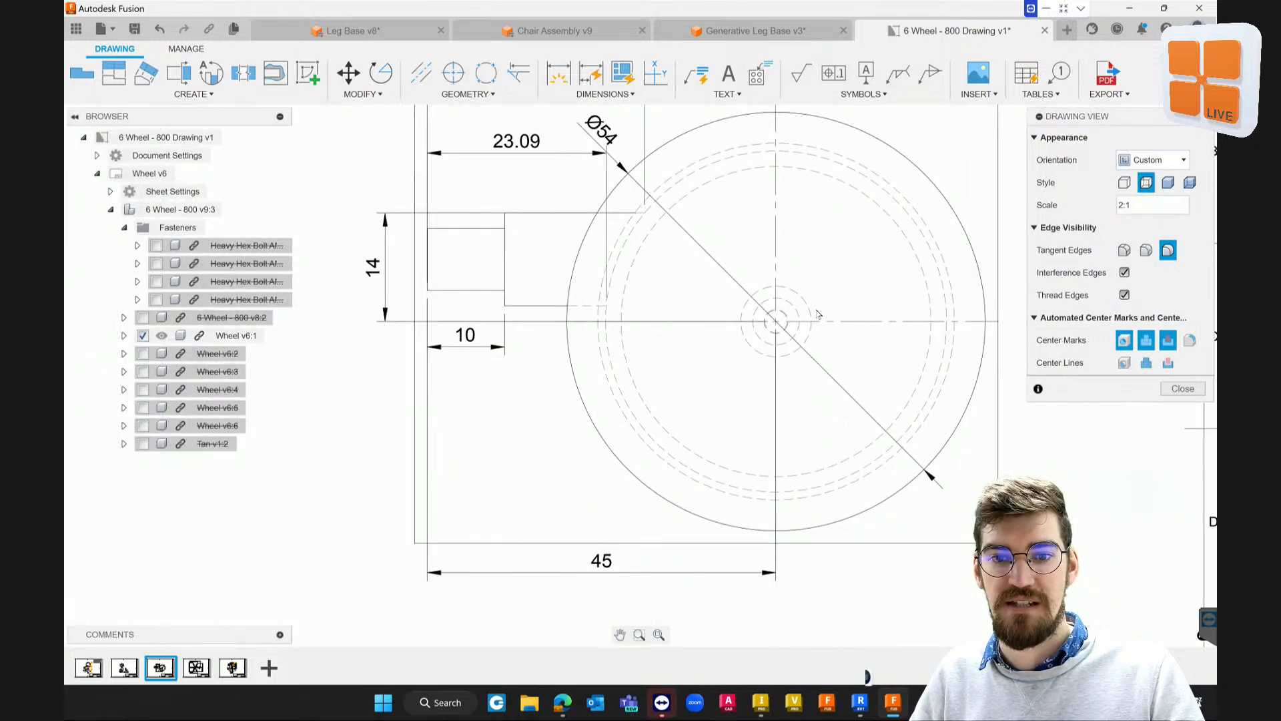
pyautogui.scroll(-3, 739, 398)
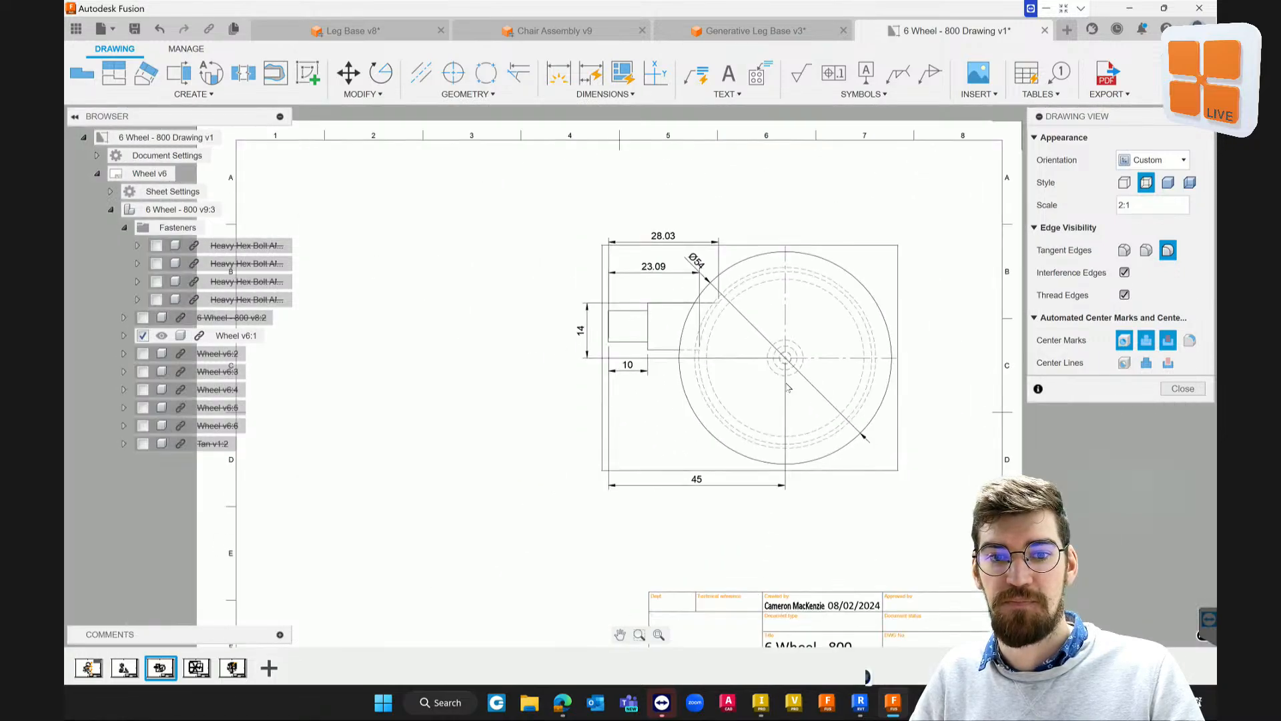
pyautogui.scroll(1, 644, 354)
pyautogui.scroll(1, 652, 349)
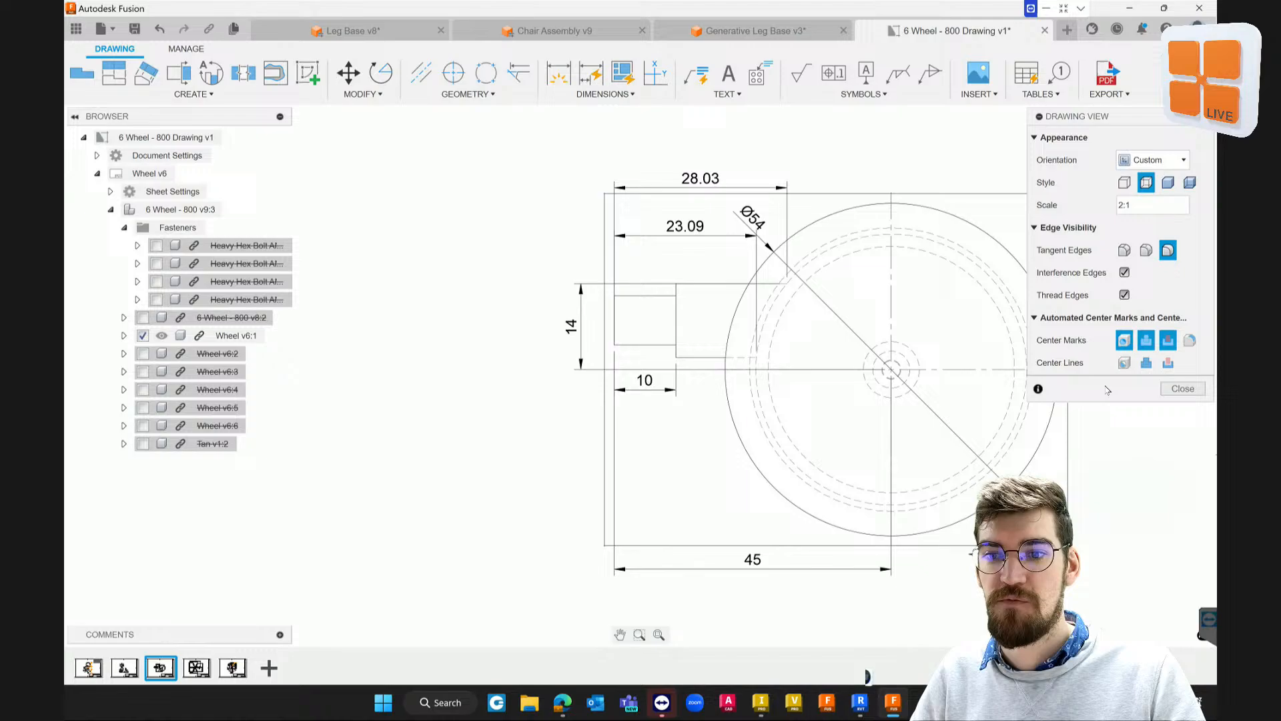
# Try automatic center lines for round extrudes, switch the round-cut and round-extrude marks and lines back off, and close the view settings
pyautogui.click(1147, 364)
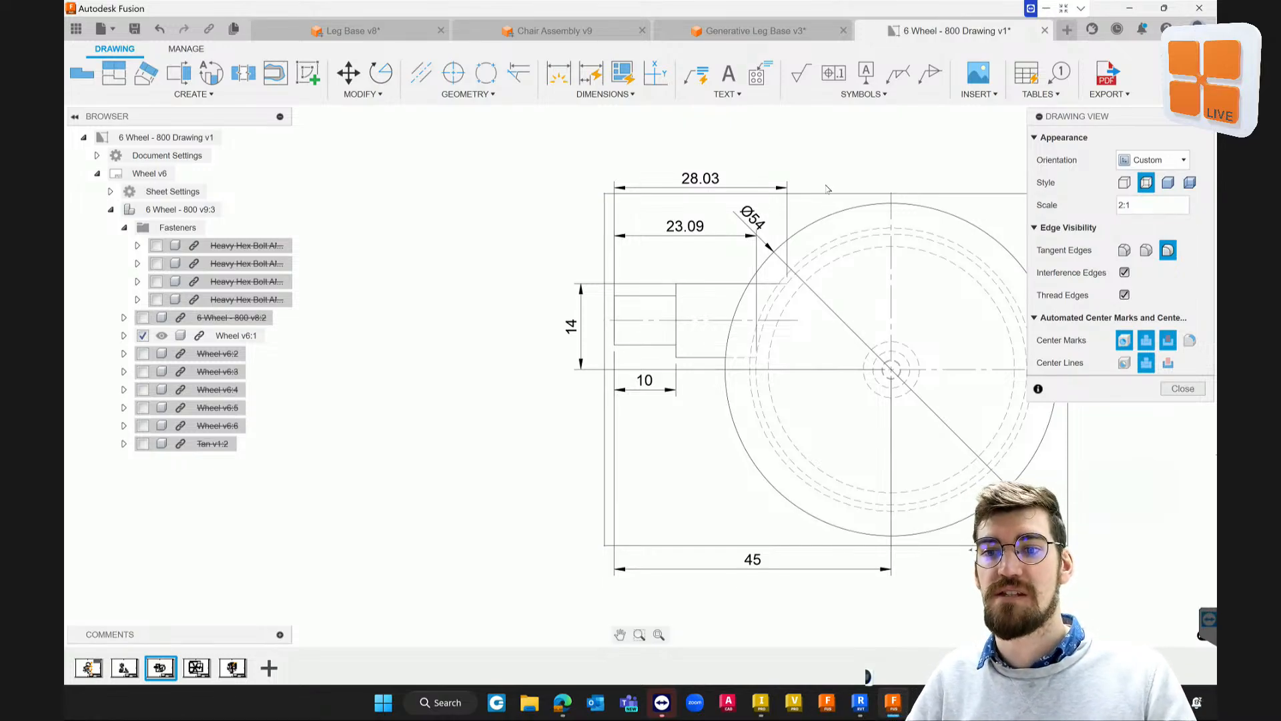
pyautogui.click(1147, 340)
pyautogui.click(1169, 341)
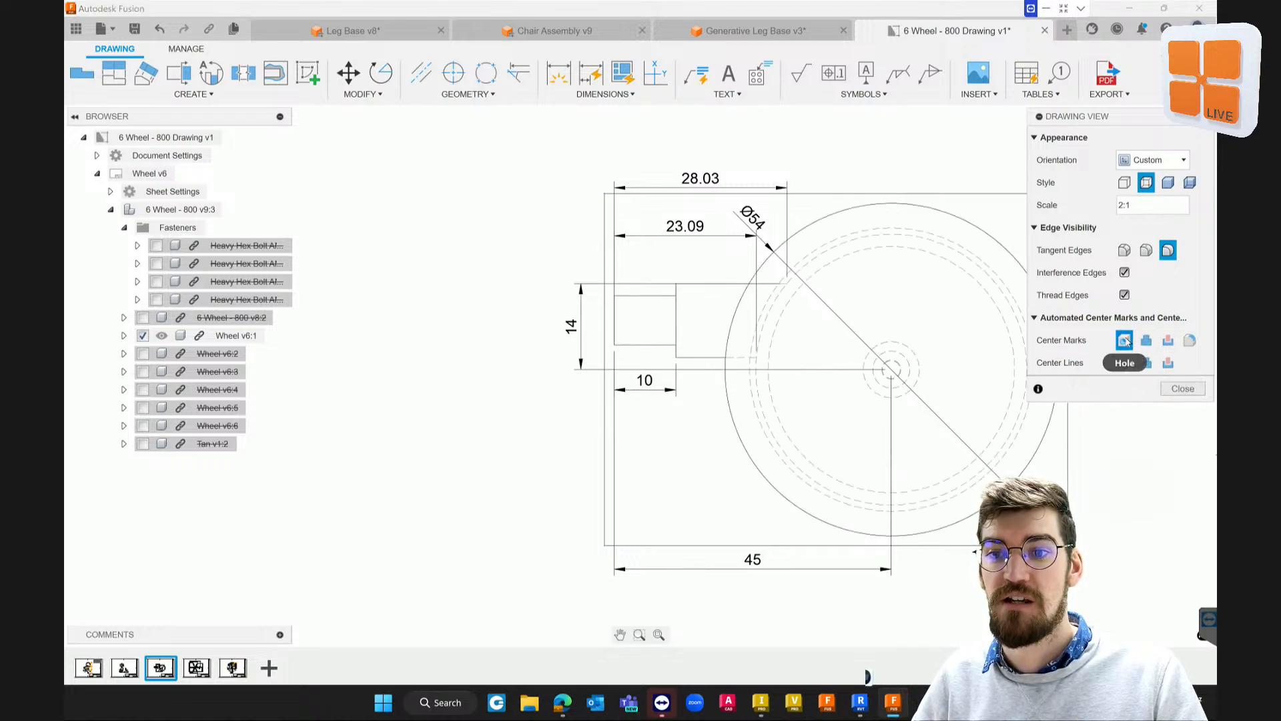
pyautogui.click(1183, 389)
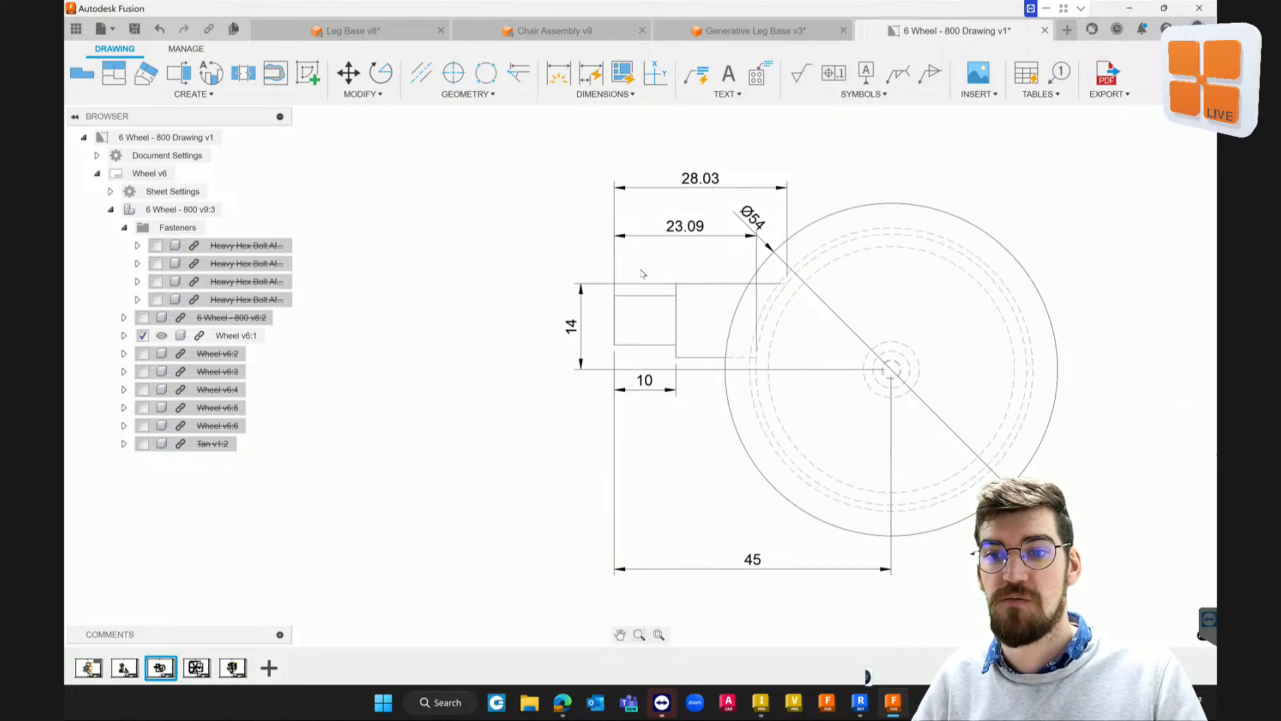
# Delete the 28.03, 23.09 and Ø54 dimensions from the wheel view
pyautogui.click(697, 187)
pyautogui.press('Delete')
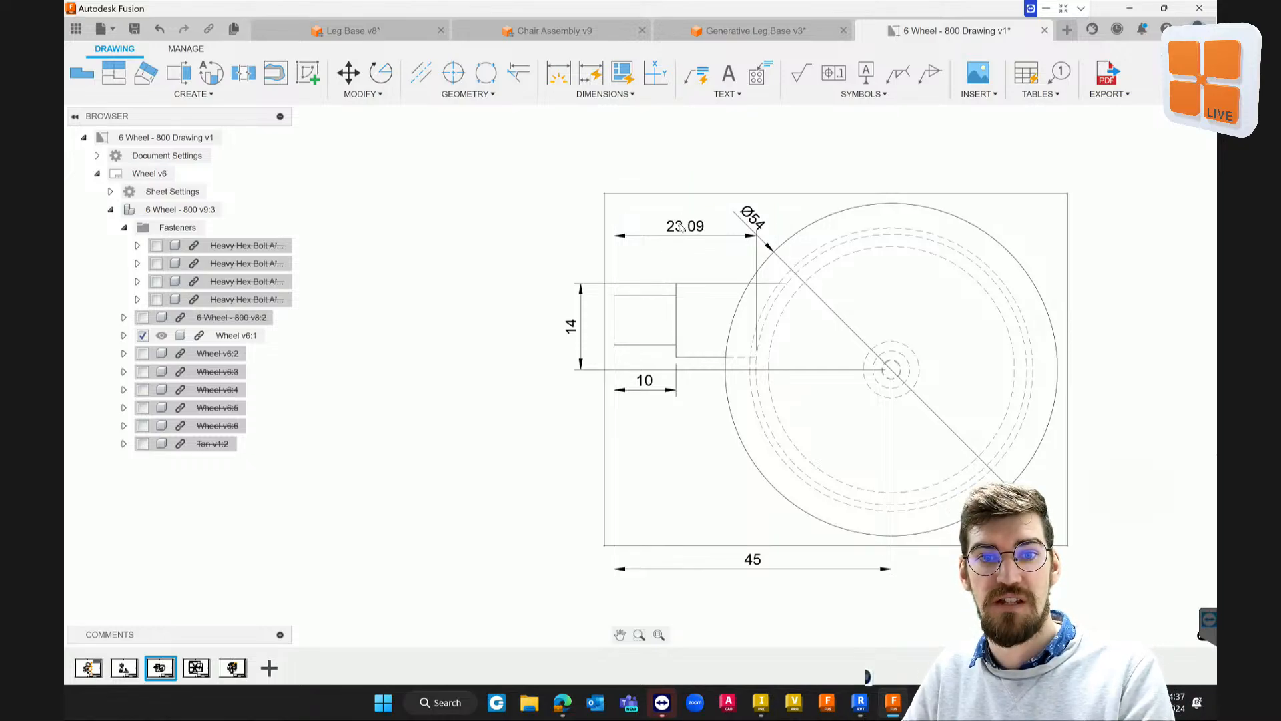
pyautogui.click(751, 230)
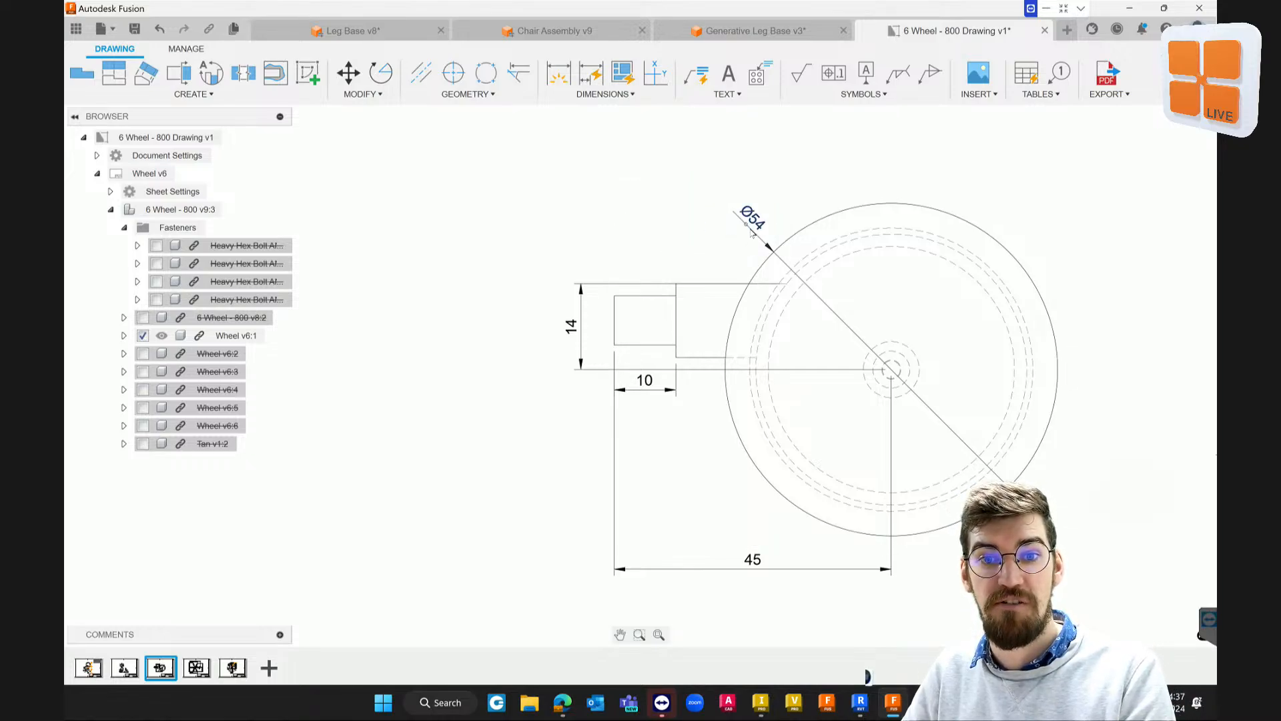
pyautogui.press('Delete')
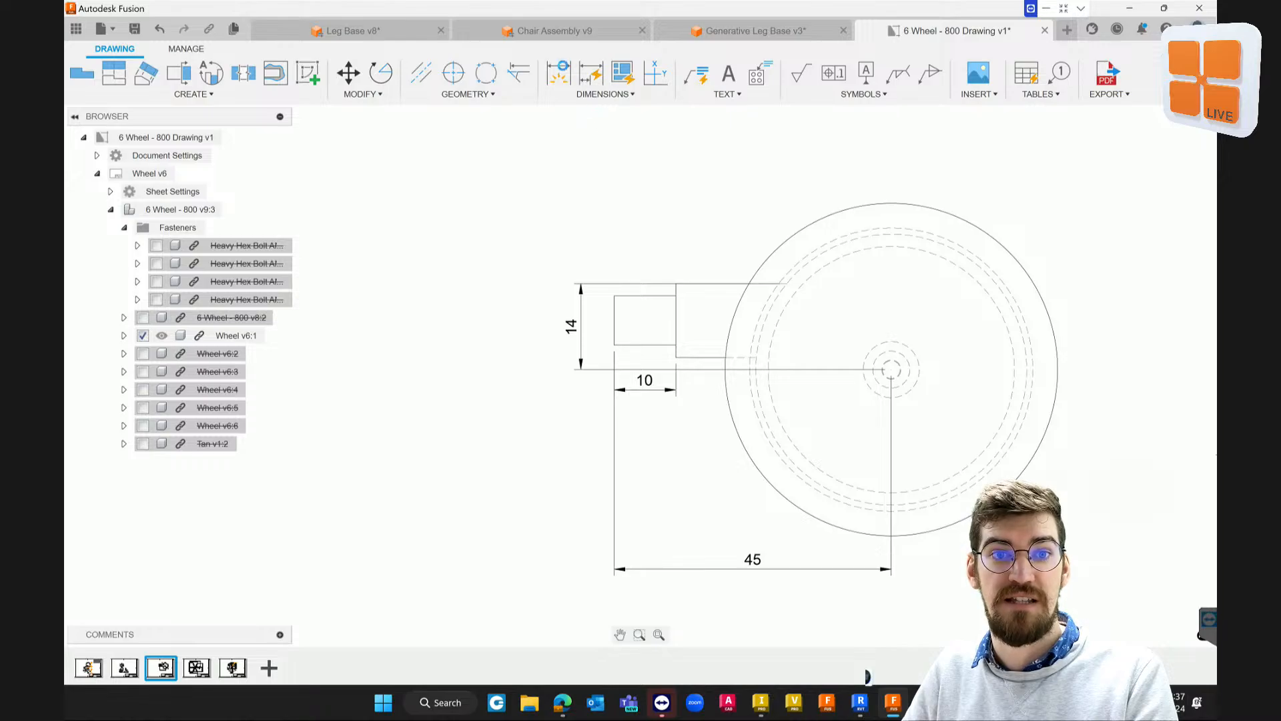
pyautogui.click(566, 75)
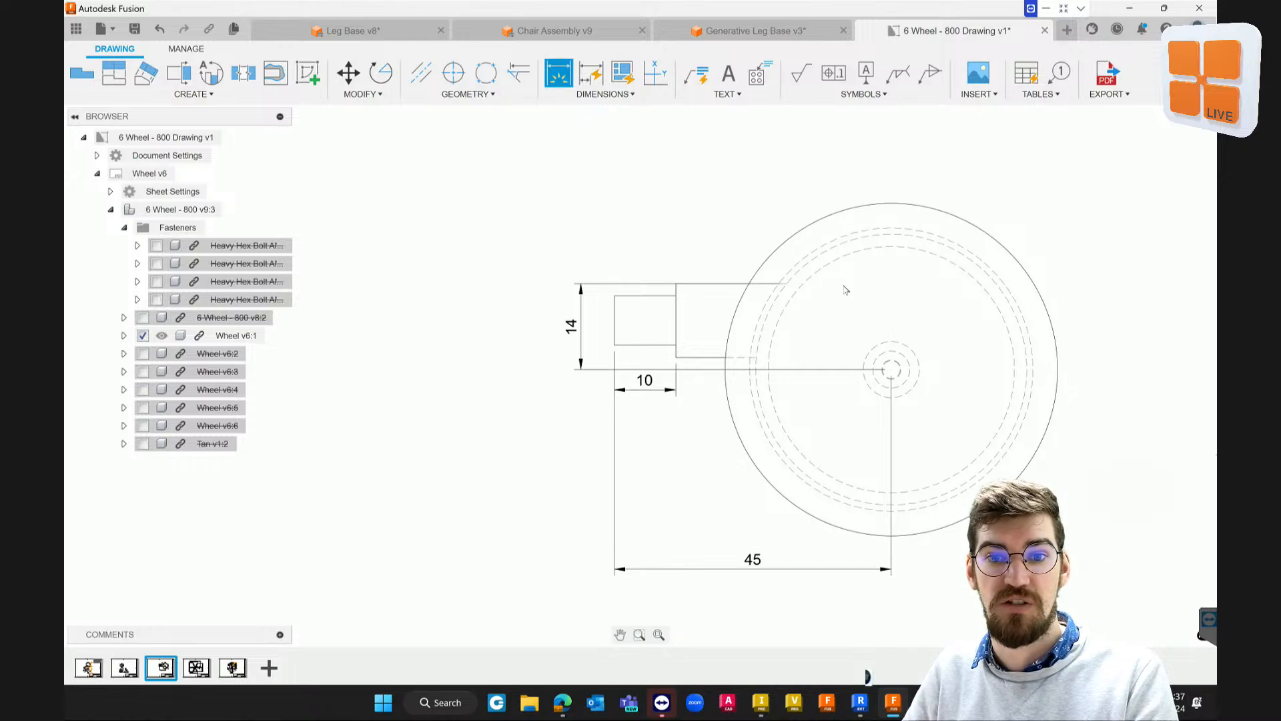
pyautogui.click(841, 261)
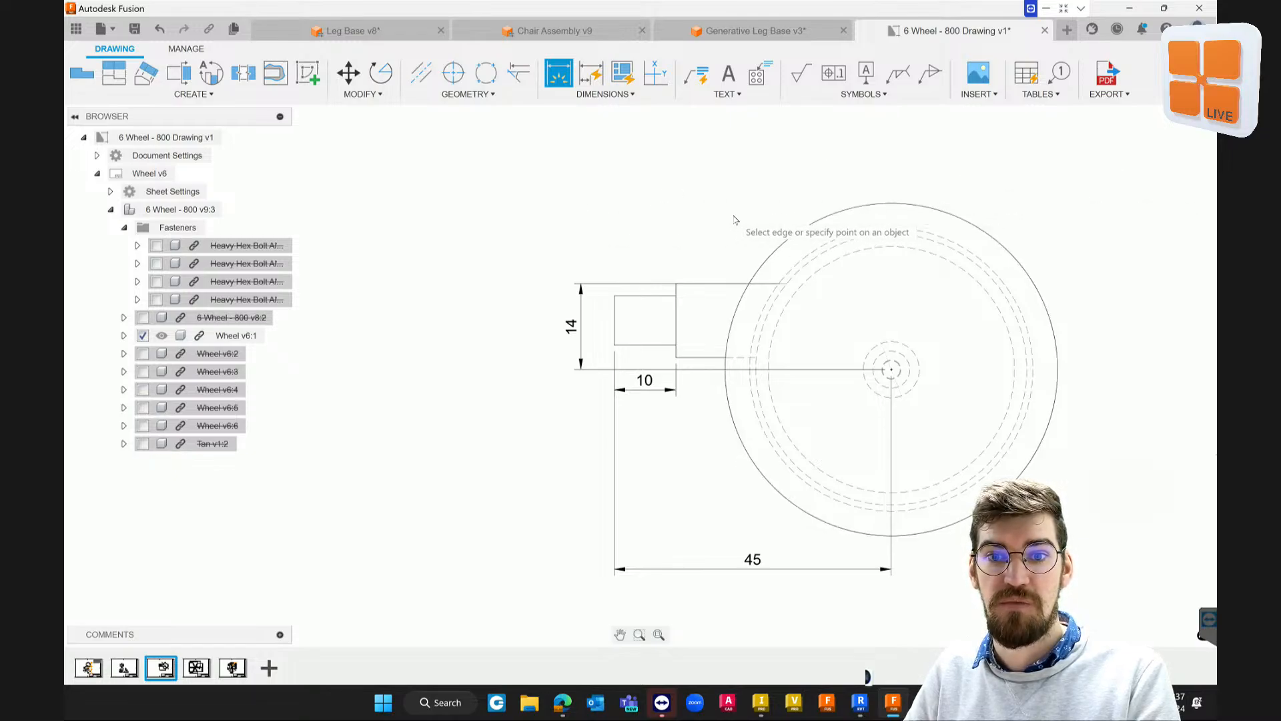
pyautogui.press('Escape')
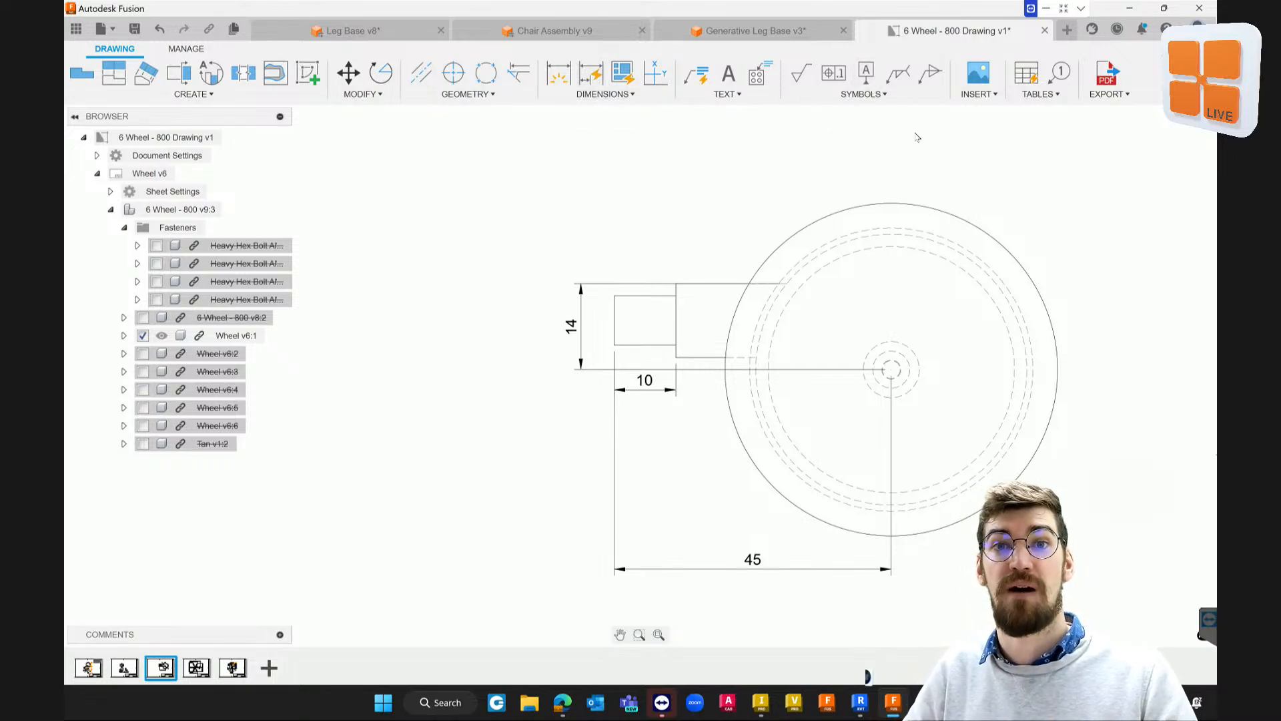
# Create a projected view of the wheel directly below the existing wheel view
pyautogui.scroll(-3, 486, 381)
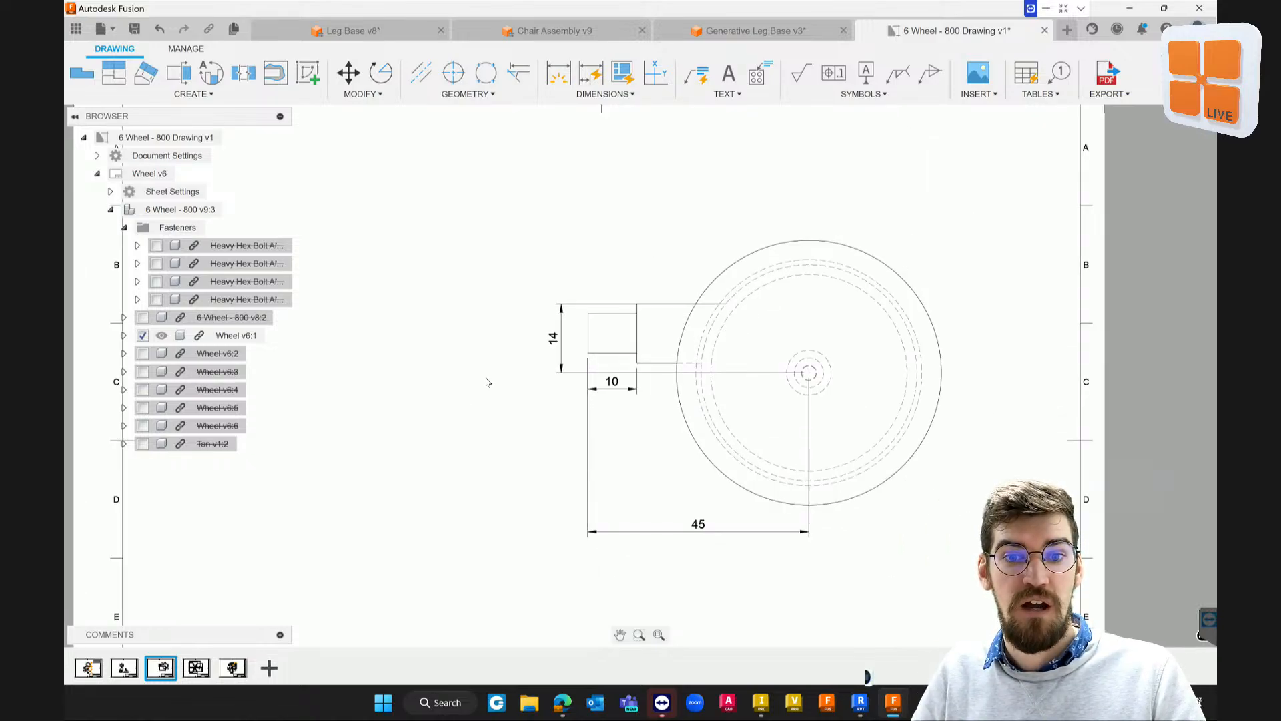
pyautogui.moveTo(542, 347); pyautogui.dragTo(681, 287, button='middle')
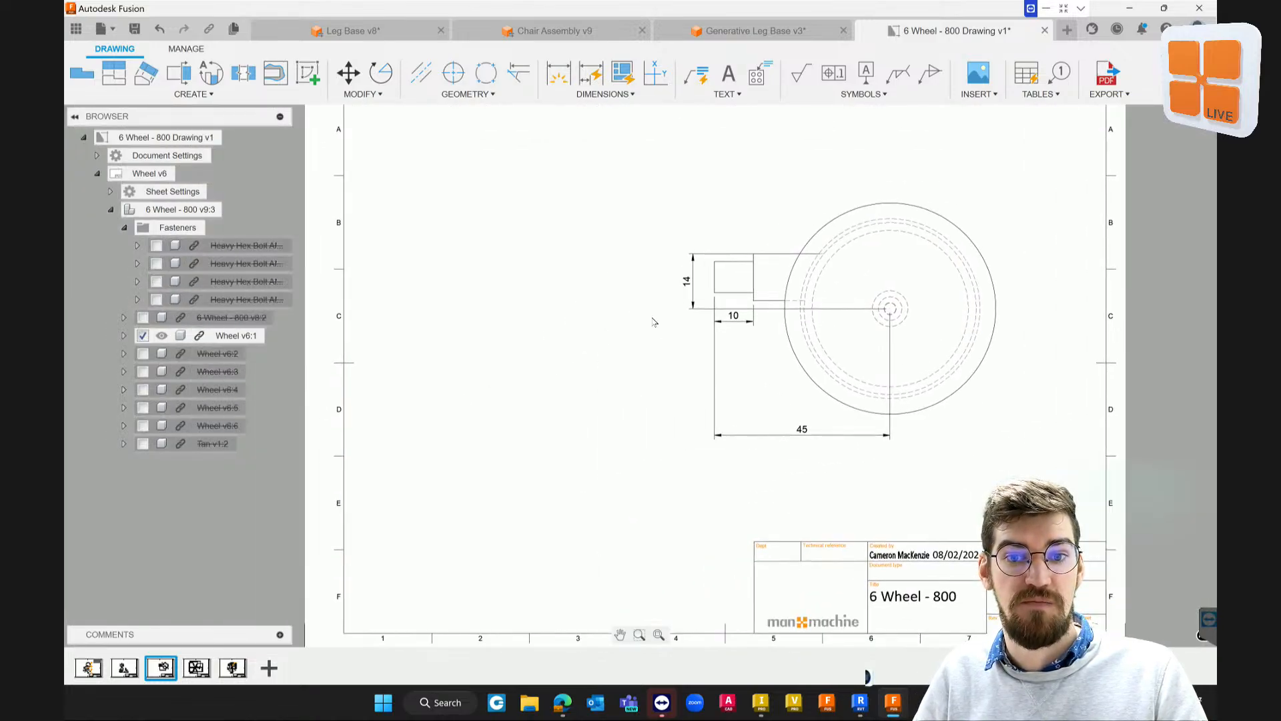
pyautogui.click(114, 72)
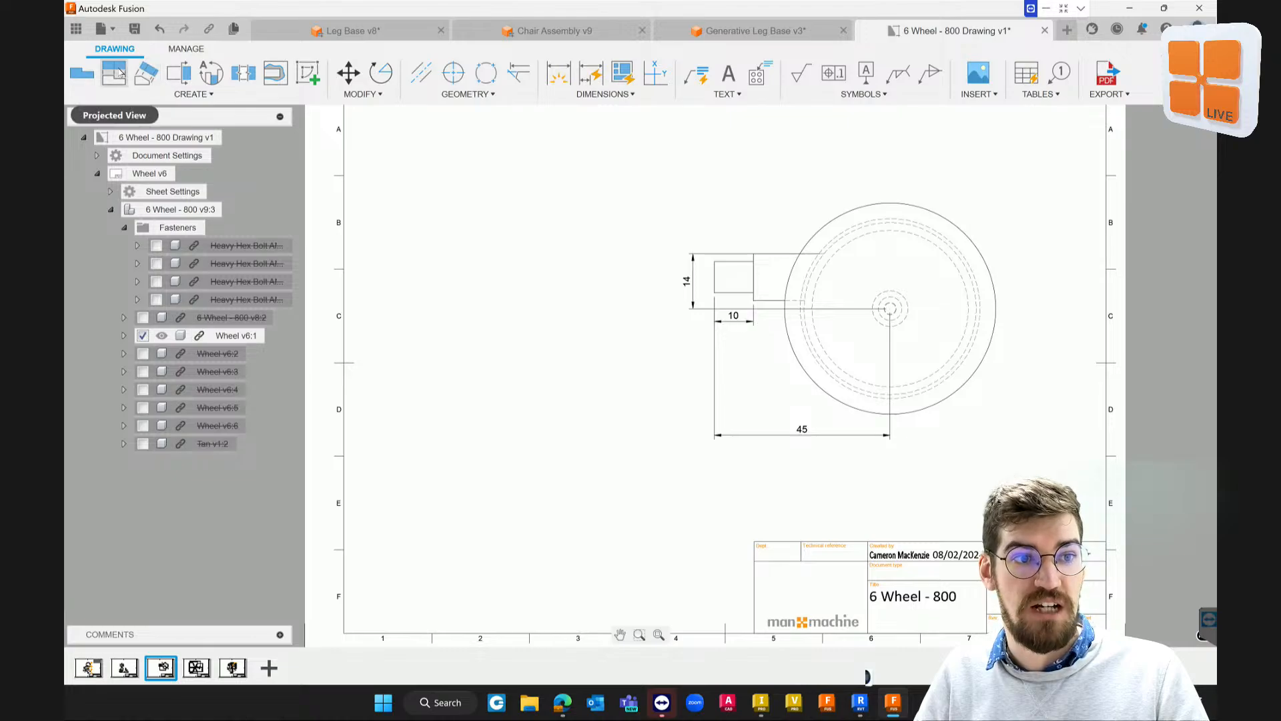
pyautogui.click(848, 203)
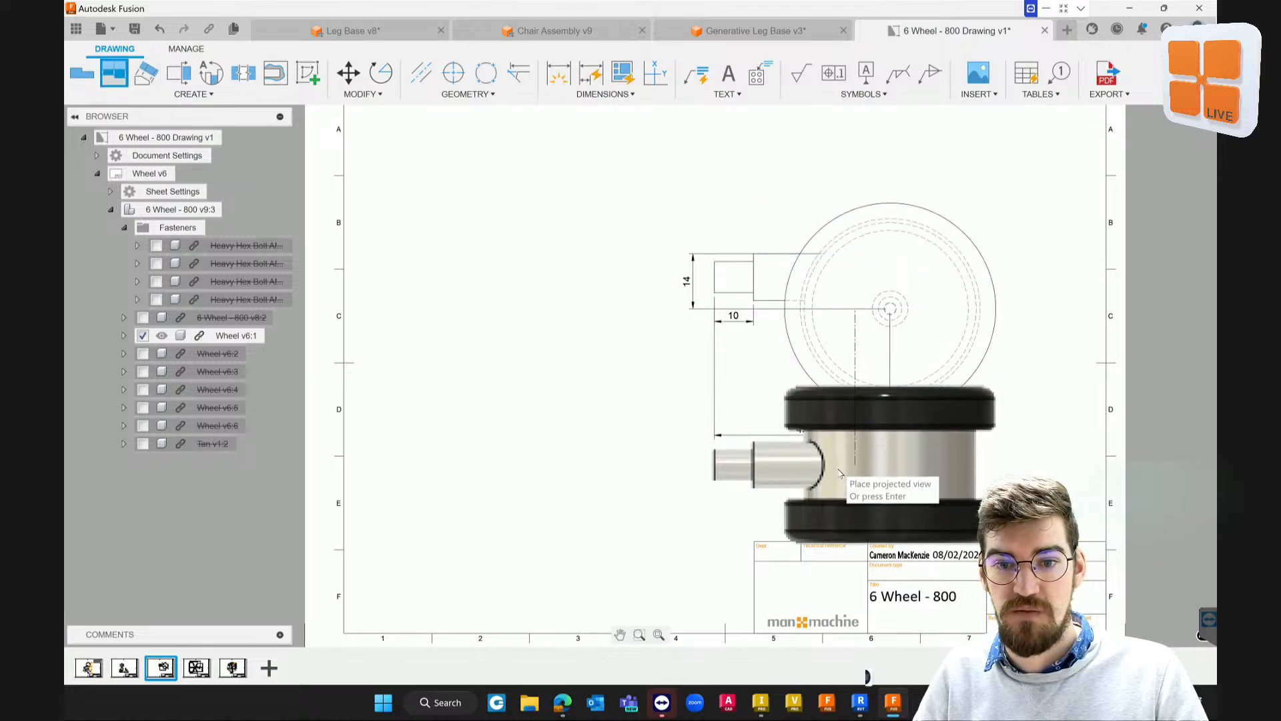
pyautogui.click(871, 467)
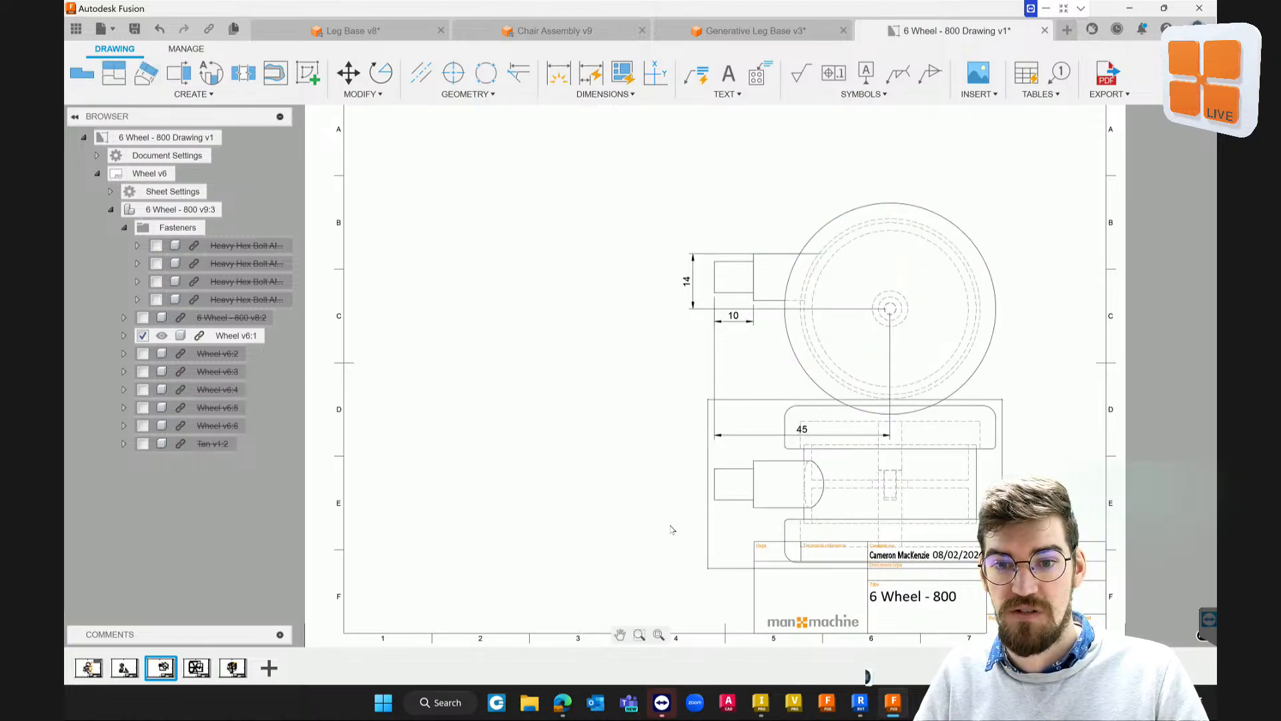
# Move the upper wheel view up, and move the projected view up below it, clear of the title block
pyautogui.moveTo(854, 197); pyautogui.dragTo(835, 137)
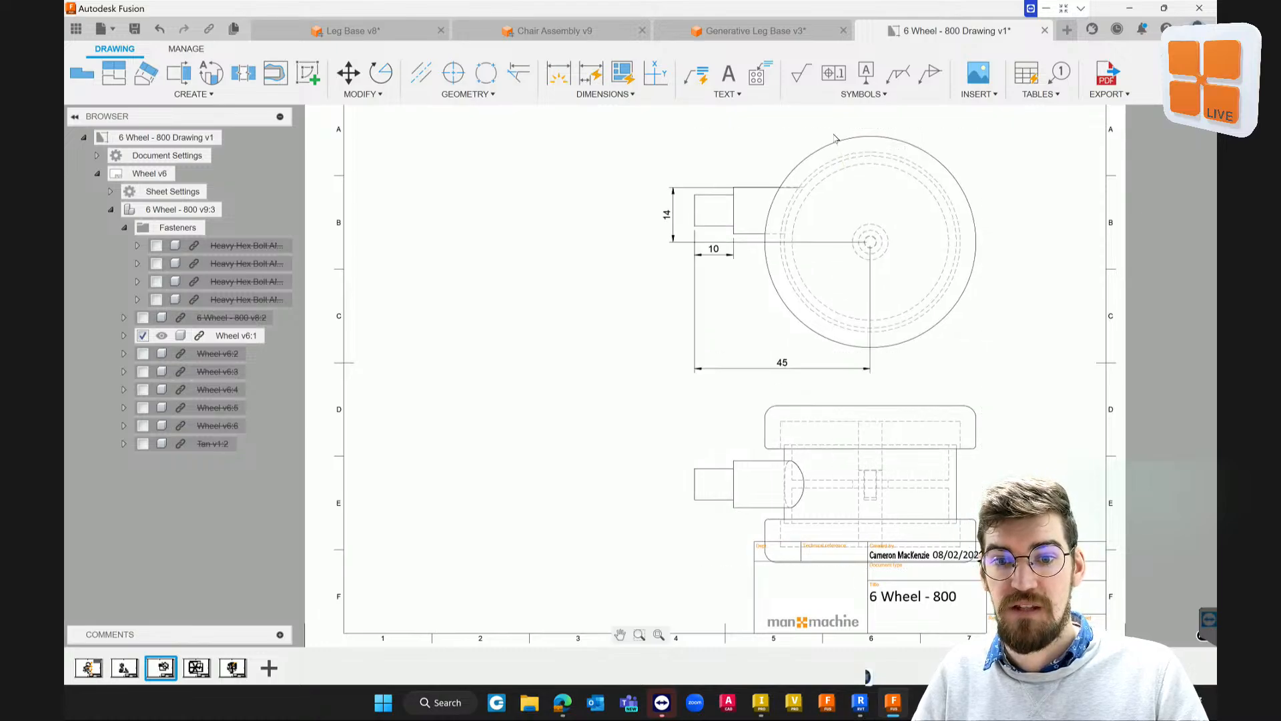
pyautogui.moveTo(886, 410); pyautogui.dragTo(923, 393)
pyautogui.click(1067, 385)
pyautogui.click(1066, 383)
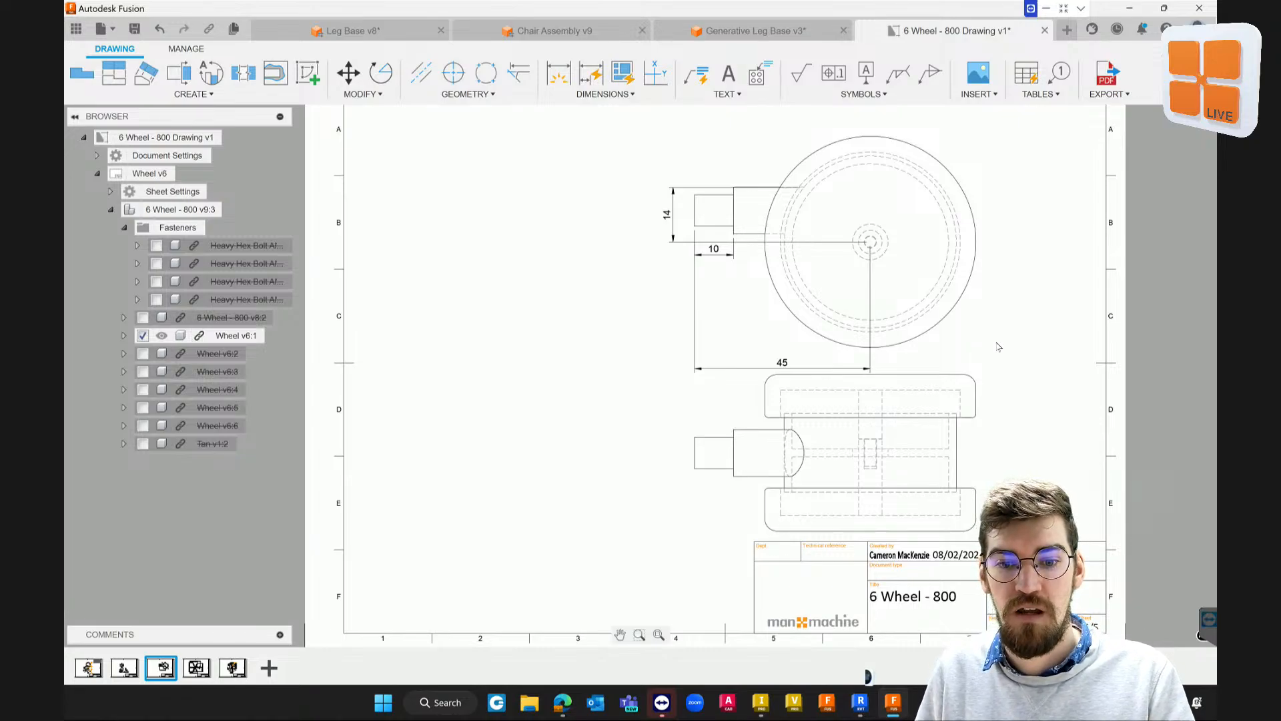
pyautogui.scroll(-1, 534, 507)
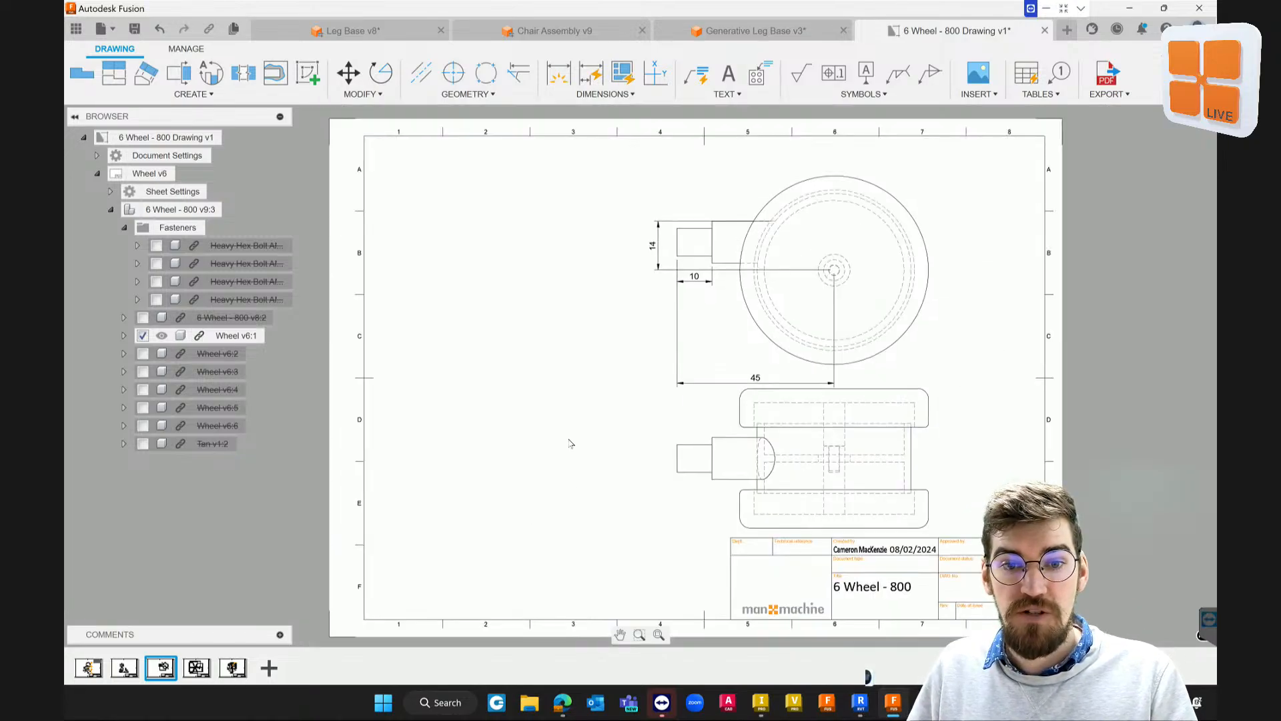
pyautogui.moveTo(590, 419); pyautogui.dragTo(590, 406, button='middle')
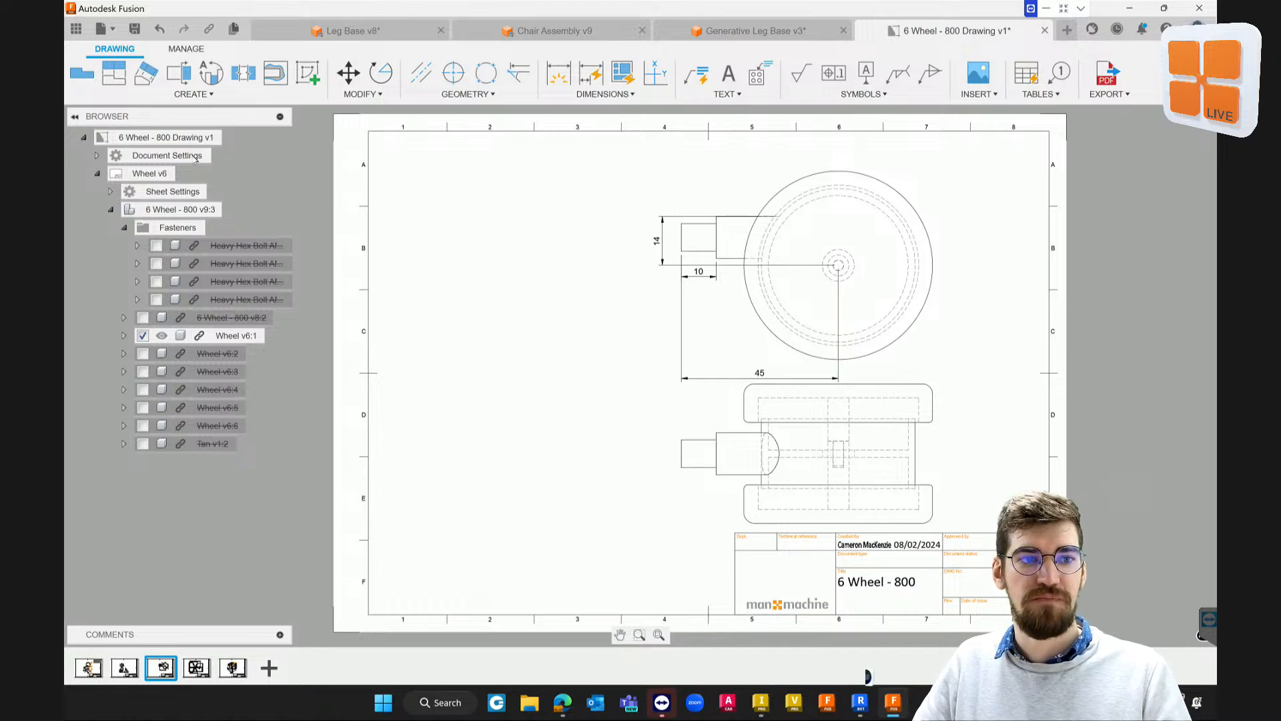
# Open the drawing's document settings and set the text height group to Large
pyautogui.click(223, 155)
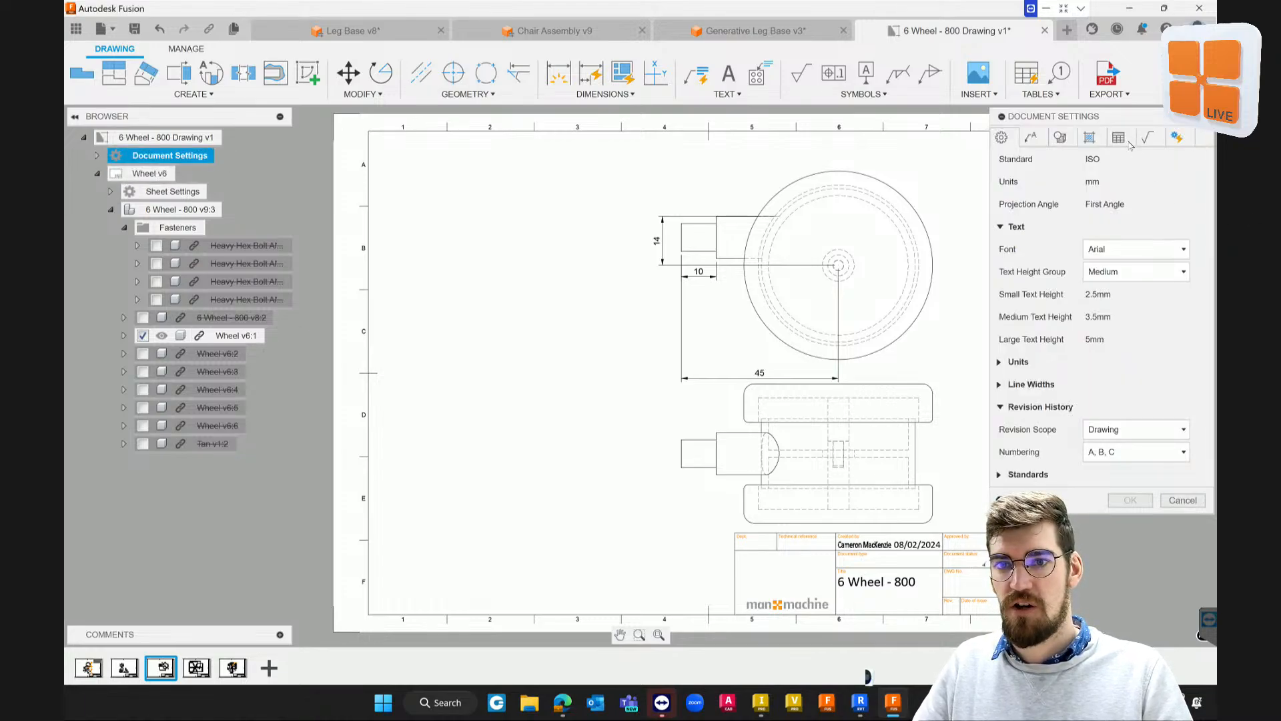
pyautogui.moveTo(1117, 120)
pyautogui.mouseDown()
pyautogui.moveTo(775, 115)
pyautogui.moveTo(953, 114)
pyautogui.moveTo(1113, 92)
pyautogui.mouseUp()
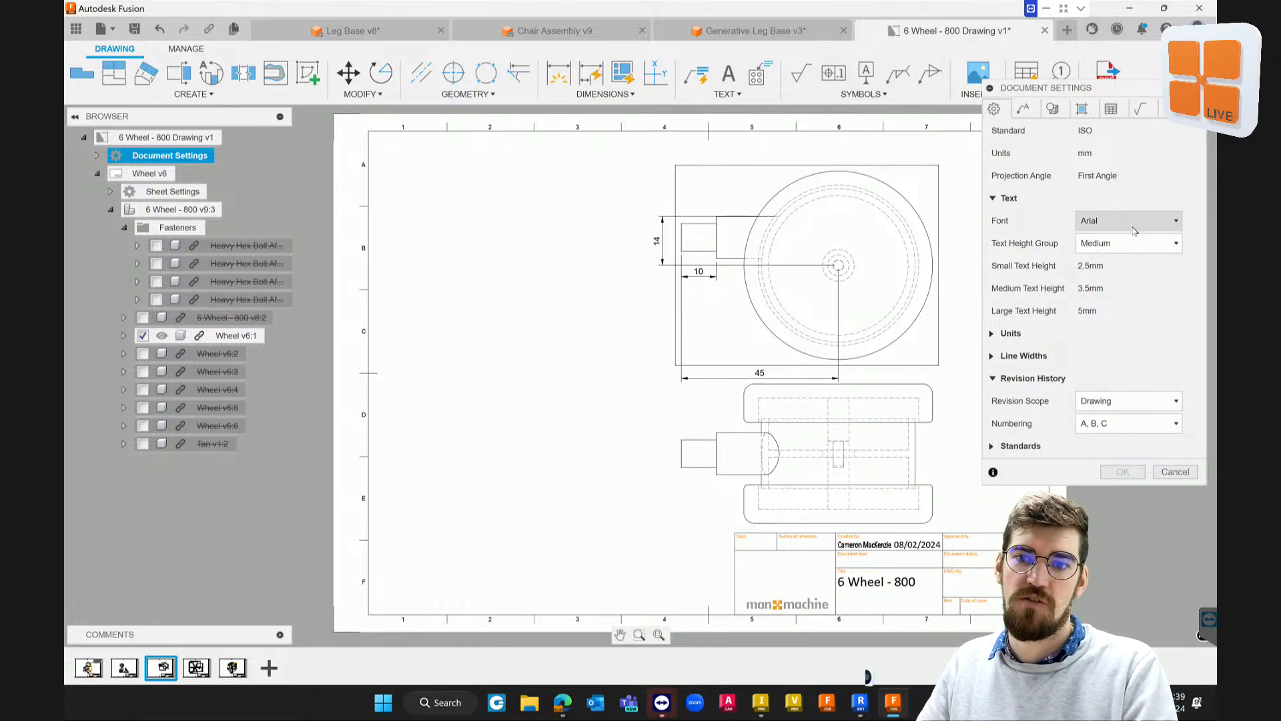
pyautogui.click(1104, 248)
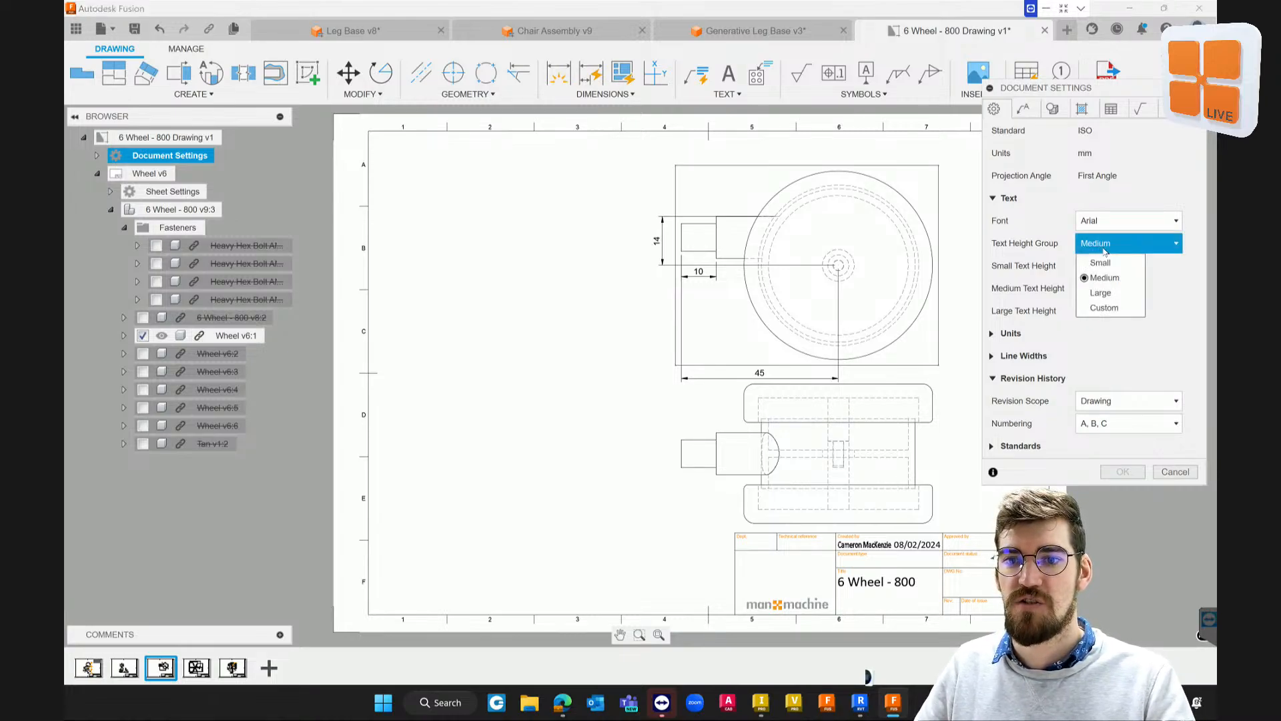
pyautogui.click(1101, 293)
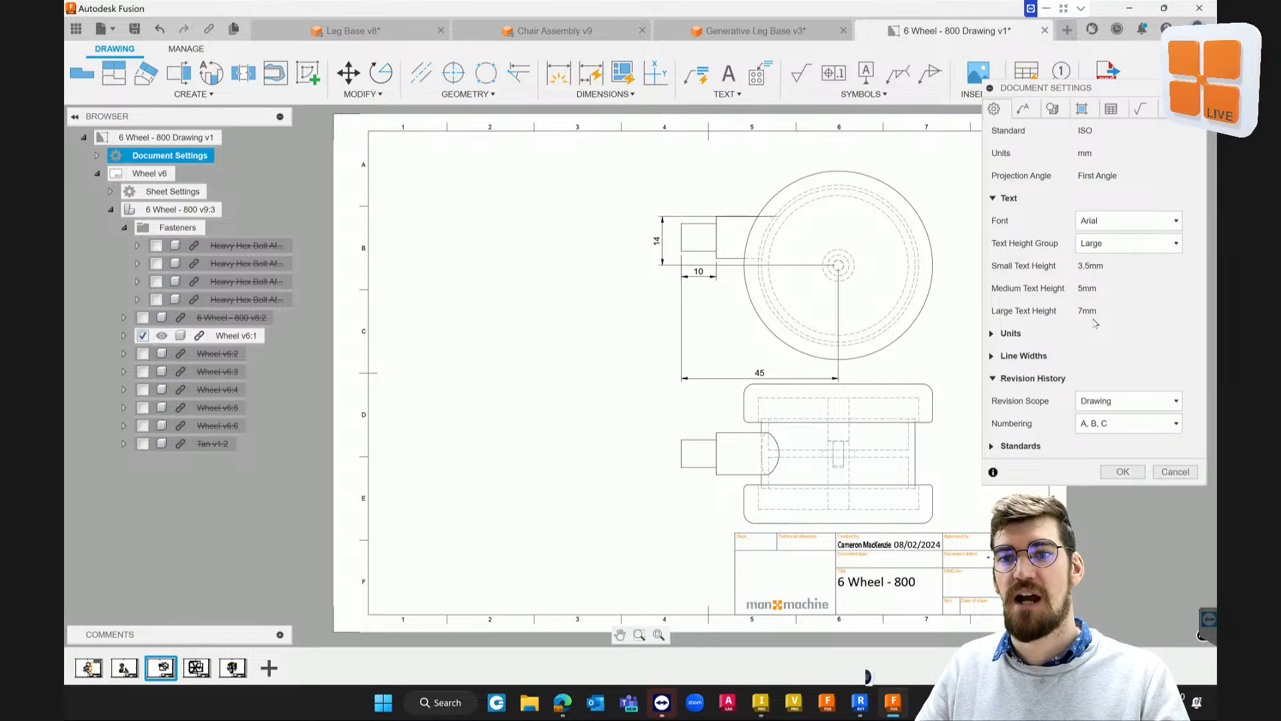
# Try the Small text height group and switch it back to Large
pyautogui.click(1131, 244)
pyautogui.click(1101, 266)
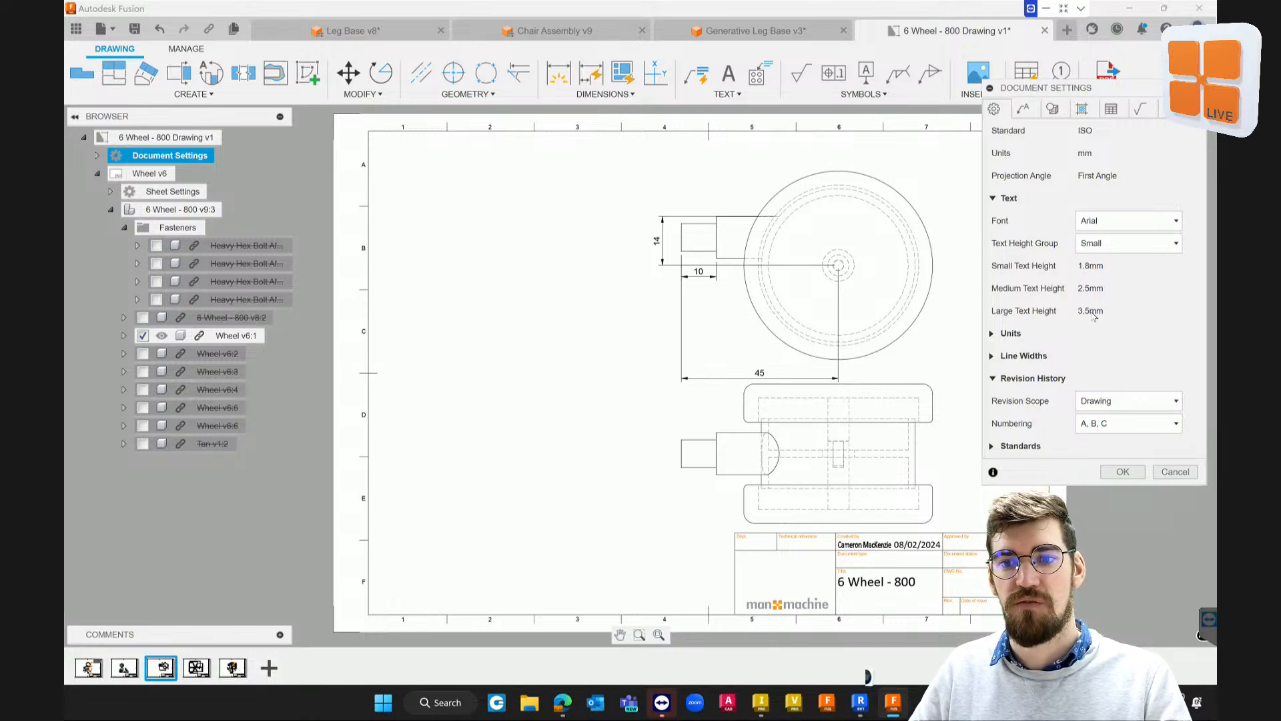
pyautogui.click(1109, 244)
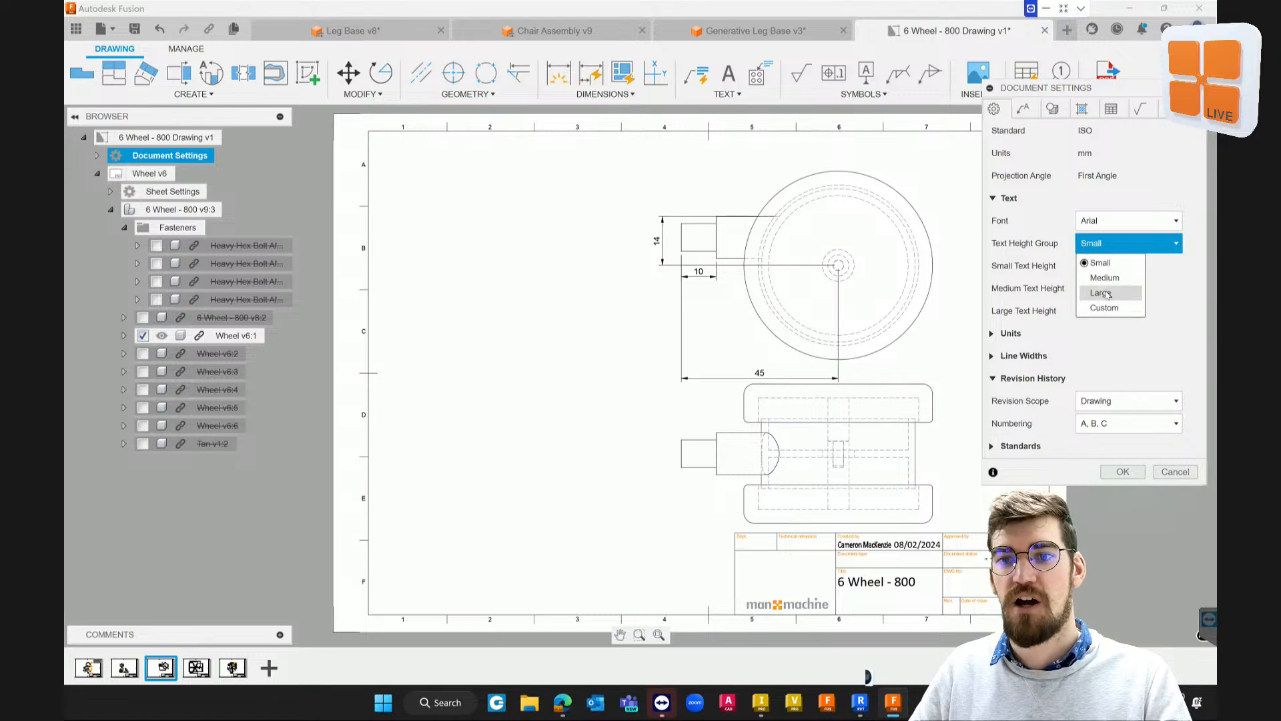
pyautogui.click(1101, 293)
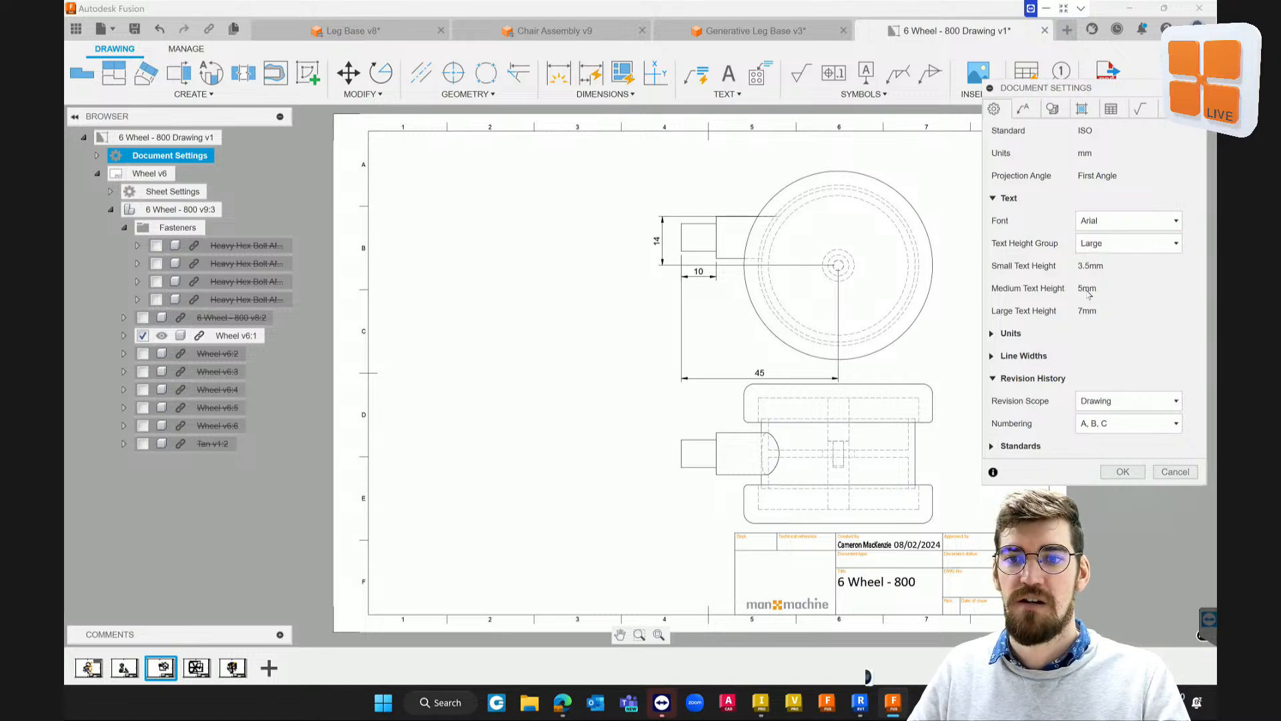
# Set the text height group to Custom, with small, medium and large heights of 3.5, 5 and 7 mm
pyautogui.click(1109, 253)
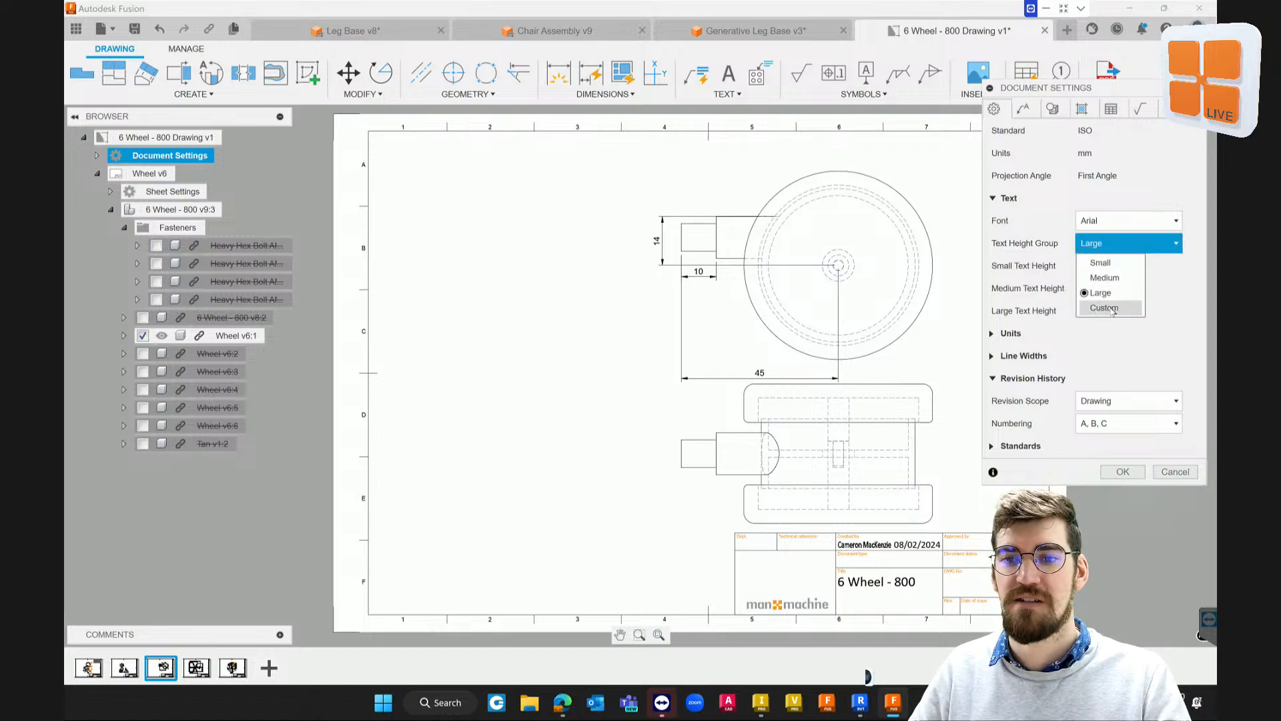
pyautogui.click(1113, 308)
pyautogui.moveTo(1121, 266); pyautogui.dragTo(1077, 266)
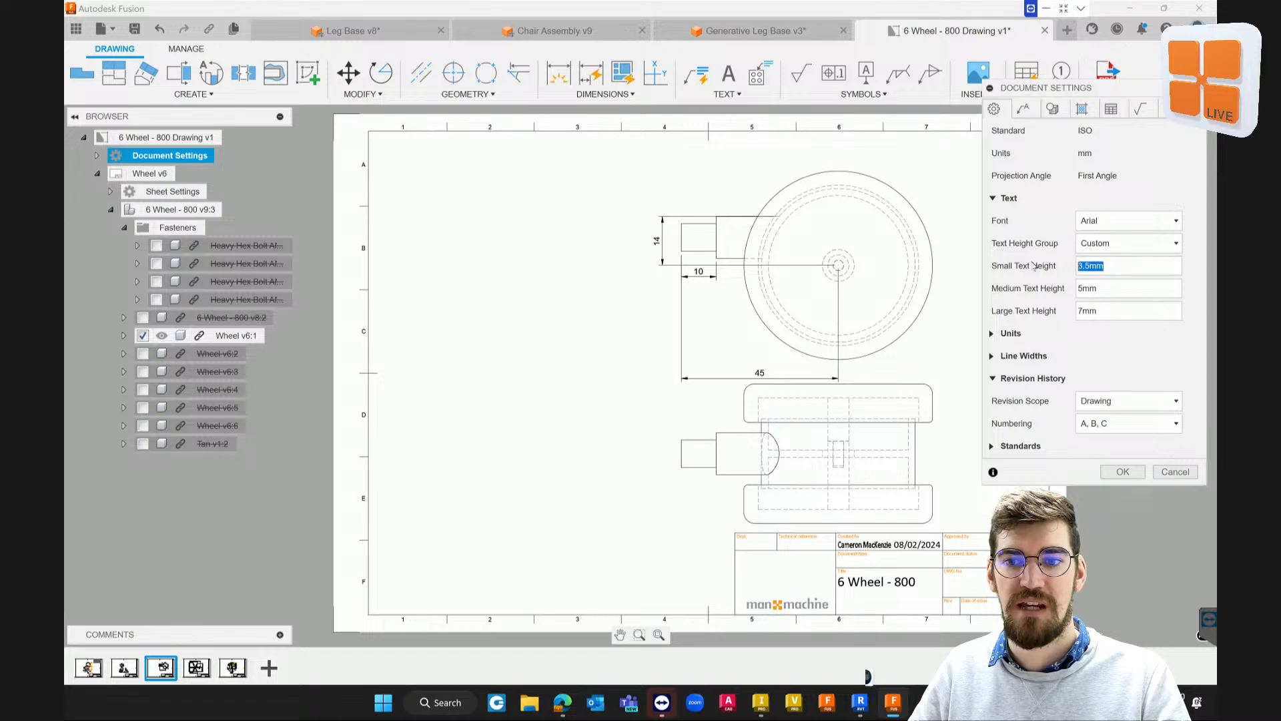
pyautogui.moveTo(1121, 311); pyautogui.dragTo(1035, 314)
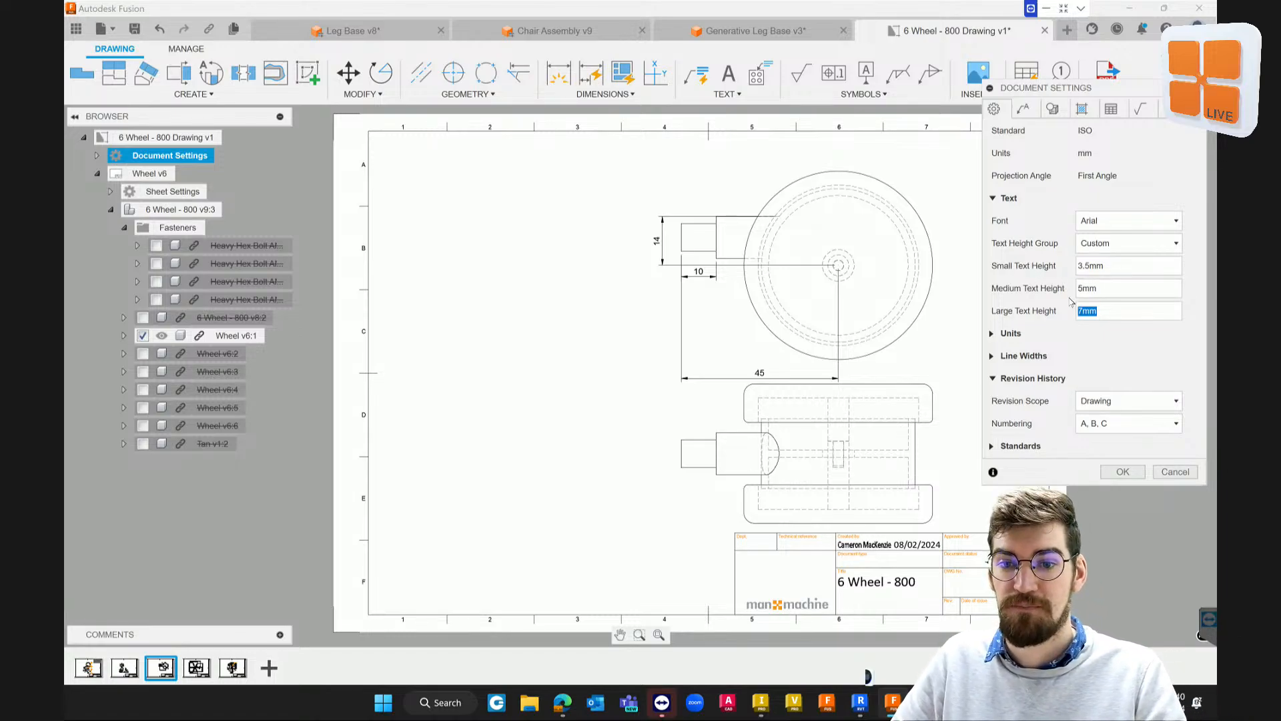
# Set the document's line width group to Custom and look through the available thin line widths
pyautogui.click(996, 356)
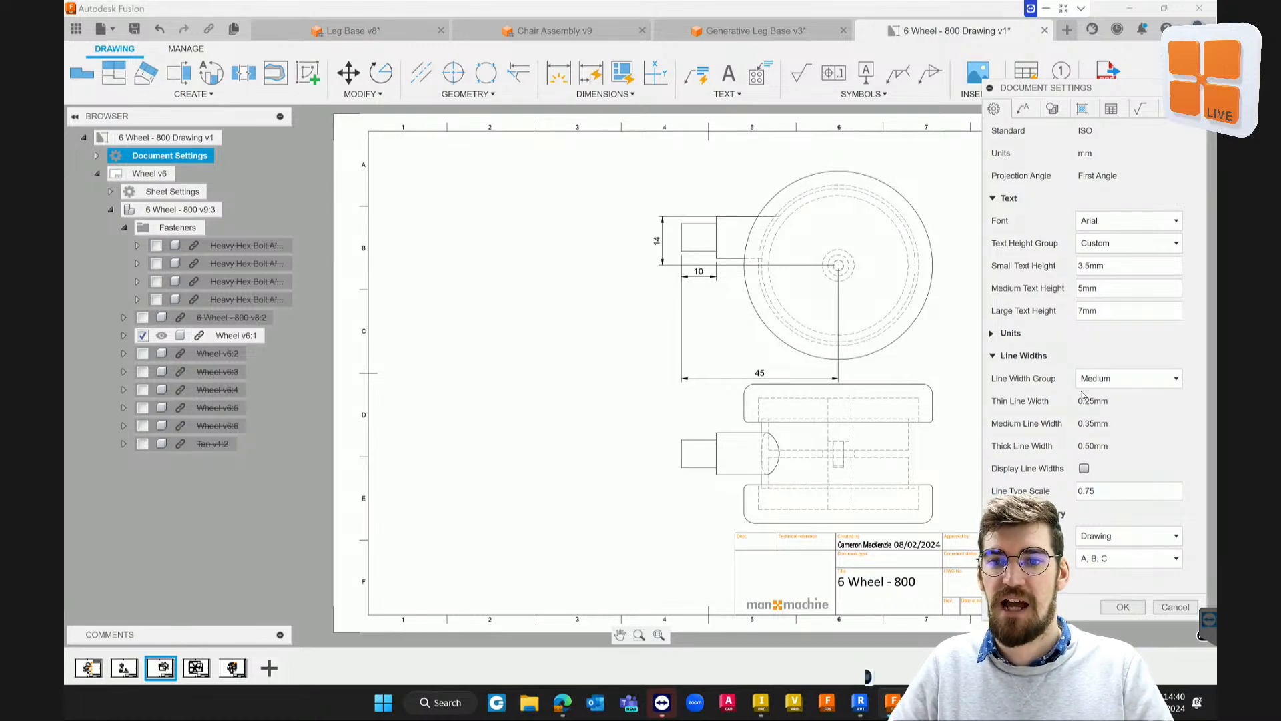
pyautogui.click(1132, 385)
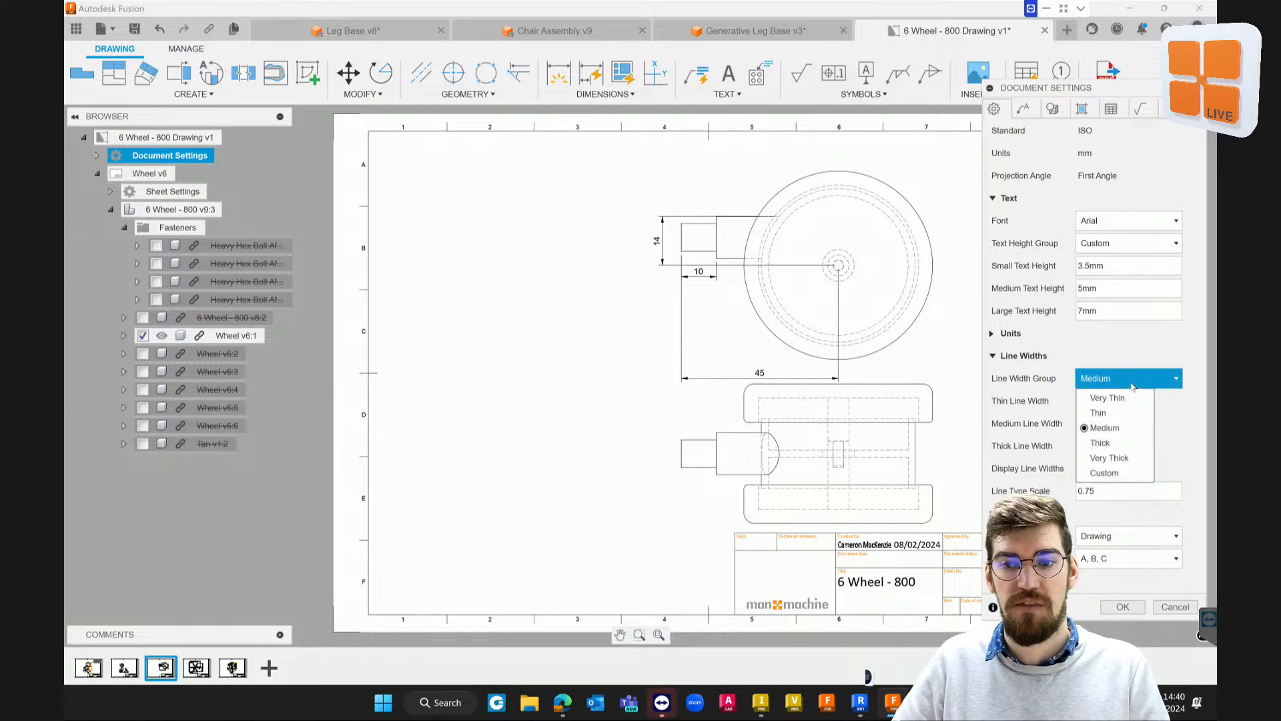
pyautogui.click(1103, 473)
pyautogui.click(1126, 409)
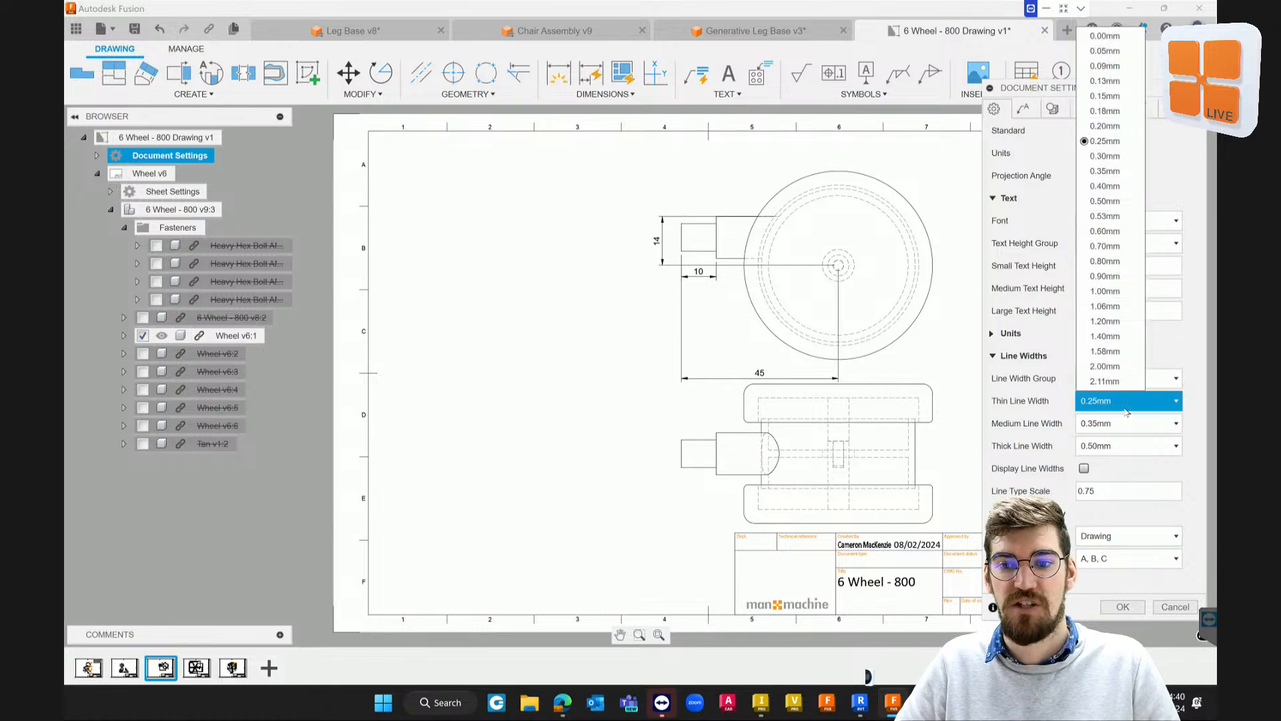
pyautogui.click(1178, 144)
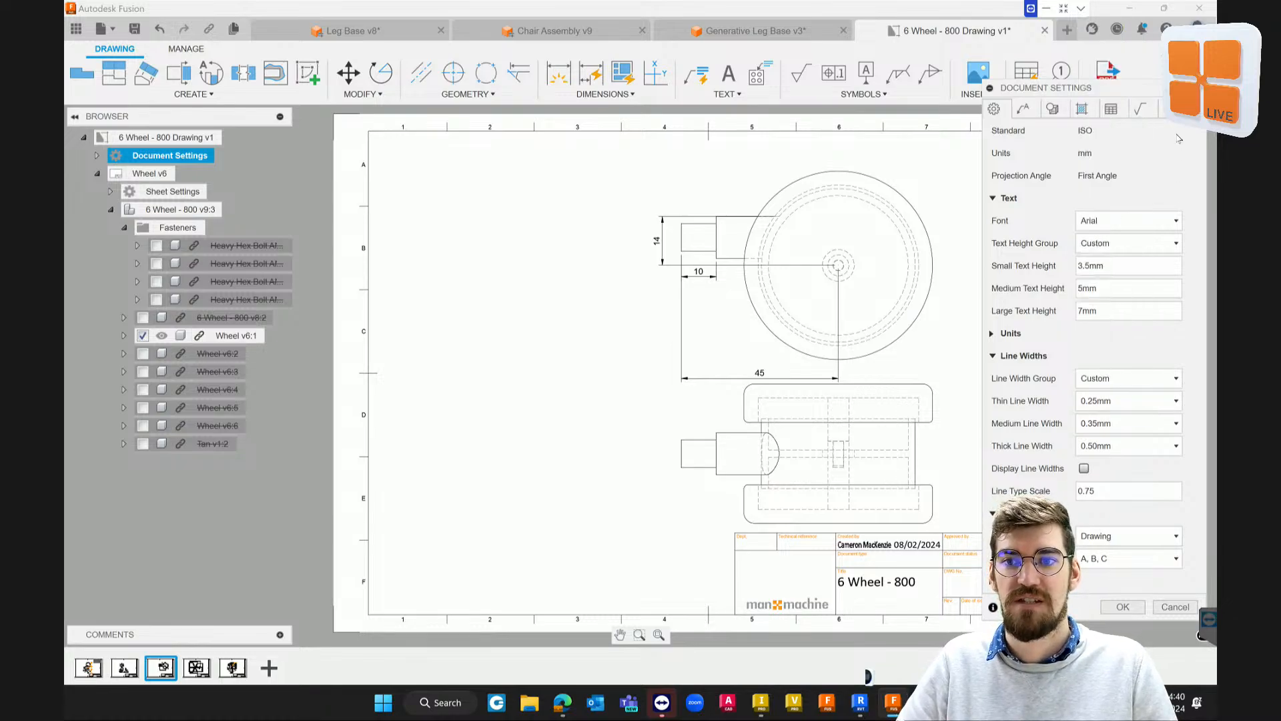
# Change the color of all dimensions to yellow and apply the document settings
pyautogui.click(1025, 109)
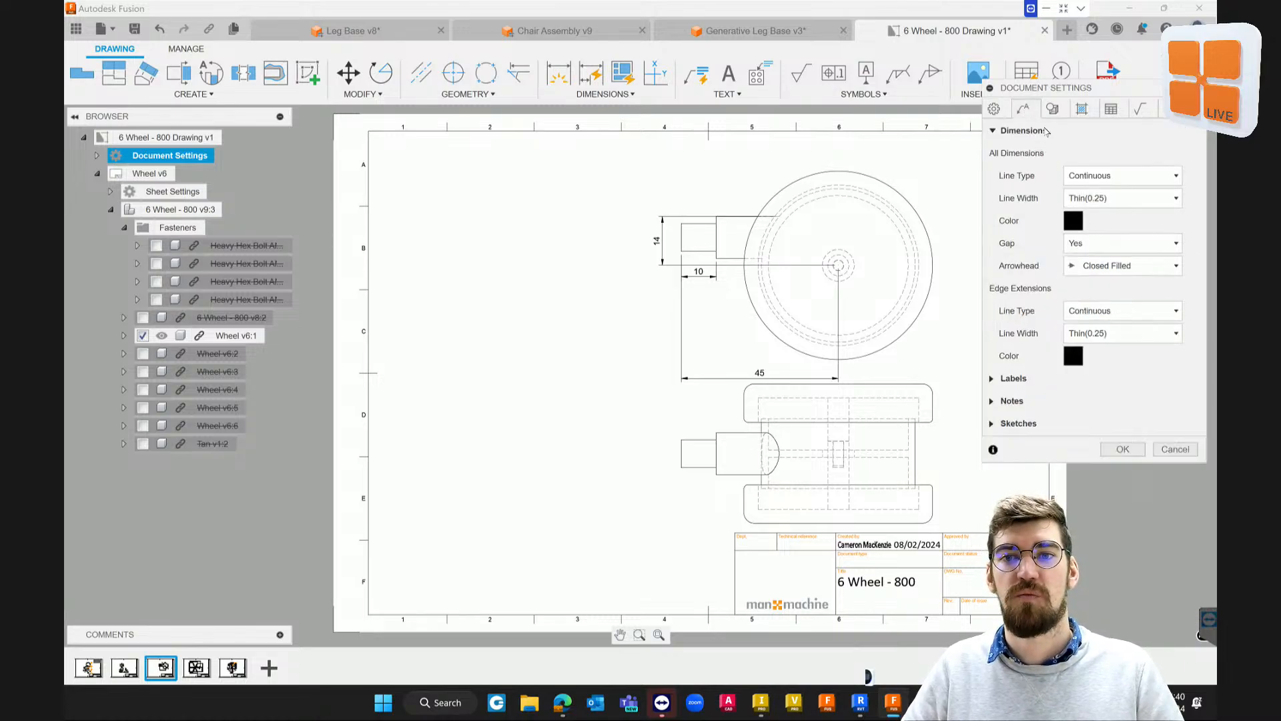
pyautogui.click(1072, 226)
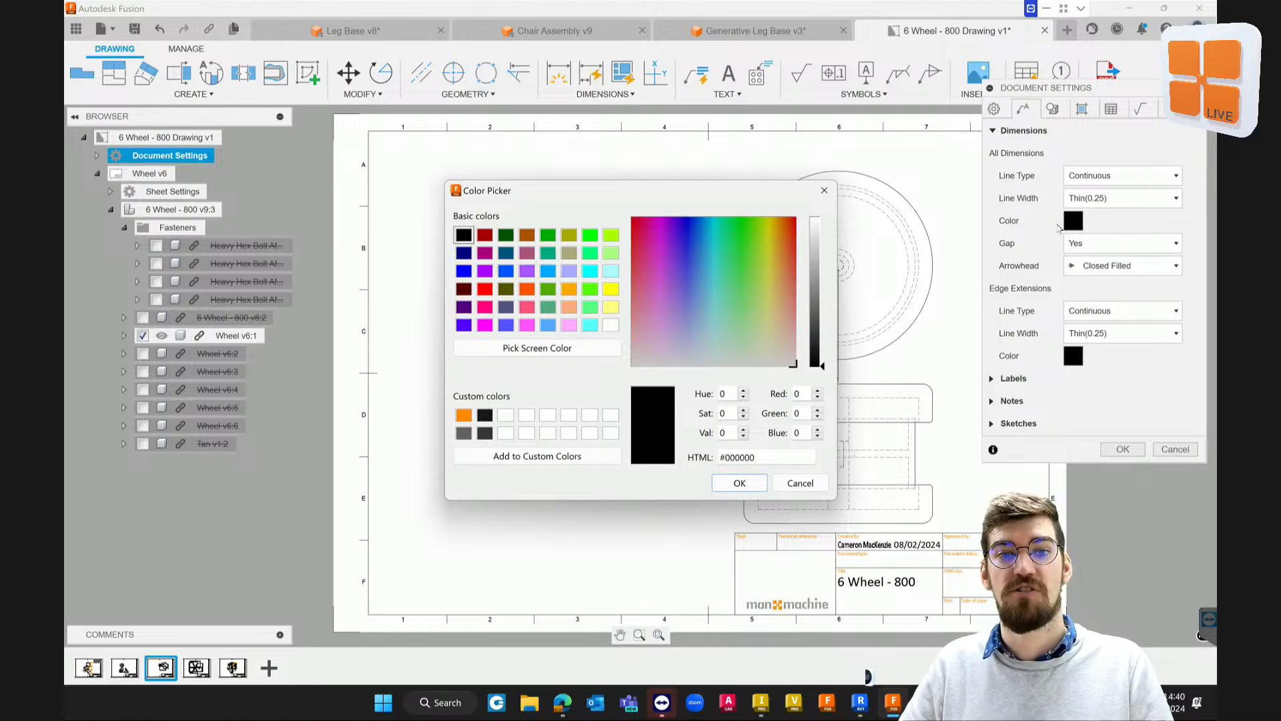
pyautogui.moveTo(759, 289); pyautogui.dragTo(815, 227)
pyautogui.click(741, 483)
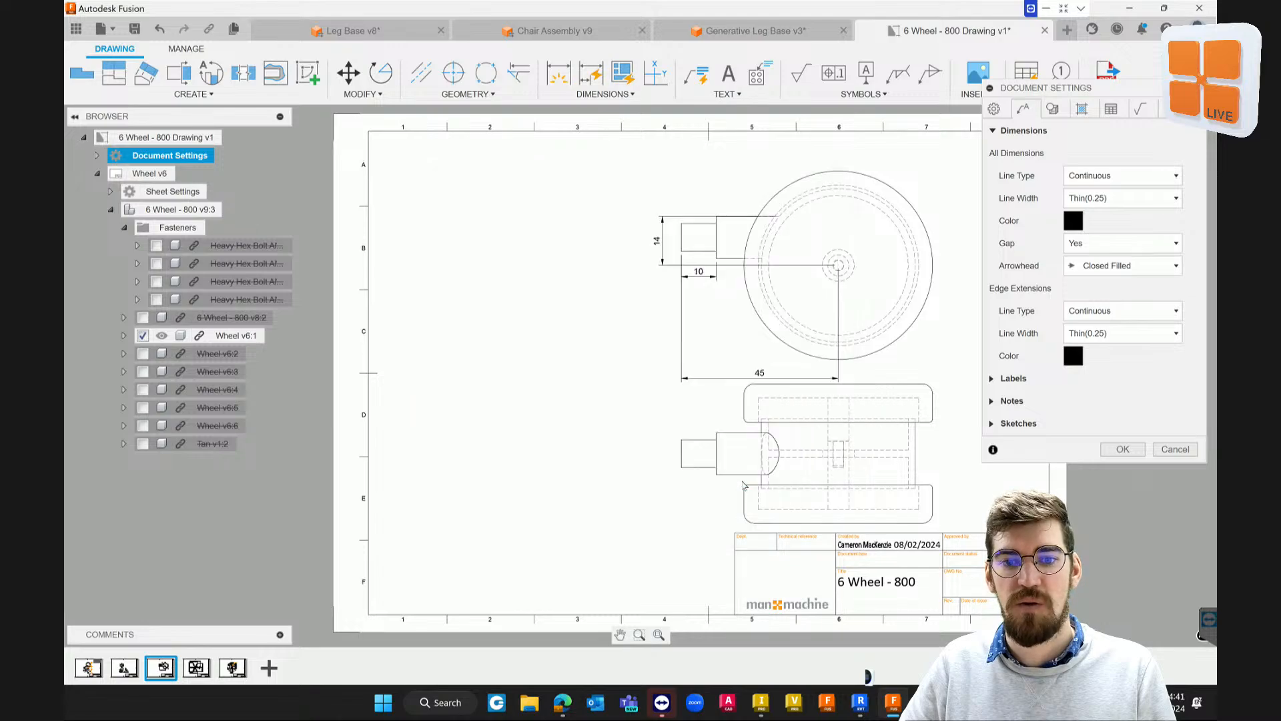
pyautogui.click(1123, 450)
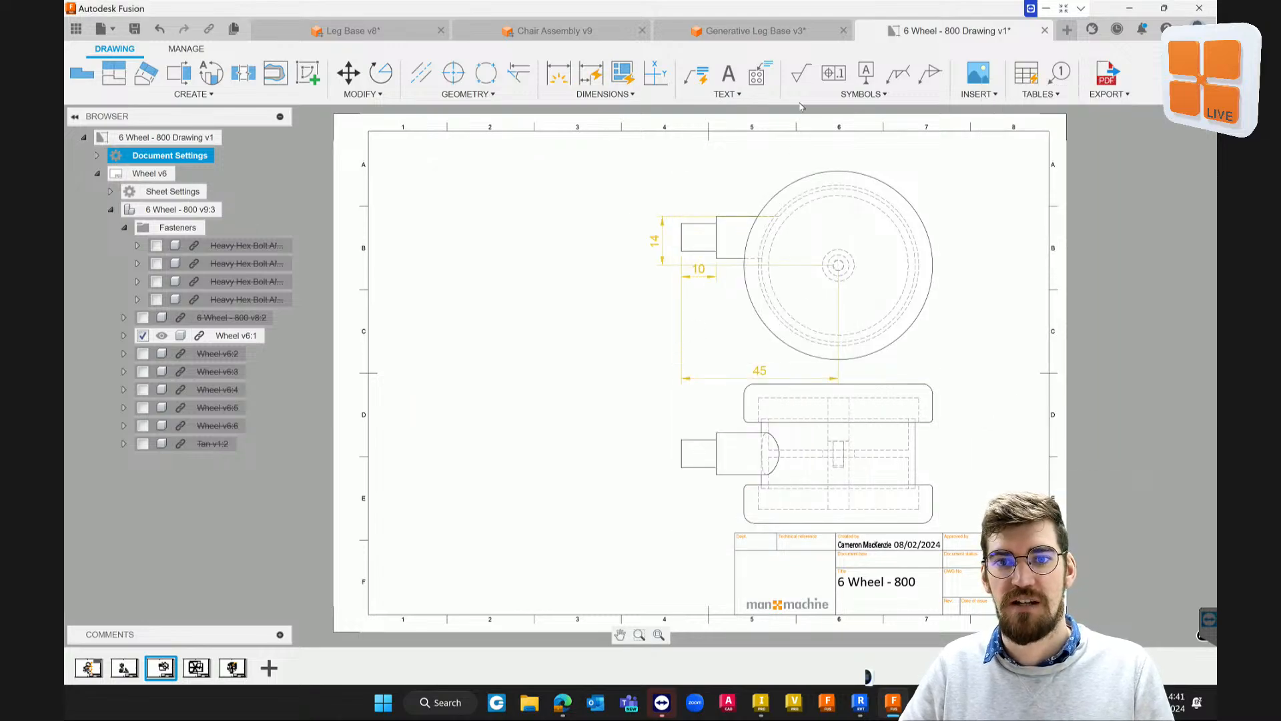
# Reopen the document settings and examine the dimension styles and the visible, tangent, hidden and center line styles against the wheel view
pyautogui.click(223, 155)
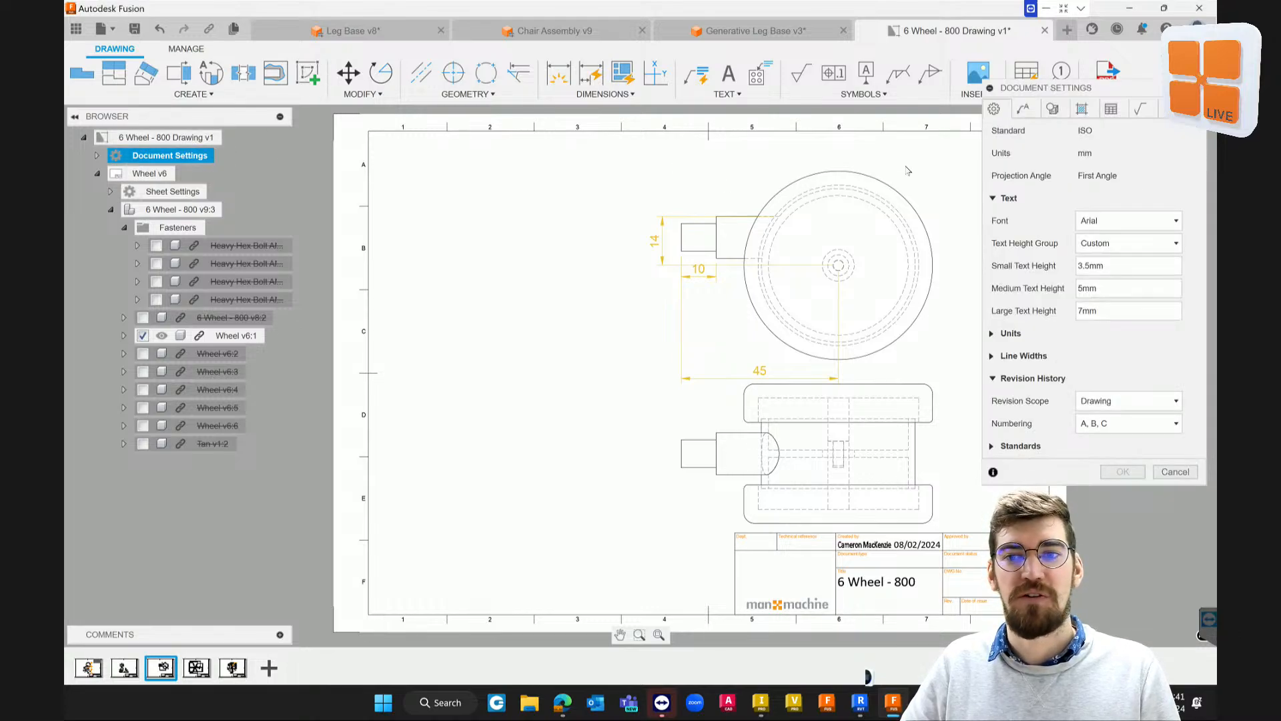
pyautogui.click(1023, 108)
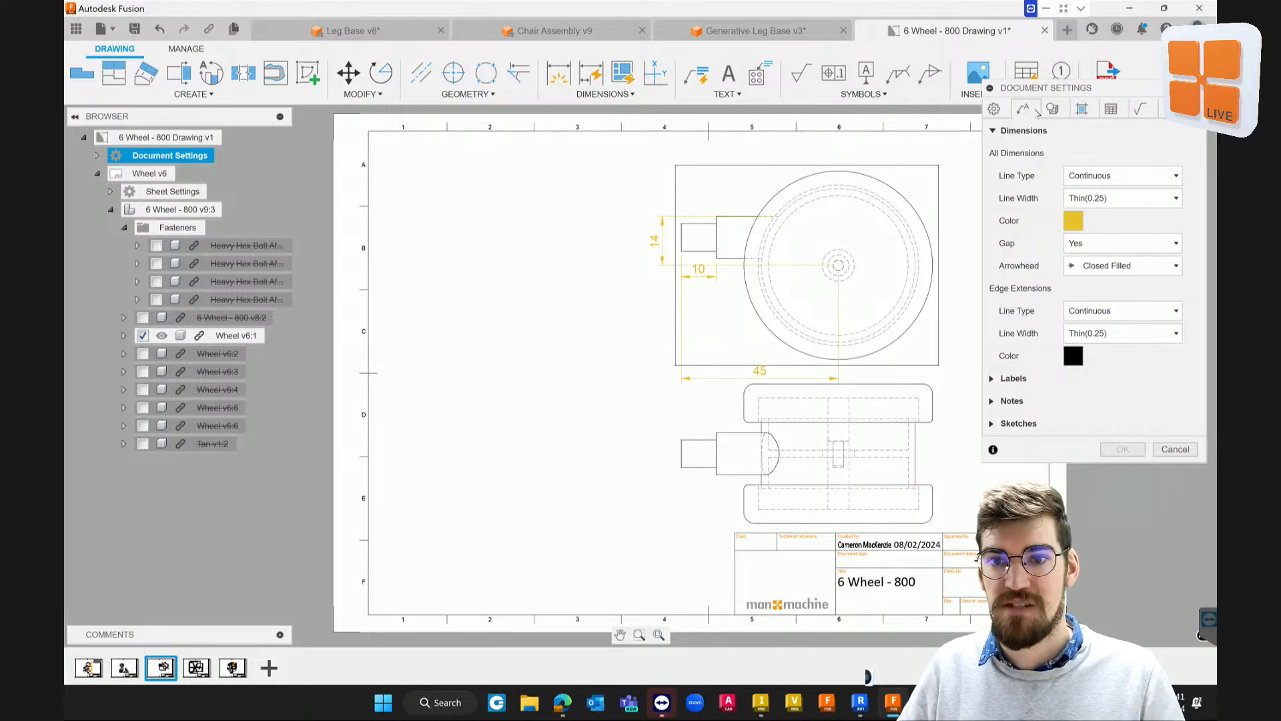
pyautogui.click(1055, 111)
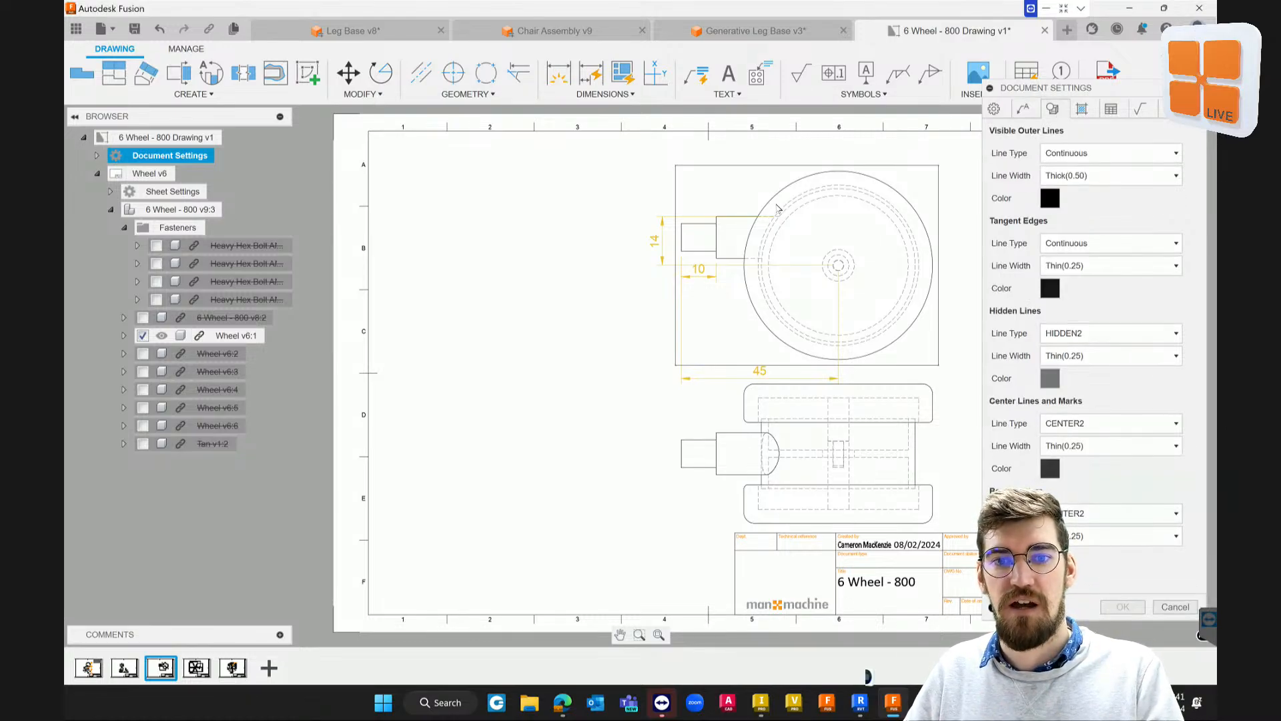
pyautogui.scroll(-1, 776, 204)
pyautogui.scroll(6, 776, 204)
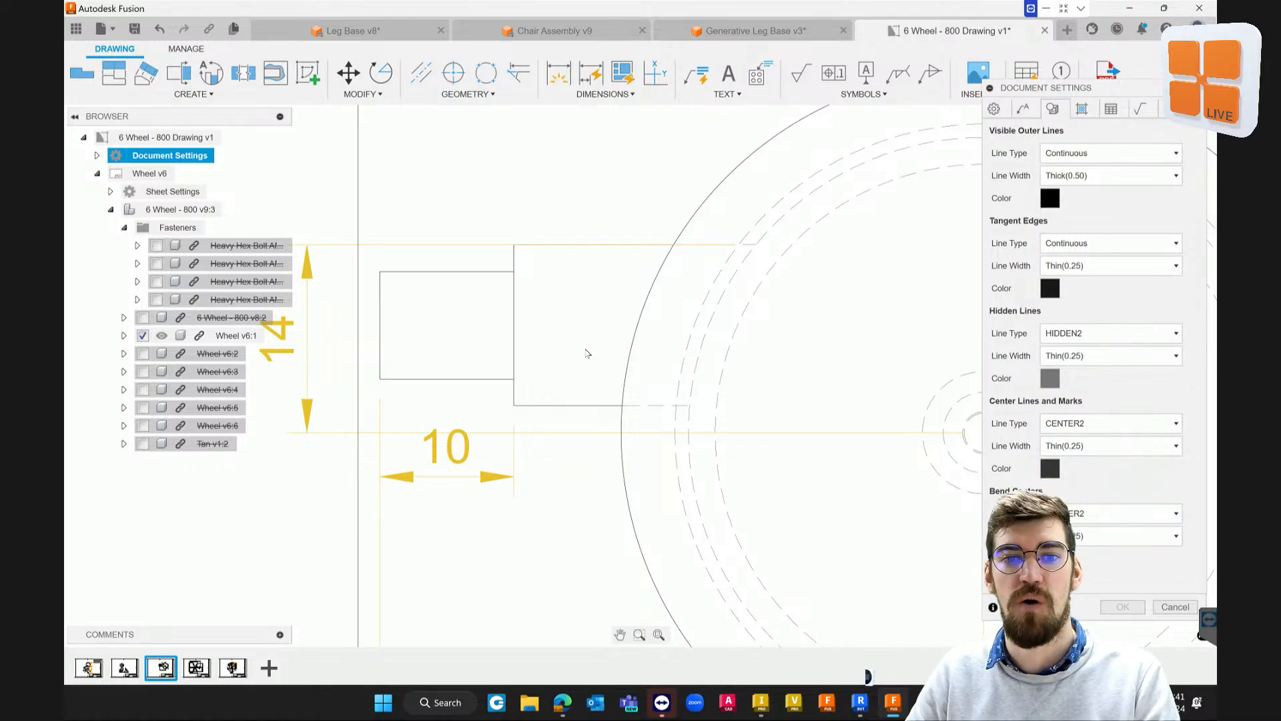
pyautogui.scroll(-5, 586, 352)
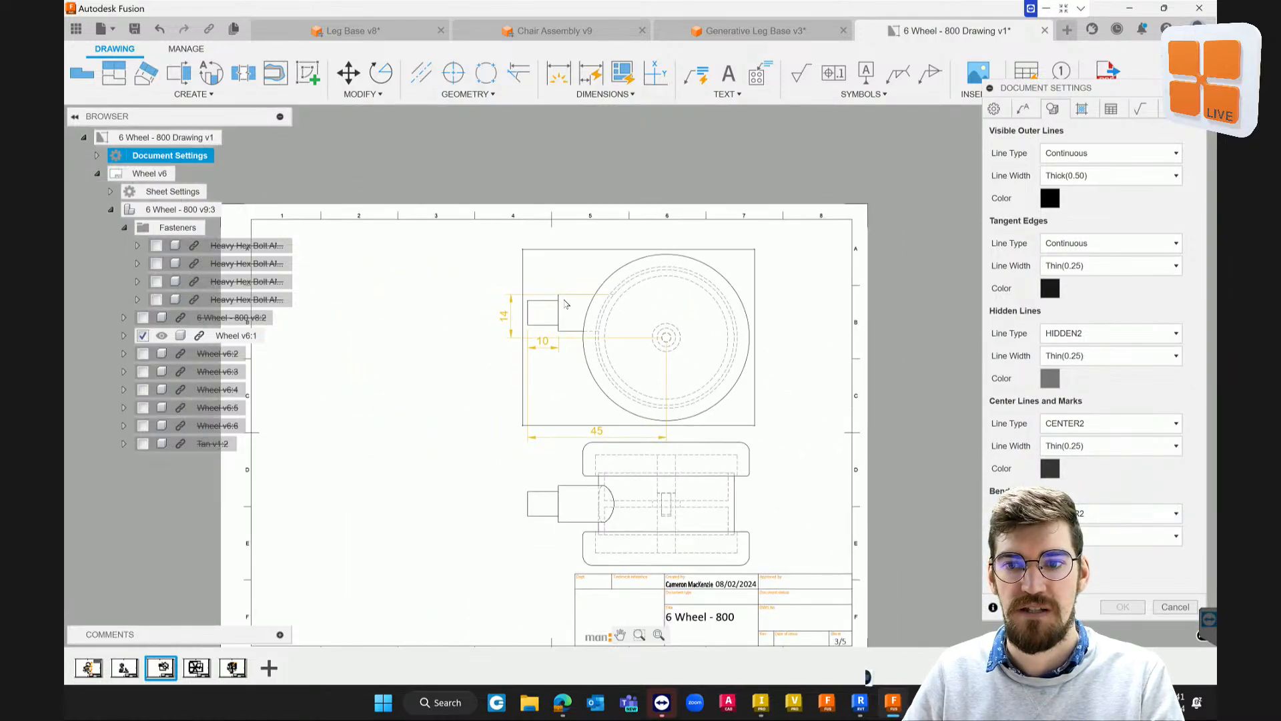
pyautogui.moveTo(566, 302); pyautogui.dragTo(566, 254, button='middle')
# Review the hatch, table and automated drawing generation settings, and close the document settings
pyautogui.click(1094, 111)
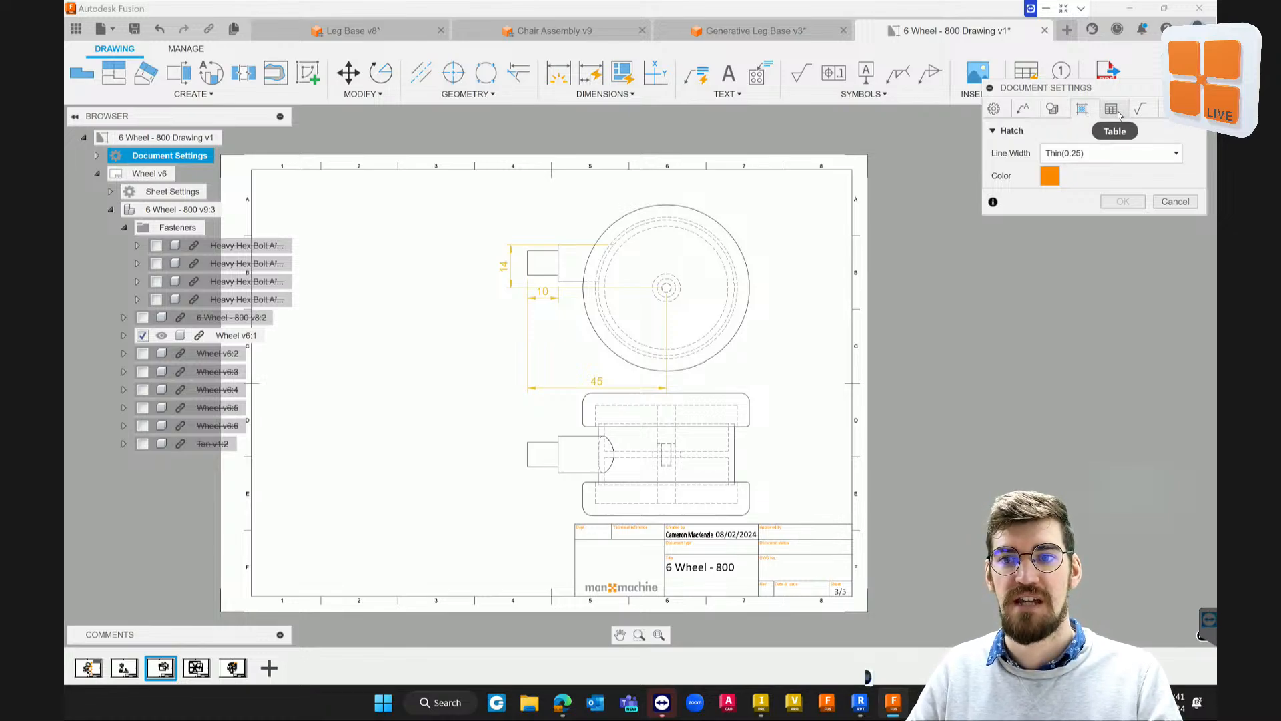
pyautogui.click(1112, 110)
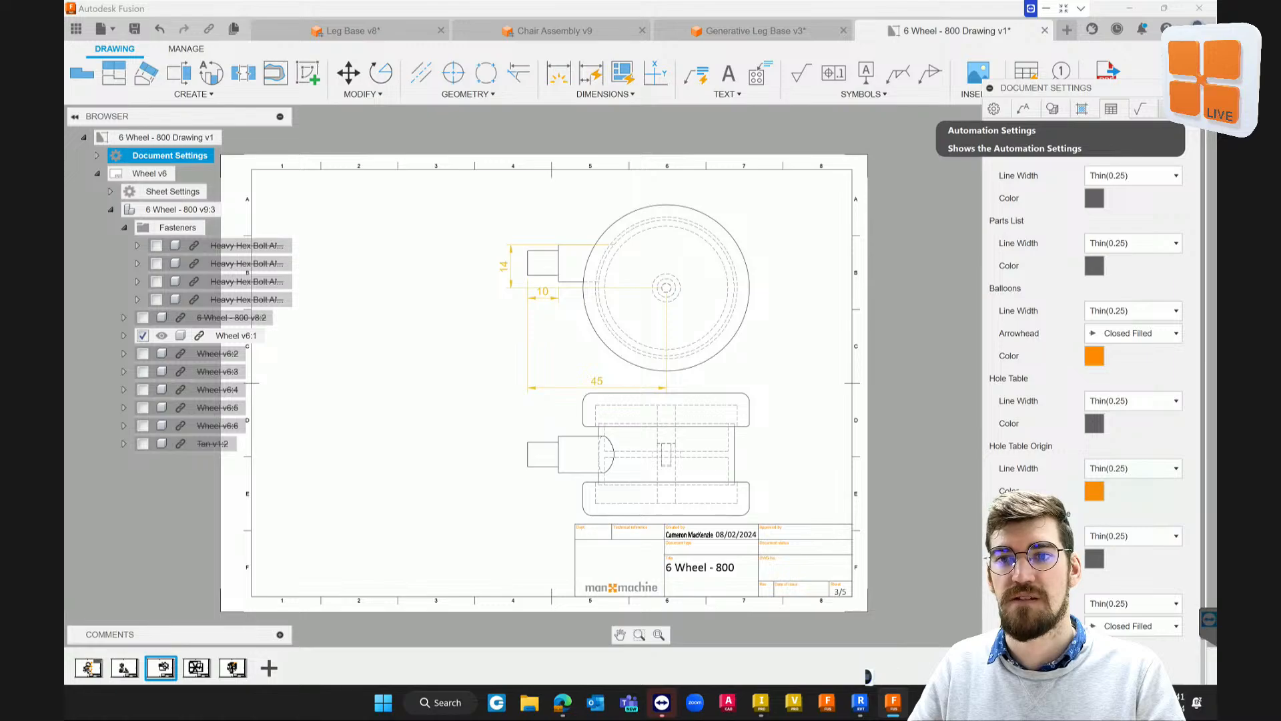
pyautogui.click(1169, 108)
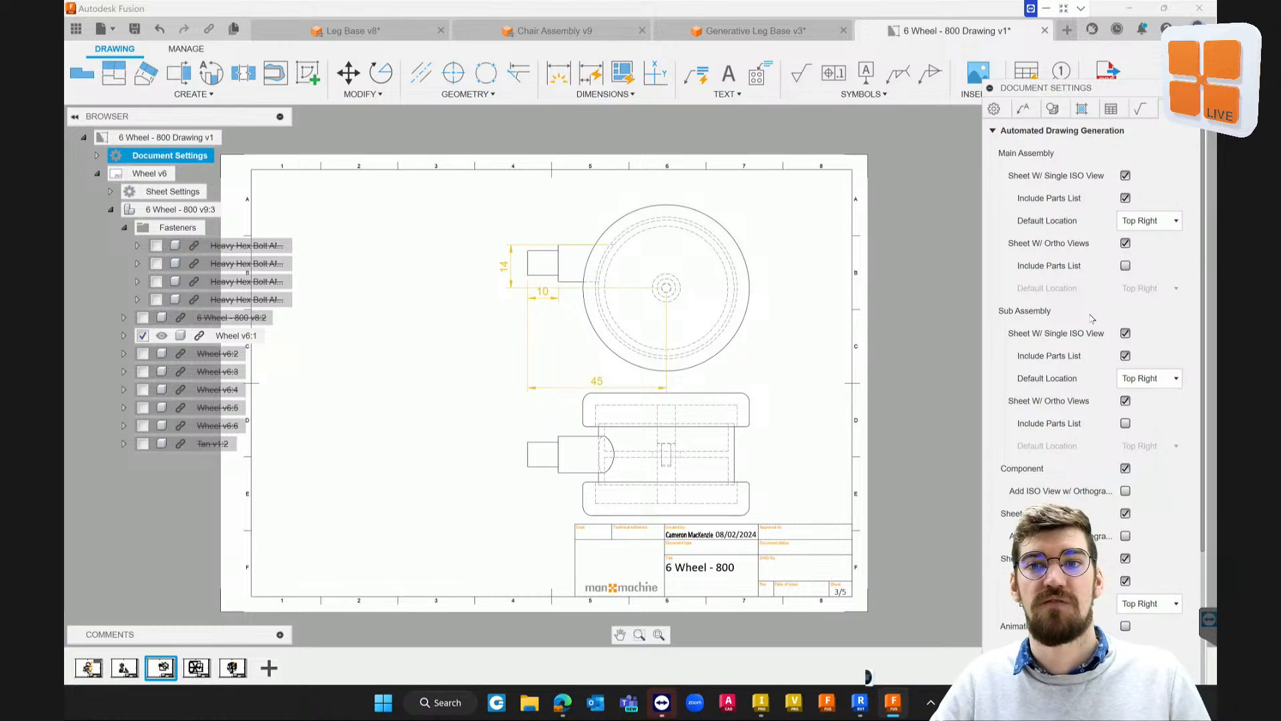
pyautogui.scroll(-3, 1009, 280)
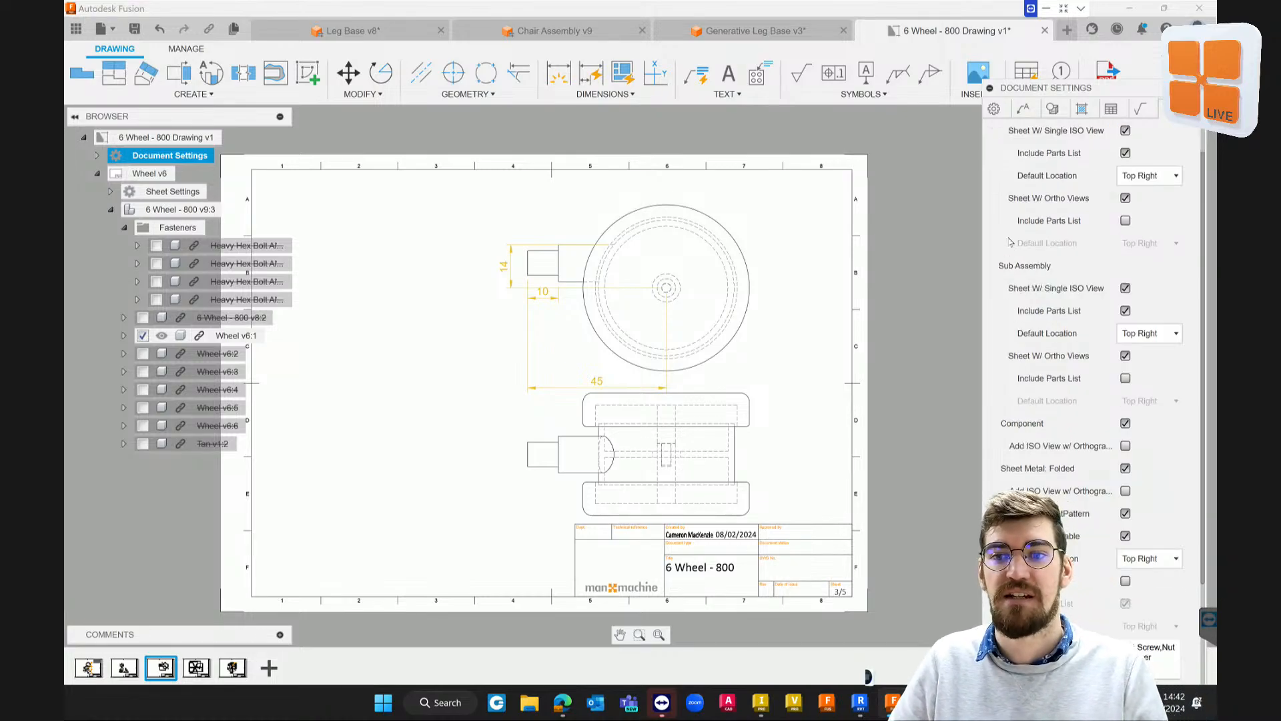
pyautogui.scroll(-1, 1021, 232)
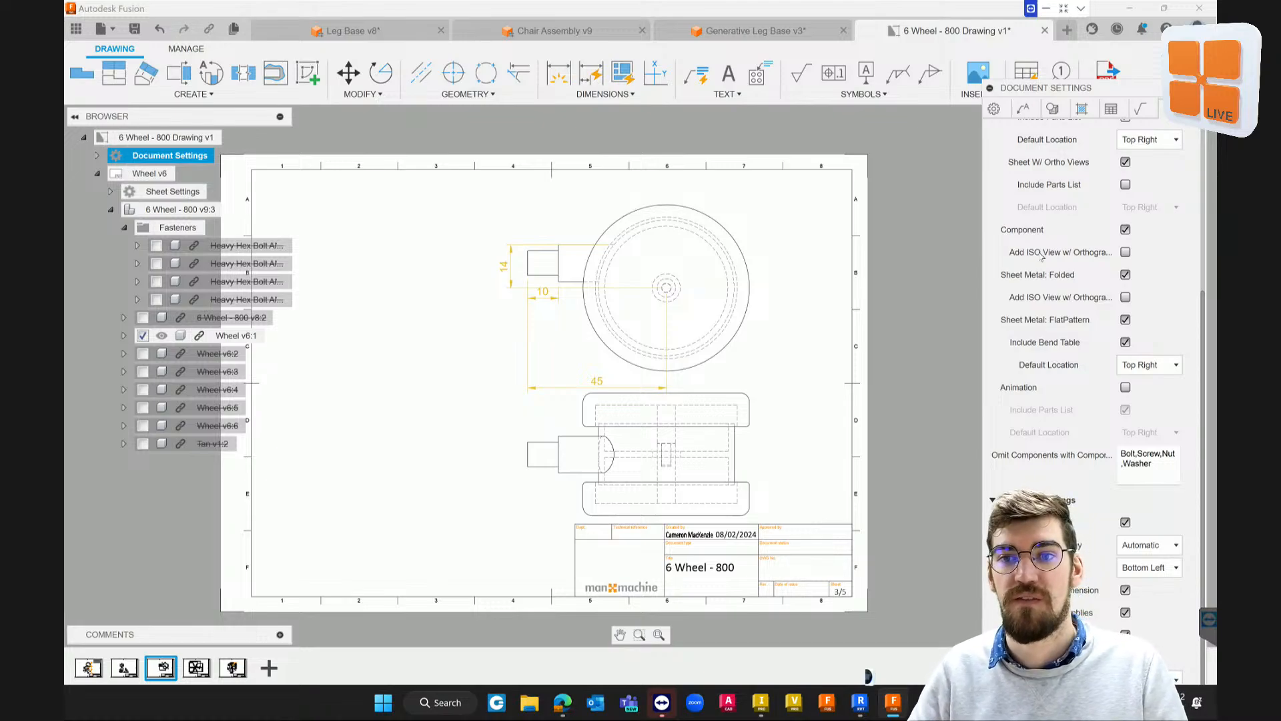
pyautogui.moveTo(1089, 91); pyautogui.dragTo(1014, 27)
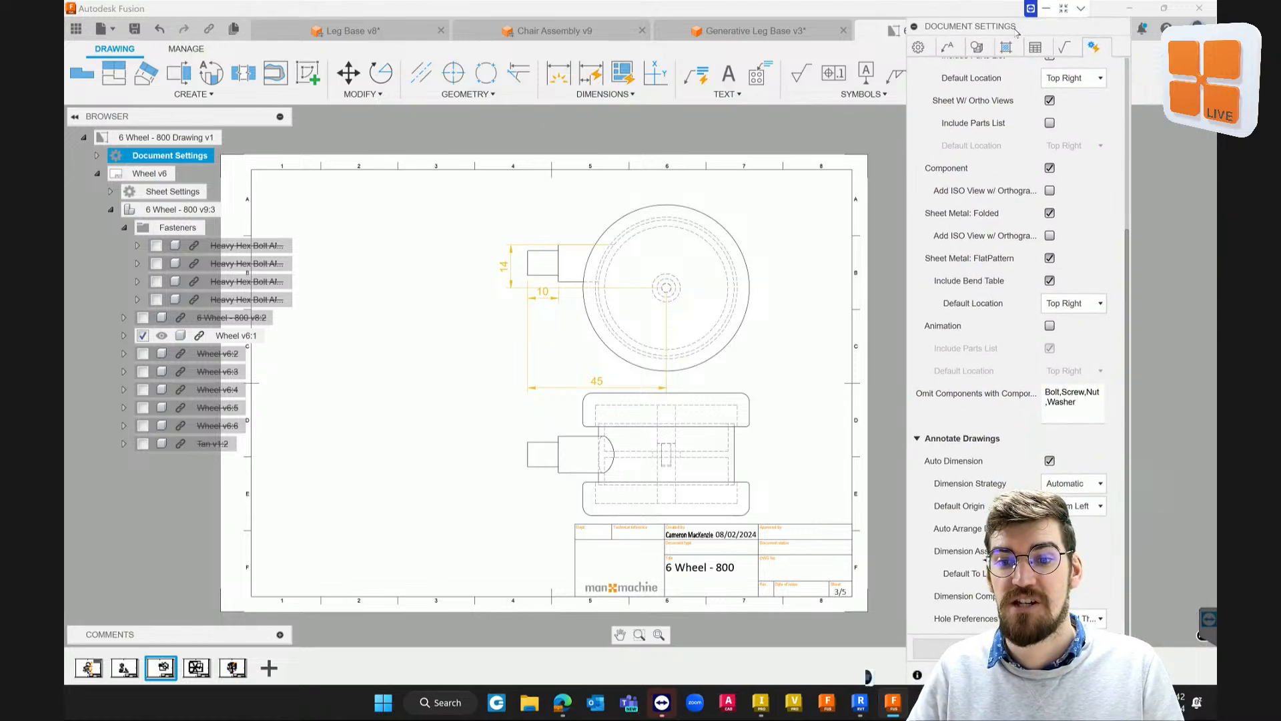
pyautogui.click(1075, 649)
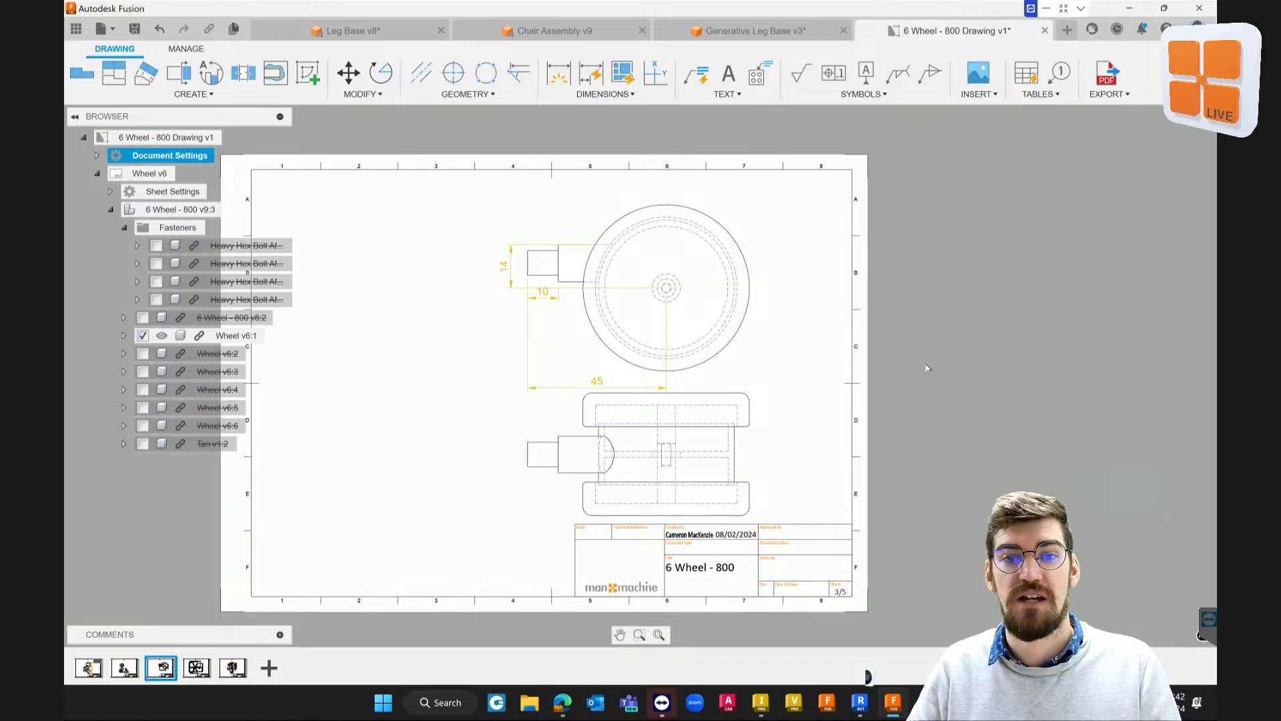
pyautogui.moveTo(926, 381); pyautogui.dragTo(997, 346, button='middle')
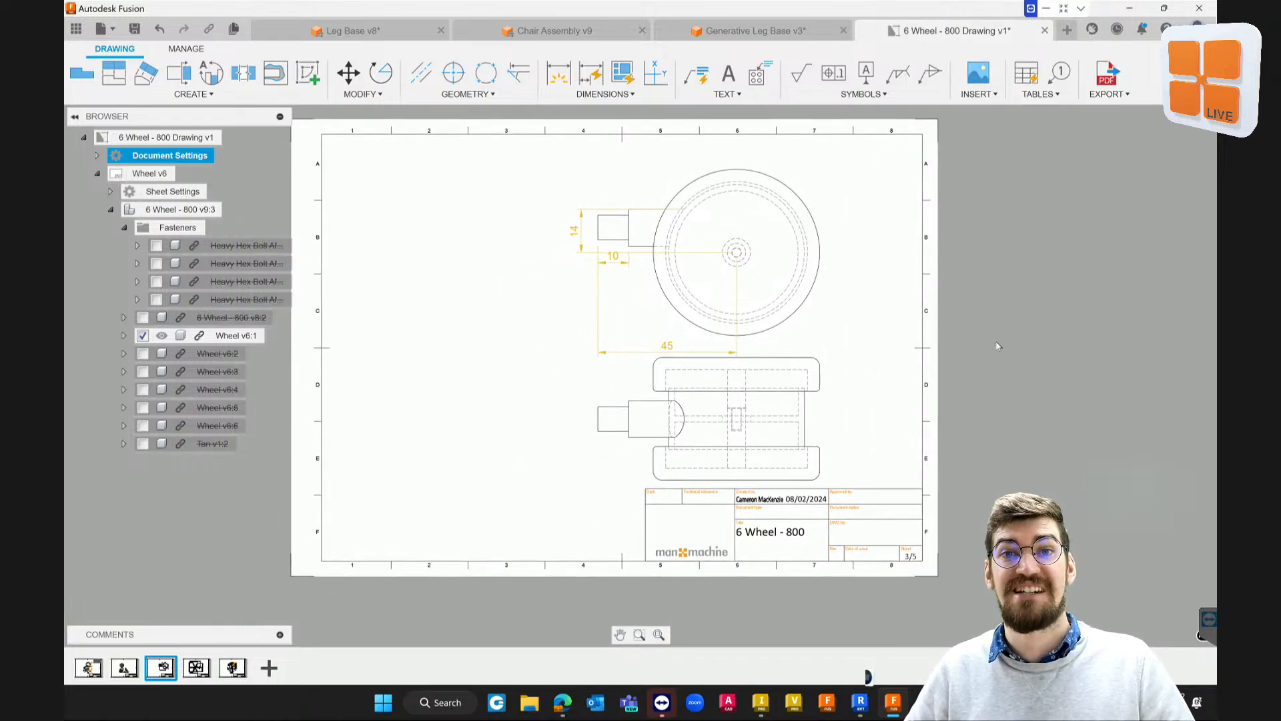